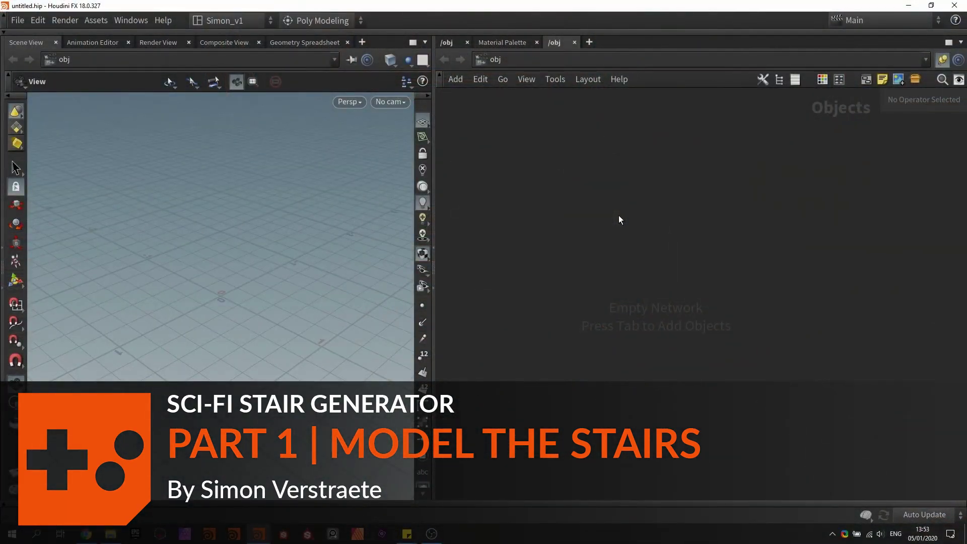
Create a Geometry object in the empty object network and enter its geometry network
key(Tab)
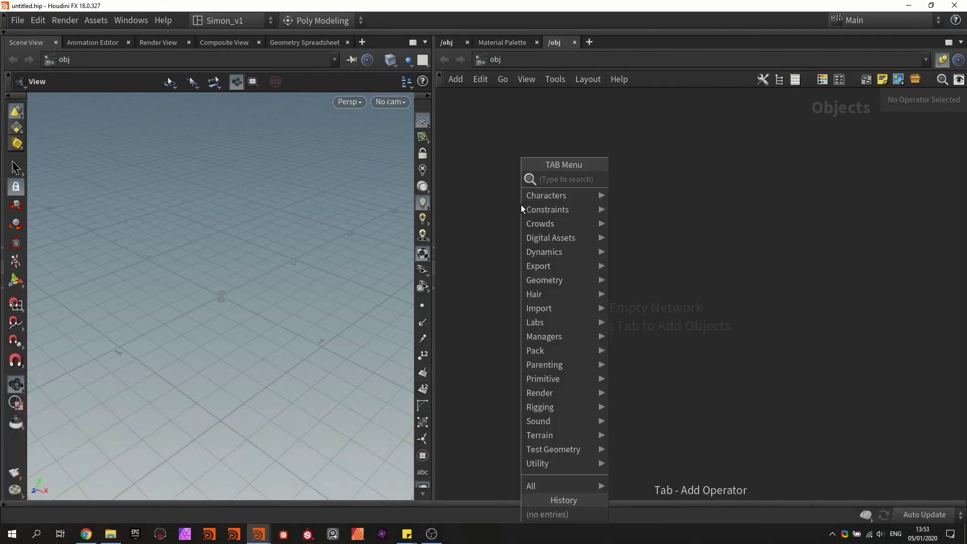
text(geo)
key(Return)
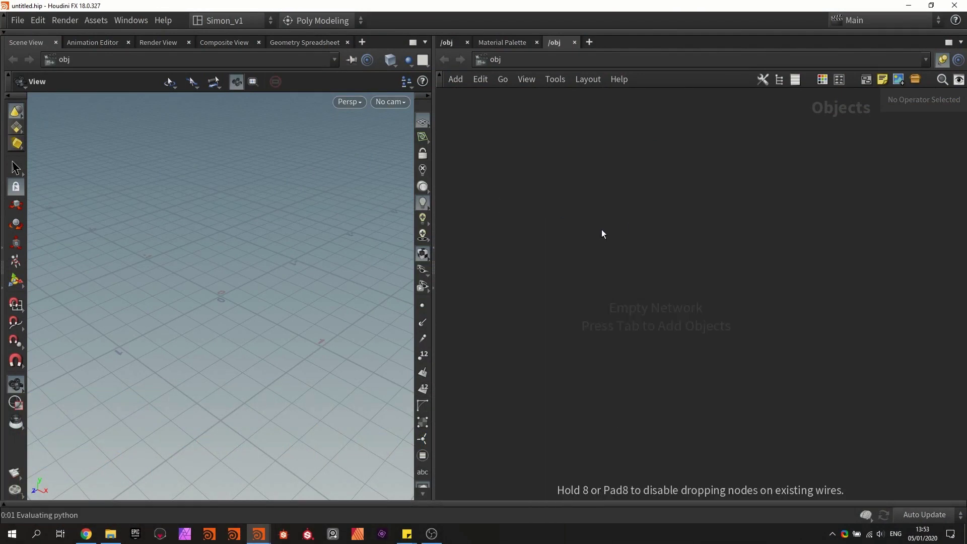
click(603, 232)
double_click(602, 232)
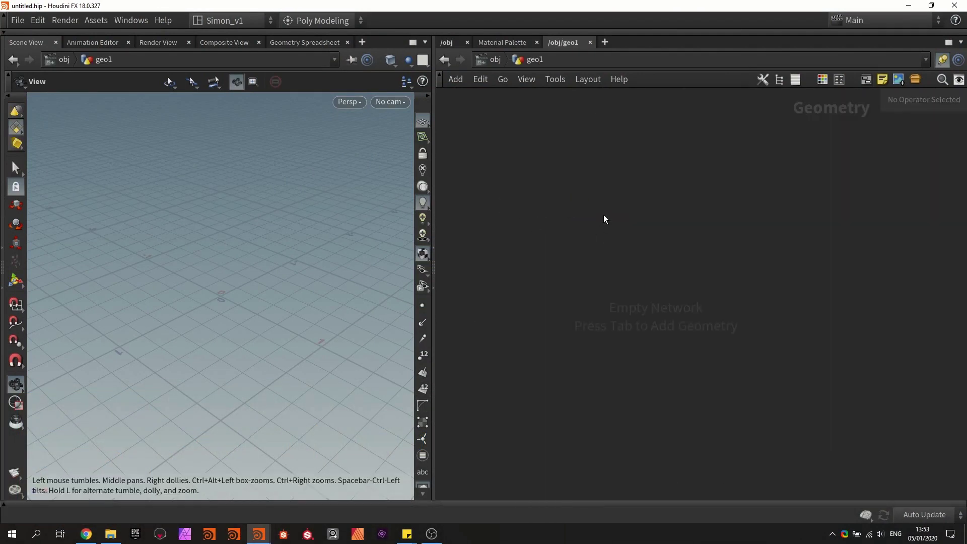
Add a Curve node to the empty geometry network
key(Tab)
text(curve)
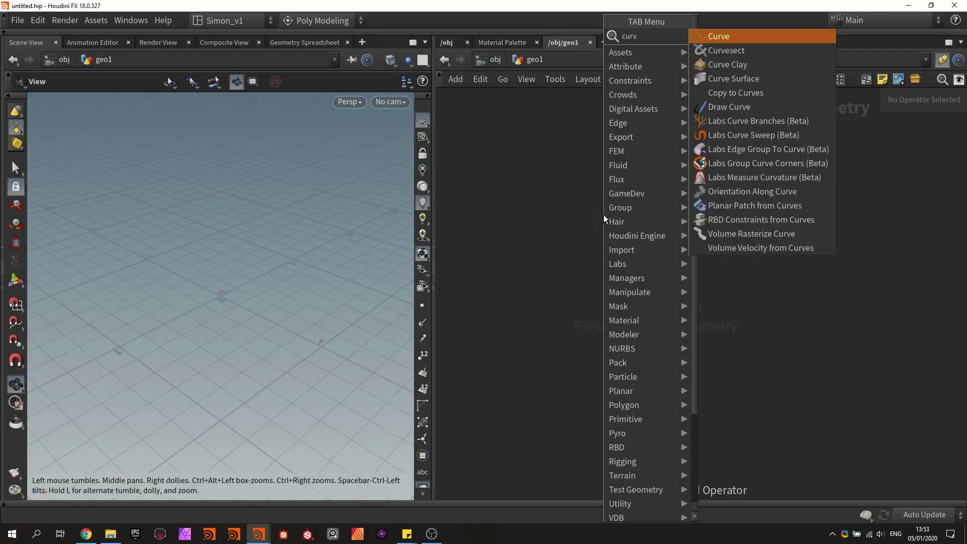
key(Return)
click(593, 233)
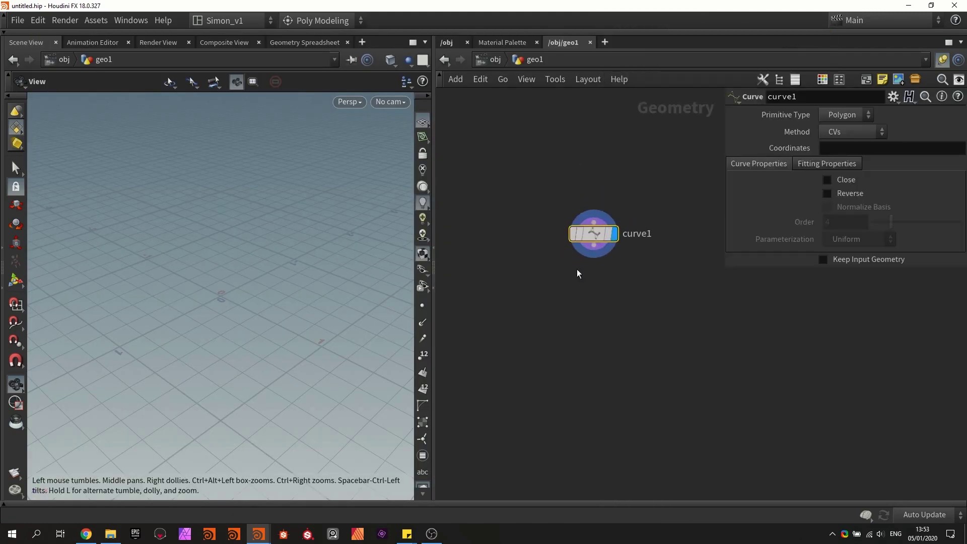
click(16, 281)
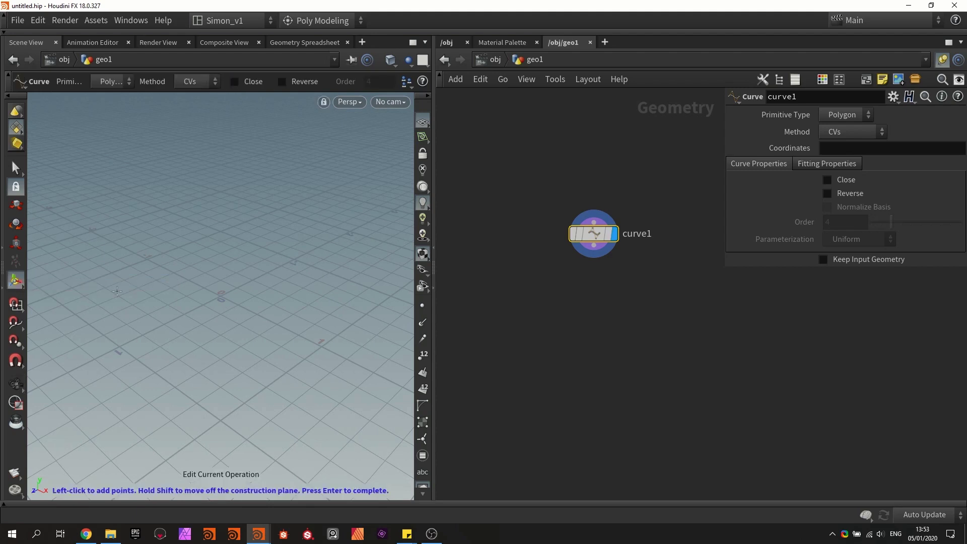
click(150, 291)
click(259, 236)
click(336, 329)
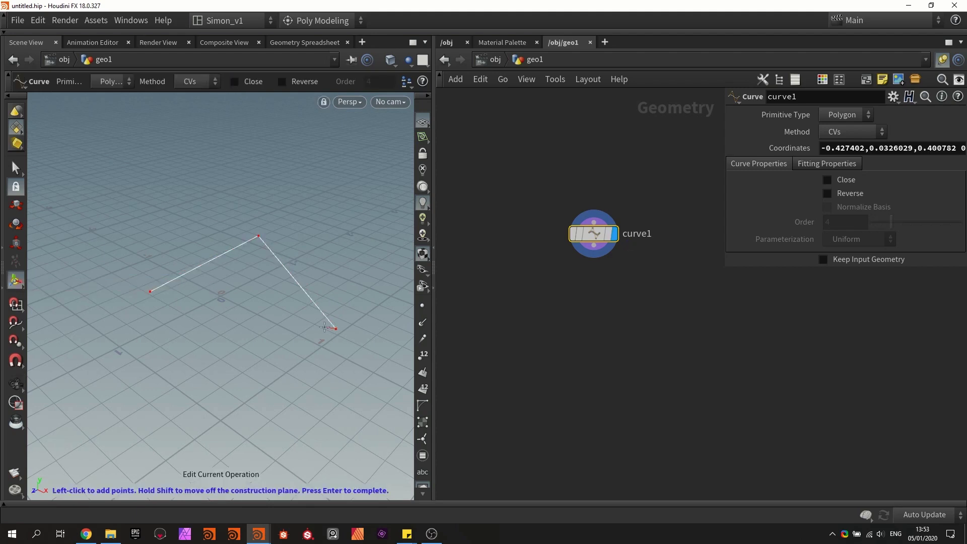
click(200, 346)
key(ctrl+z)
key(ctrl+z)
key(ctrl+z)
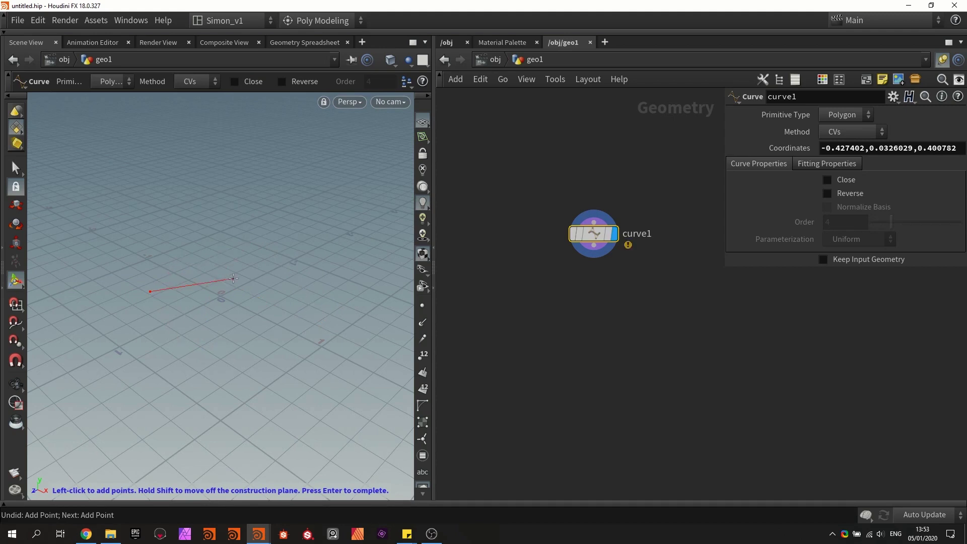
key(ctrl+z)
key(Escape)
Resume point drawing for the curve in the viewport and turn on grid snapping
middle_drag(218, 279, 219, 301)
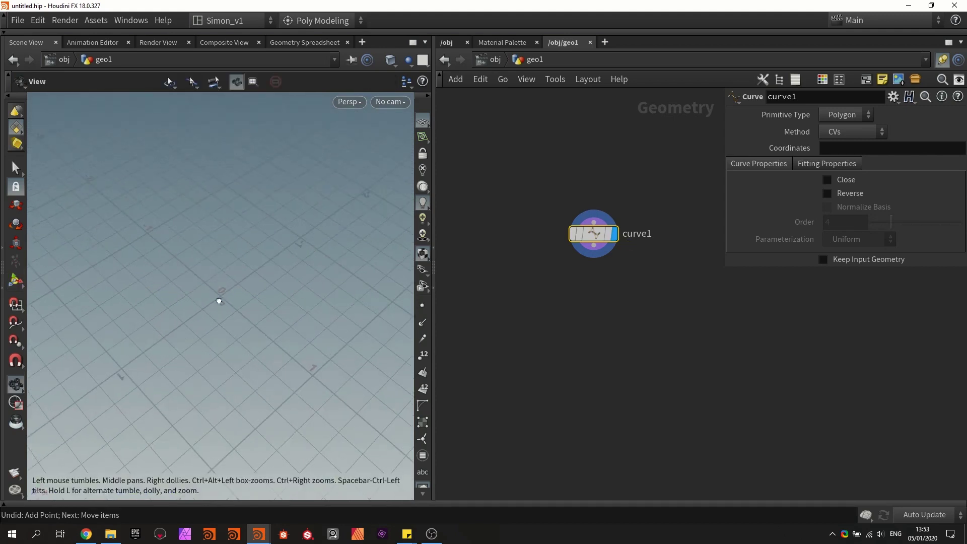
key(Return)
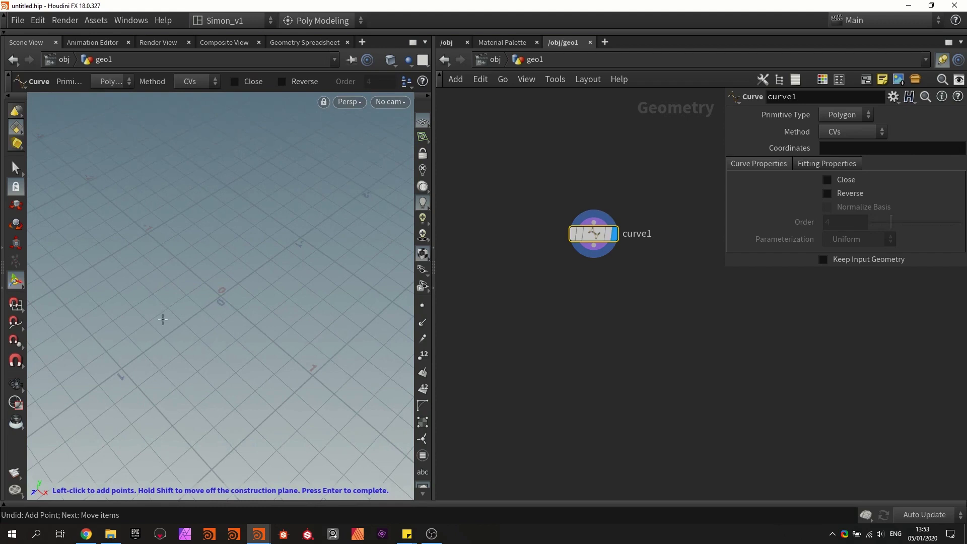
alt+middle_drag(269, 266, 272, 257)
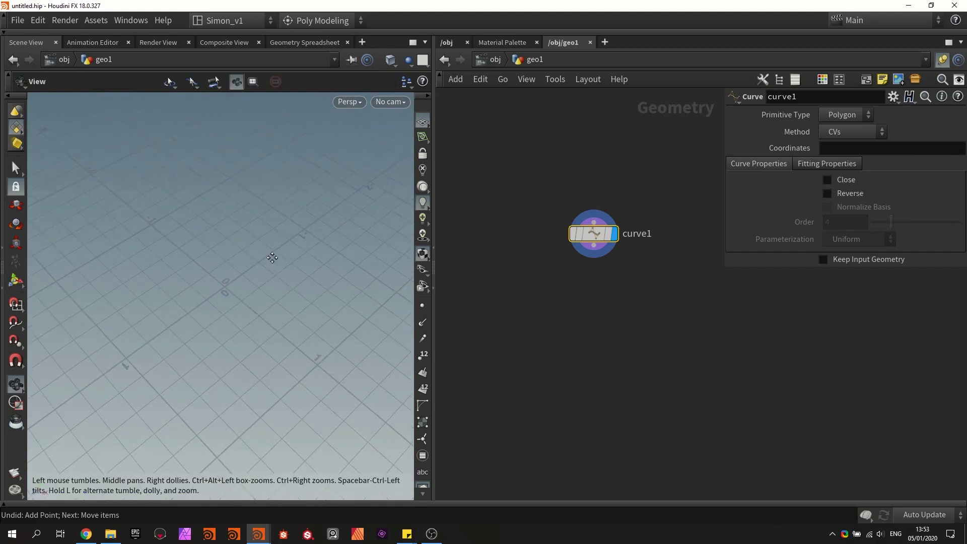
alt+right_drag(272, 257, 266, 262)
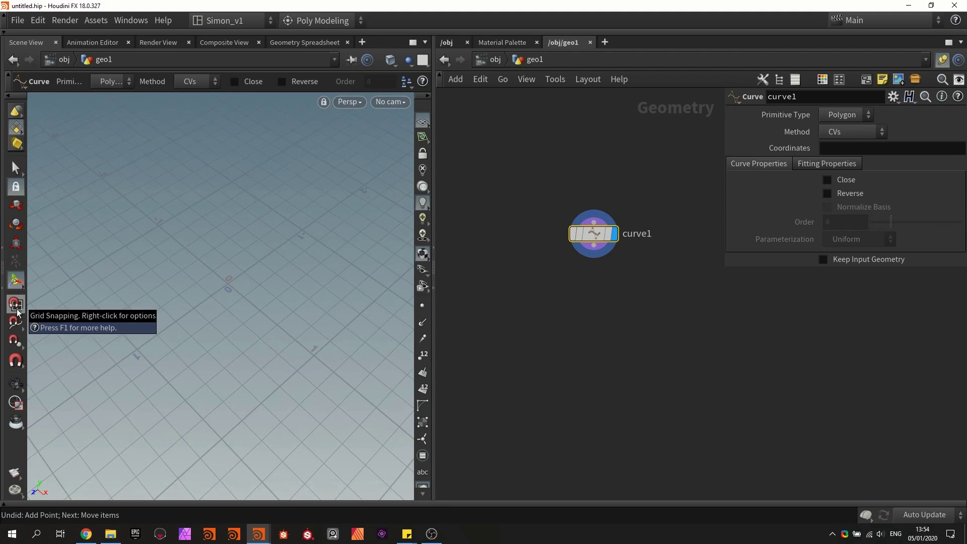
click(15, 305)
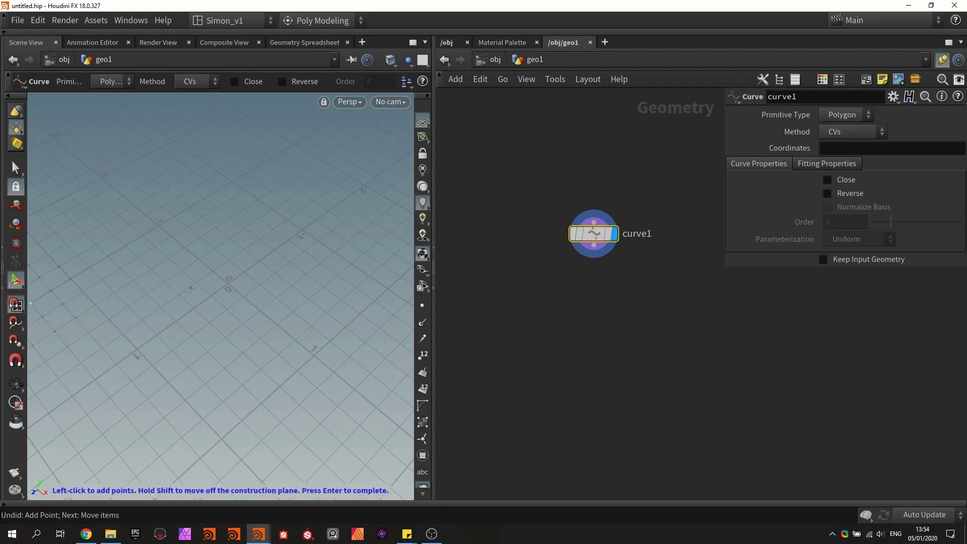
key(x)
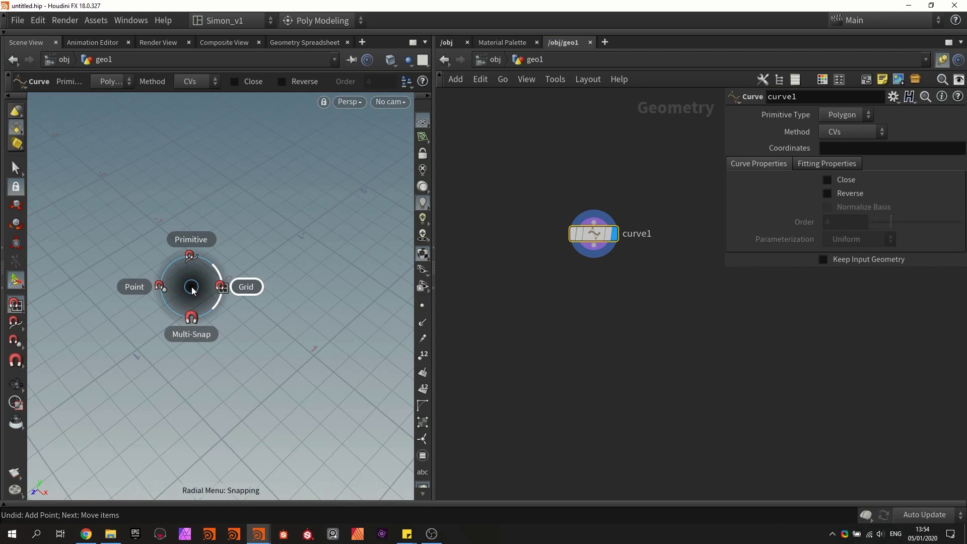
click(192, 291)
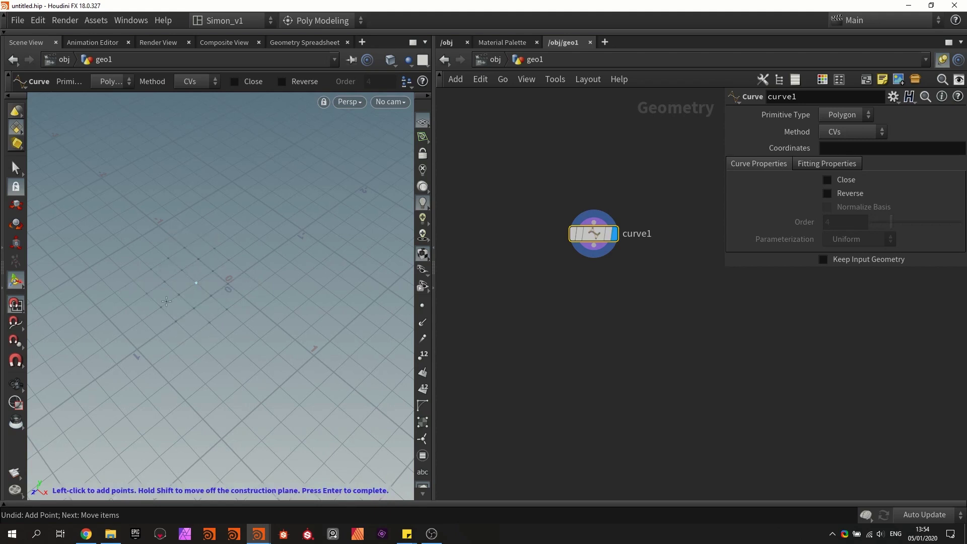
Draw a straight two-point curve along the Z axis through the origin, starting at Z 1.4, and turn off grid snapping
click(95, 379)
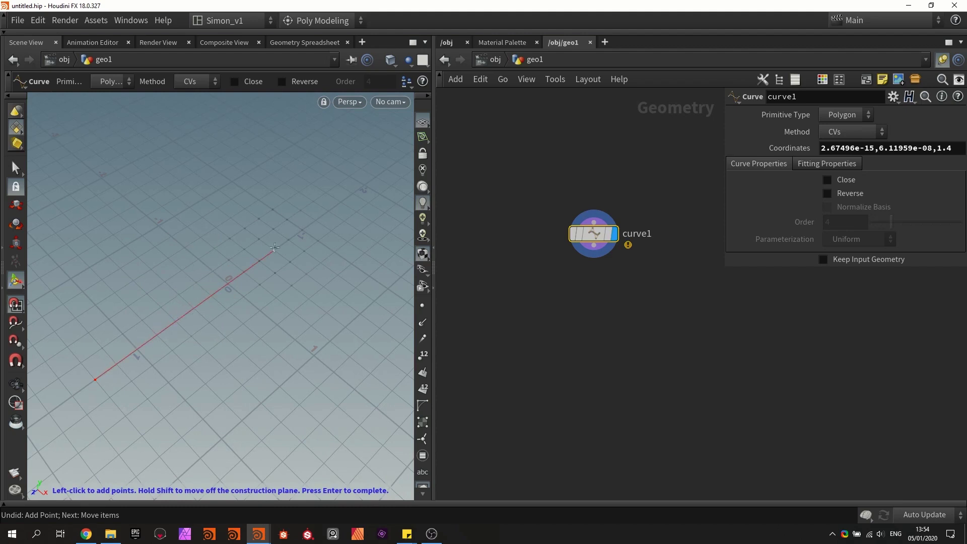
click(344, 202)
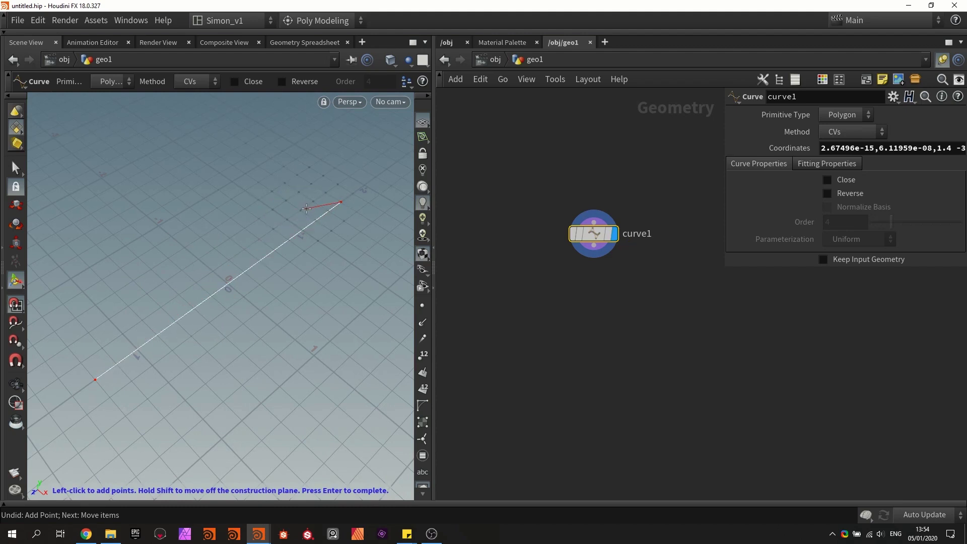
key(Return)
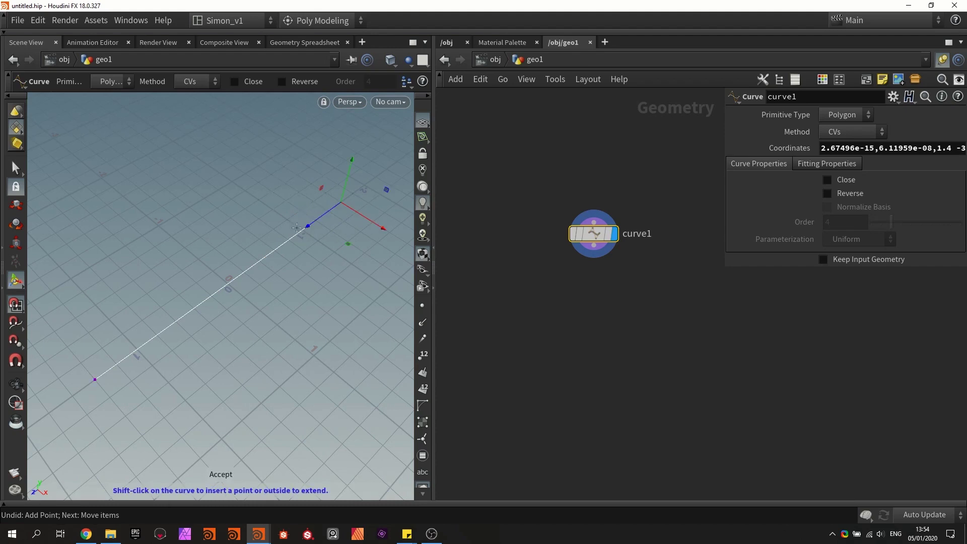
alt+drag(237, 262, 231, 244)
click(16, 304)
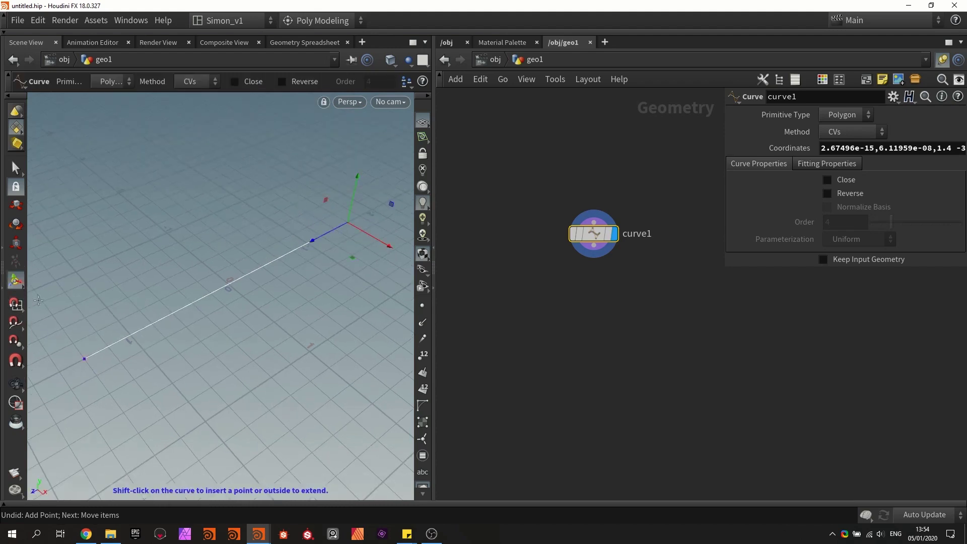
drag(352, 191, 351, 104)
key(ctrl+z)
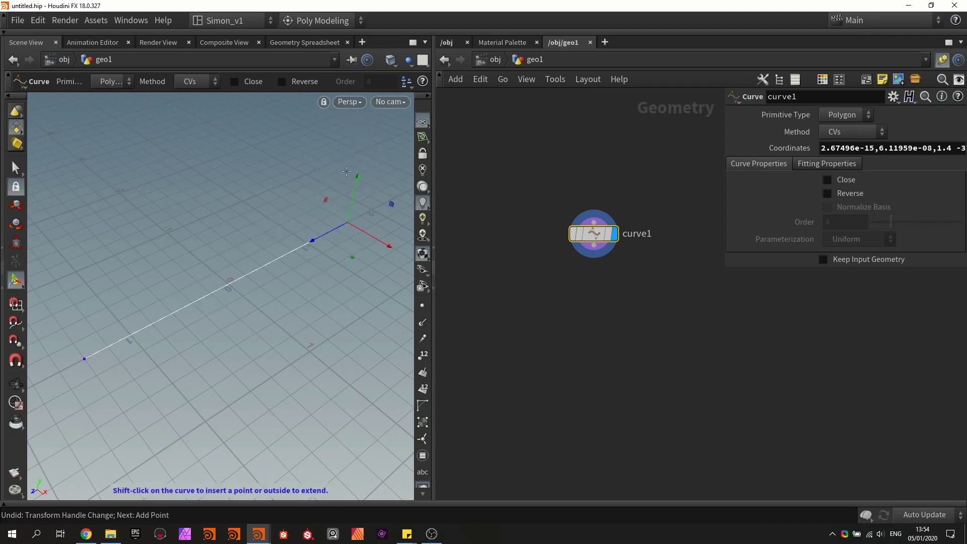
alt+right_drag(341, 190, 347, 219)
alt+drag(348, 228, 341, 231)
alt+middle_drag(341, 232, 275, 238)
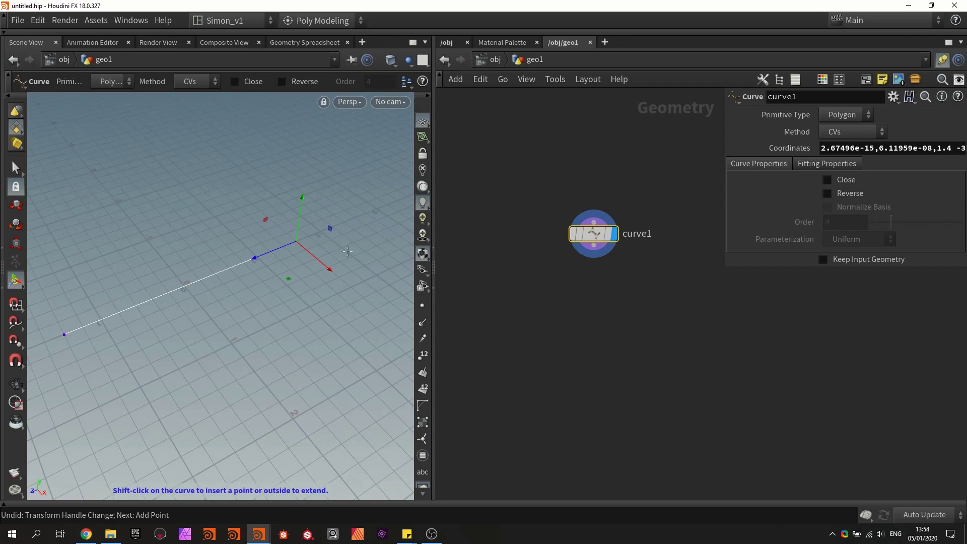
key(Return)
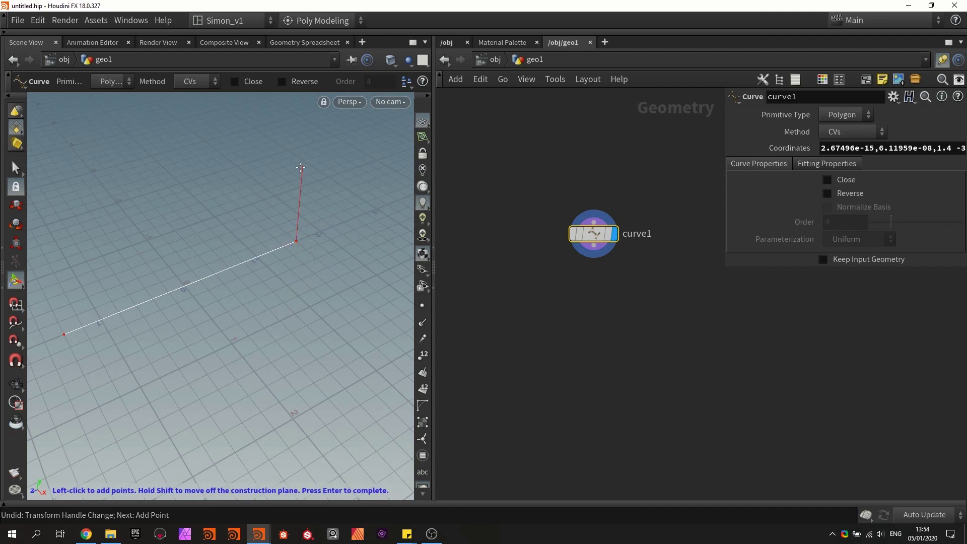
key(Return)
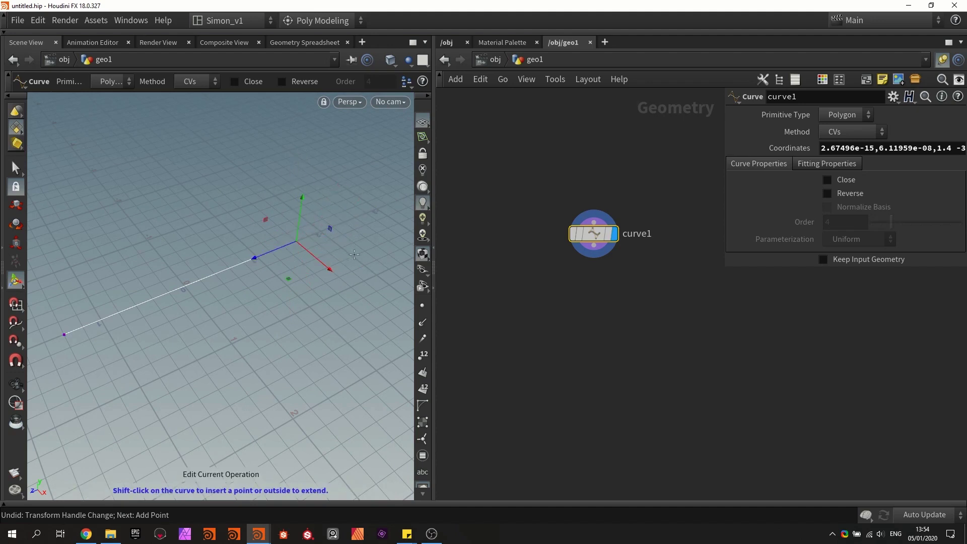
key(Return)
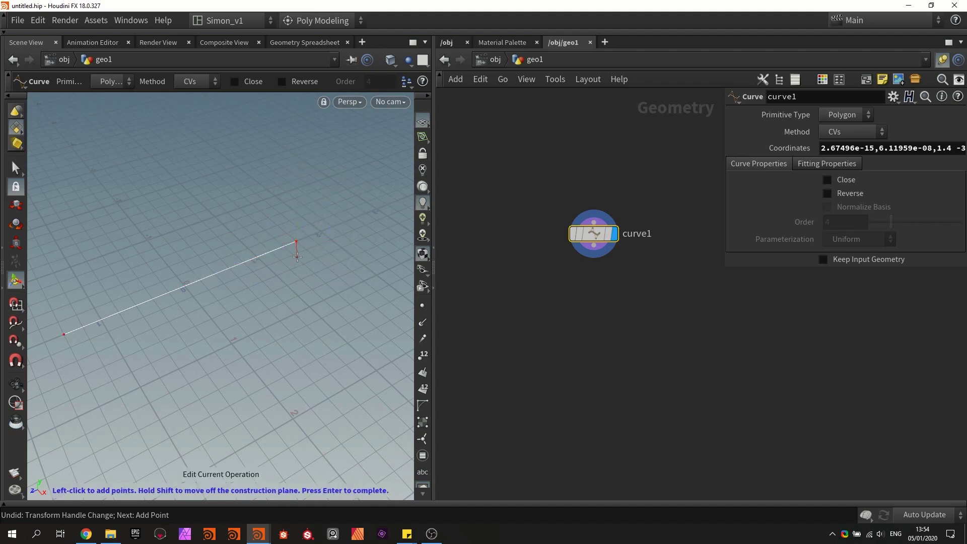
Raise the curve's far endpoint vertically along Y so the line slopes up from the ground like a staircase path
alt+drag(166, 242, 147, 217)
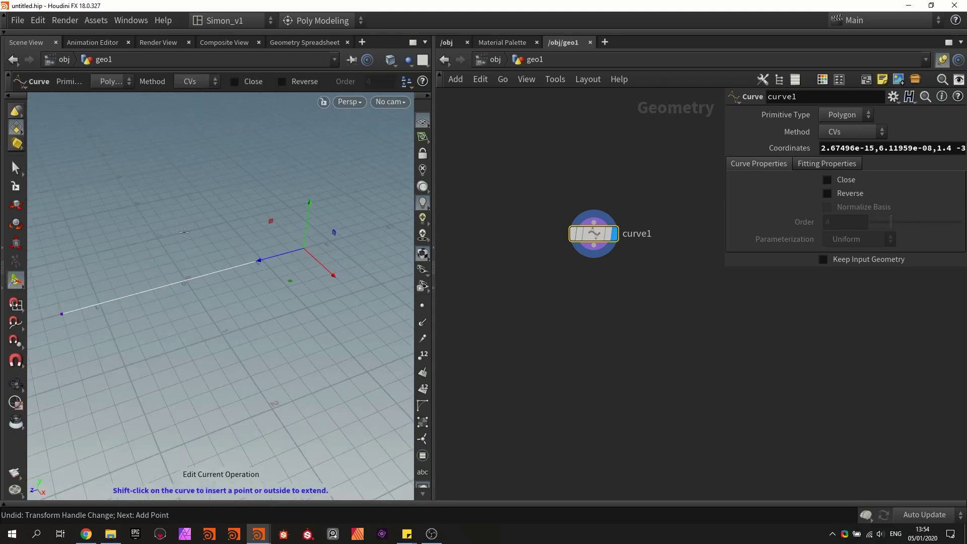
alt+middle_drag(195, 234, 213, 262)
key(Return)
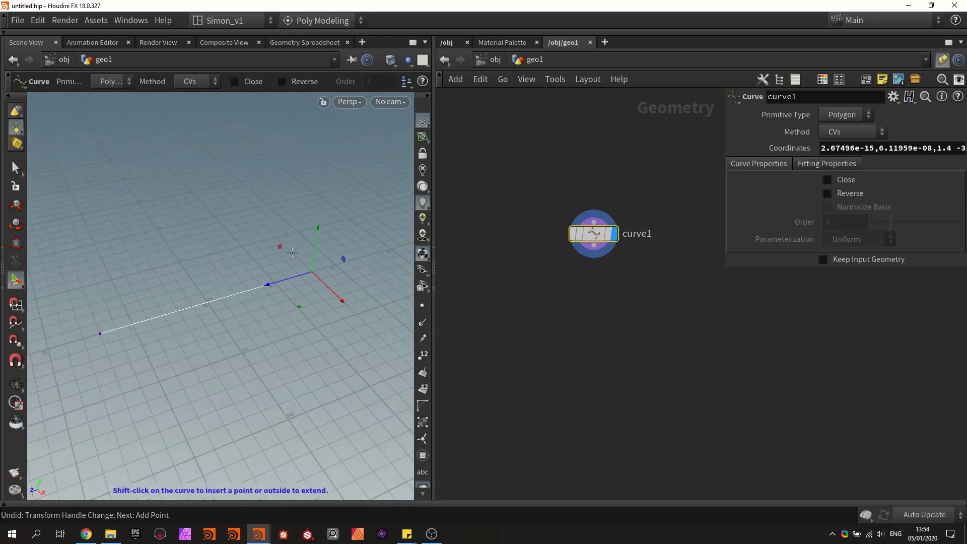
drag(317, 233, 271, 99)
drag(308, 237, 259, 154)
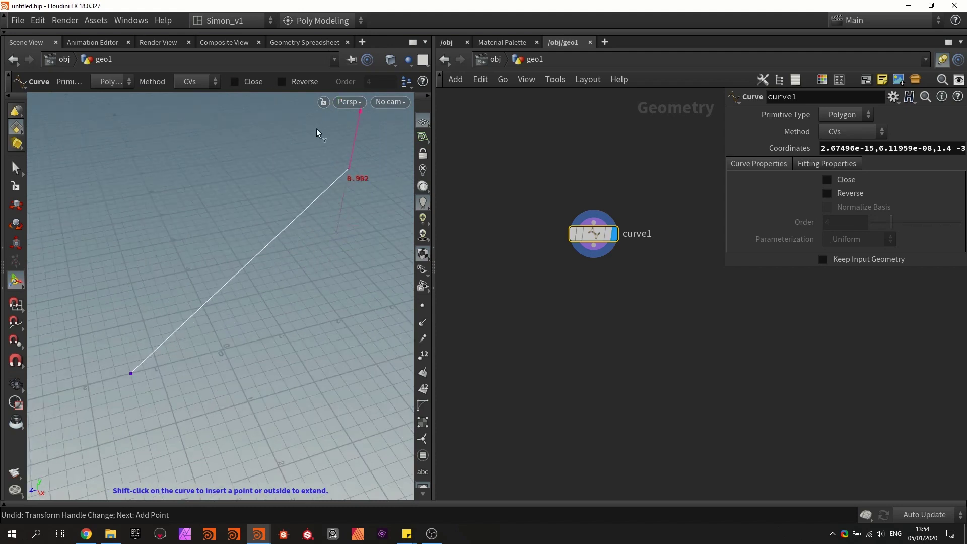
alt+drag(157, 335, 154, 283)
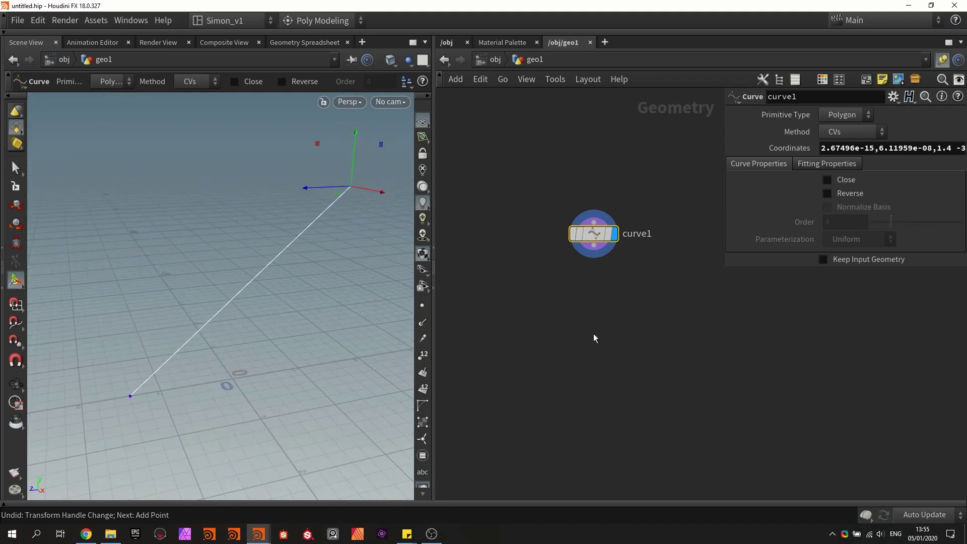
Add a Resample node connected to the curve's output and make it the displayed node
key(Tab)
text(res)
key(Return)
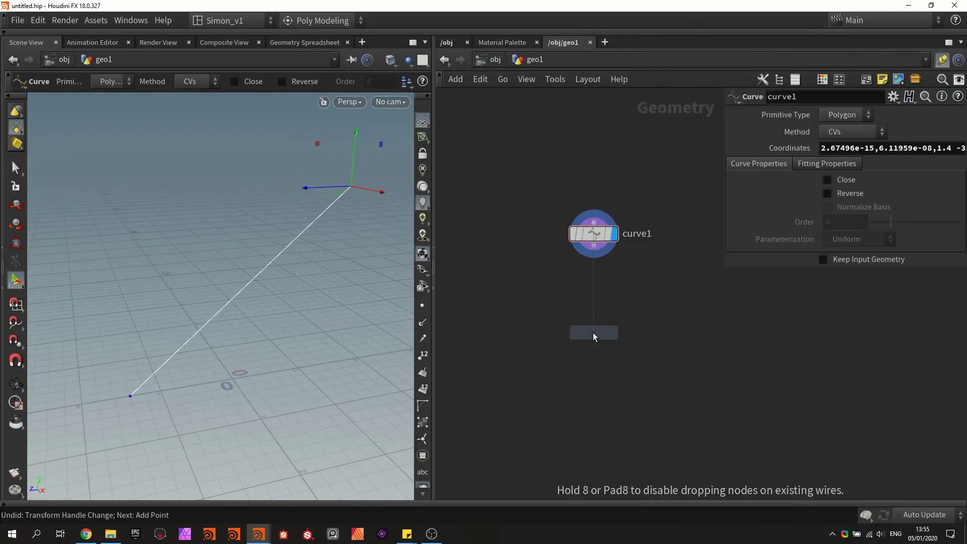
click(594, 334)
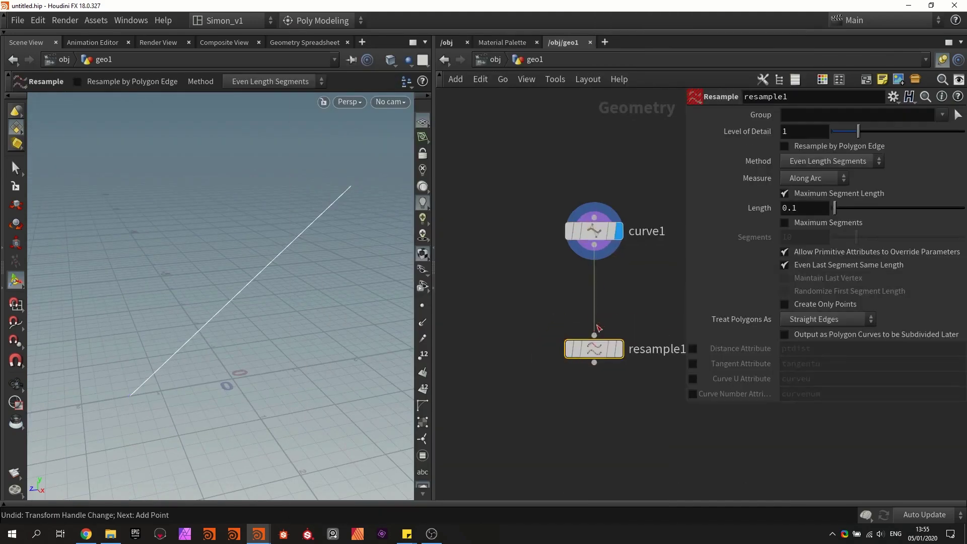
drag(616, 350, 535, 350)
click(535, 350)
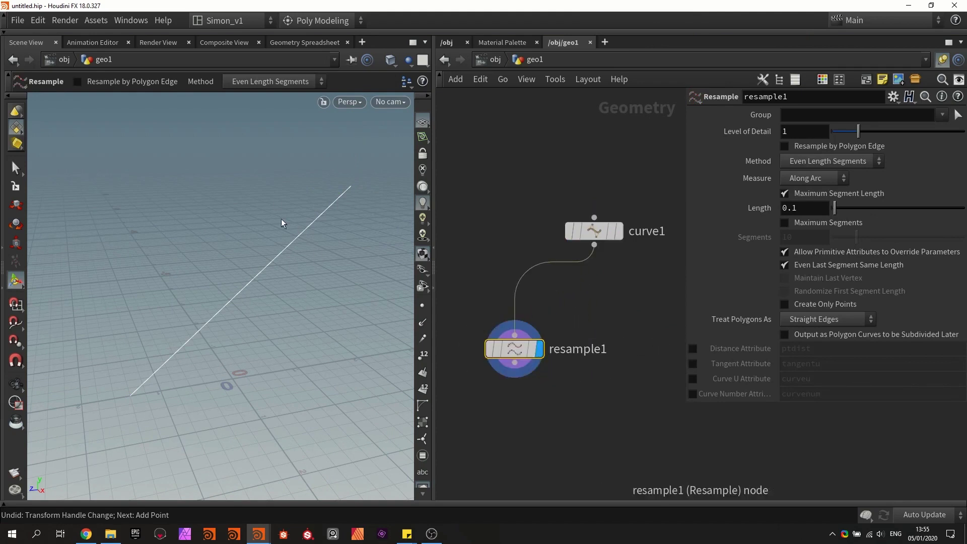
Show point markers in the viewport and set the Resample node's maximum segment length to 0.34
click(423, 306)
alt+drag(224, 383, 242, 333)
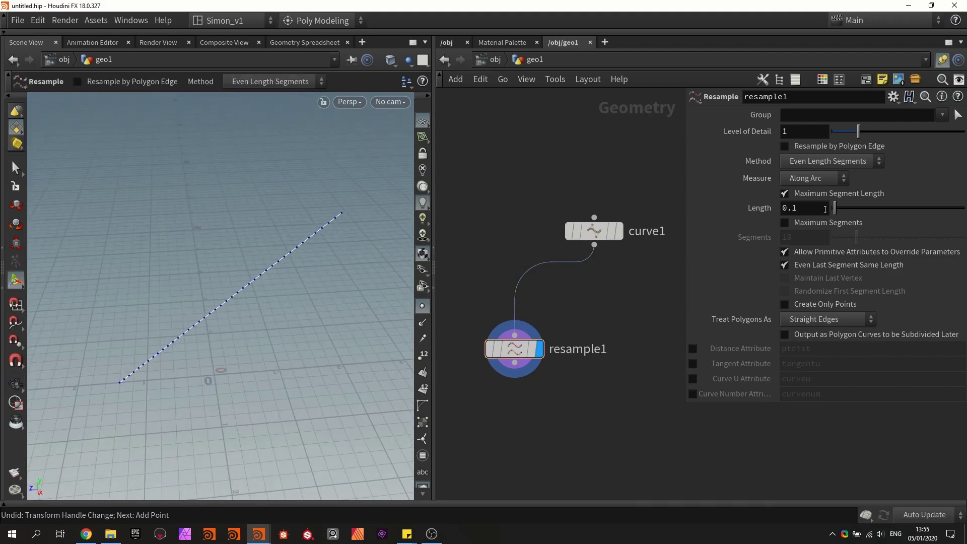
click(812, 210)
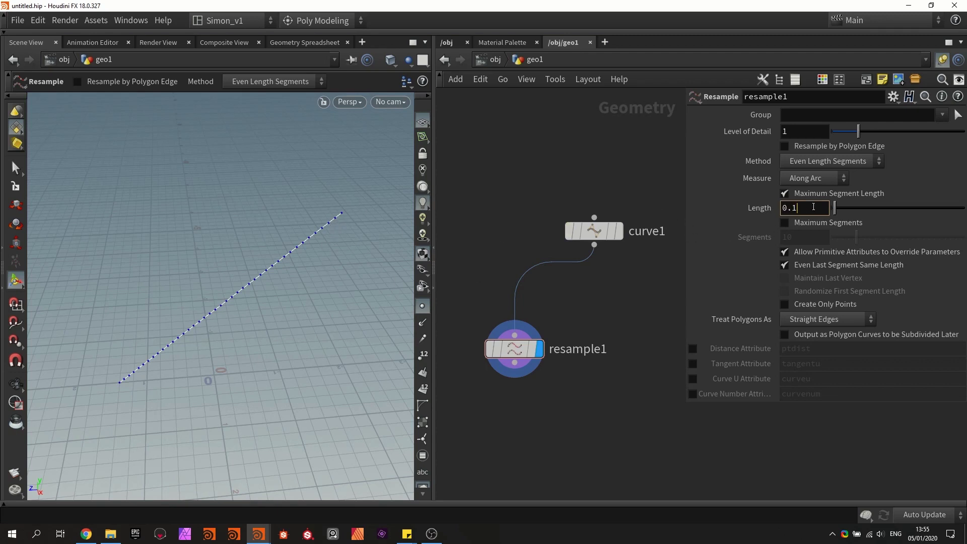
mouse_move(838, 214)
mouse_down()
mouse_move(851, 213)
mouse_move(842, 211)
mouse_up()
alt+drag(242, 242, 291, 225)
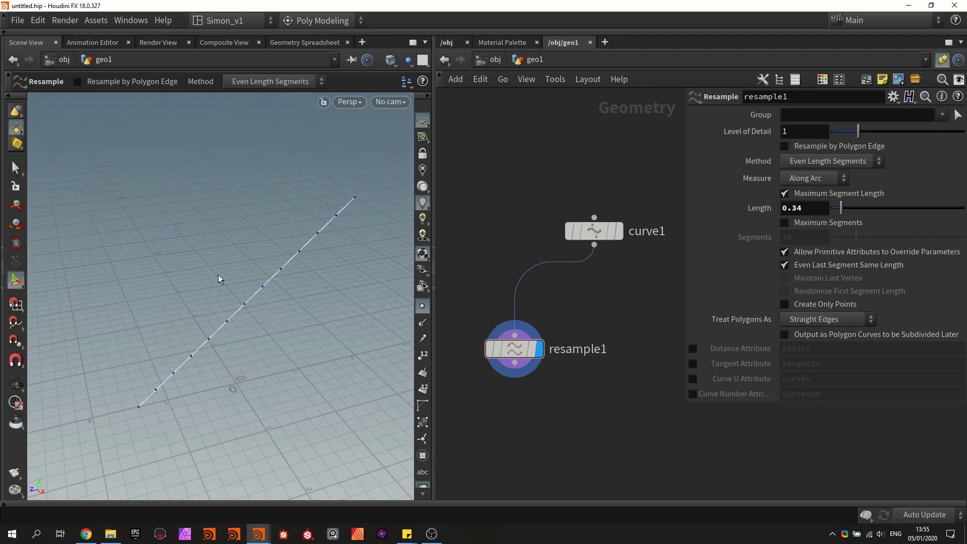
alt+drag(281, 209, 293, 228)
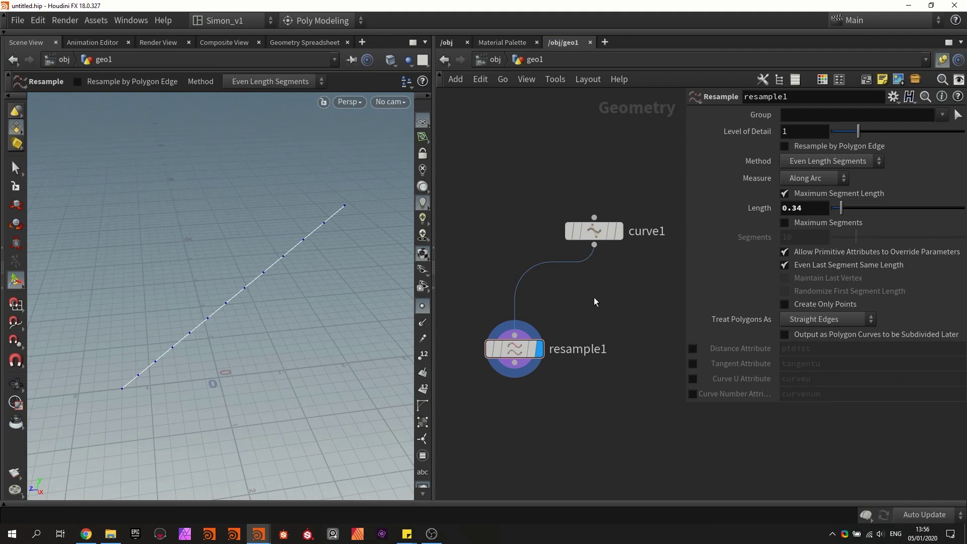
Add a Bound node beside the Resample node, connect it to the curve's output, and display it
scroll(585, 308, down, 2)
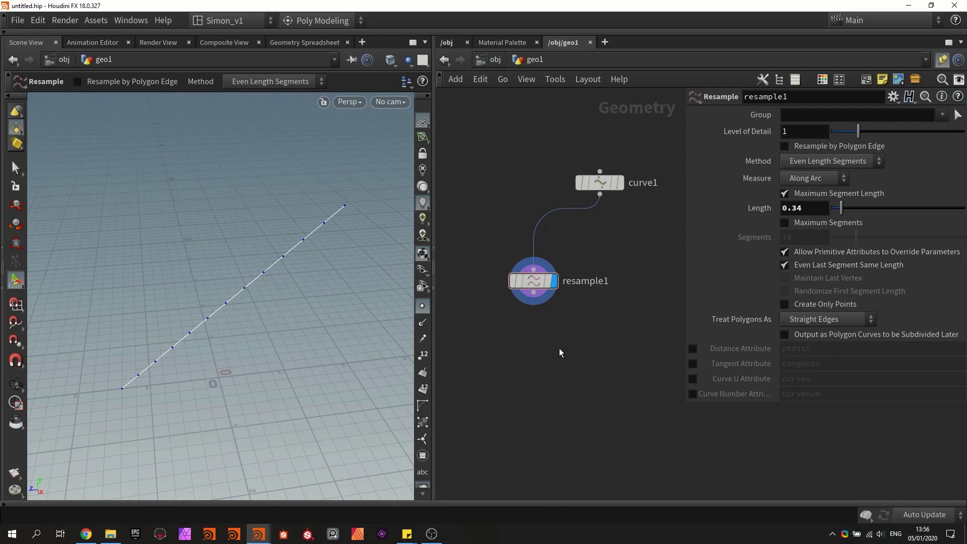
key(Tab)
text(bound)
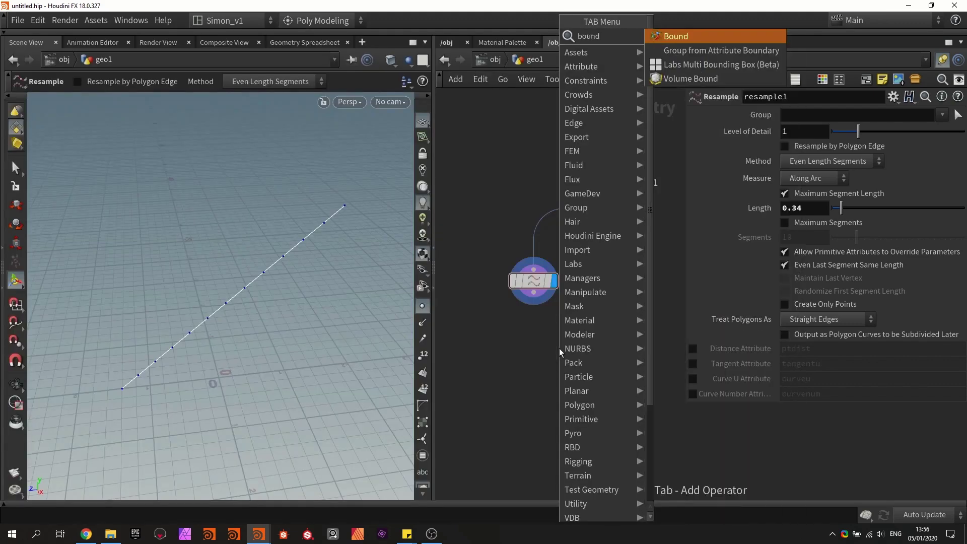
key(Return)
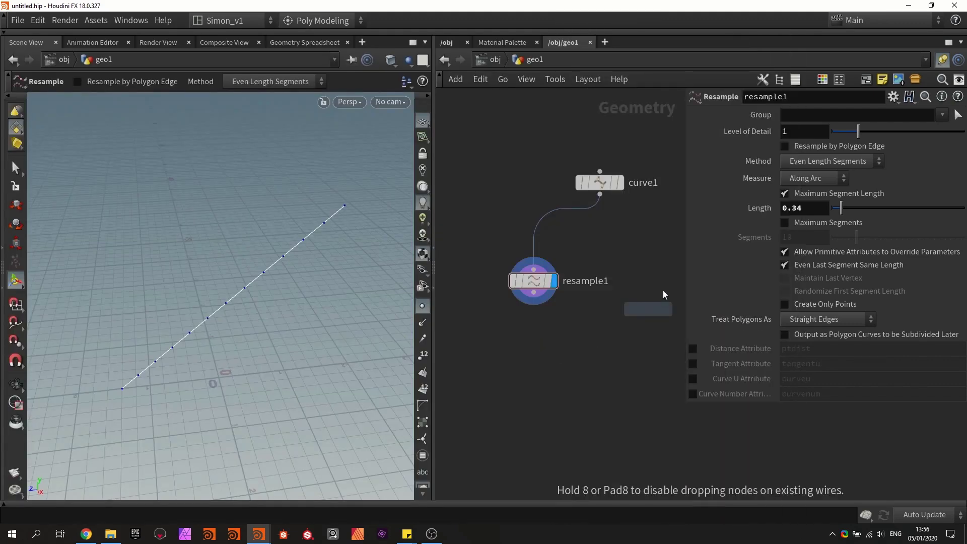
click(658, 274)
drag(600, 195, 658, 263)
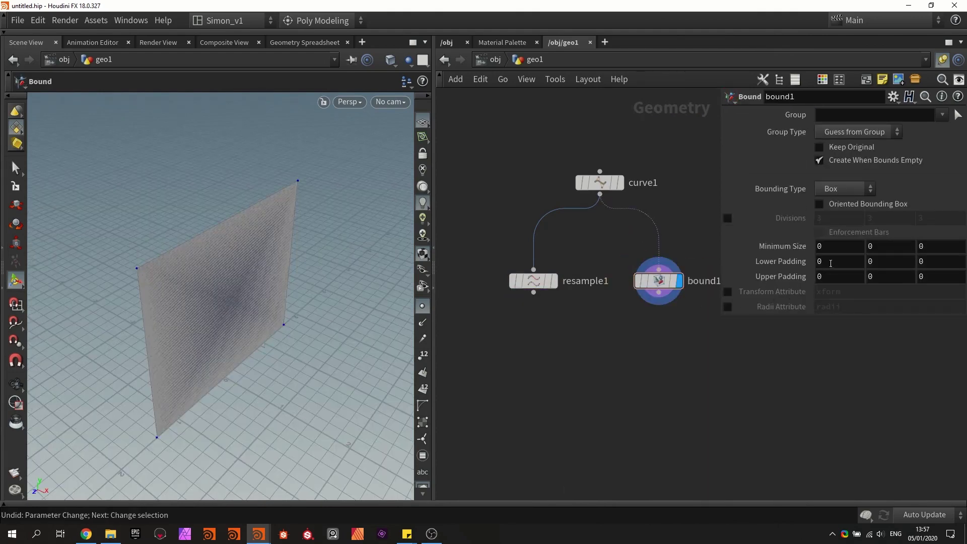
Set the Bound node's lower padding to 0.021 in X and -0.2 in Y
click(831, 263)
mouse_move(834, 262)
middle_down()
mouse_move(831, 305)
mouse_move(856, 304)
mouse_move(818, 261)
middle_up()
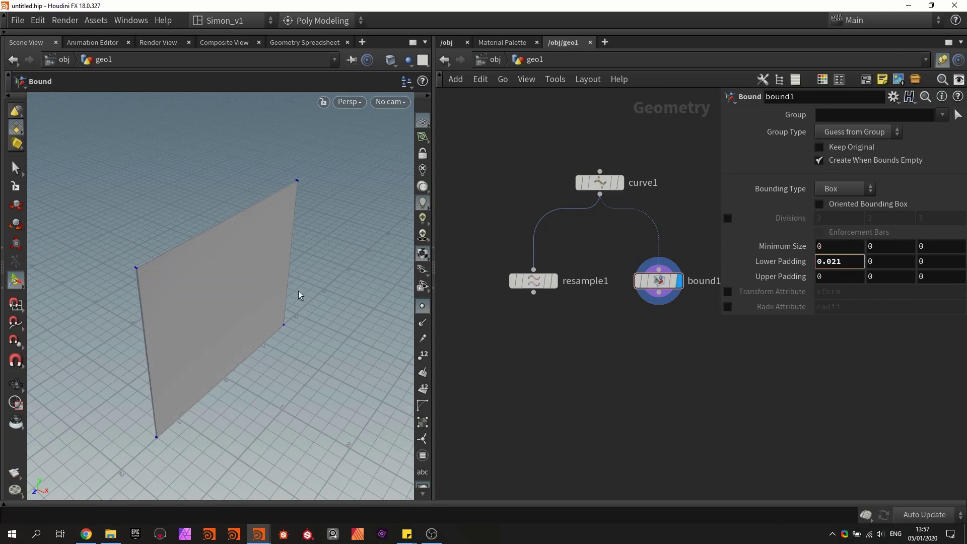
alt+drag(178, 297, 155, 237)
alt+drag(179, 267, 237, 254)
middle_drag(878, 261, 811, 263)
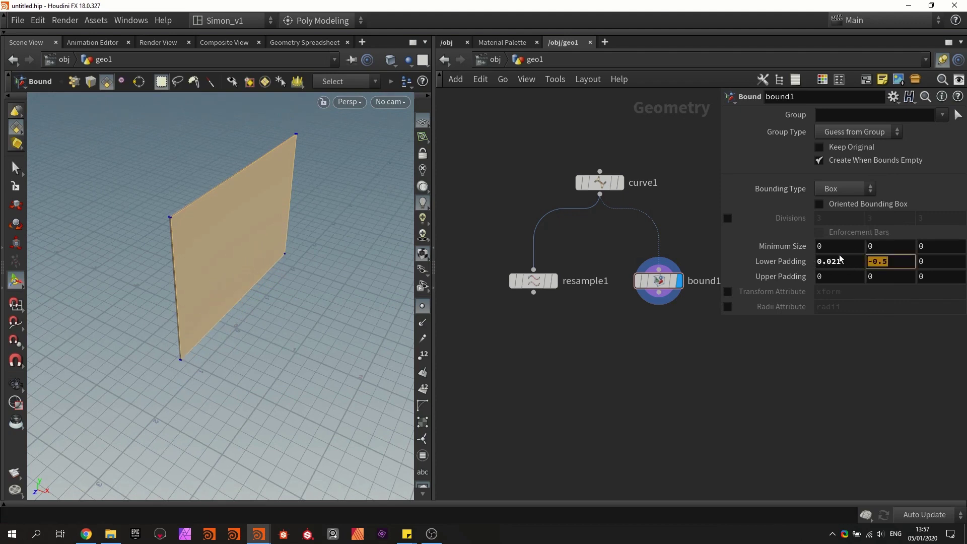
key(Right)
key(Return)
click(907, 259)
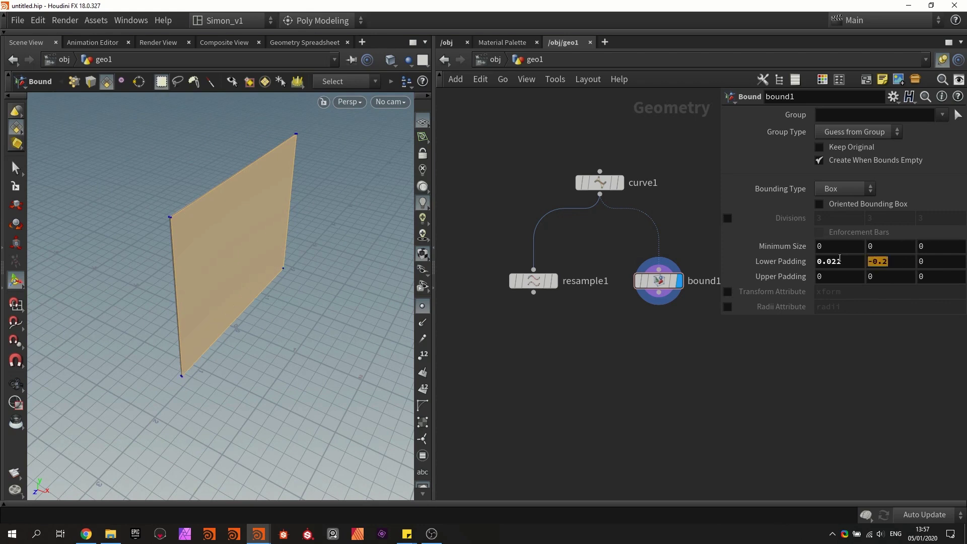
Set the Bound node's upper Y padding to -0.2 and both X paddings to 0.03, with the curve shown as a template
click(882, 275)
text(-0.2)
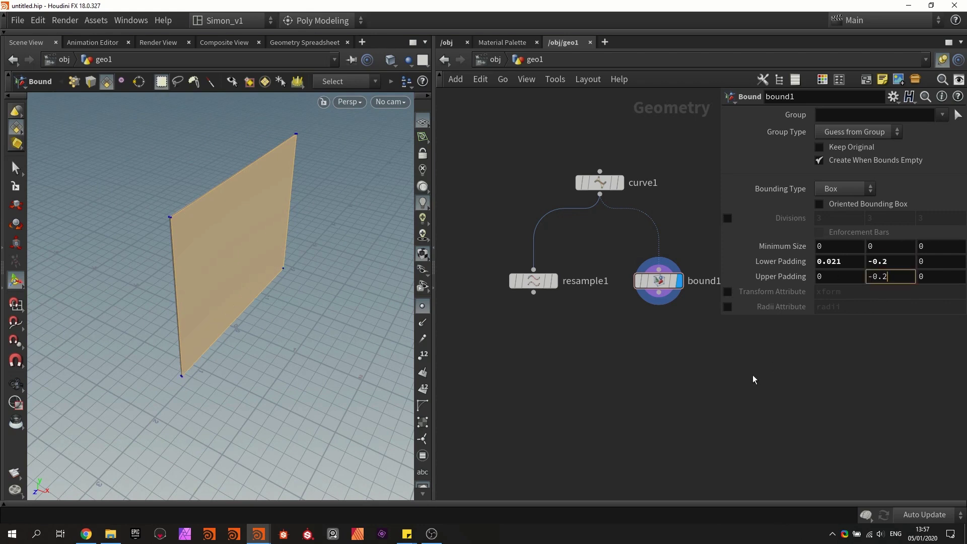
key(Return)
click(614, 183)
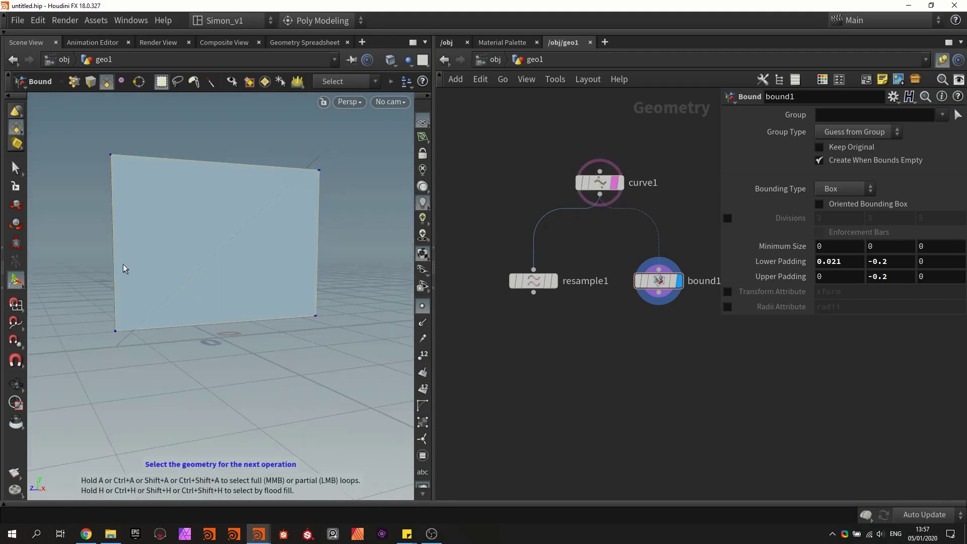
alt+drag(217, 247, 261, 274)
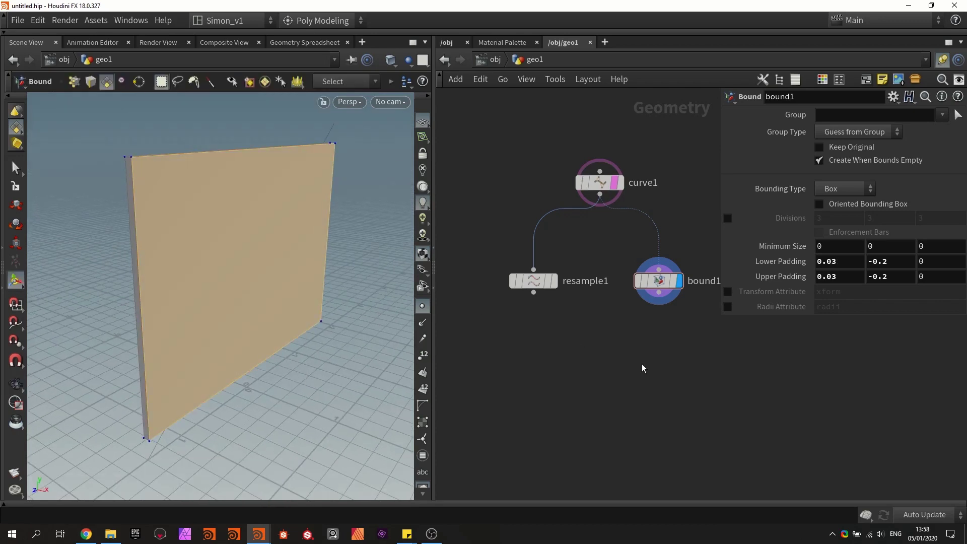
Add a displayed Ray node with the Resample node as its first input and the Bound node as its second
key(Tab)
text(ray)
click(756, 38)
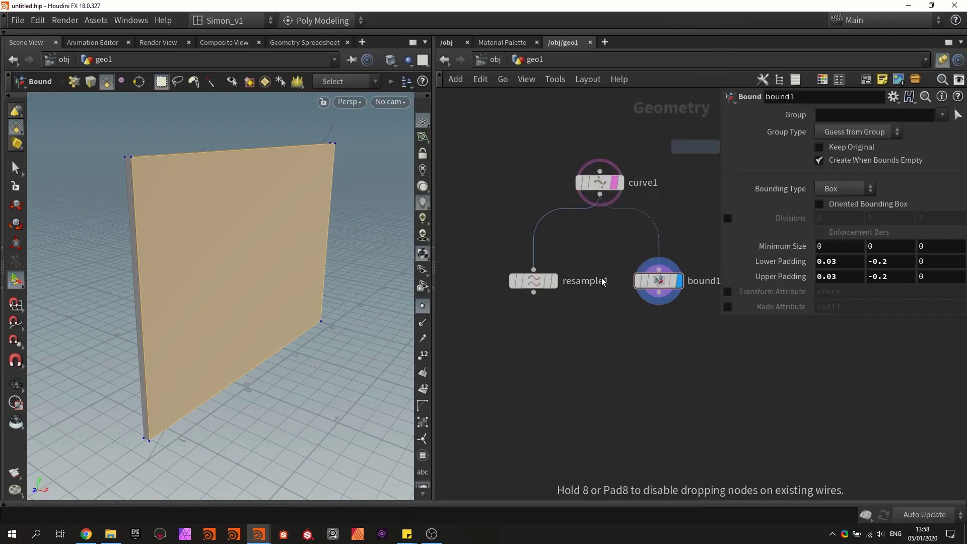
click(594, 345)
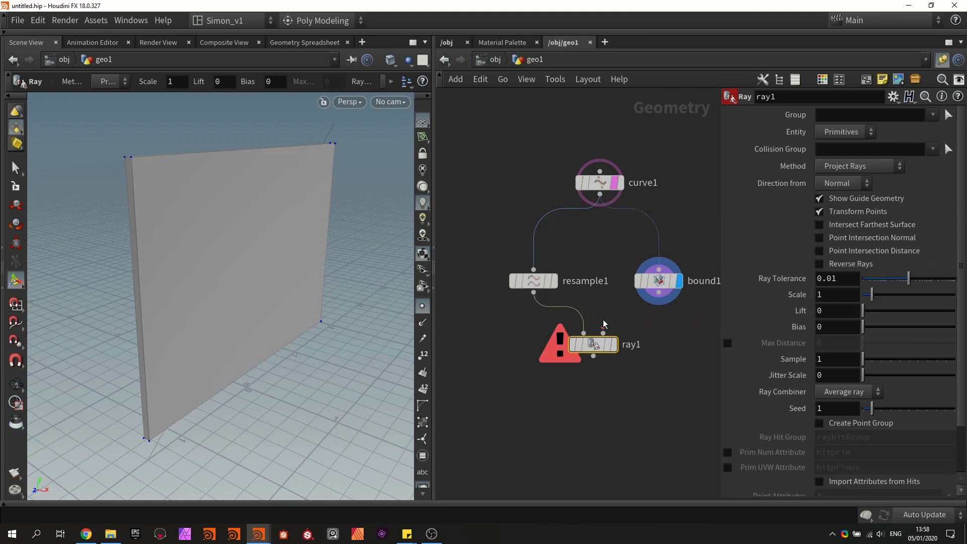
drag(659, 293, 603, 333)
click(615, 344)
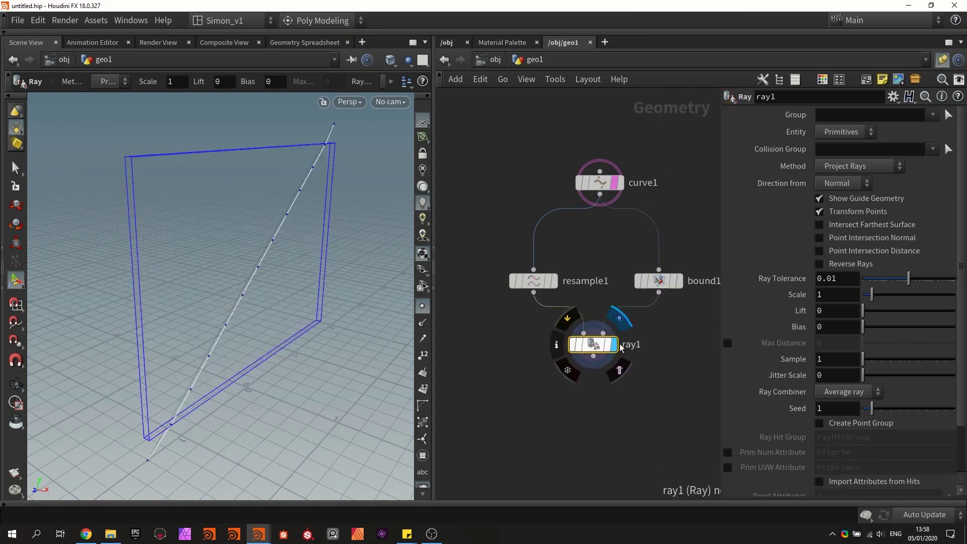
key(ctrl+z)
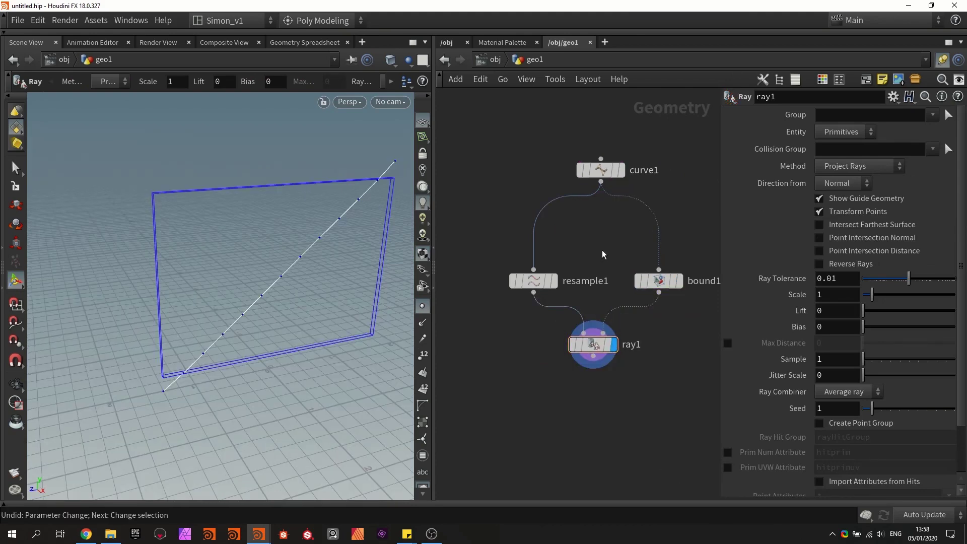
Set the Ray node's method to Minimum Distance so the curve's end points snap onto the bounding box
click(858, 170)
click(854, 182)
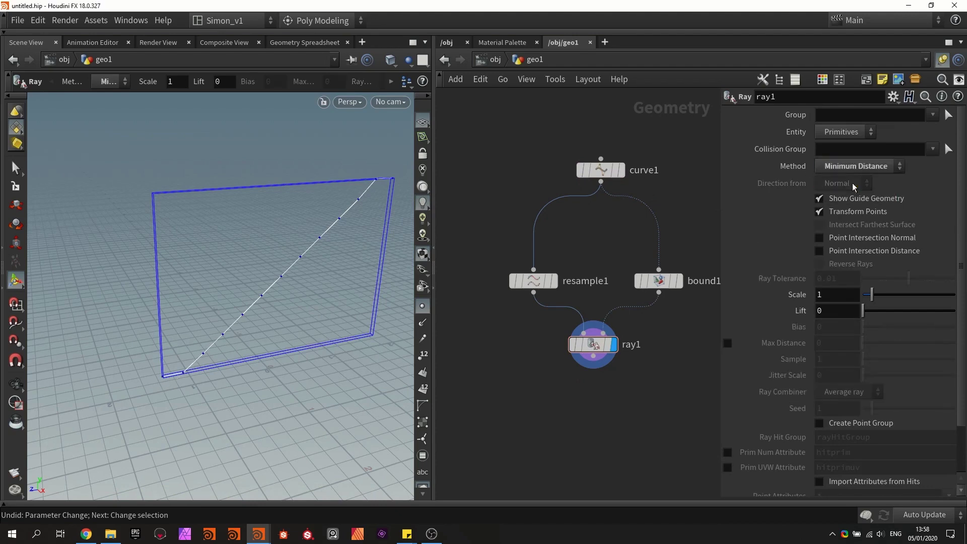
key(Escape)
drag(192, 364, 167, 398)
key(Return)
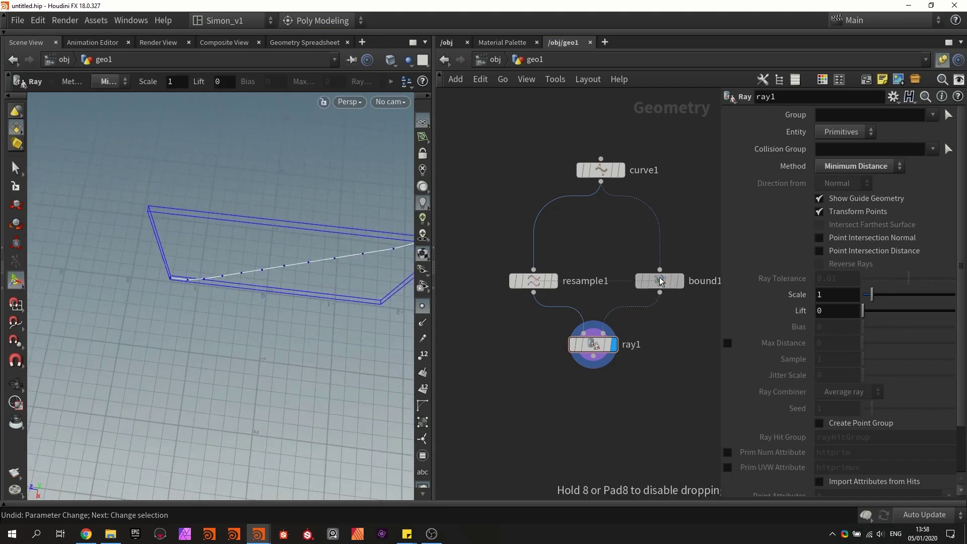
Reposition the curve's upper endpoint in the viewport to test how the flattened ends of the path respond
key(Escape)
drag(272, 287, 317, 207)
alt+middle_drag(317, 208, 276, 202)
alt+right_drag(276, 202, 304, 225)
mouse_move(322, 229)
alt+mouse_down()
mouse_move(284, 222)
mouse_move(313, 244)
alt+mouse_up()
key(Return)
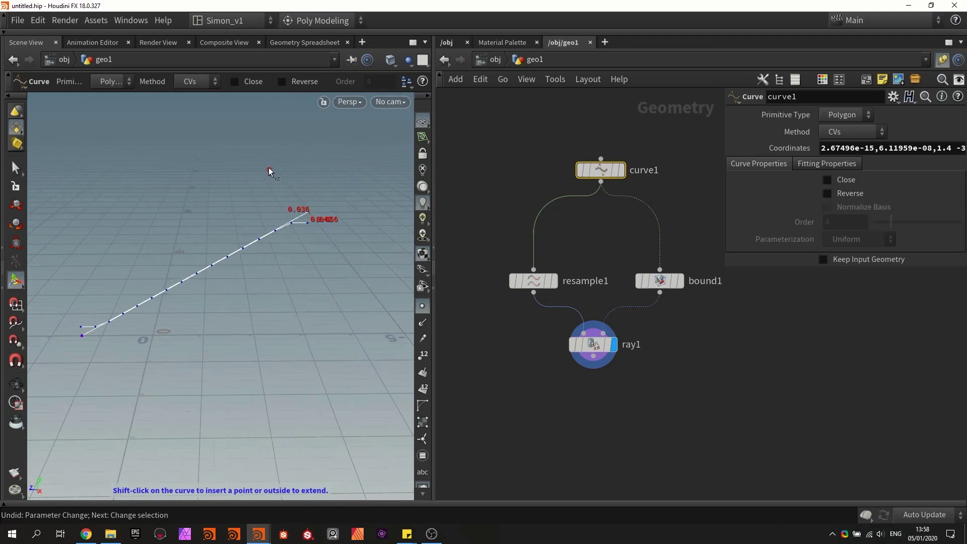
drag(268, 169, 329, 172)
drag(282, 235, 244, 146)
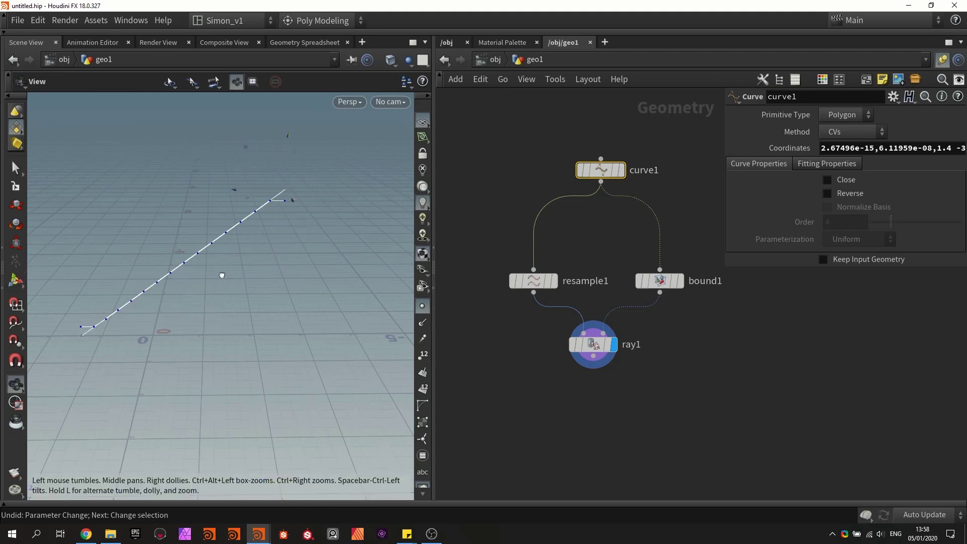
alt+drag(221, 273, 169, 277)
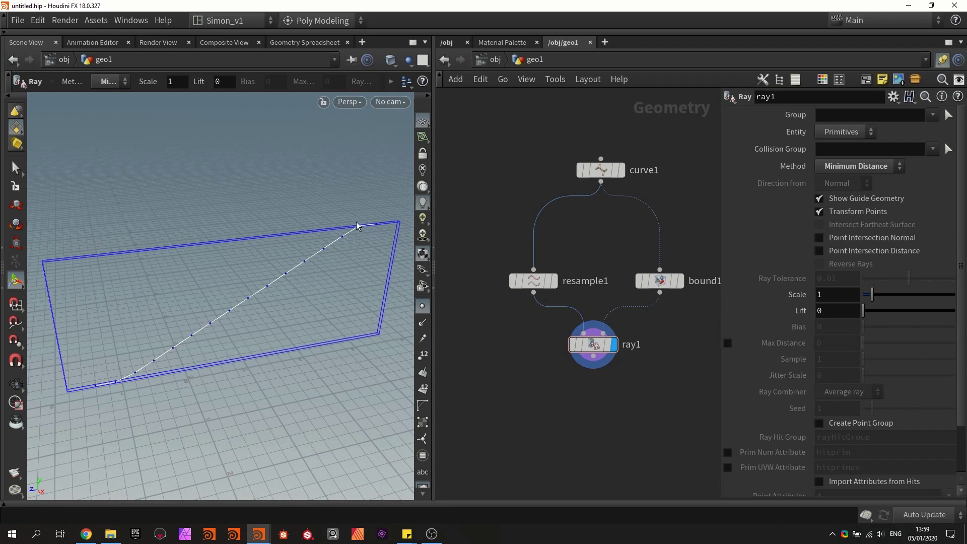
Add a Group by Range node connected below the Ray node and make it the displayed node
middle_drag(590, 436, 576, 345)
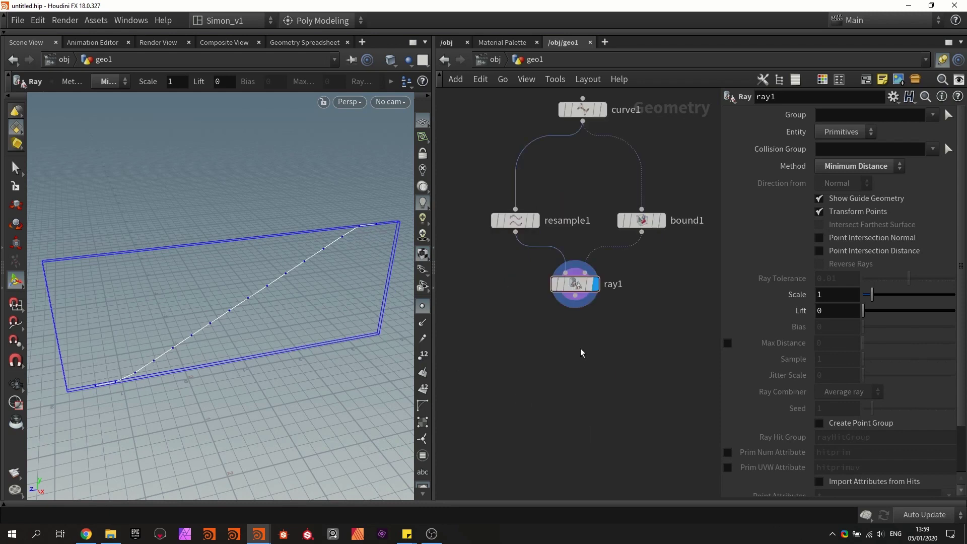
key(Tab)
text(ra)
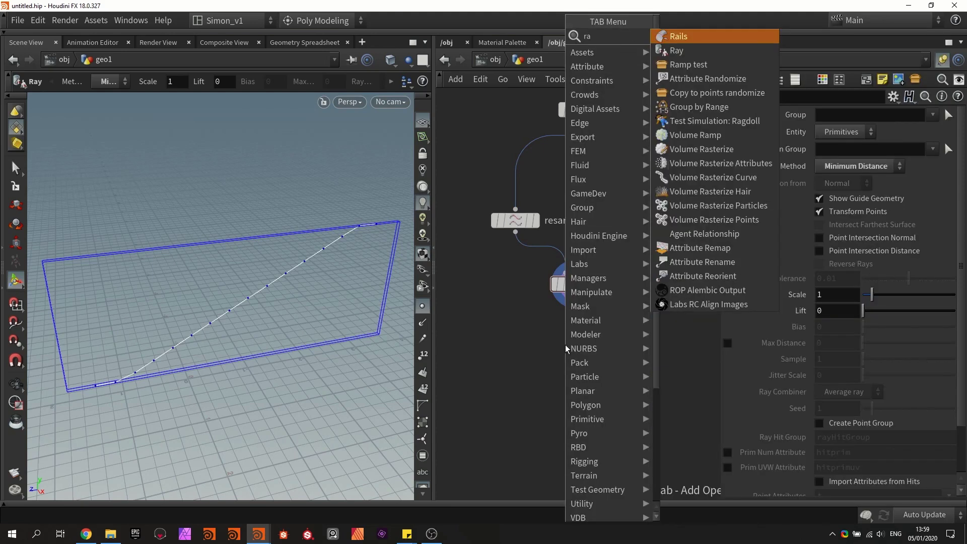
text(ng)
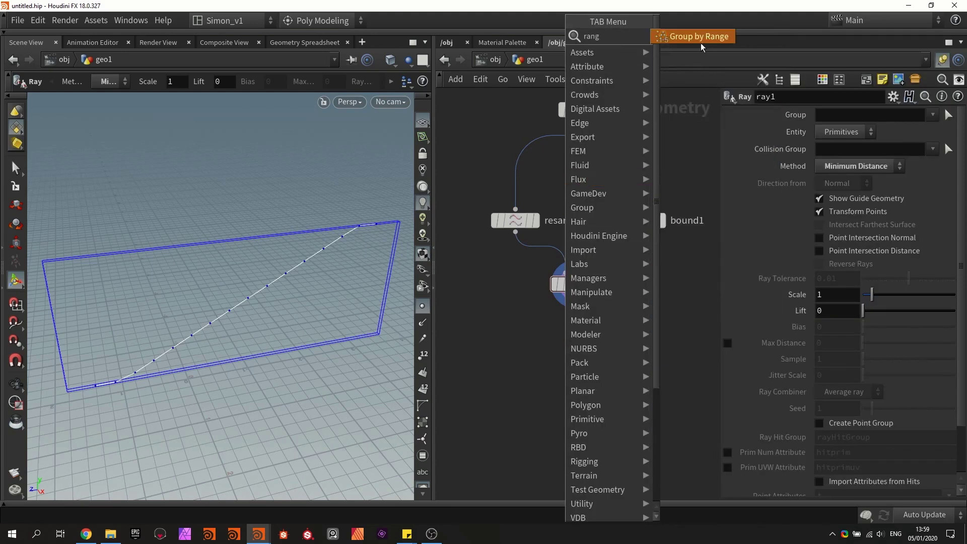
click(700, 41)
click(586, 340)
scroll(577, 302, up, 2)
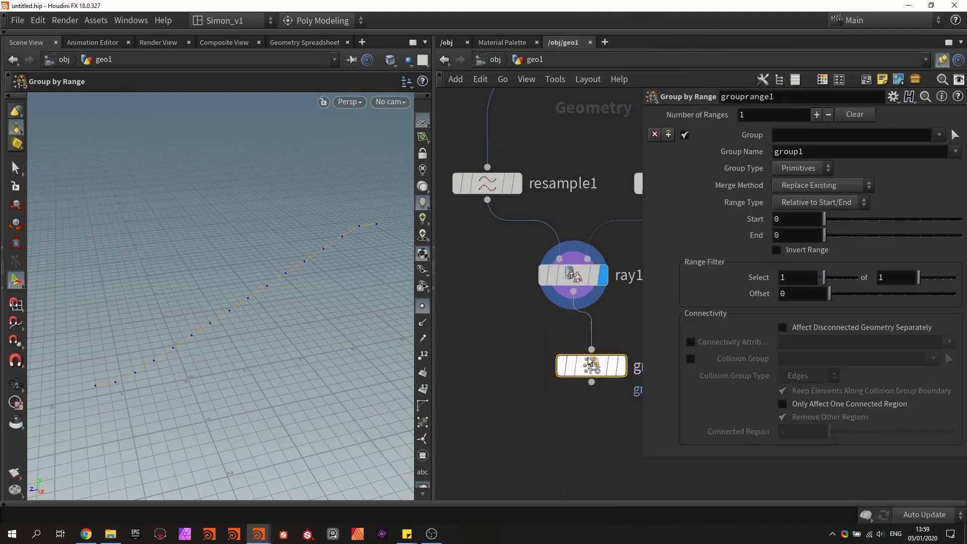
click(602, 364)
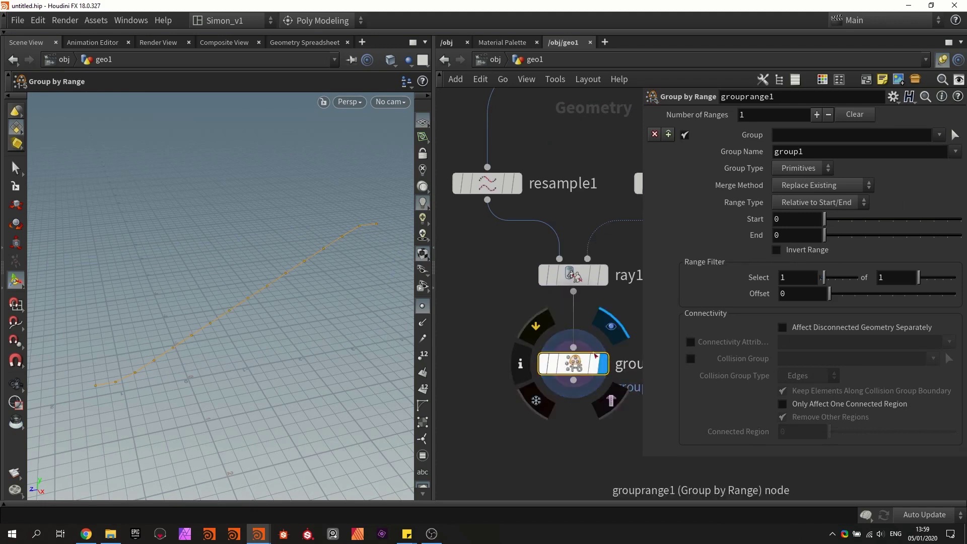
Set the range group's type to Points, with Start 2 and End 2, leaving out two points at each end
click(790, 170)
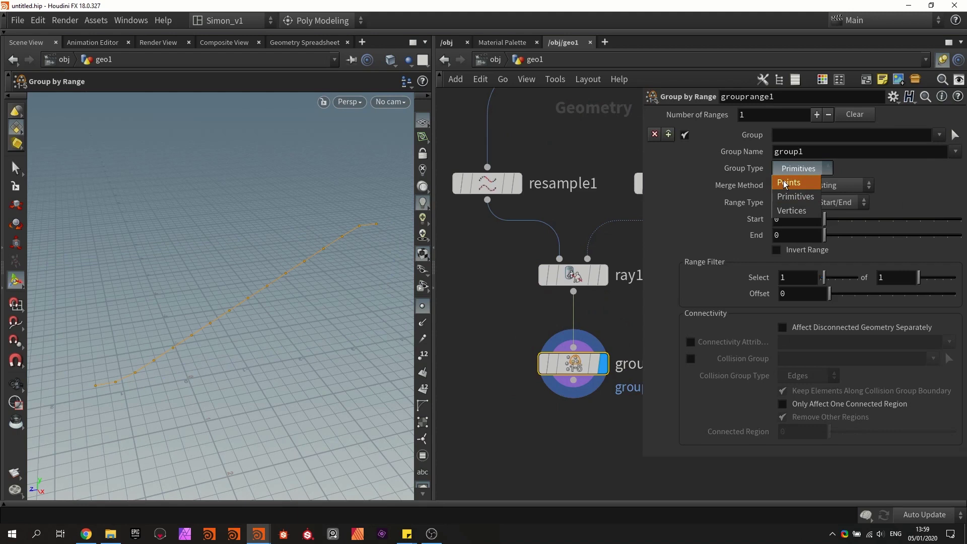
click(785, 184)
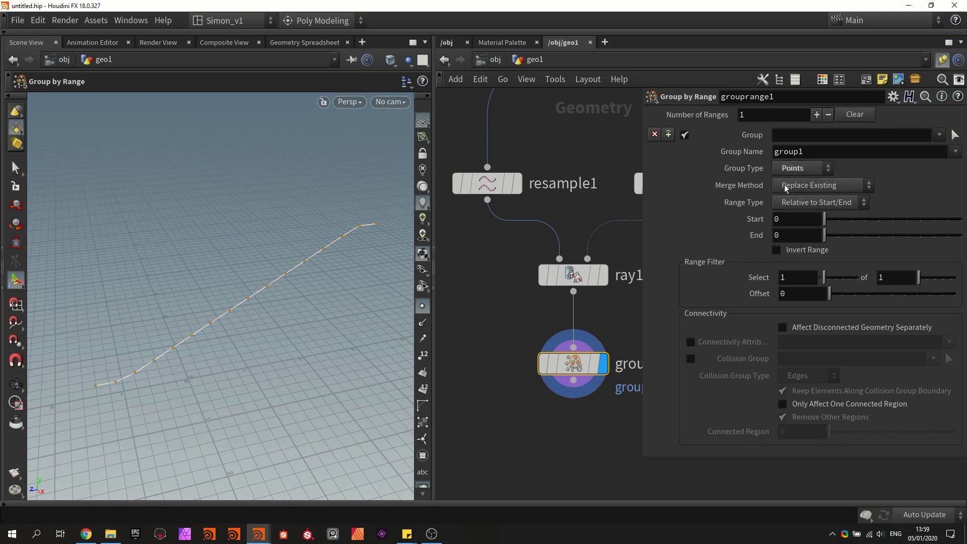
click(837, 221)
click(840, 234)
click(851, 235)
Add a Blast node connected below the Group by Range node and make it the displayed node
middle_drag(518, 315, 526, 254)
middle_drag(567, 389, 527, 351)
click(531, 355)
key(Tab)
text(bla)
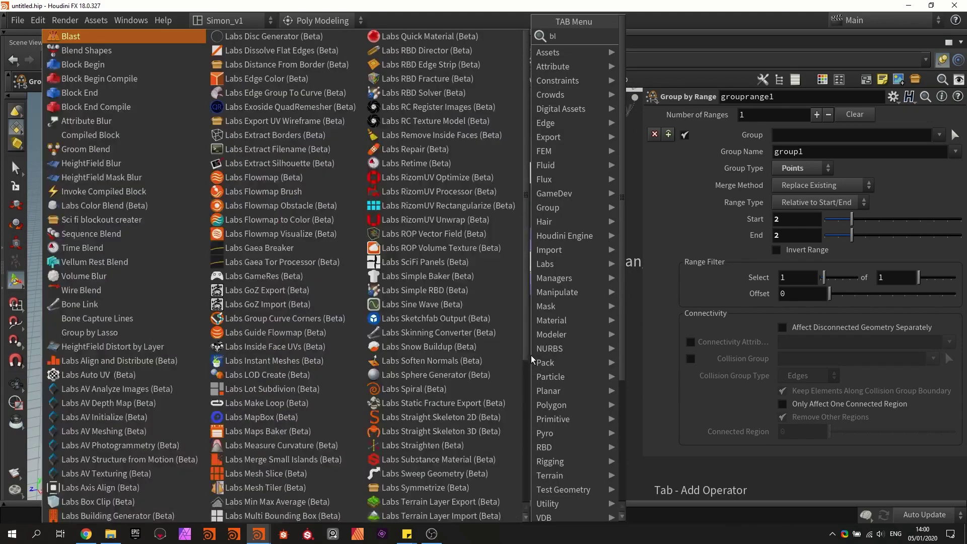
key(Return)
click(531, 356)
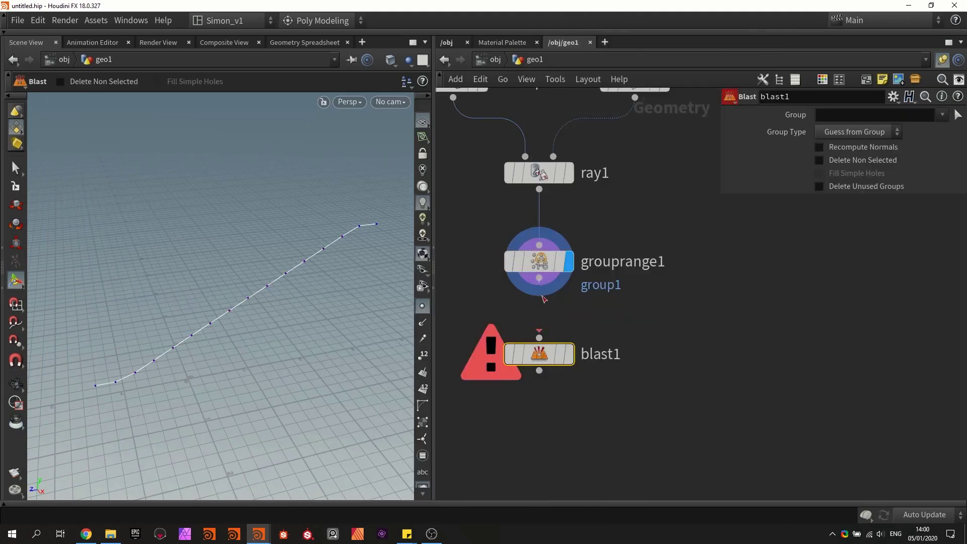
click(569, 353)
drag(565, 353, 564, 318)
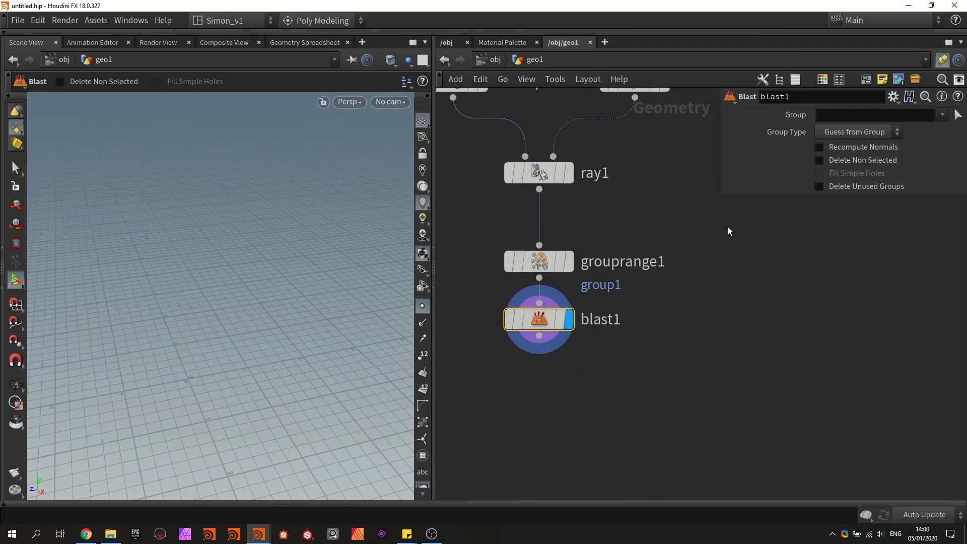
Set the Blast node's group to group1 to remove the intermediate points between the two flat landings
click(942, 115)
click(851, 145)
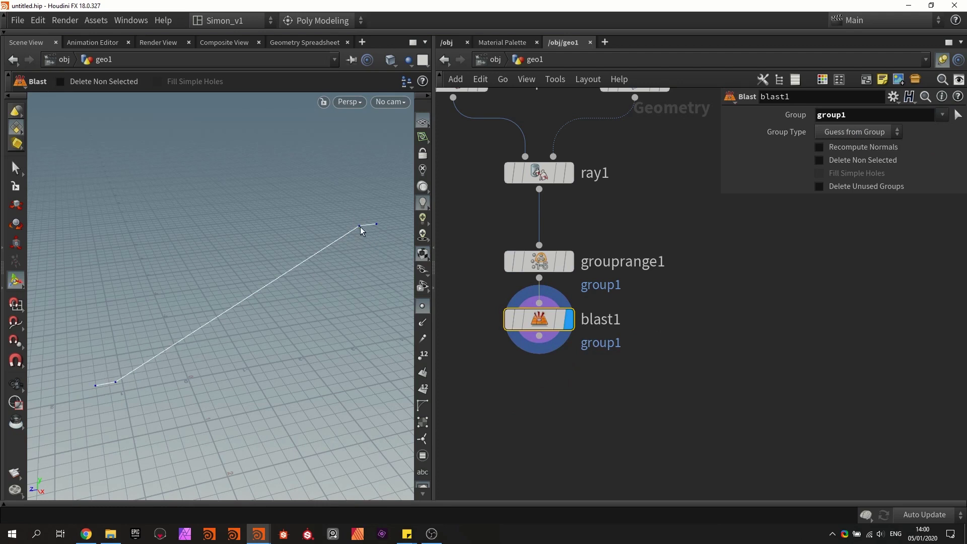
key(Escape)
drag(267, 304, 322, 272)
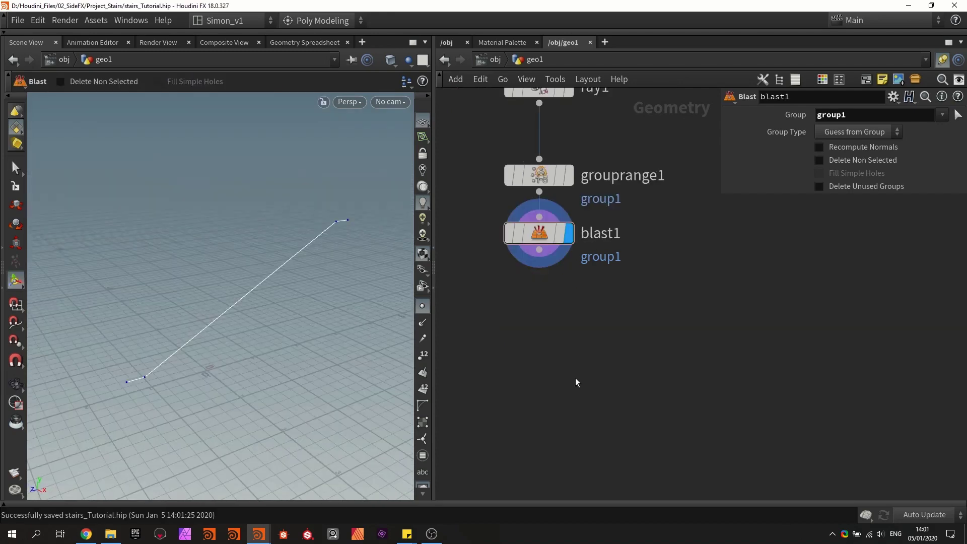
Add a Sweep node, connect the Blast node's output to its first input, and make it the displayed node
key(Tab)
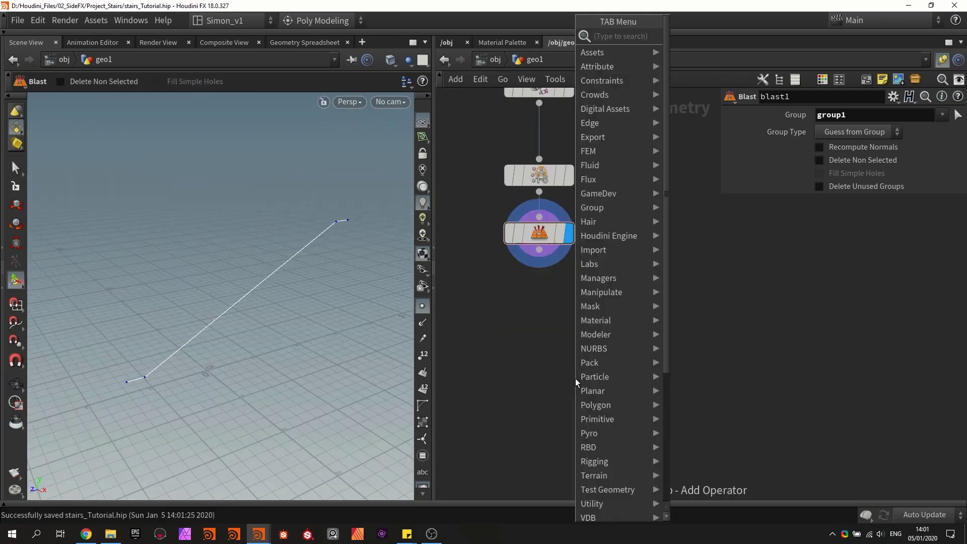
text(sweep)
key(Return)
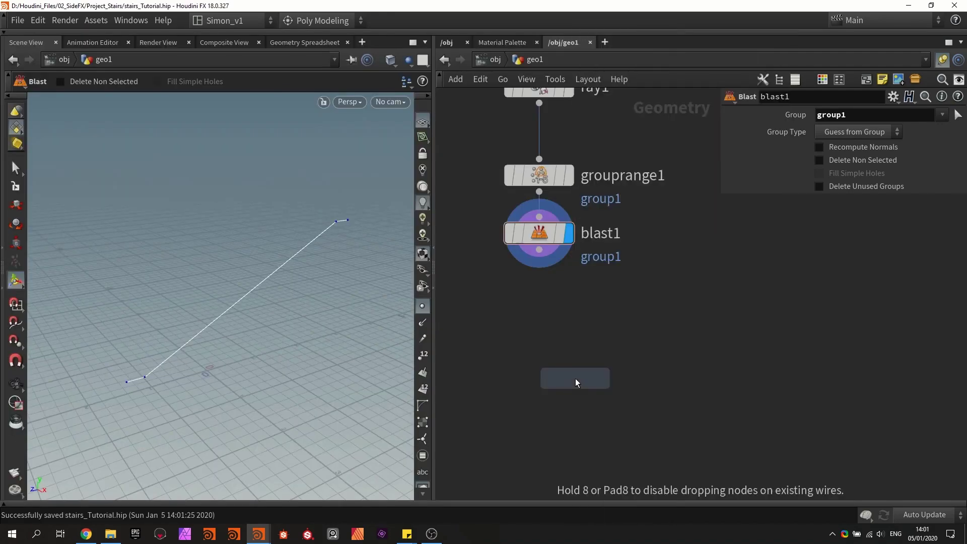
click(576, 378)
drag(539, 250, 607, 384)
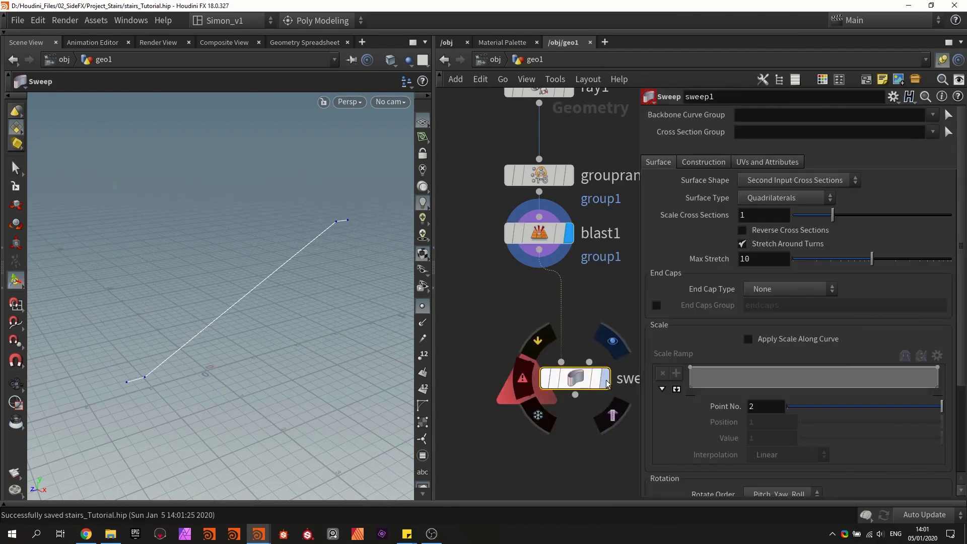
click(607, 383)
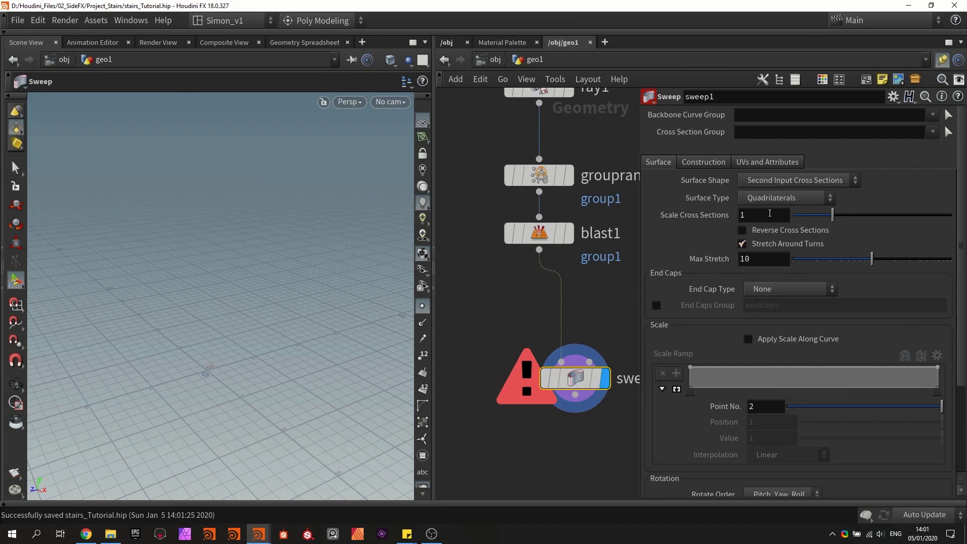
Try the Sweep node's Round Tube and Square Tube surface shapes, returning it to Second Input Cross Sections
click(773, 183)
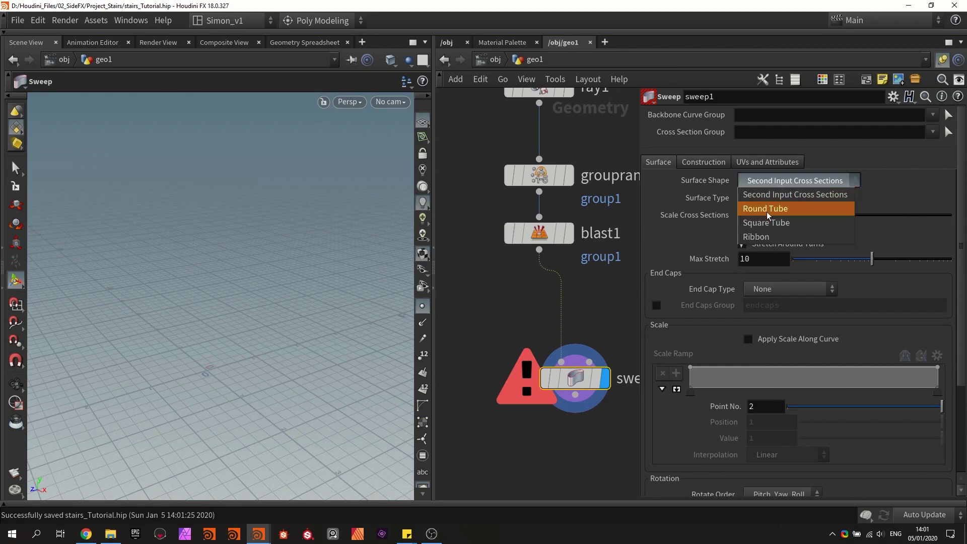
click(767, 211)
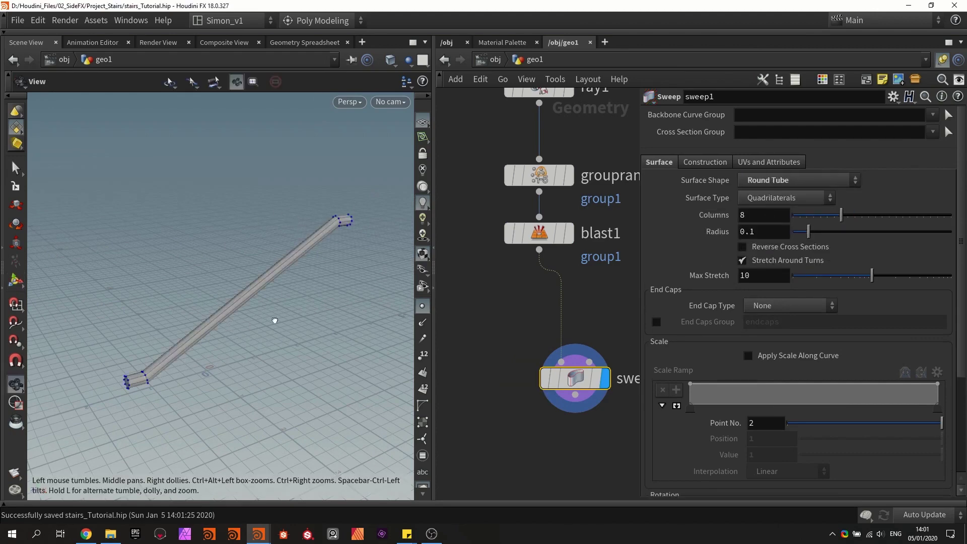
alt+drag(274, 320, 181, 372)
click(749, 186)
click(757, 224)
key(Escape)
key(Return)
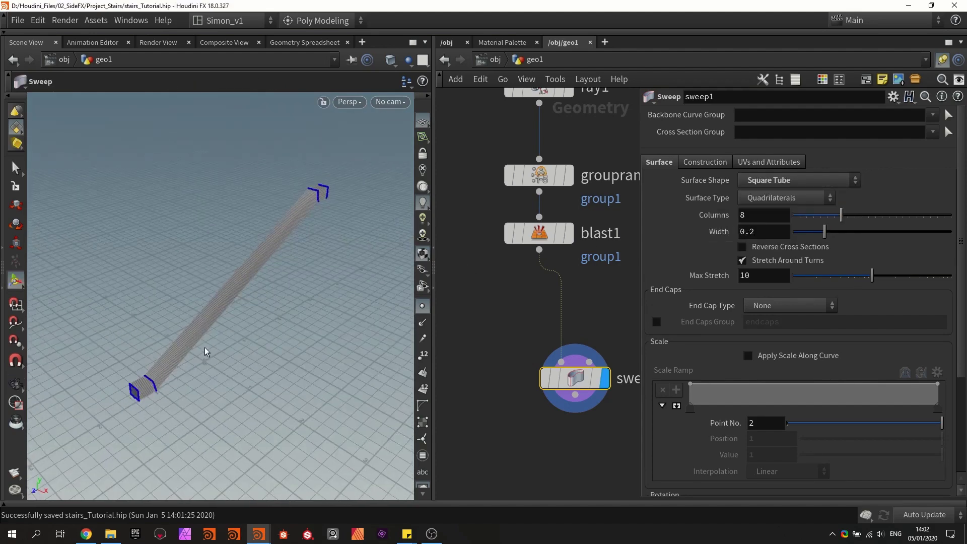
click(754, 184)
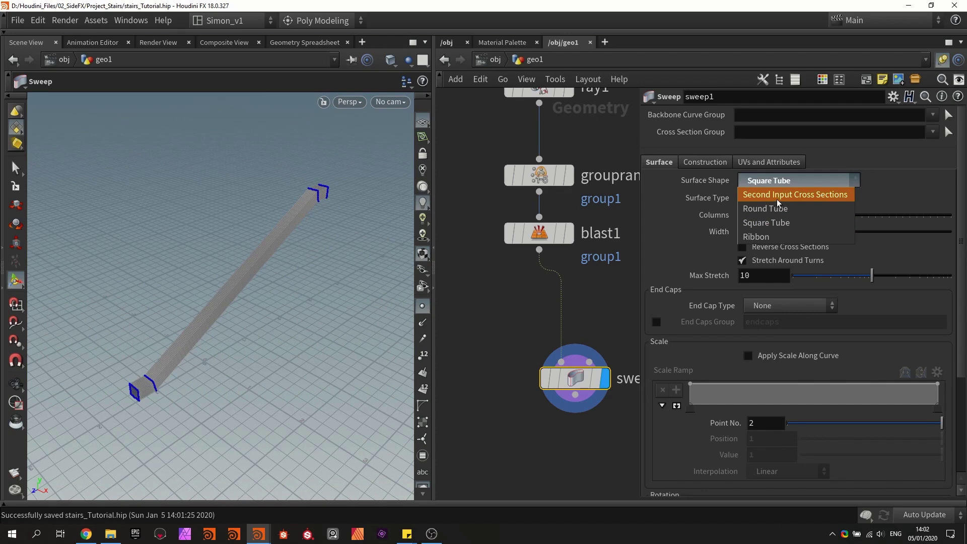
click(777, 197)
Add a new Curve node in free space beside the Blast node for drawing the sweep's cross section
scroll(554, 308, down, 5)
middle_drag(554, 308, 517, 361)
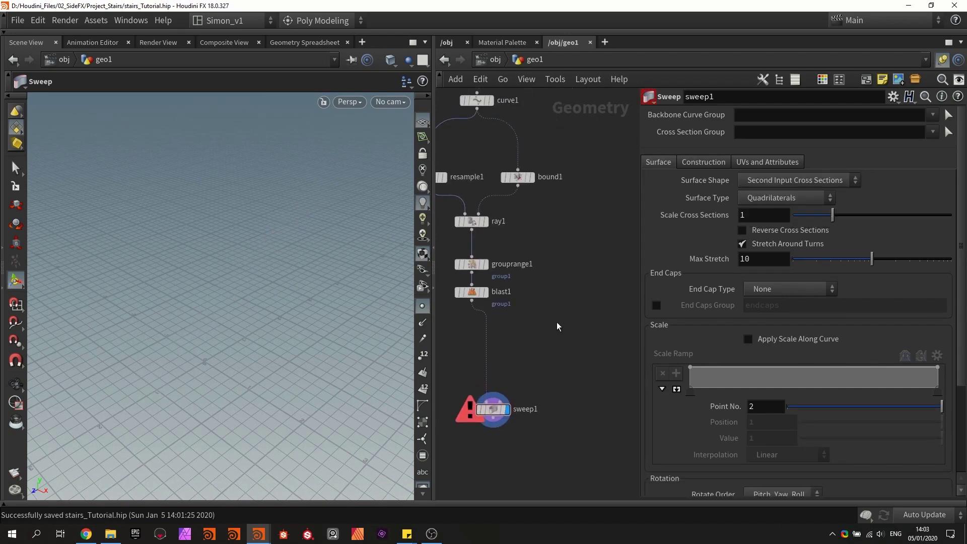
key(Tab)
text(curve)
key(Return)
click(583, 288)
scroll(583, 288, up, 3)
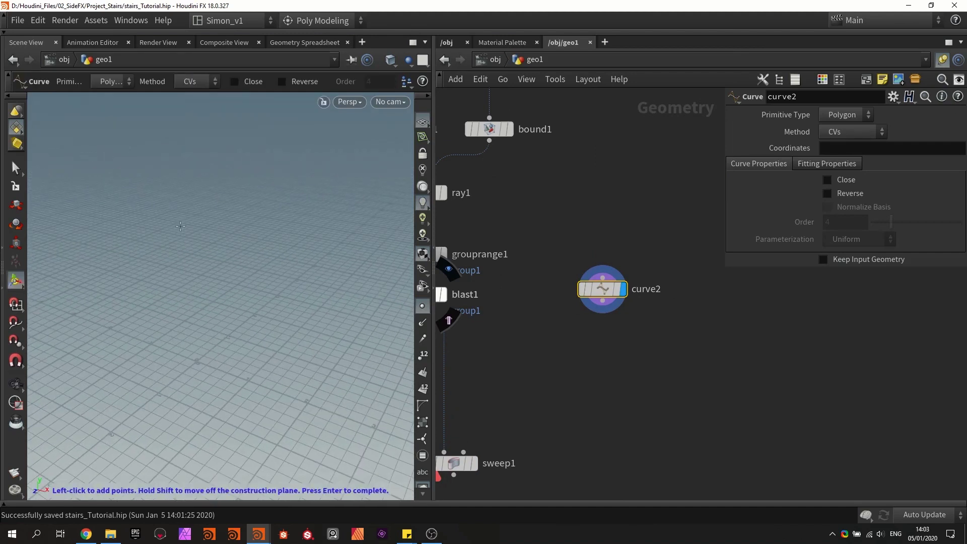
Switch the viewport to the Front view around the origin and turn on grid snapping
key(space+3)
middle_drag(264, 279, 191, 312)
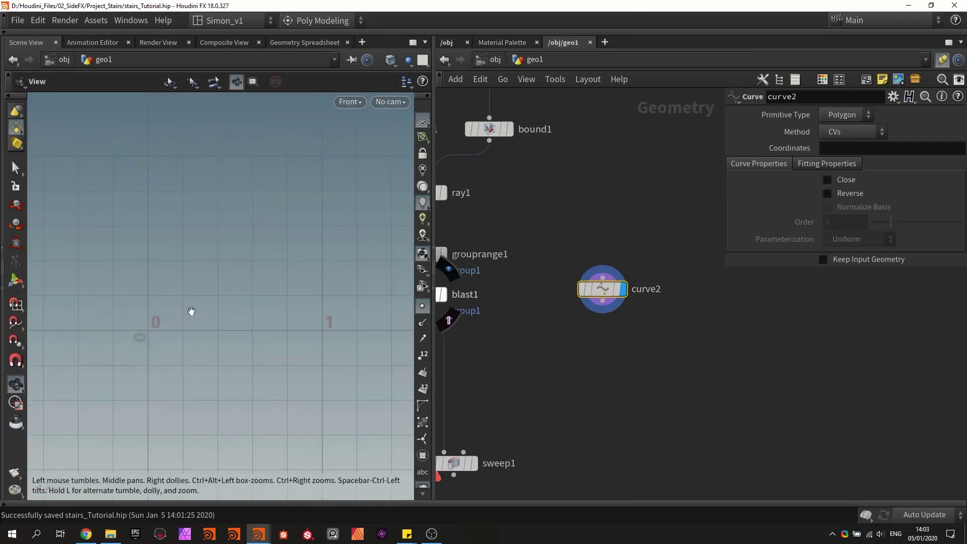
scroll(191, 311, up, 1)
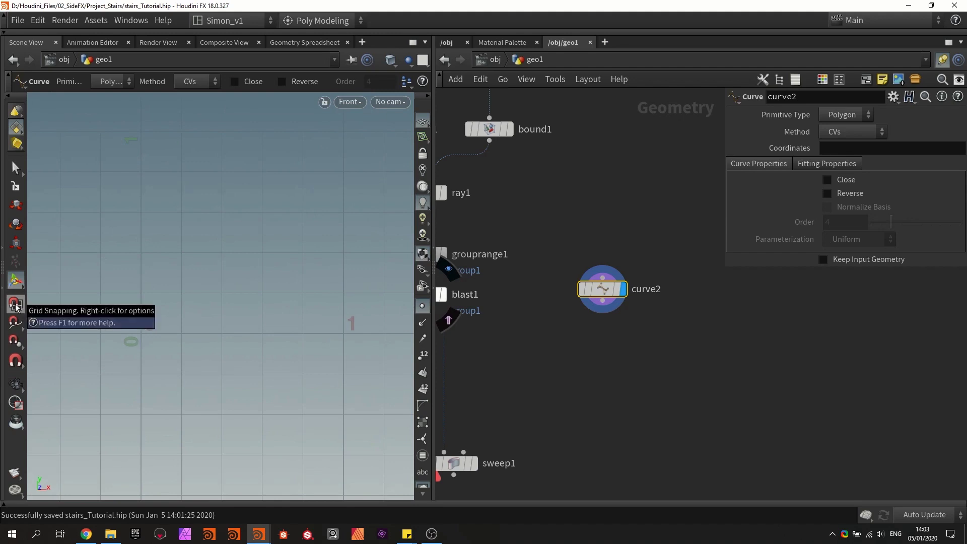
click(15, 305)
key(space)
scroll(166, 300, up, 1)
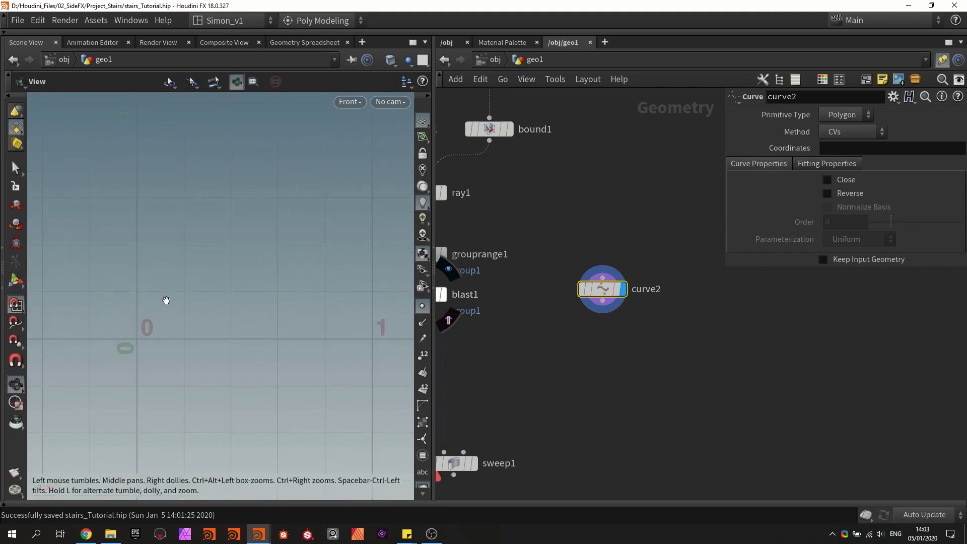
scroll(166, 301, up, 1)
middle_drag(192, 309, 169, 312)
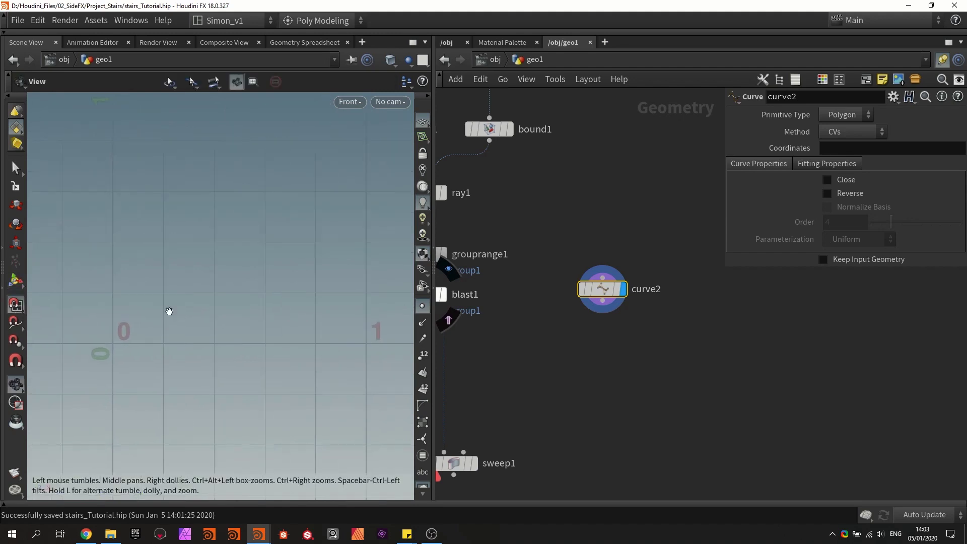
Draw an eight-point half profile from (0, 0.2) through (0.4, 0.2), over a raised outer rim, ending on the vertical axis at about (0, -0.2)
click(112, 292)
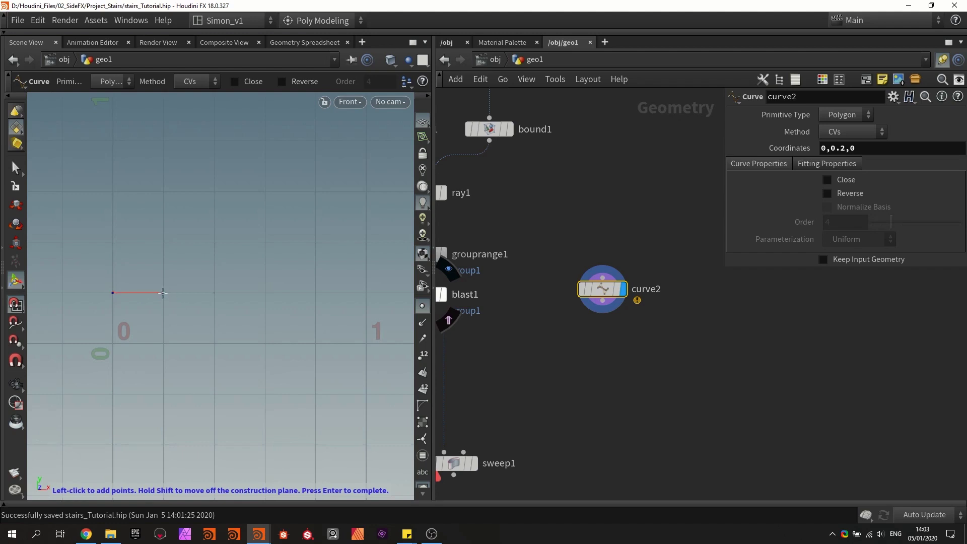
click(214, 293)
click(240, 243)
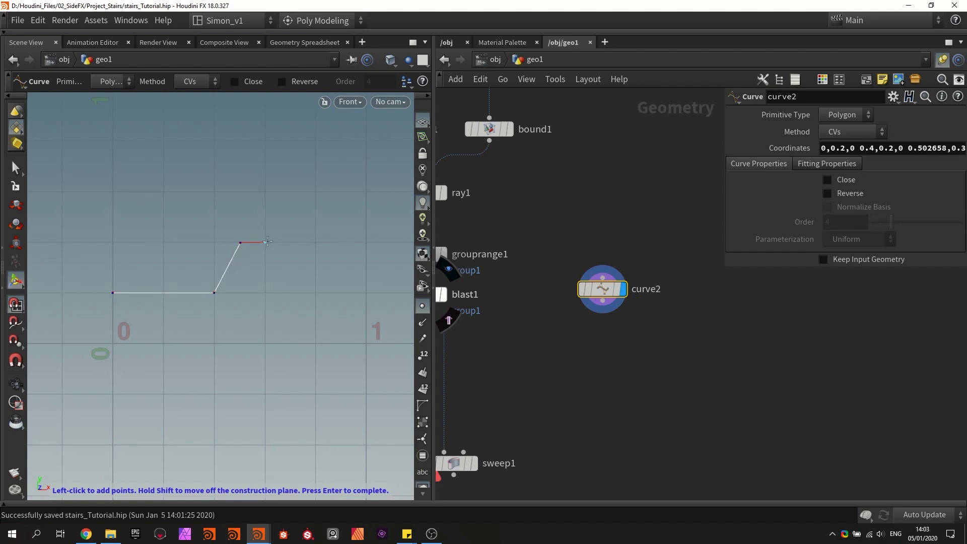
click(265, 243)
click(287, 271)
click(289, 343)
click(214, 394)
click(112, 394)
key(Return)
Return to the perspective view and close the profile curve into a polygon
key(space+1)
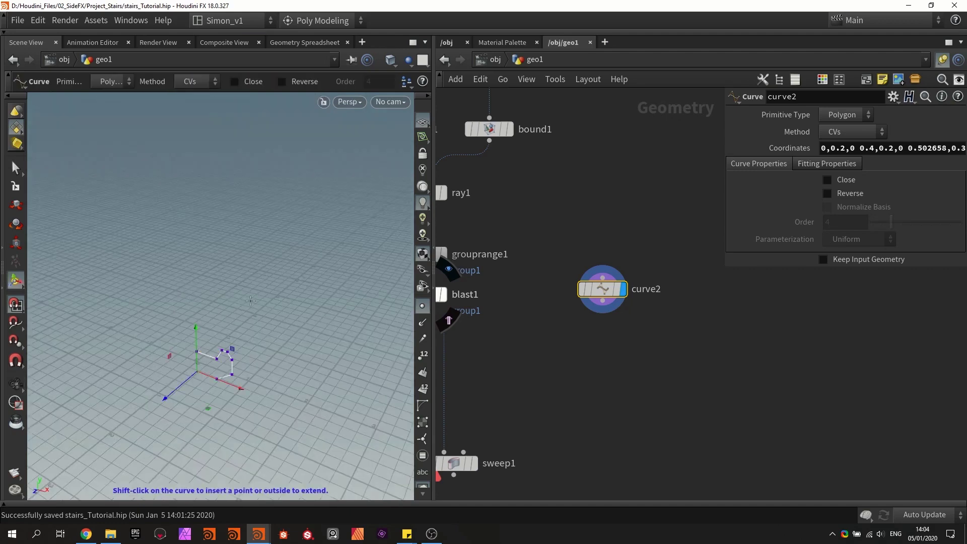
alt+right_drag(251, 300, 270, 237)
mouse_move(270, 237)
alt+mouse_down()
mouse_move(186, 207)
mouse_move(289, 231)
mouse_move(277, 227)
alt+mouse_up()
click(827, 180)
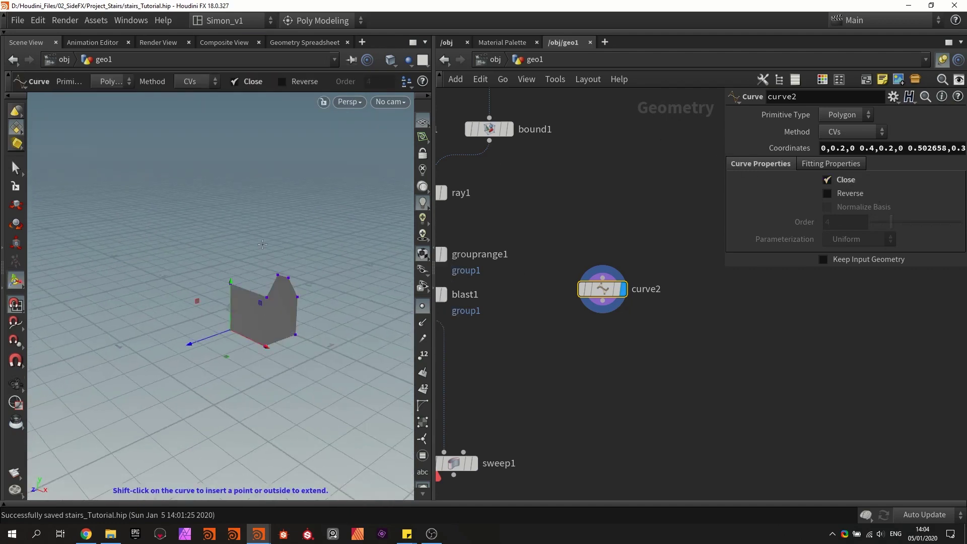
Add a Labs Symmetrize node below the profile curve and display it to mirror the half profile across X
key(Escape)
drag(309, 291, 236, 303)
scroll(603, 310, up, 3)
key(Tab)
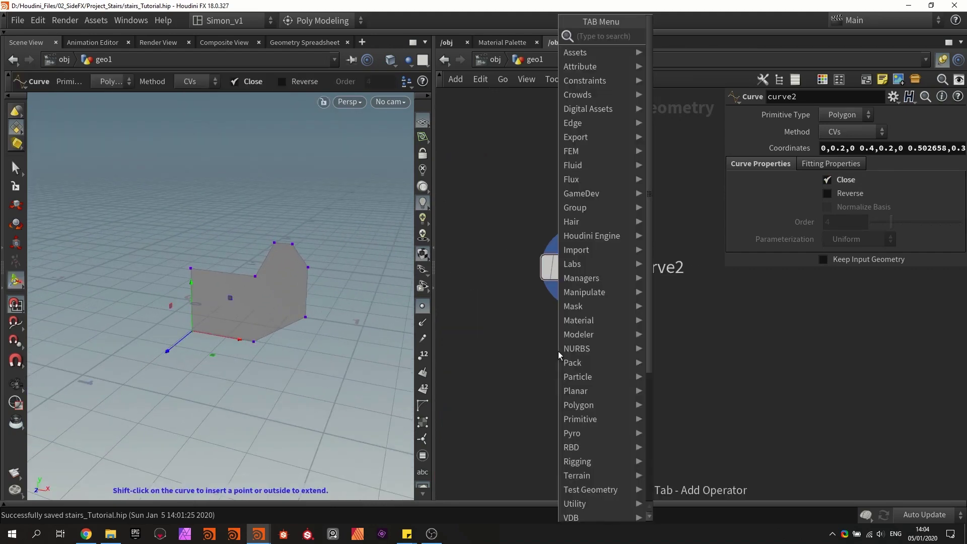
text(sym)
key(Return)
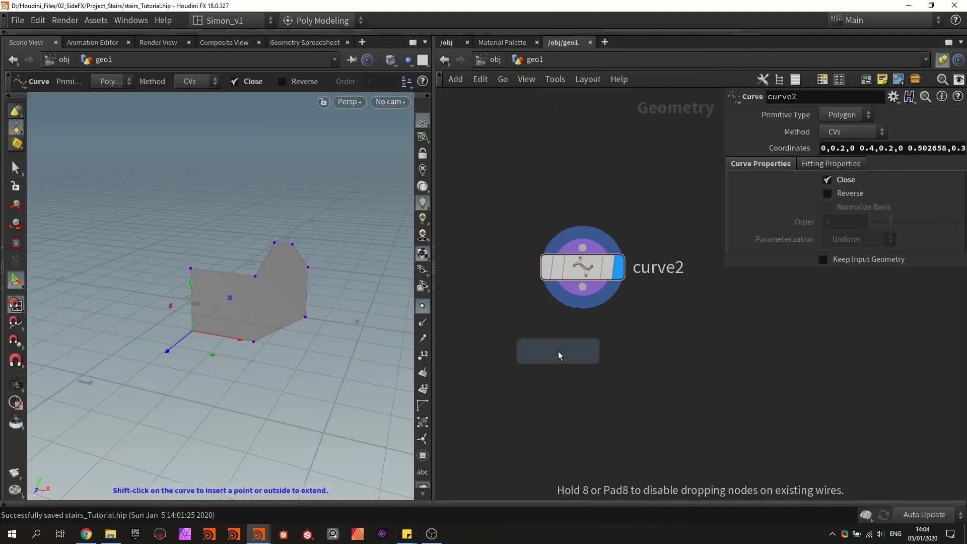
click(586, 286)
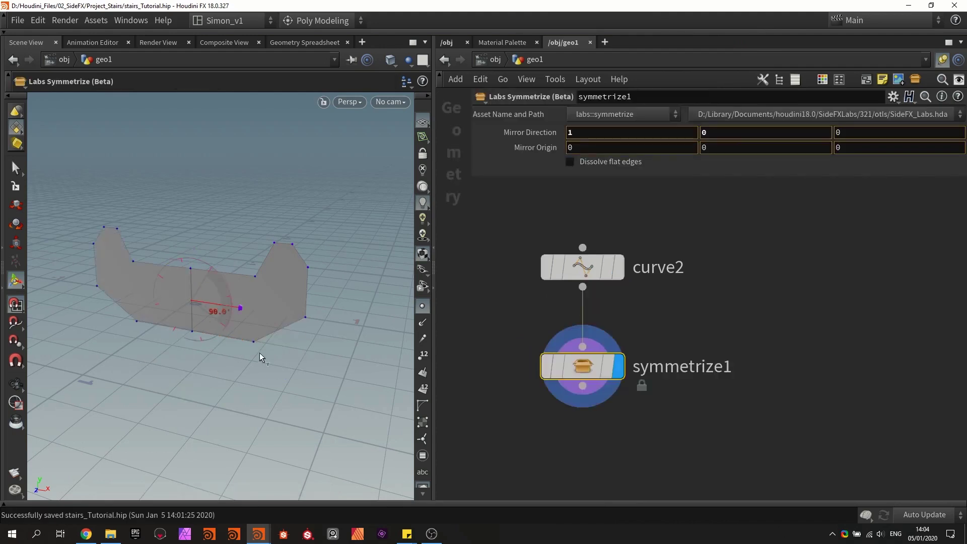
key(Escape)
mouse_move(302, 270)
mouse_down()
mouse_move(180, 273)
mouse_move(339, 259)
mouse_move(298, 274)
mouse_up()
key(Return)
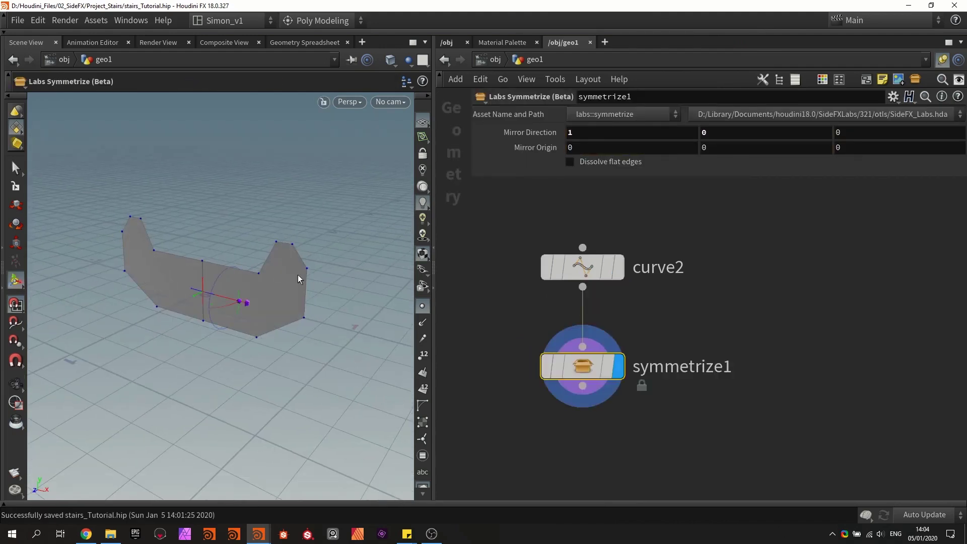
Connect the Symmetrize node's output to the Sweep node's second input and make the Sweep the displayed node
scroll(615, 329, down, 3)
click(649, 320)
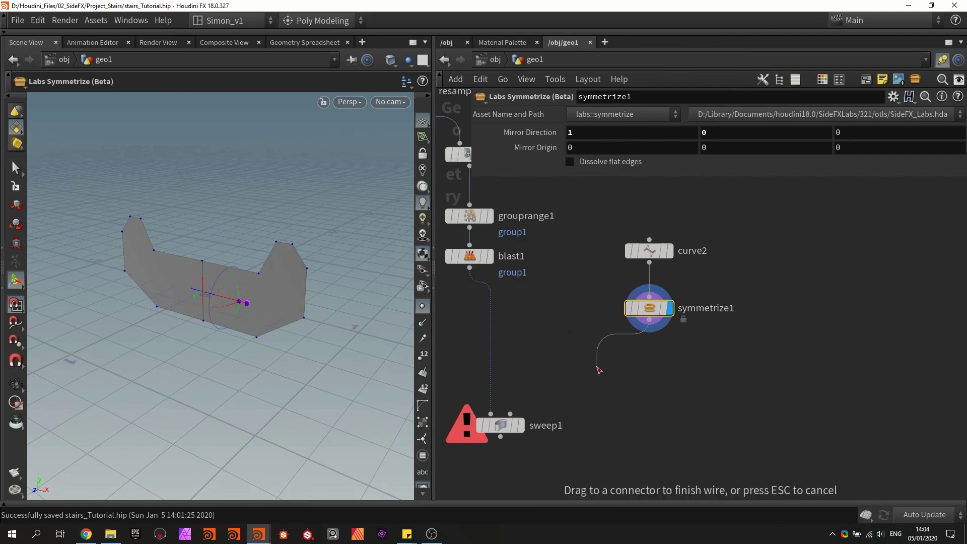
click(510, 414)
click(524, 401)
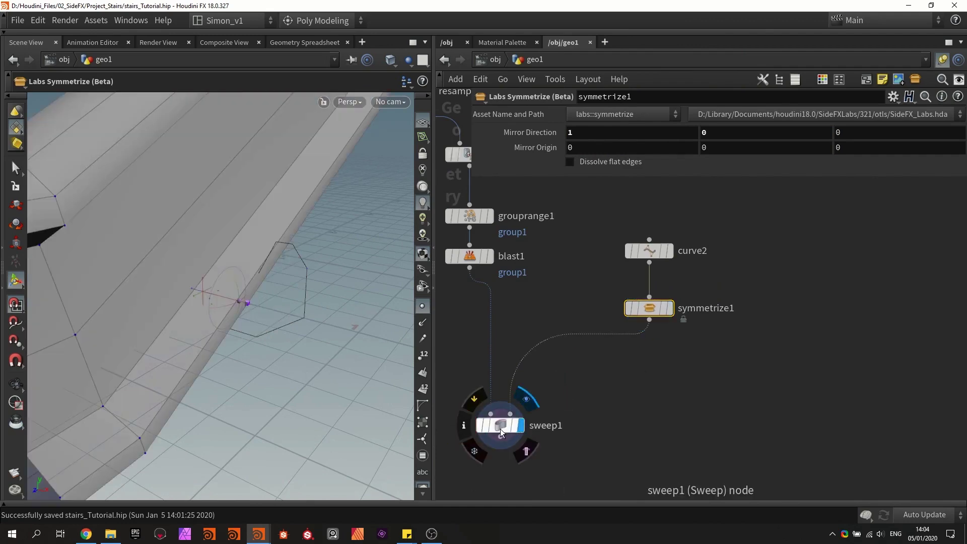
click(519, 426)
scroll(265, 301, down, 5)
mouse_move(263, 296)
mouse_down()
mouse_move(313, 283)
mouse_move(248, 284)
mouse_up()
middle_drag(248, 284, 229, 309)
drag(229, 308, 241, 290)
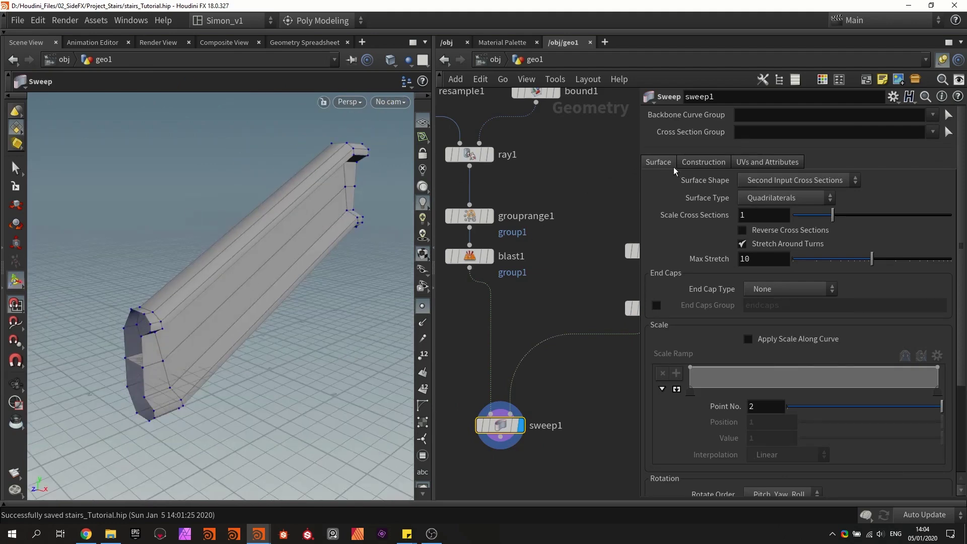
Set the Sweep node's Target Up Vector to Y Axis so the profile stands upright along the path
click(702, 163)
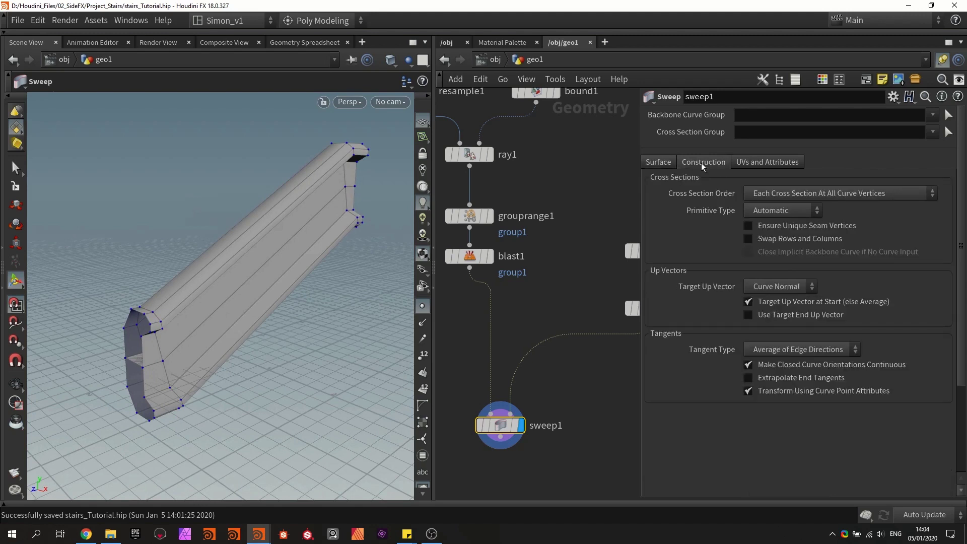
click(769, 285)
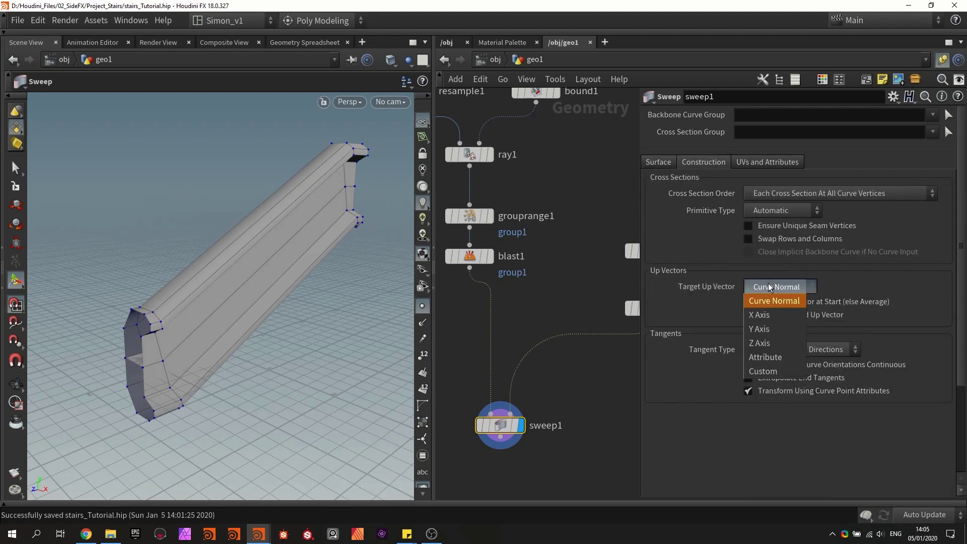
click(764, 328)
key(Escape)
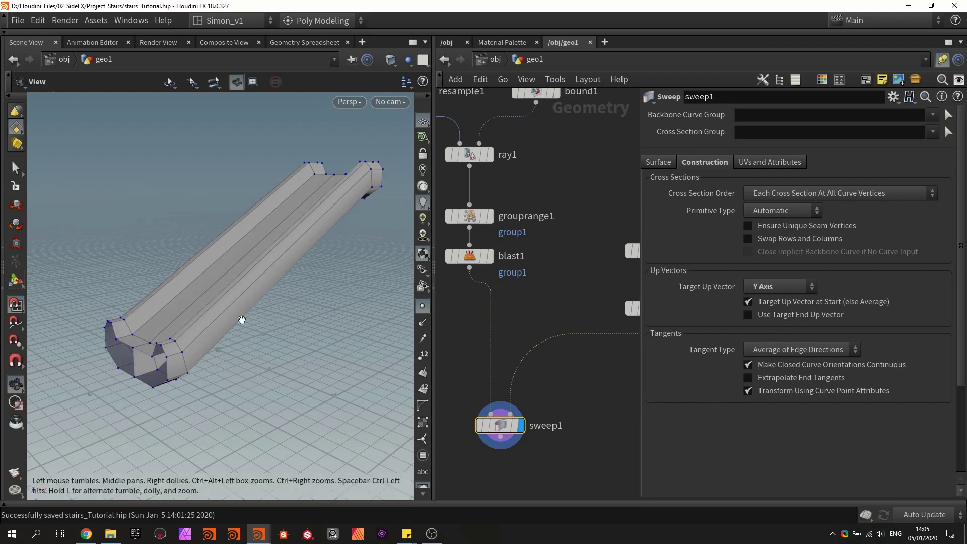
drag(238, 321, 197, 314)
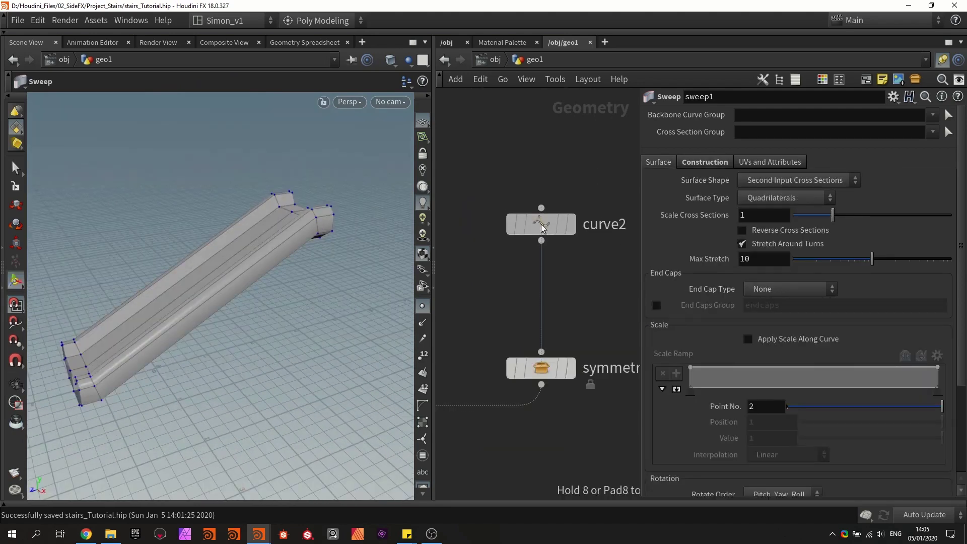
Display the profile curve and move its two inner bottom points upward, using an Edit node placed before Symmetrize
click(573, 221)
click(543, 222)
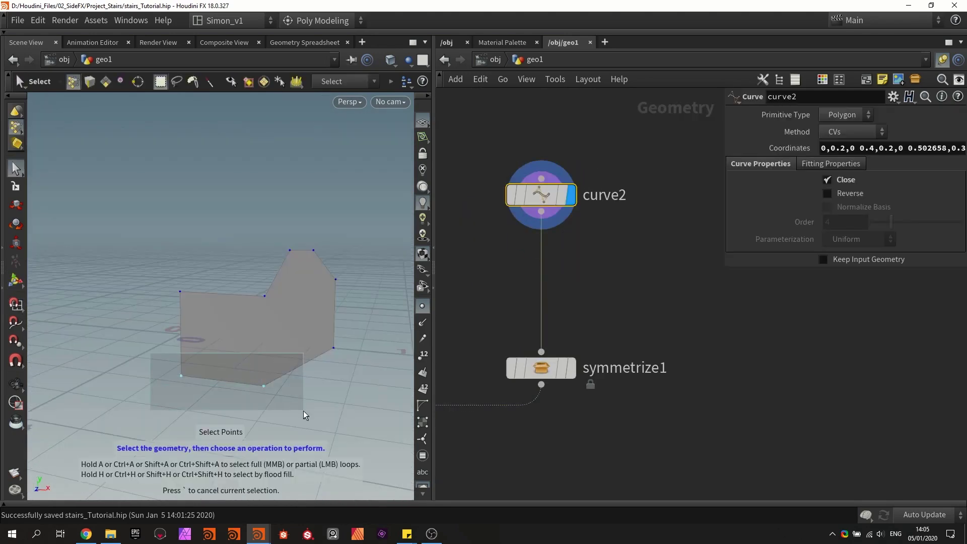
key(t)
drag(221, 346, 222, 329)
drag(545, 201, 545, 198)
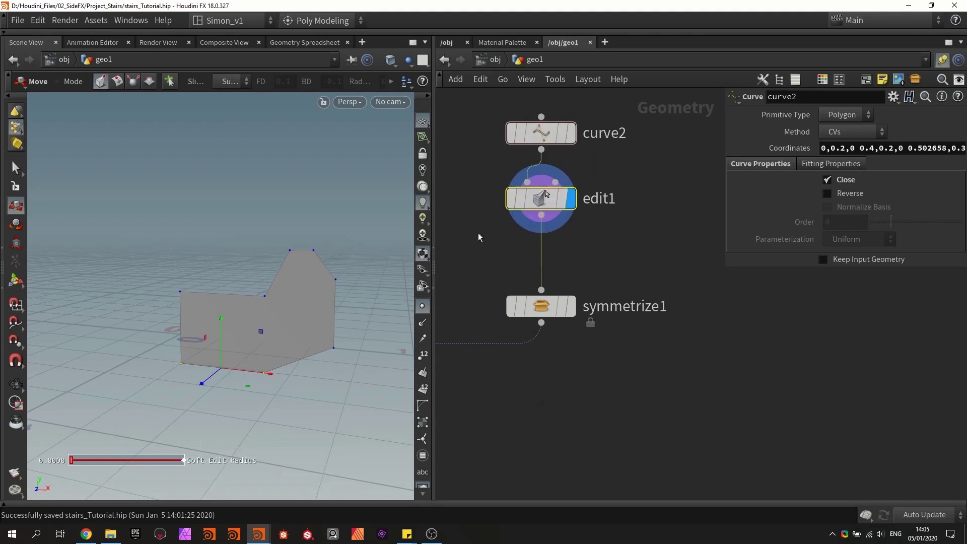
Raise the profile's lower outer corner point so the base slopes up towards the outer side
click(334, 347)
drag(333, 324, 336, 334)
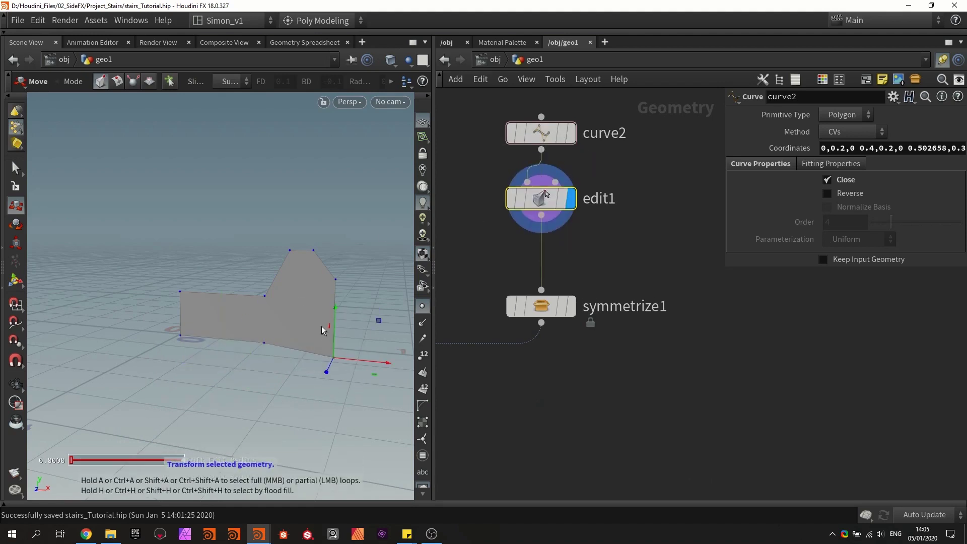
drag(334, 313, 335, 284)
Select profile points 1-6 and move them outward along X by about 0.132 to widen the flat section
alt+middle_drag(341, 330, 283, 323)
scroll(283, 322, down, 2)
drag(338, 365, 242, 262)
key(t)
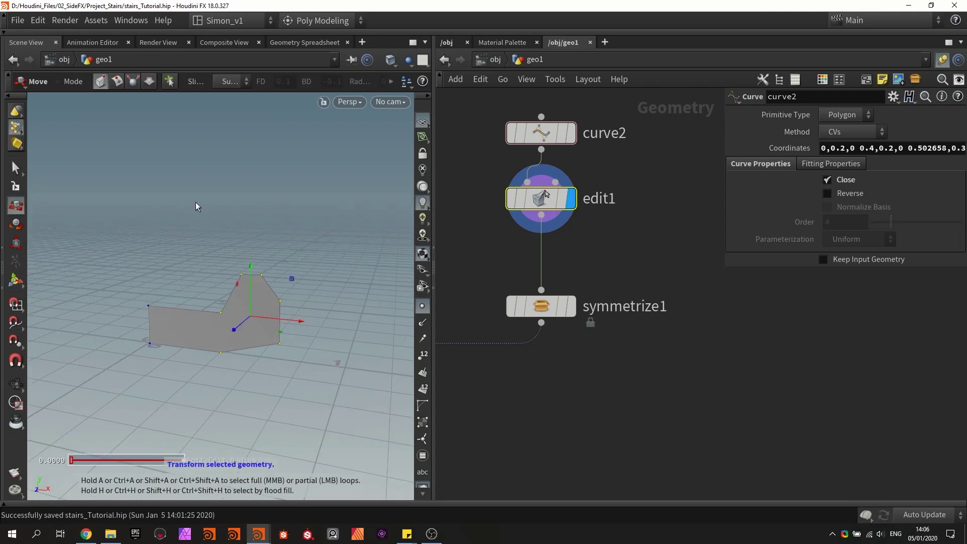
drag(195, 207, 233, 270)
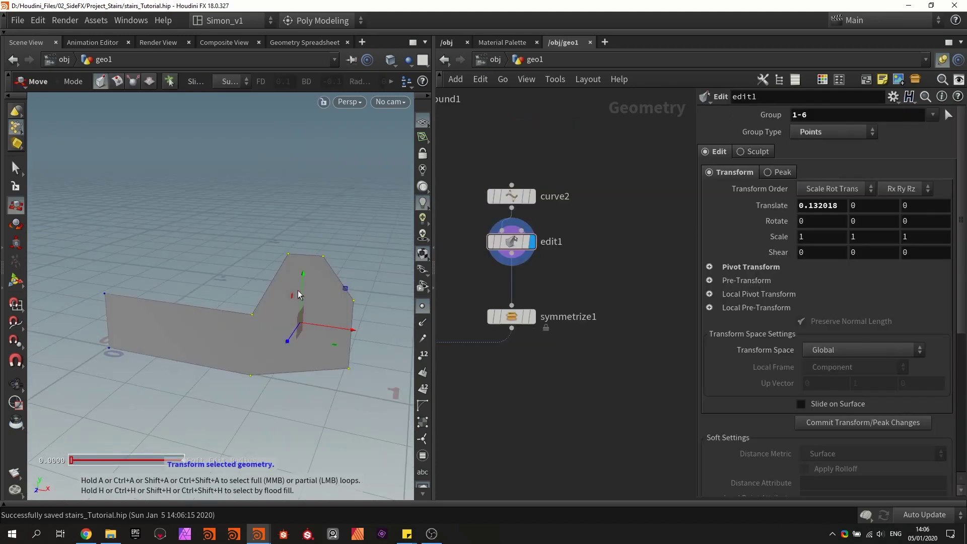
Add a PolyBevel node connected to the Edit node's output and make it the displayed node
scroll(309, 277, up, 3)
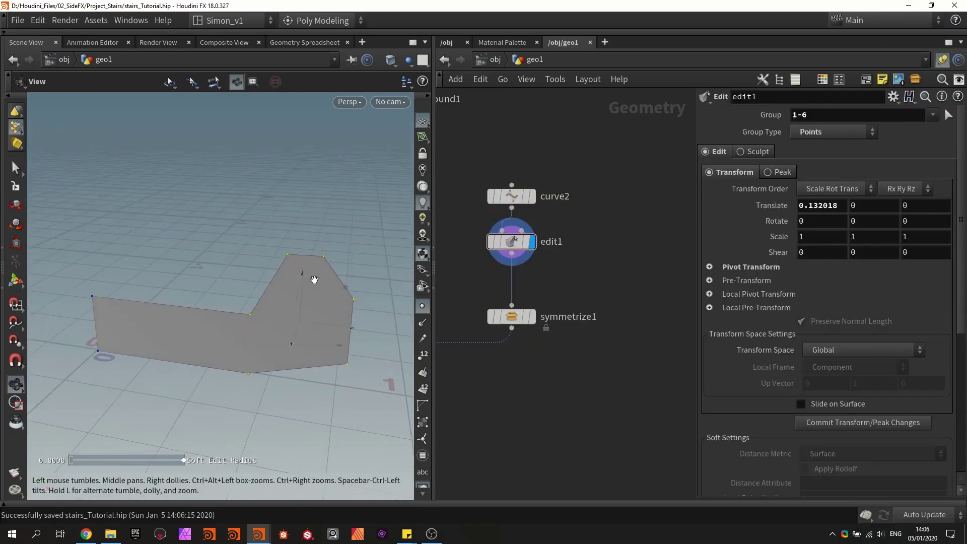
key(s)
drag(253, 216, 288, 258)
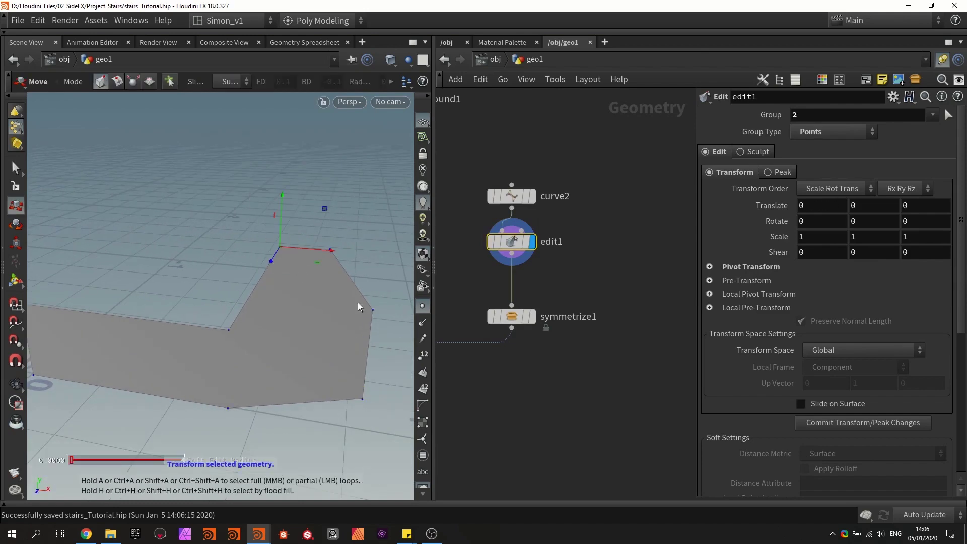
key(Tab)
text(beve)
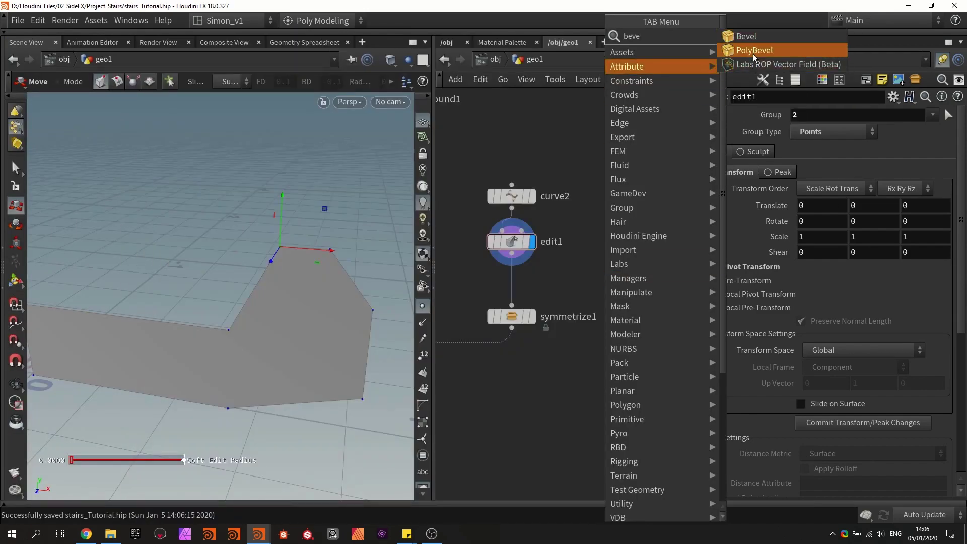
click(754, 51)
click(597, 279)
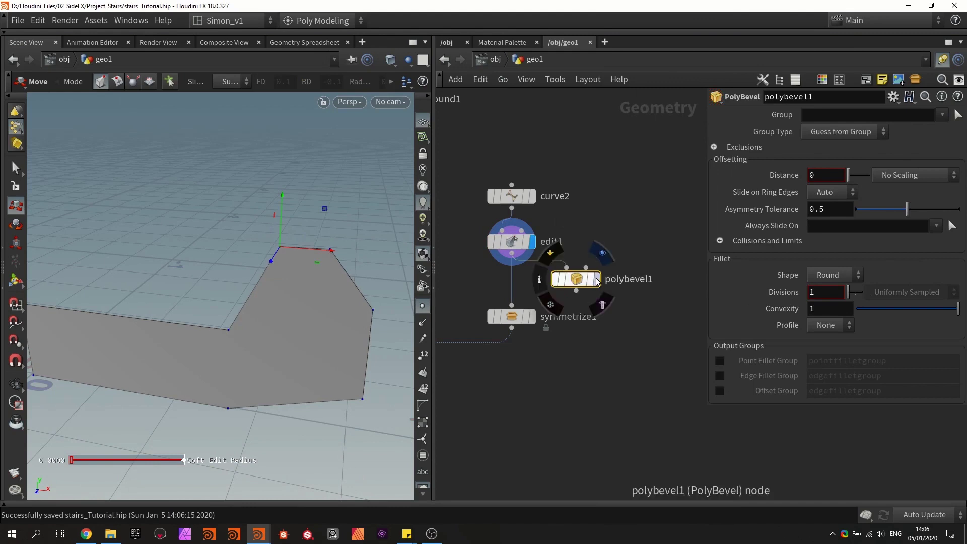
click(598, 280)
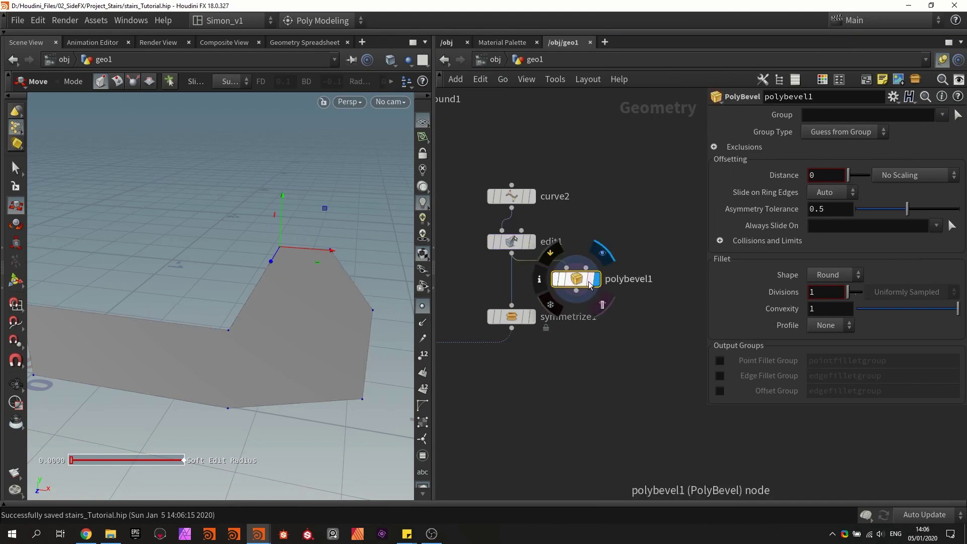
Set the PolyBevel's Group Type to Points and assign the profile's two top points and lower outer corner point, 2-3 5, as its group
click(839, 132)
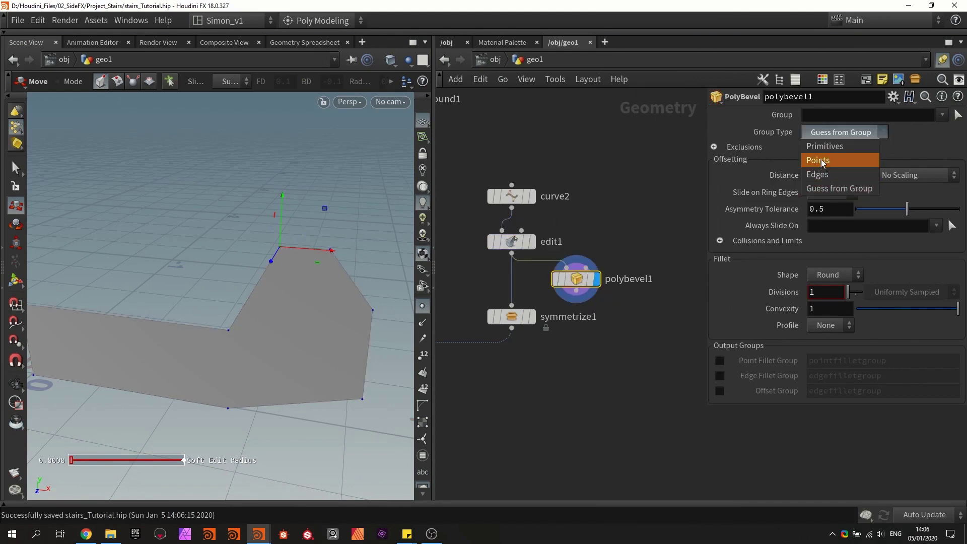
click(826, 161)
click(957, 115)
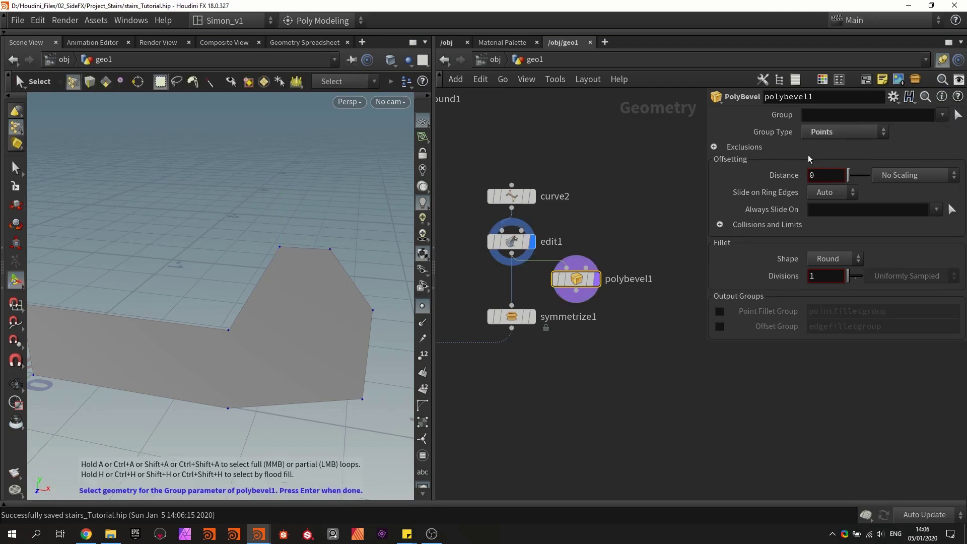
drag(237, 226, 349, 266)
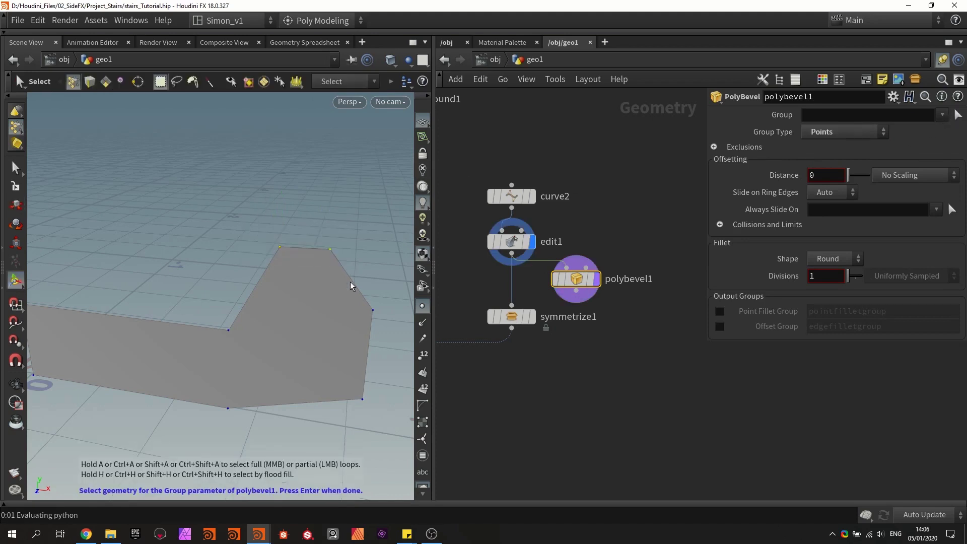
shift+drag(387, 418, 312, 368)
key(ctrl+s)
key(Return)
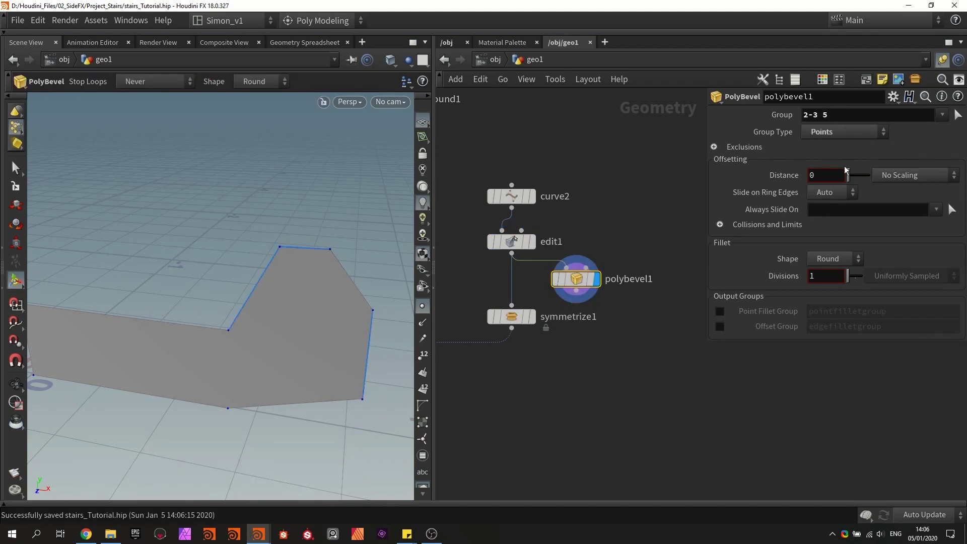
Set the profile bevel's Distance to 0.021 and its Divisions to 2
middle_drag(831, 174, 831, 224)
middle_drag(861, 216, 957, 209)
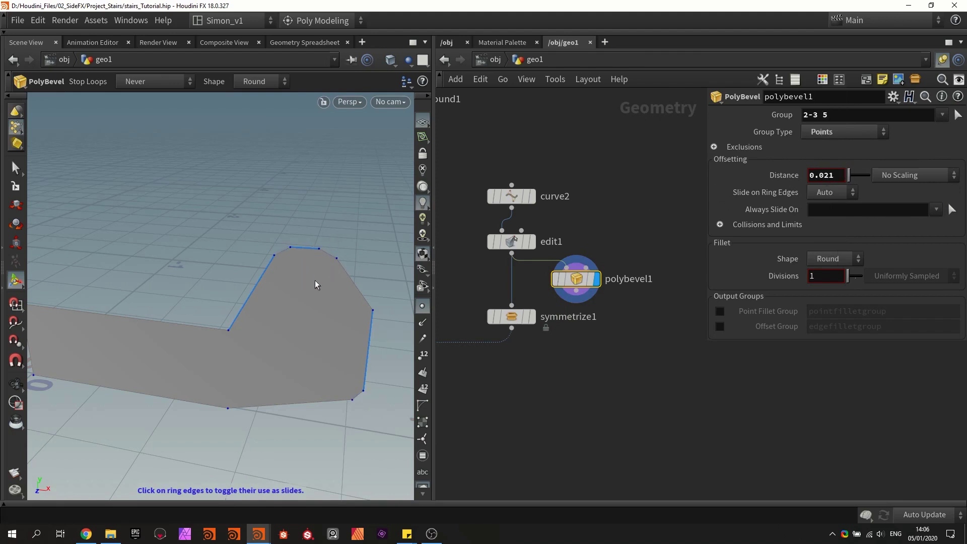
drag(850, 276, 849, 280)
key(Escape)
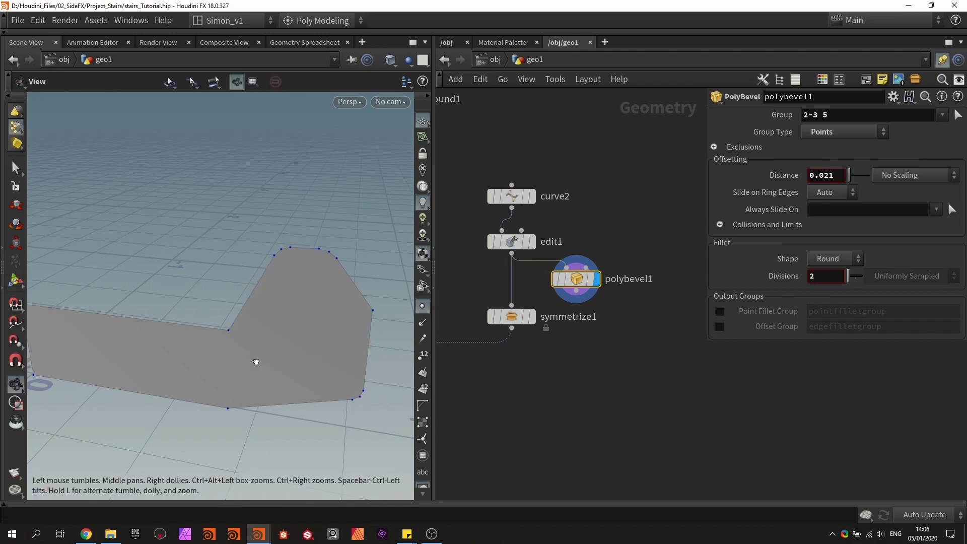
Select the middle point of each of the three bevelled corners, scale them together inward to form small notches, and save the scene
drag(255, 361, 284, 348)
scroll(284, 347, up, 2)
key(s)
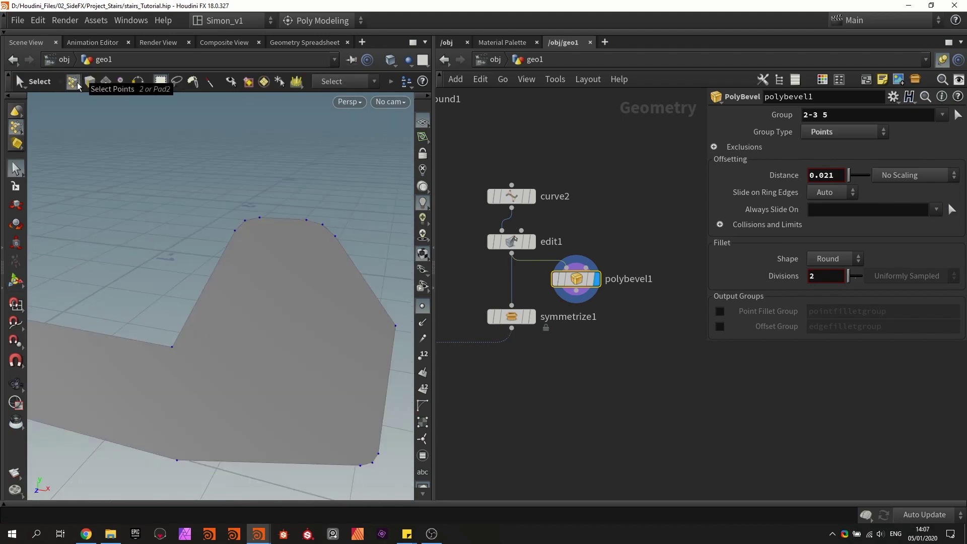
click(76, 84)
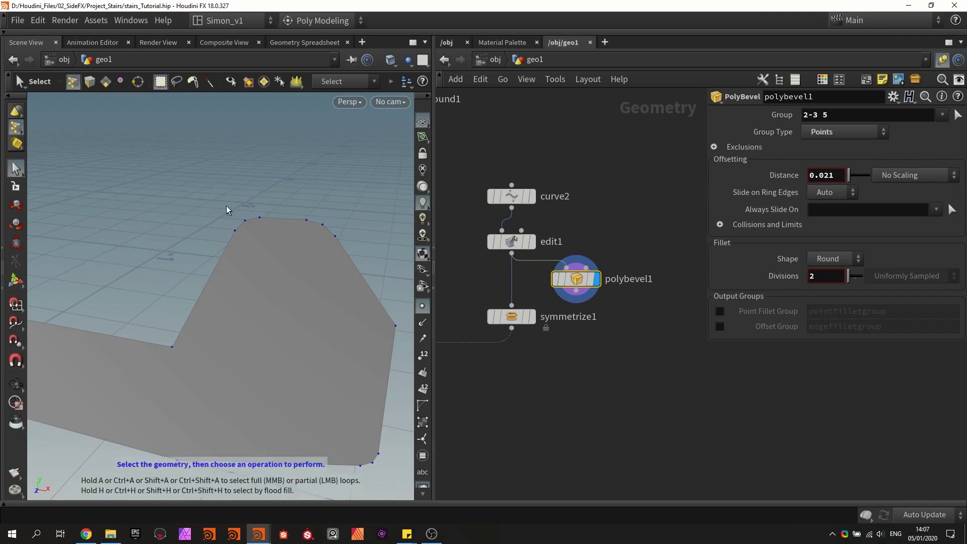
click(245, 221)
shift+click(321, 224)
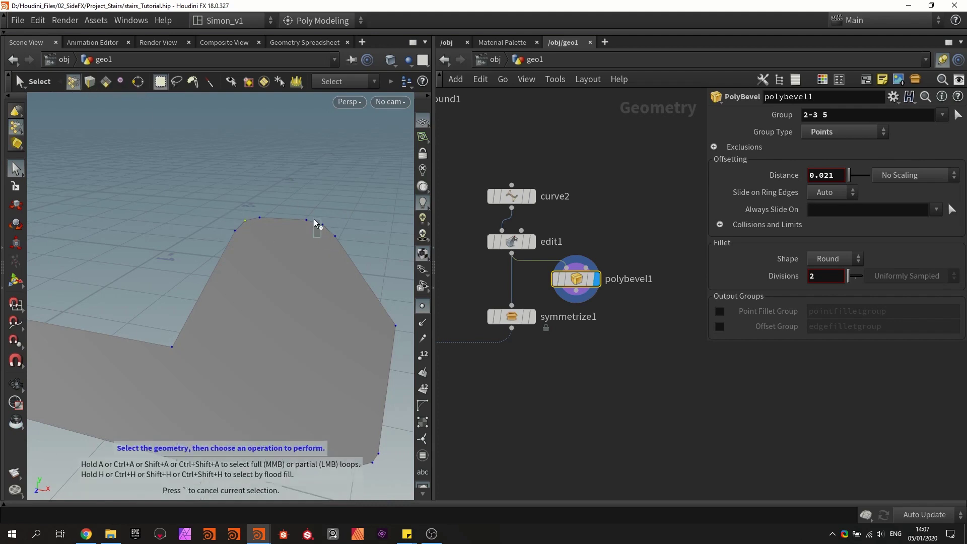
alt+middle_drag(328, 330, 308, 259)
shift+click(354, 394)
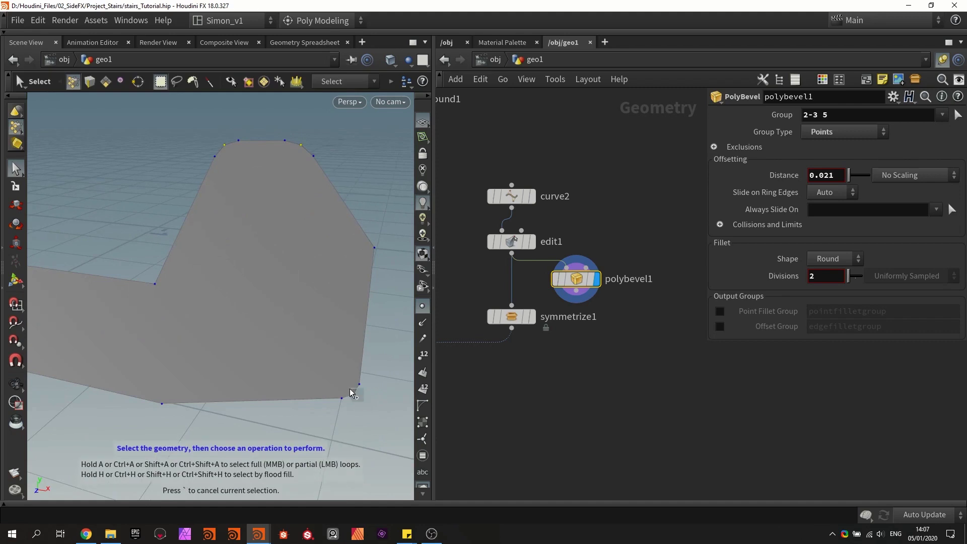
key(r)
mouse_move(336, 247)
mouse_down()
mouse_move(281, 279)
mouse_move(326, 231)
mouse_move(316, 237)
mouse_move(335, 237)
mouse_move(319, 231)
mouse_move(288, 248)
mouse_move(306, 243)
mouse_up()
key(w)
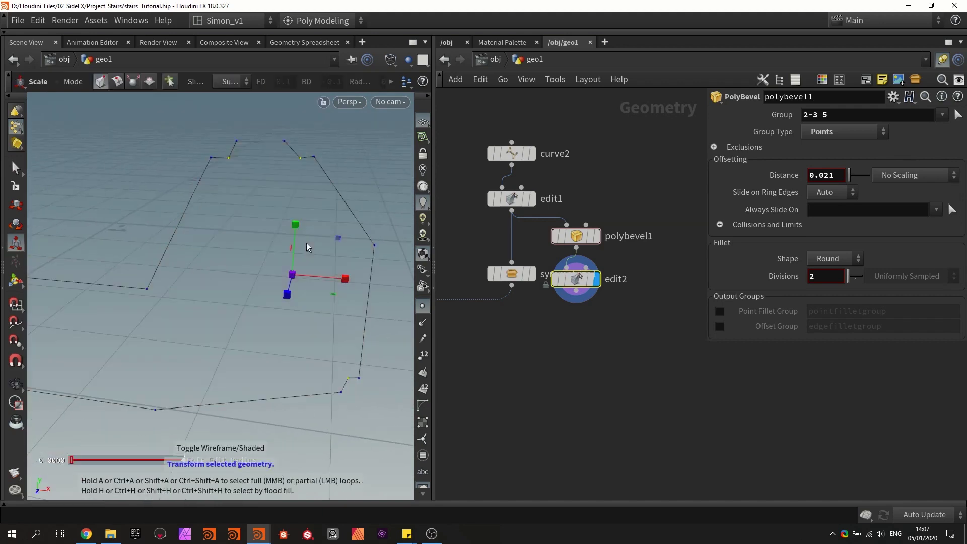
mouse_move(313, 190)
mouse_down()
mouse_move(276, 195)
mouse_move(335, 195)
mouse_move(305, 196)
mouse_up()
key(w)
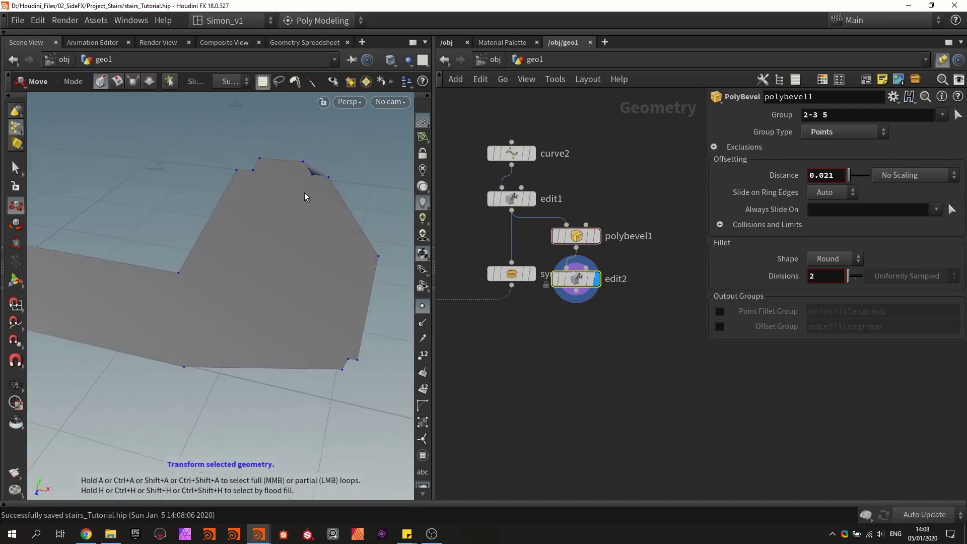
key(ctrl+s)
Enable Dissolve flat edges on the Symmetrize node to remove the centre seam of the mirrored profile
key(t)
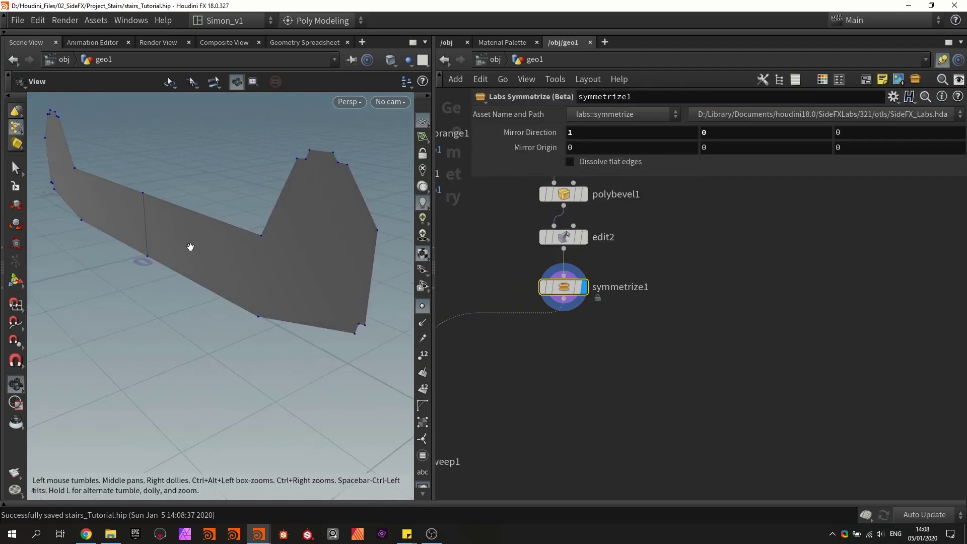
drag(190, 247, 154, 191)
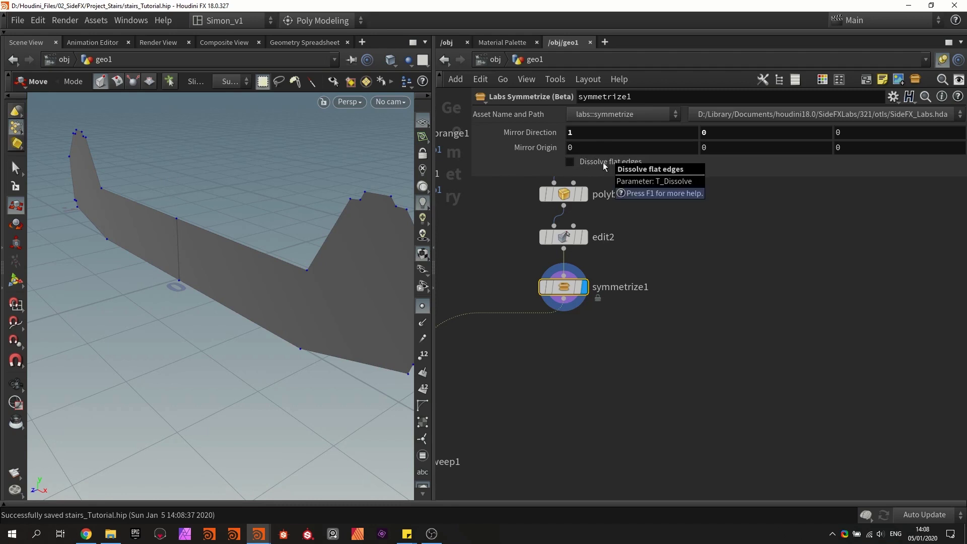
click(604, 164)
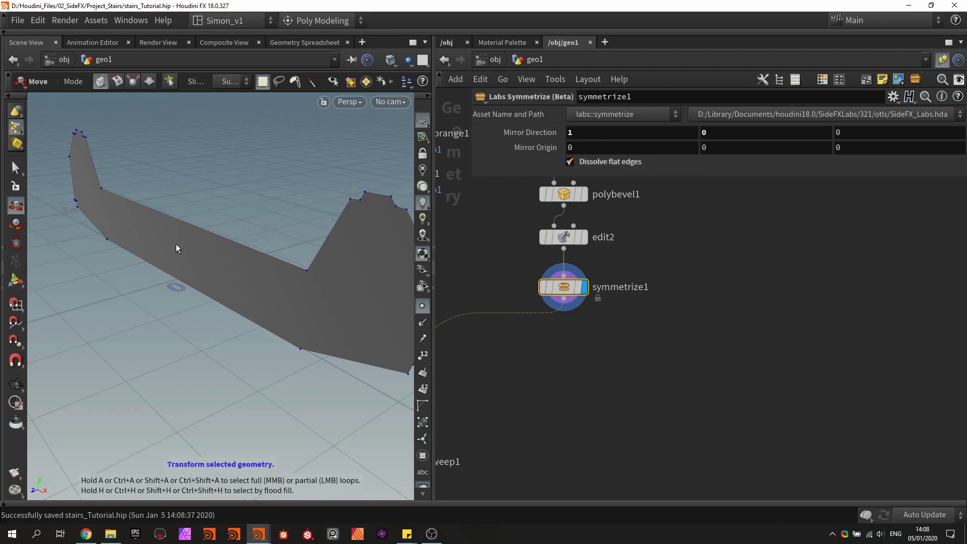
Display and select the Sweep node, frame its result, and switch off the wireframe overlay to inspect the swept ramp
middle_drag(536, 378, 697, 332)
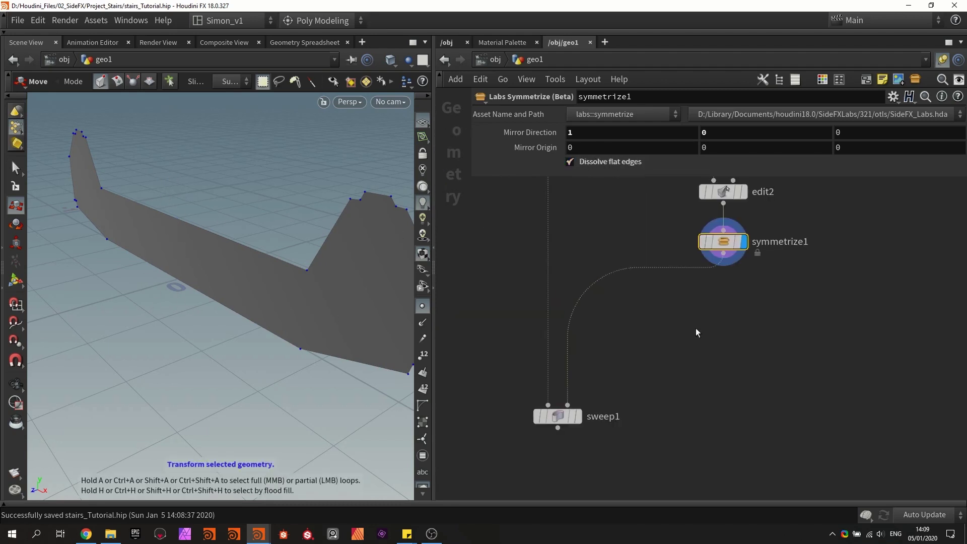
click(577, 416)
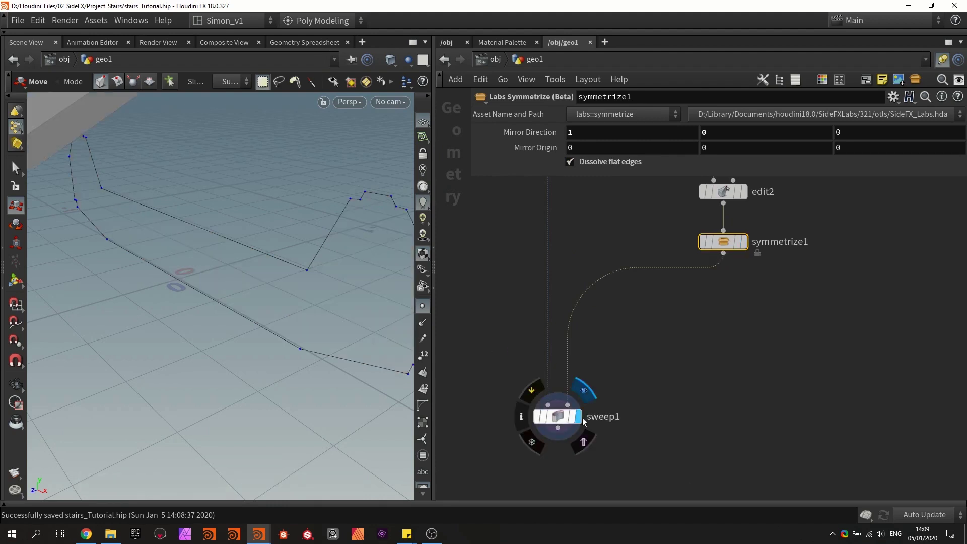
click(559, 421)
key(space+g)
alt+drag(333, 339, 268, 345)
alt+right_drag(268, 346, 197, 405)
alt+drag(222, 287, 185, 313)
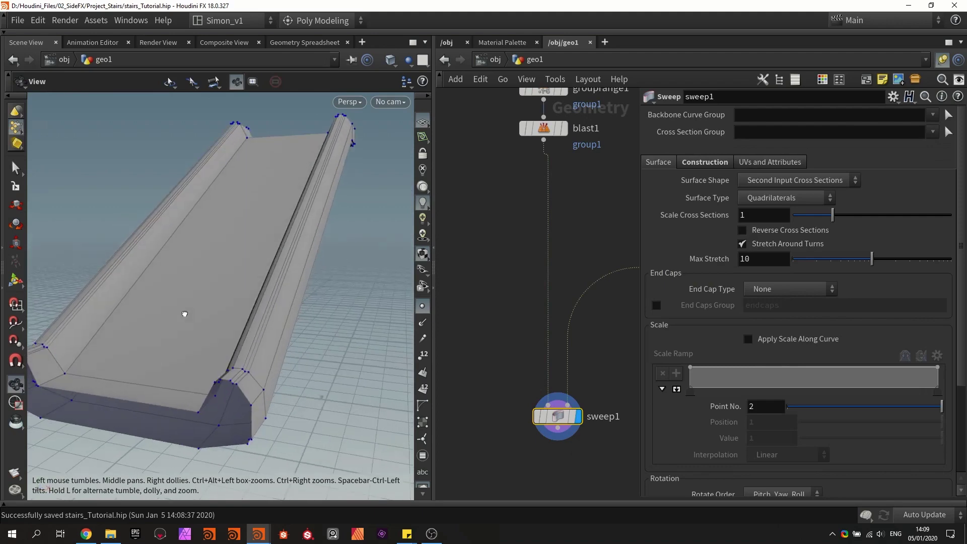
alt+drag(353, 292, 307, 321)
alt+right_drag(307, 322, 311, 302)
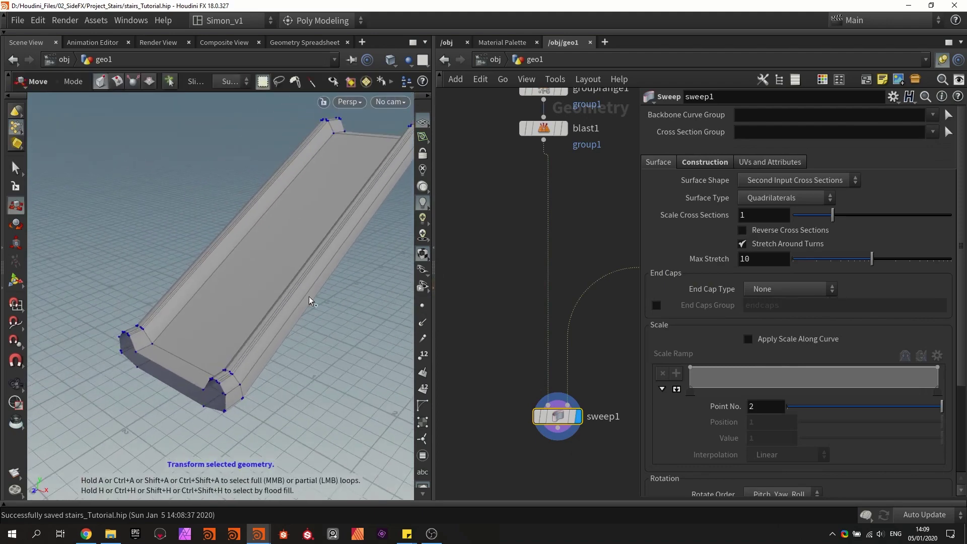
key(shift+w)
mouse_move(311, 302)
alt+mouse_down()
mouse_move(335, 283)
mouse_move(386, 278)
mouse_move(281, 288)
mouse_move(322, 294)
alt+mouse_up()
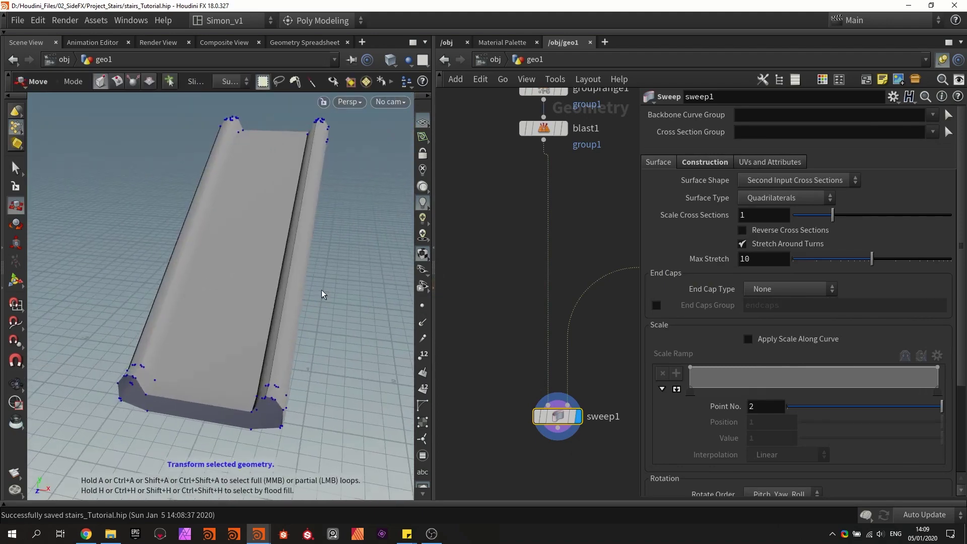
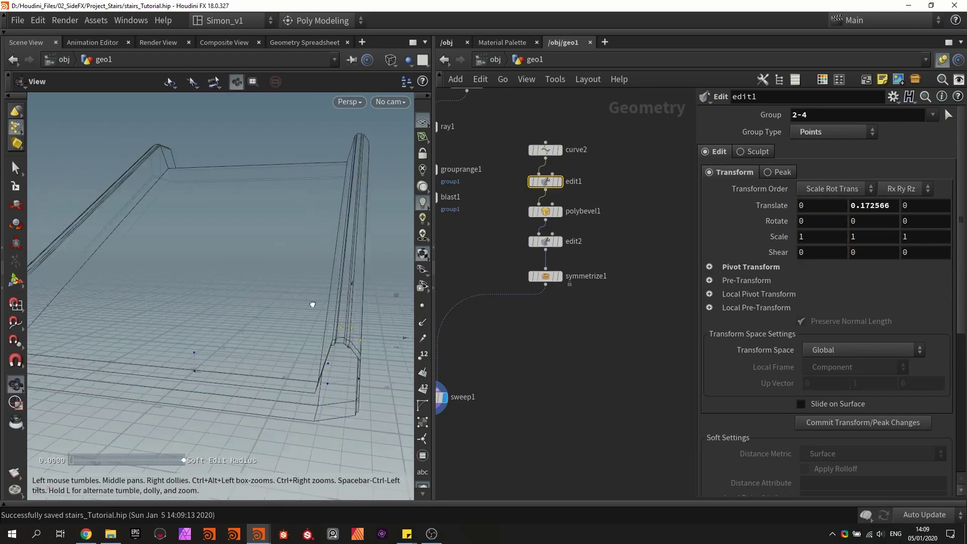
Examine the swept ramp and its raised side rails from several angles in both shaded and wireframe display
key(w)
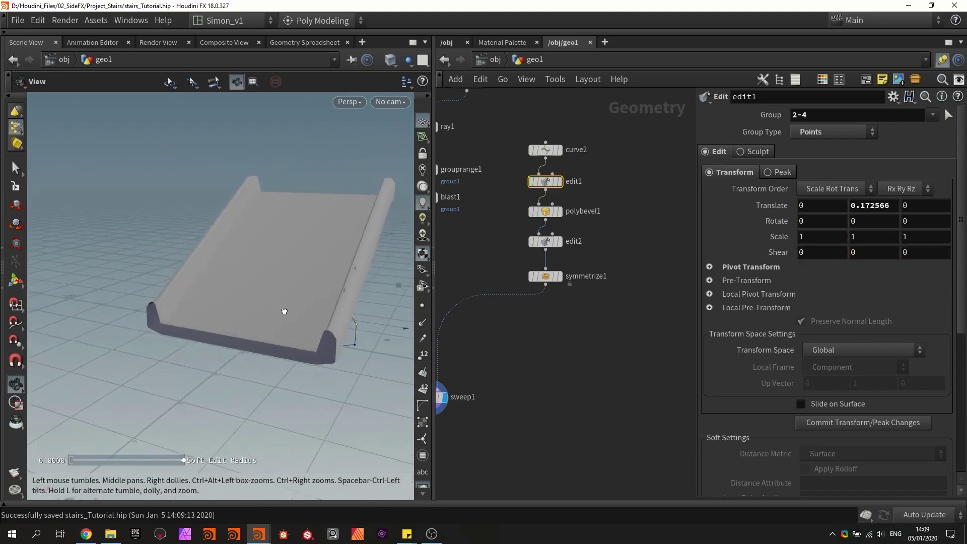
alt+right_drag(290, 316, 373, 363)
drag(283, 261, 276, 277)
key(w)
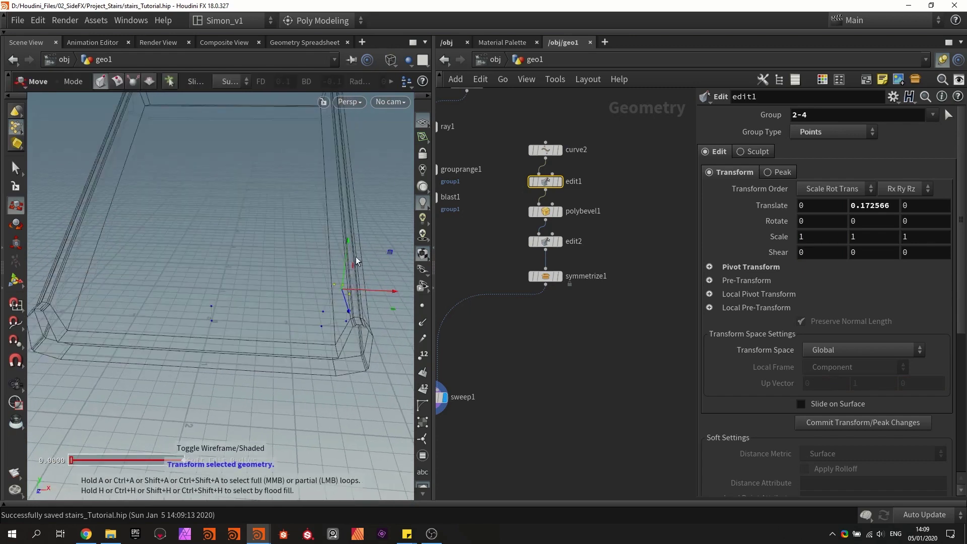
key(w)
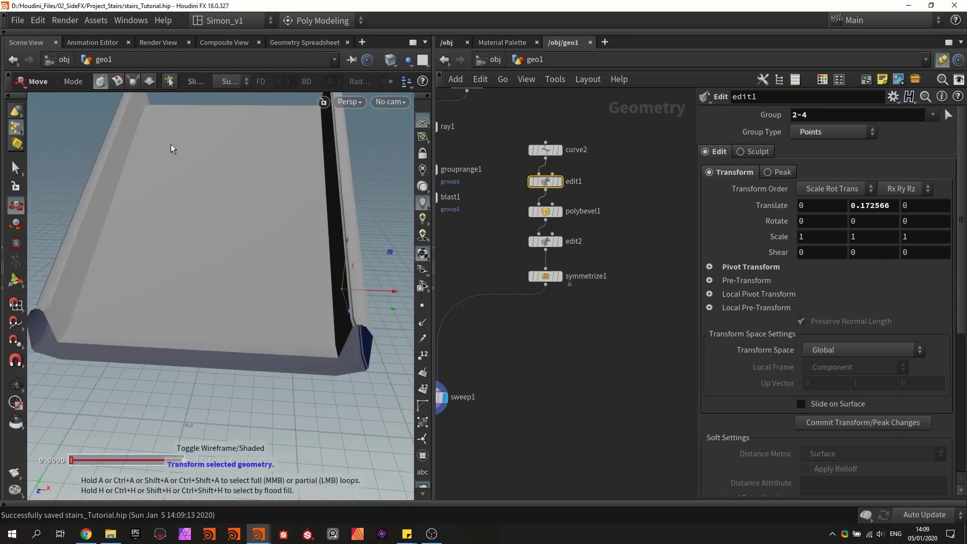
key(Escape)
drag(269, 232, 304, 311)
key(t)
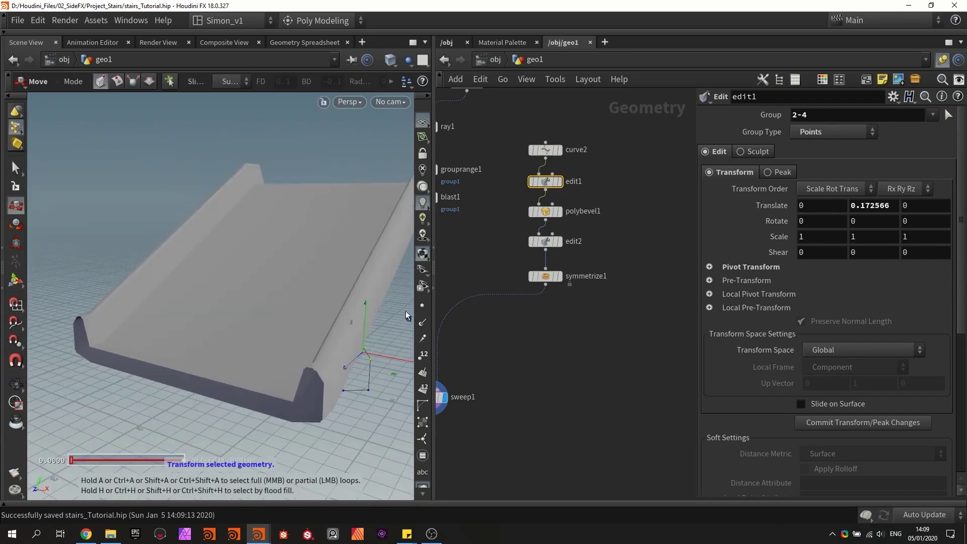
key(ctrl+s)
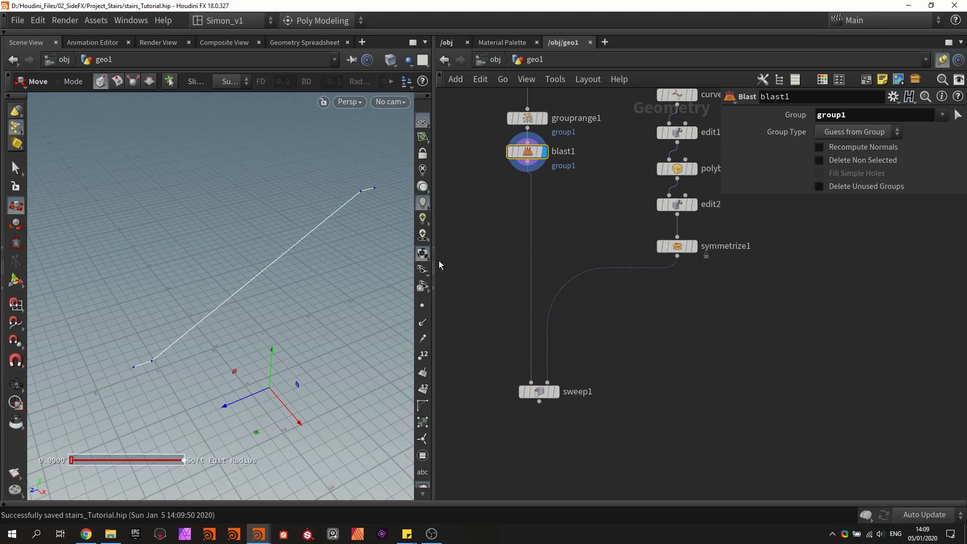
Save the scene, add a PolyBevel node fed by the path's Blast node, and make it the displayed node
key(ctrl+s)
scroll(507, 222, up, 2)
key(Tab)
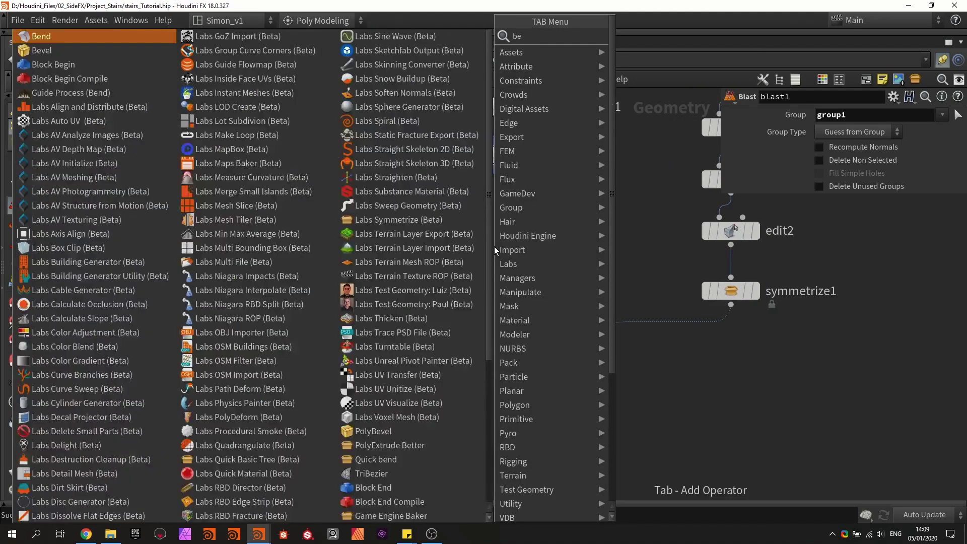
text(blast)
key(Return)
click(477, 273)
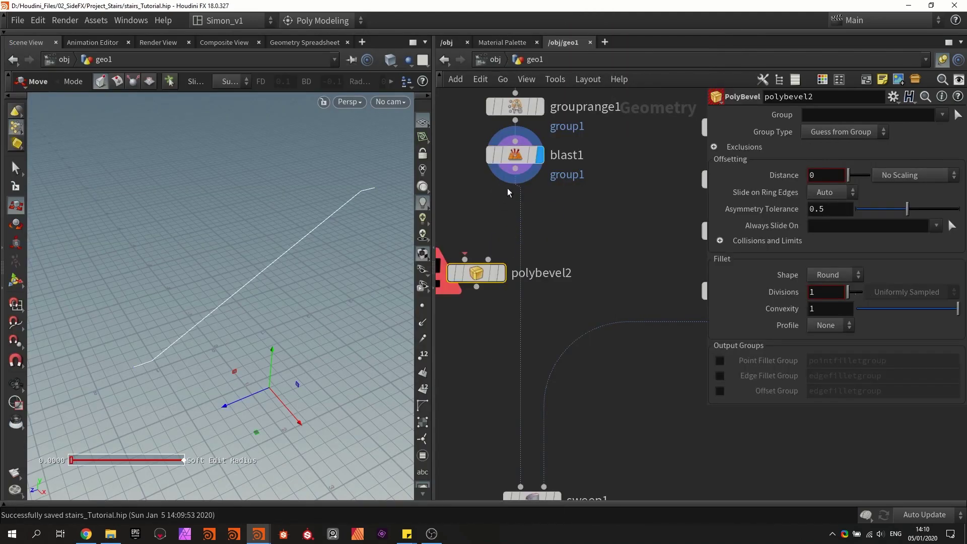
drag(515, 169, 475, 257)
click(465, 259)
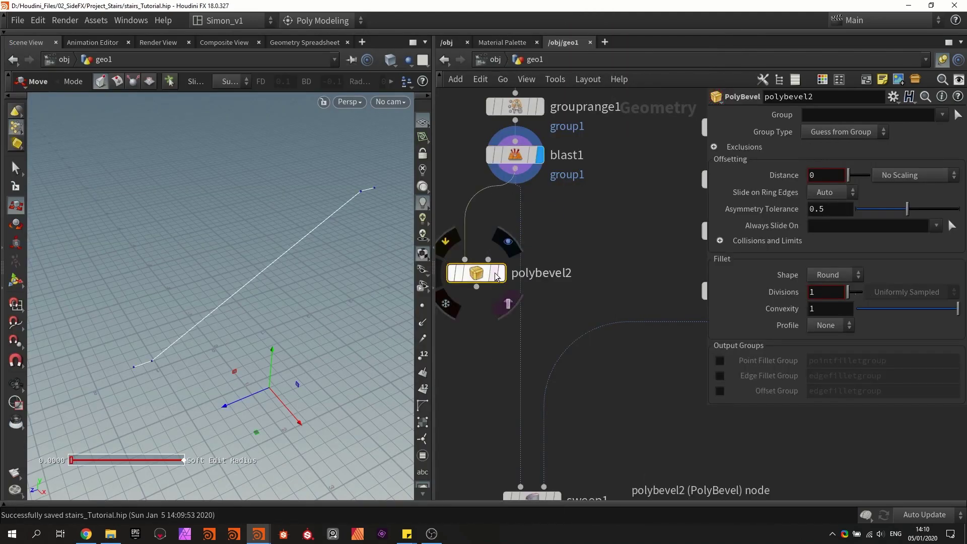
click(500, 273)
Set the path bevel's Group Type to Points and its Distance to 0.037
click(847, 131)
click(818, 157)
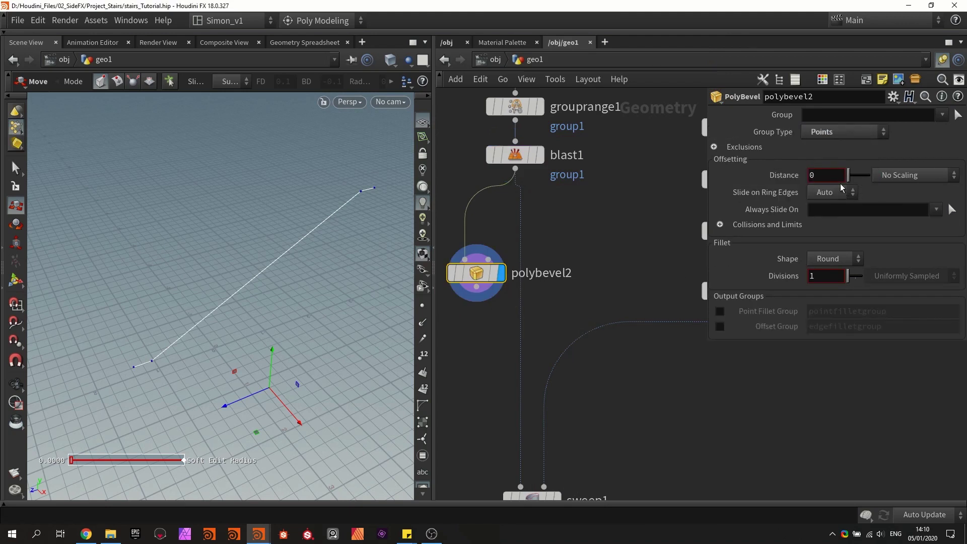
middle_drag(829, 177, 828, 236)
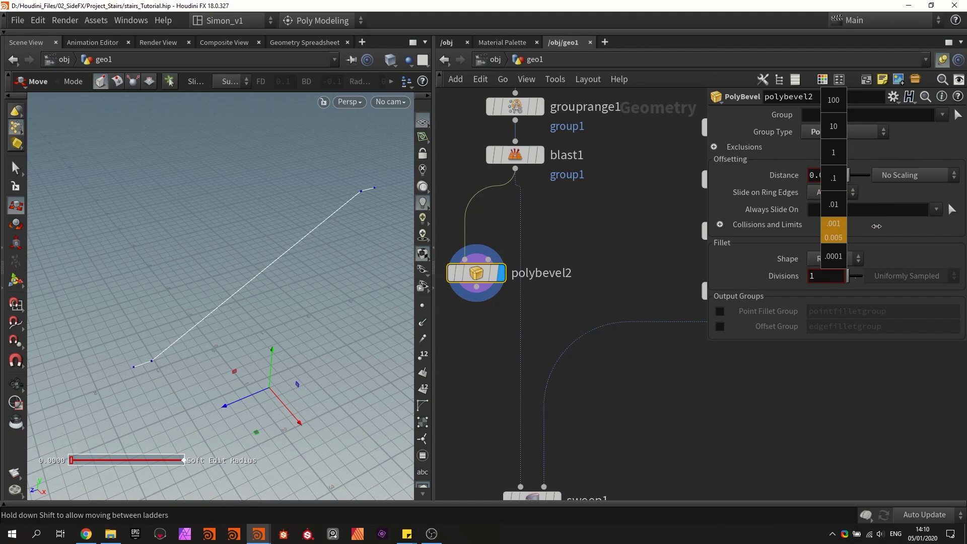
middle_drag(963, 209, 964, 209)
alt+drag(302, 302, 231, 326)
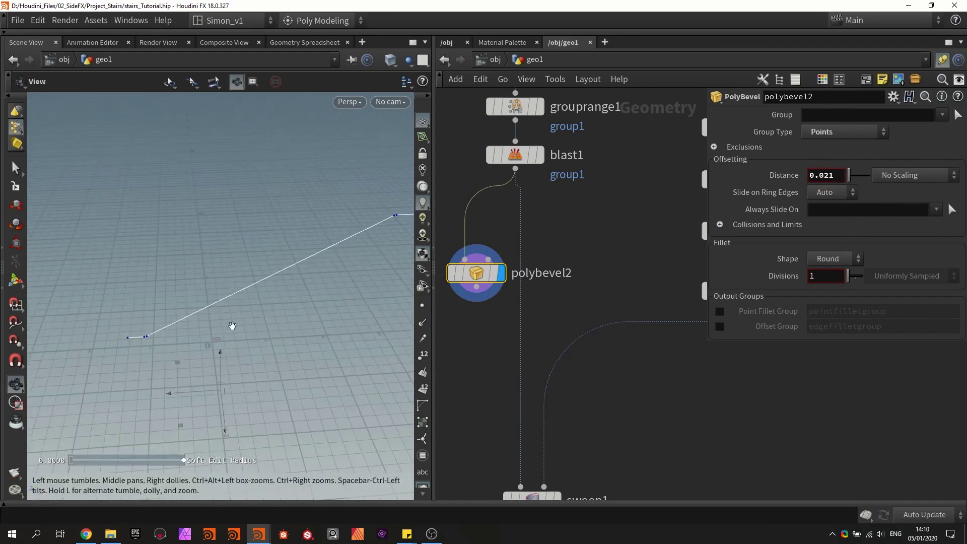
scroll(130, 348, up, 6)
drag(130, 333, 339, 241)
scroll(333, 233, up, 1)
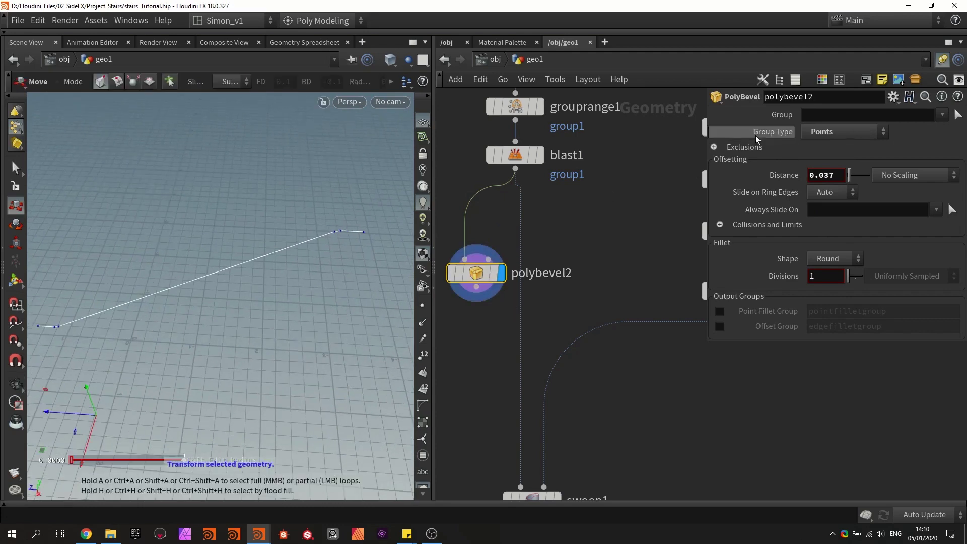
Increase the path bevel's Distance to 0.099 and set its Divisions to 2
click(810, 113)
click(591, 226)
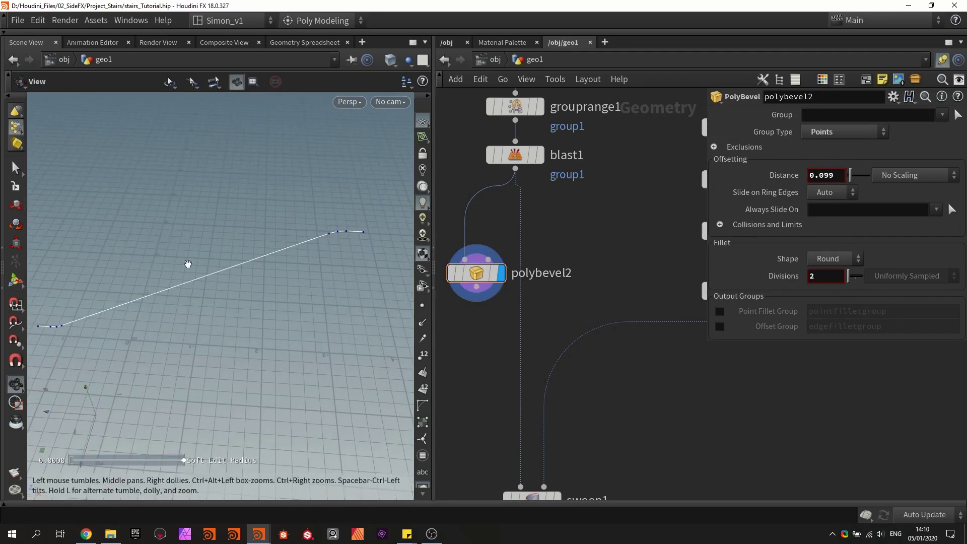
alt+right_drag(188, 265, 232, 247)
key(t)
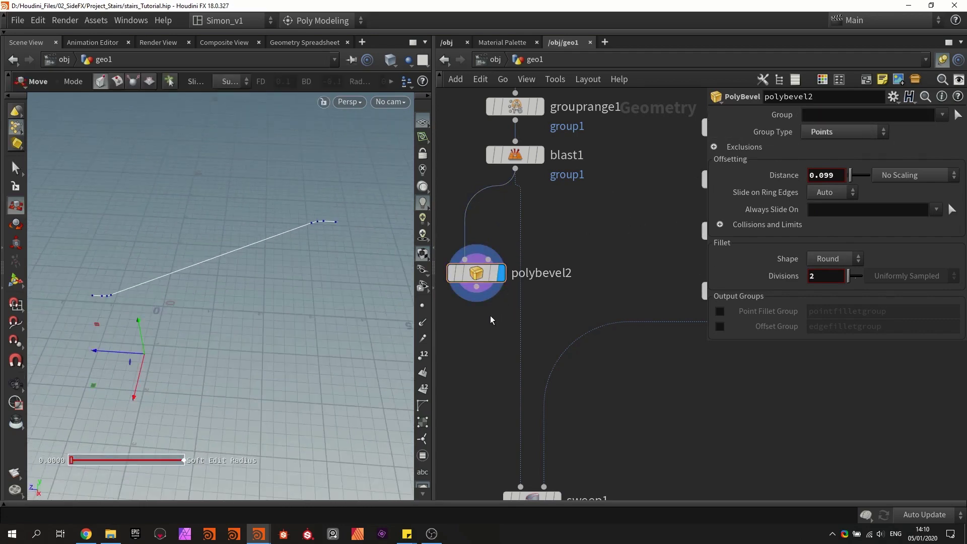
Wire the path bevel's output into the Sweep's backbone input, display the Sweep, and check the bevelled landings at both ends
middle_drag(492, 317, 496, 212)
drag(491, 183, 535, 382)
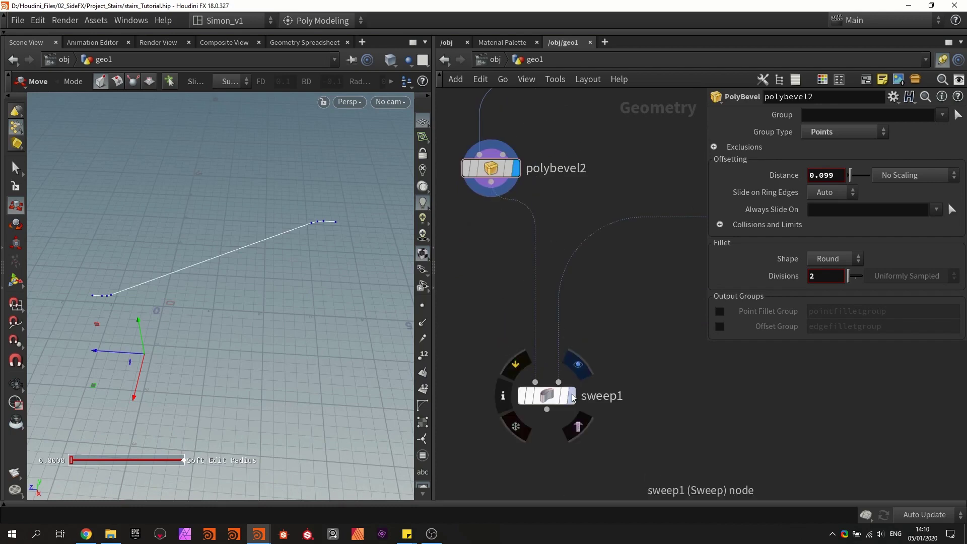
key(r)
click(550, 400)
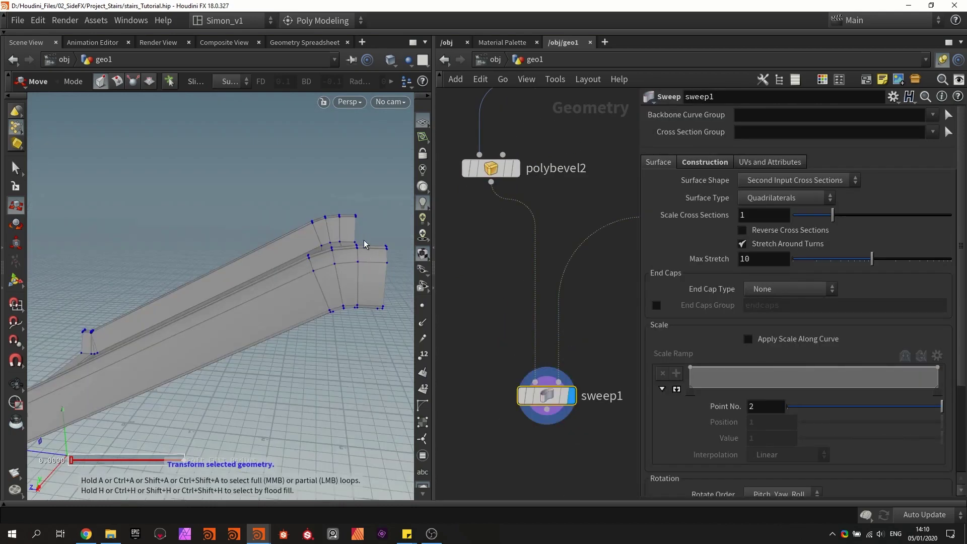
key(Escape)
drag(279, 287, 76, 358)
scroll(76, 357, up, 5)
key(t)
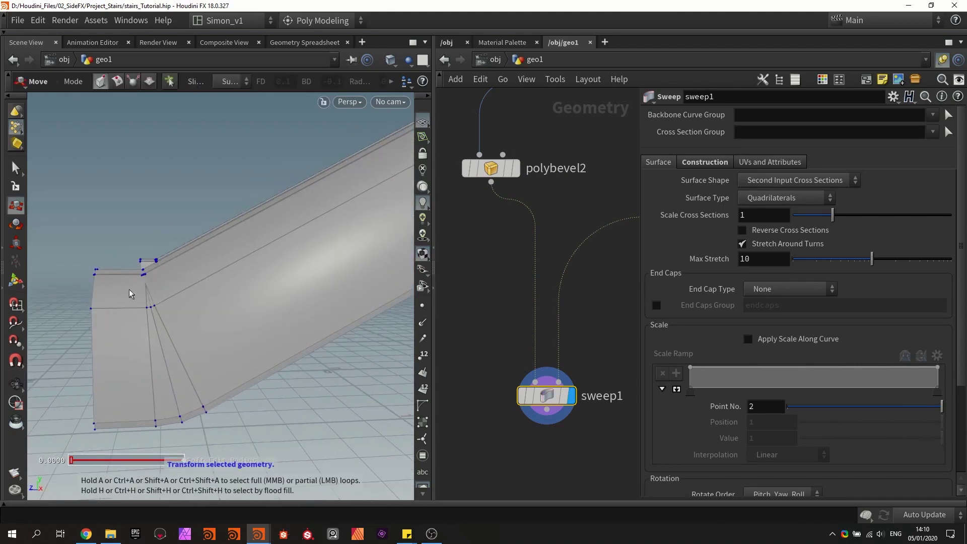
Insert a Transform node between the Symmetrize node and the Sweep's cross-section input
scroll(480, 304, down, 4)
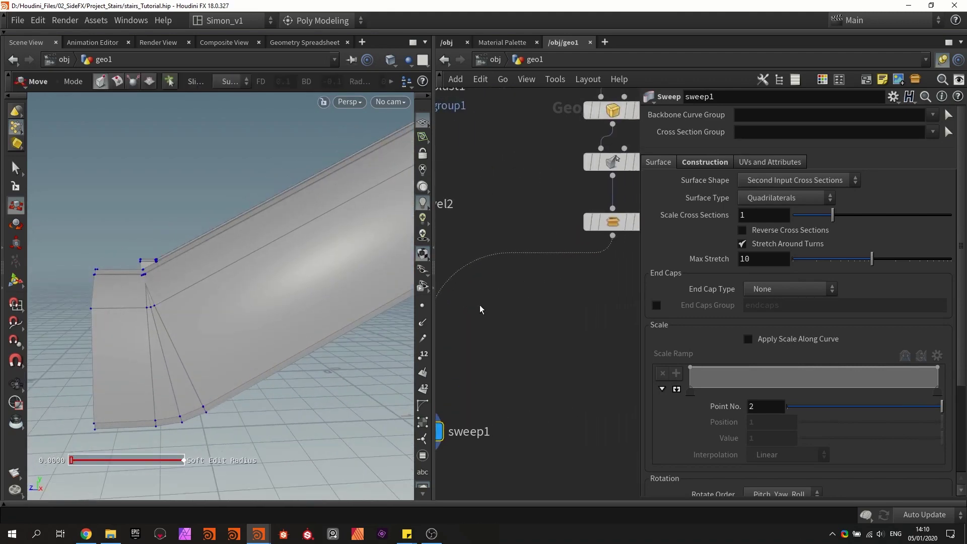
key(Tab)
text(tr)
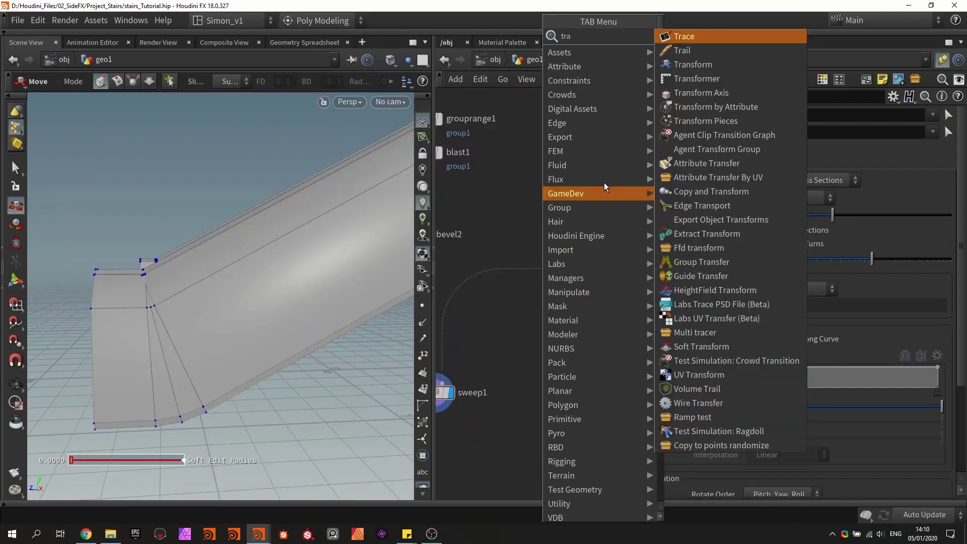
click(688, 65)
click(517, 271)
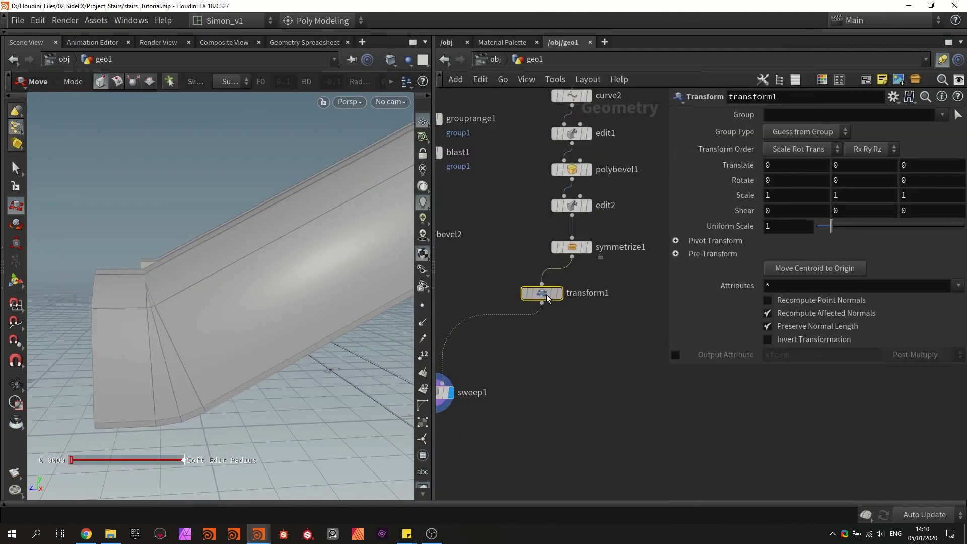
Move the profile down with the Transform node by about 0.133 in Y and check the shaded ramp
click(16, 280)
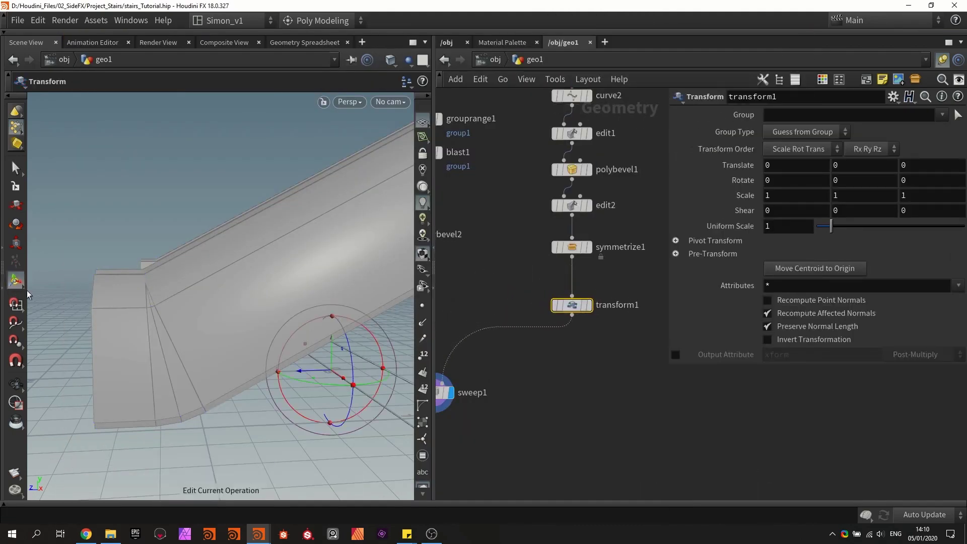
mouse_move(331, 348)
mouse_down()
mouse_move(343, 364)
mouse_move(343, 355)
mouse_move(331, 364)
mouse_up()
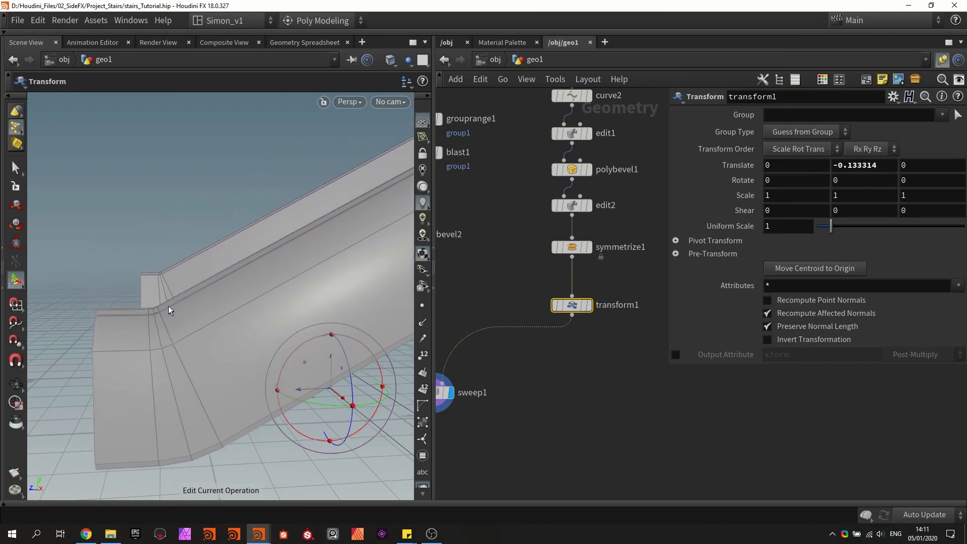
key(Escape)
mouse_move(245, 282)
mouse_down()
mouse_move(316, 233)
mouse_move(205, 319)
mouse_move(295, 290)
mouse_move(255, 319)
mouse_move(316, 322)
mouse_move(295, 307)
mouse_move(287, 350)
mouse_move(271, 247)
mouse_up()
key(shift+w)
key(Return)
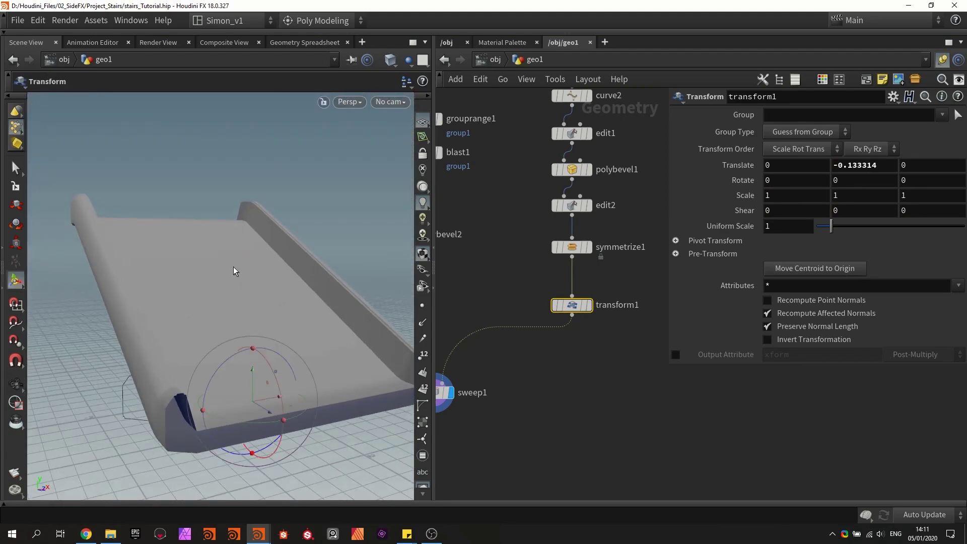
Save the scene, then enable Compute UVs on the Sweep node and check the layout in the UV view
key(ctrl+s)
middle_drag(511, 373, 580, 351)
scroll(524, 374, up, 3)
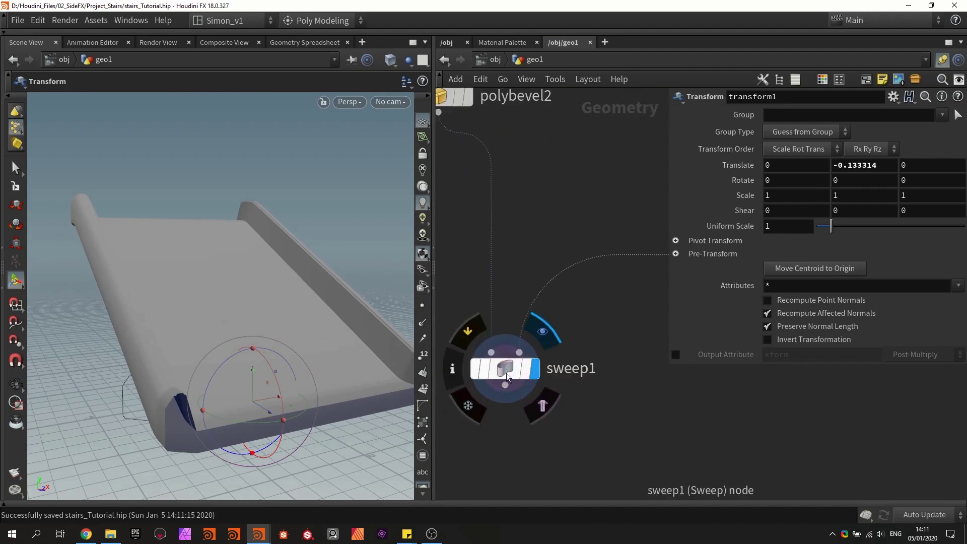
click(507, 372)
click(745, 166)
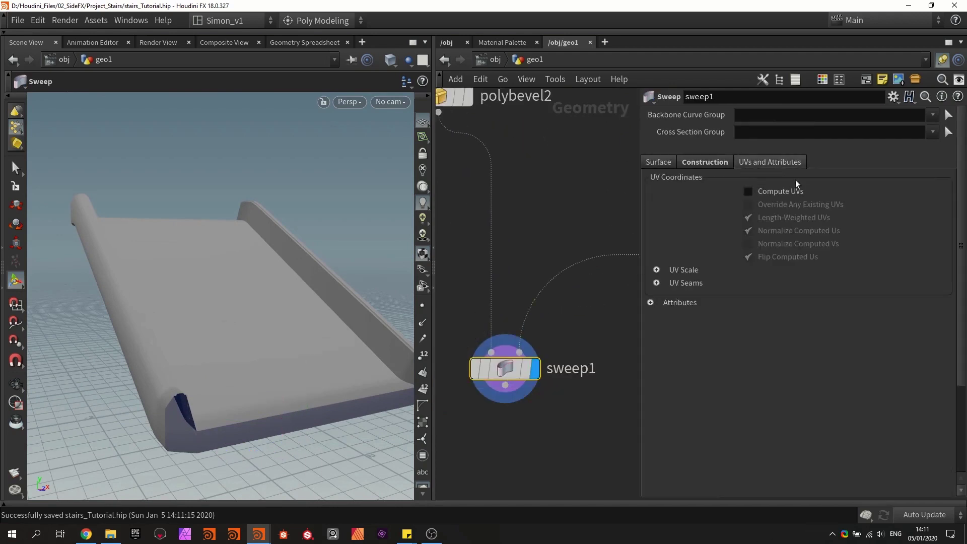
middle_drag(561, 214, 545, 222)
key(ctrl+s)
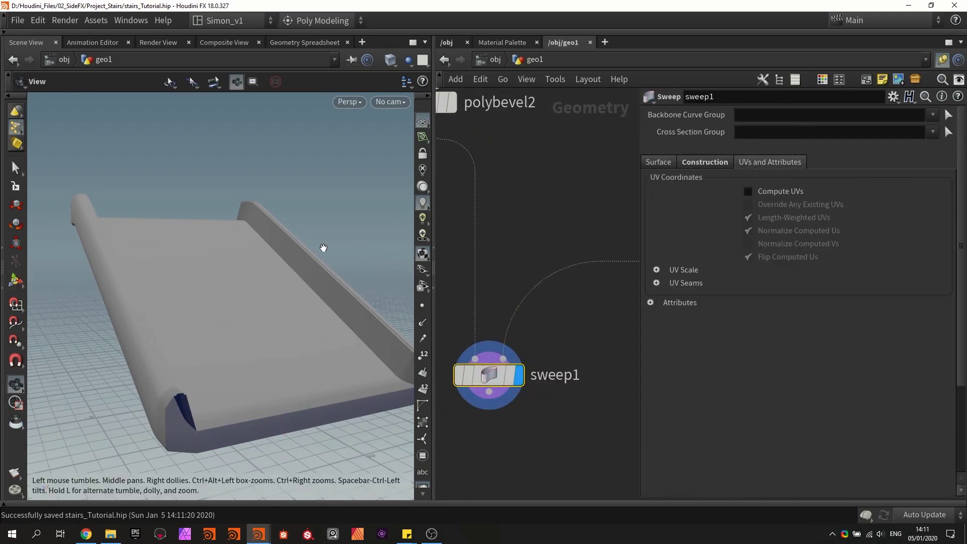
key(space+5)
middle_drag(324, 253, 264, 307)
click(782, 193)
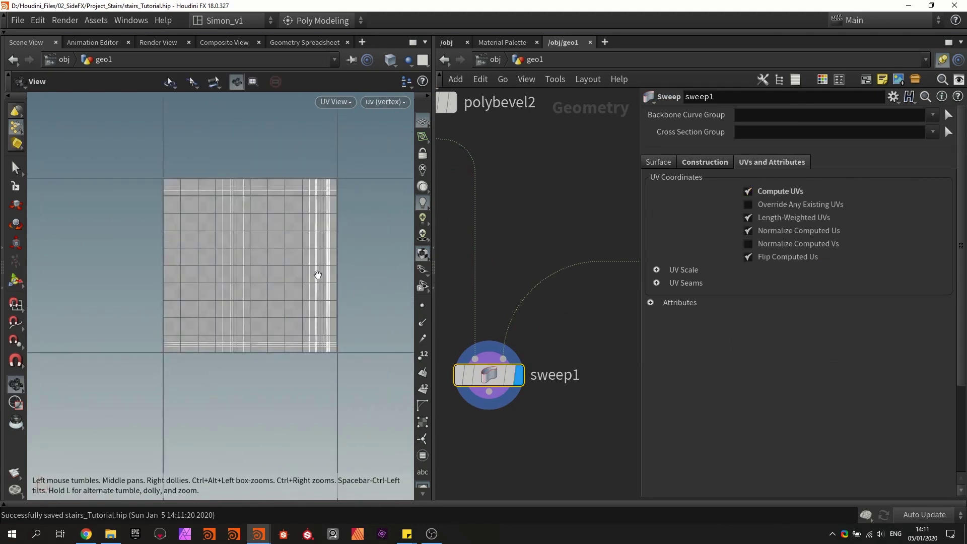
middle_drag(316, 283, 273, 312)
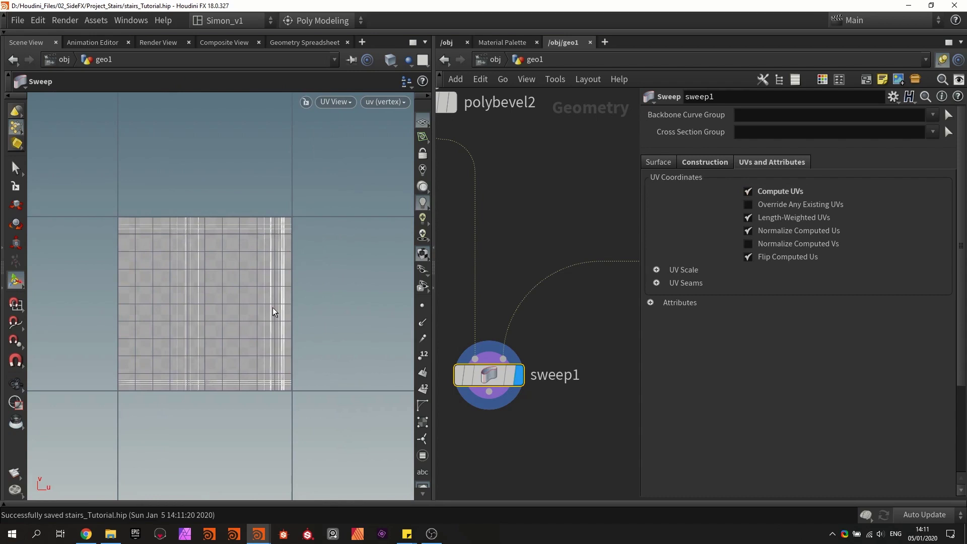
key(space+1)
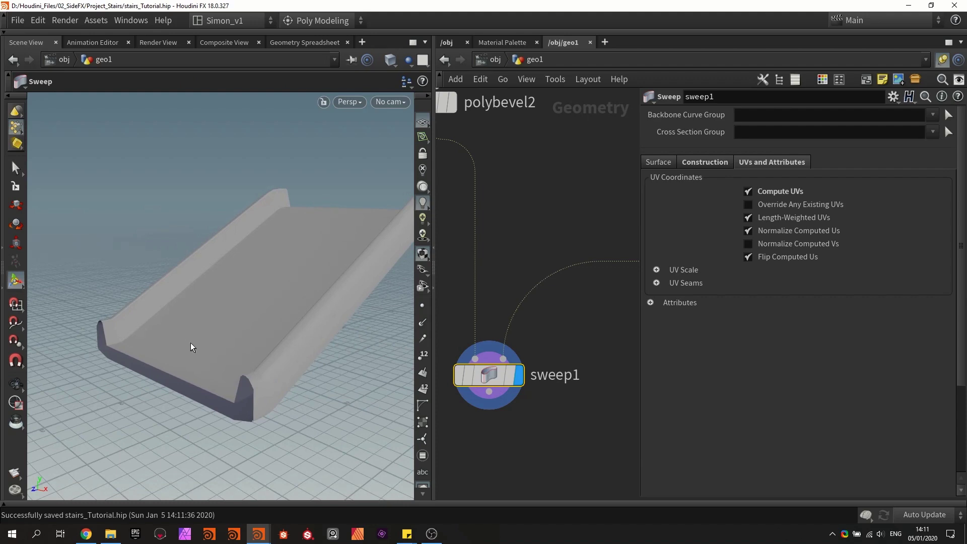
Try closing the ramp's open ends by setting the Sweep's End Cap Type to Single Polygon
key(Escape)
drag(255, 332, 323, 283)
middle_drag(579, 333, 572, 279)
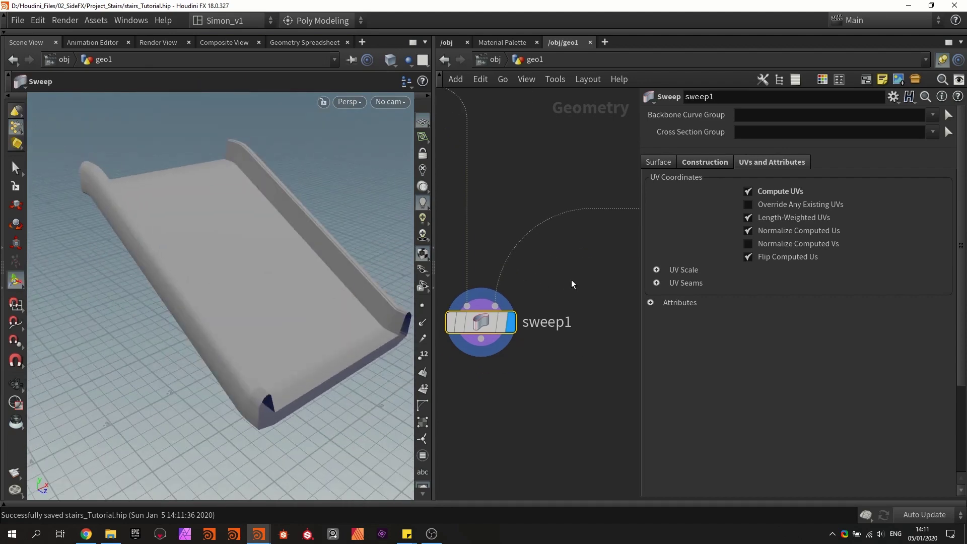
scroll(571, 280, down, 1)
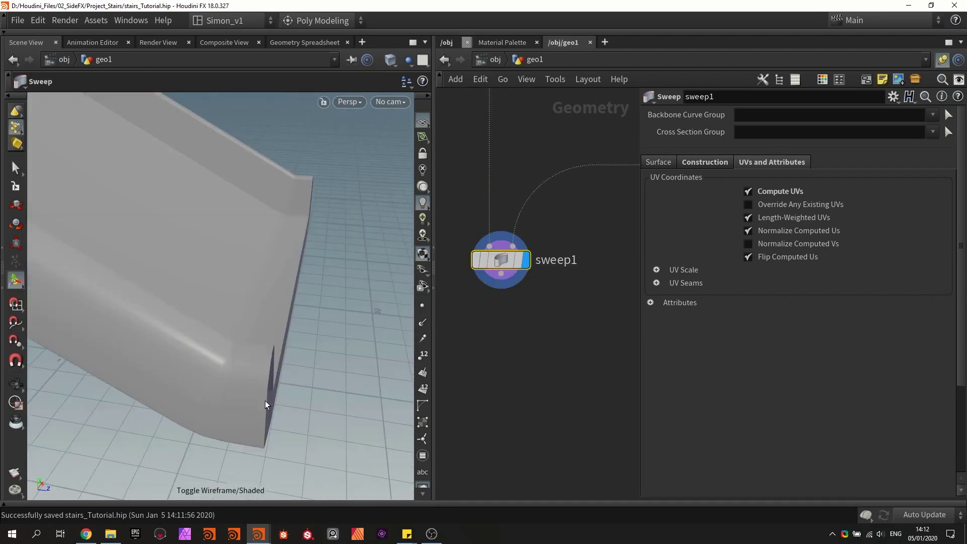
drag(265, 400, 262, 372)
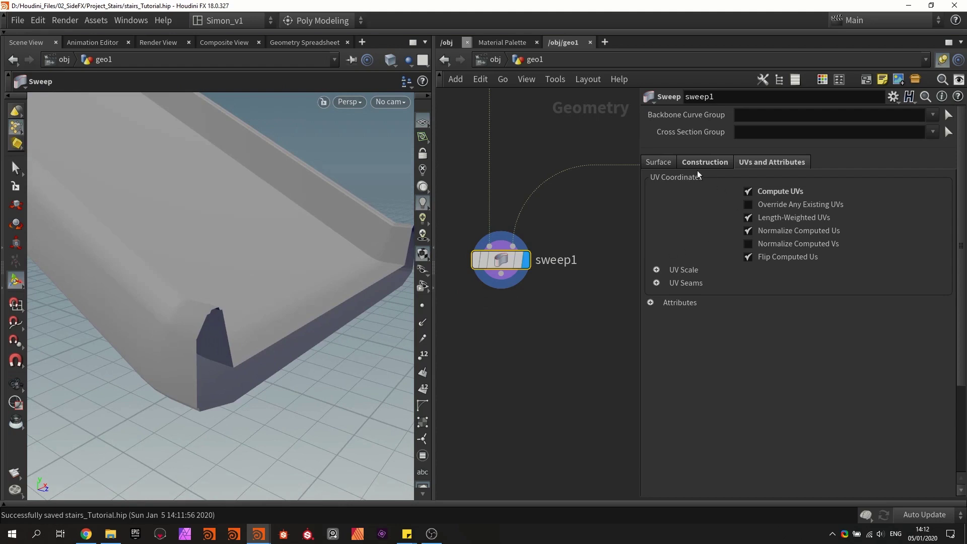
click(665, 164)
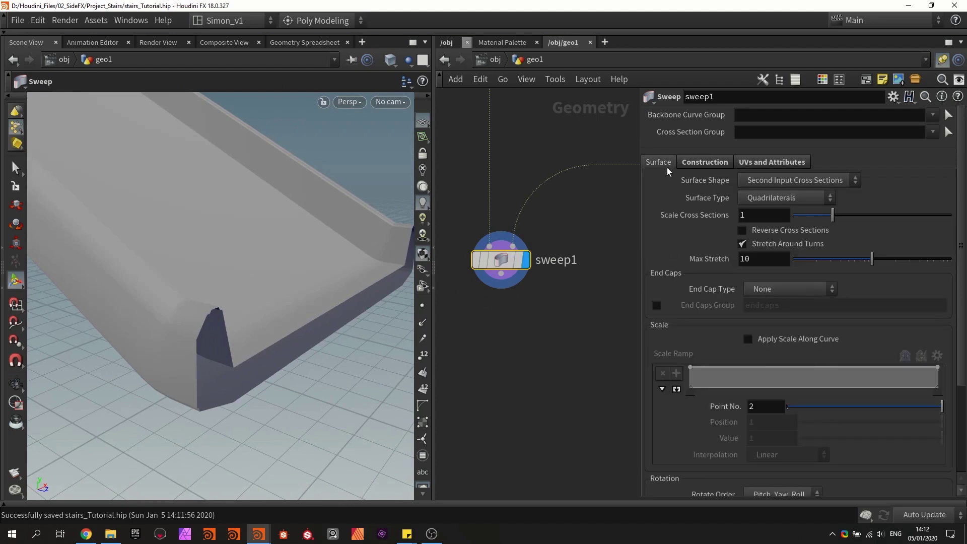
click(805, 288)
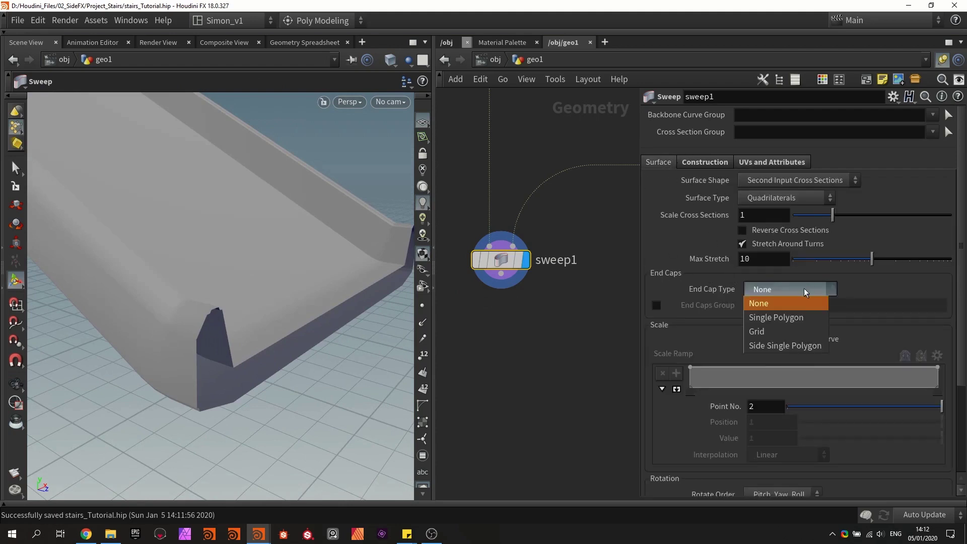
click(791, 321)
key(w)
key(w)
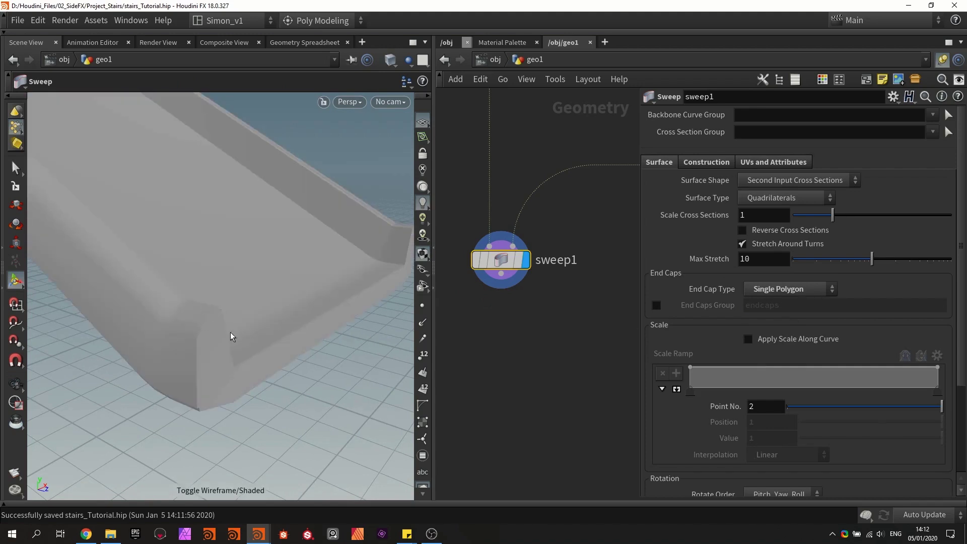
drag(239, 347, 209, 355)
Try the Grid End Cap Type on the Sweep and examine the caps in wireframe
click(781, 290)
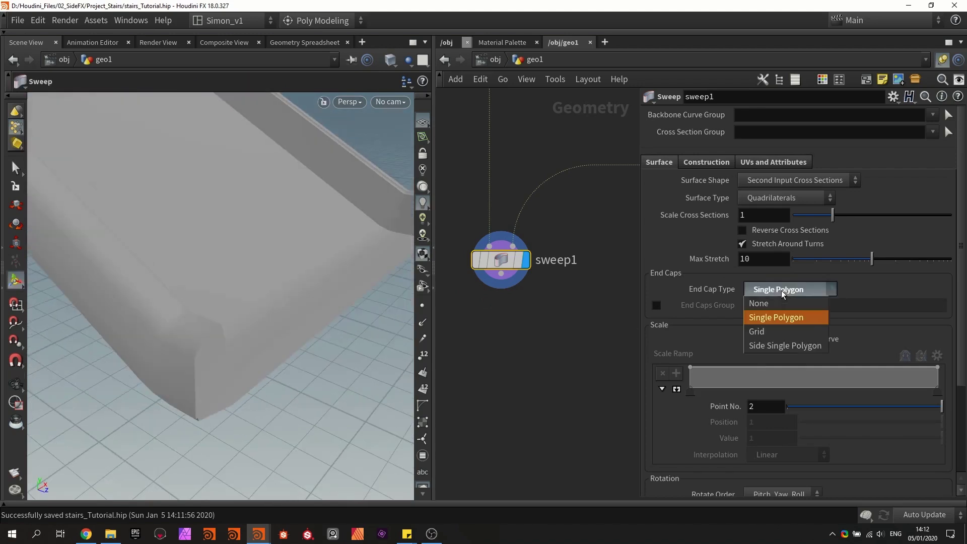
click(772, 332)
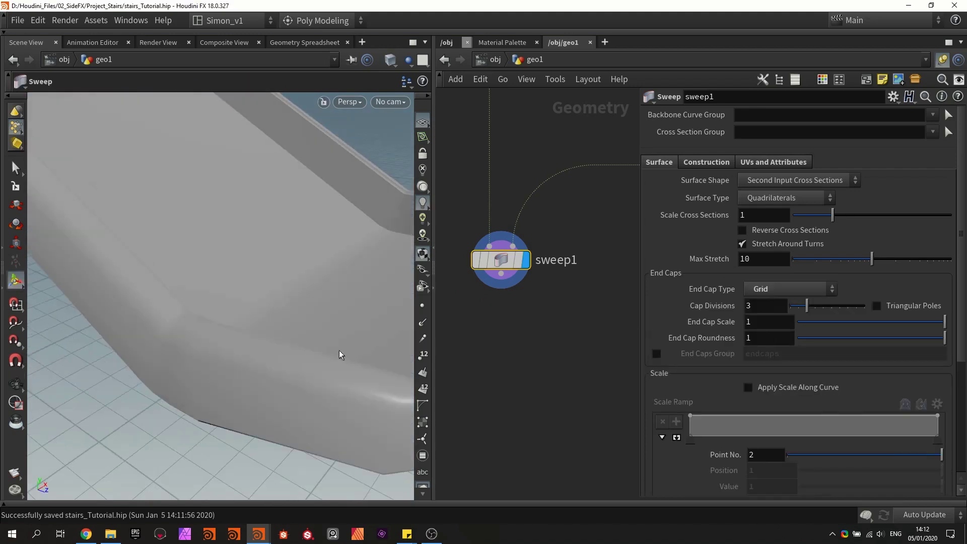
mouse_move(342, 353)
mouse_down()
mouse_move(326, 324)
mouse_move(395, 334)
mouse_up()
key(w)
mouse_move(247, 253)
mouse_down()
mouse_move(198, 261)
mouse_move(250, 258)
mouse_up()
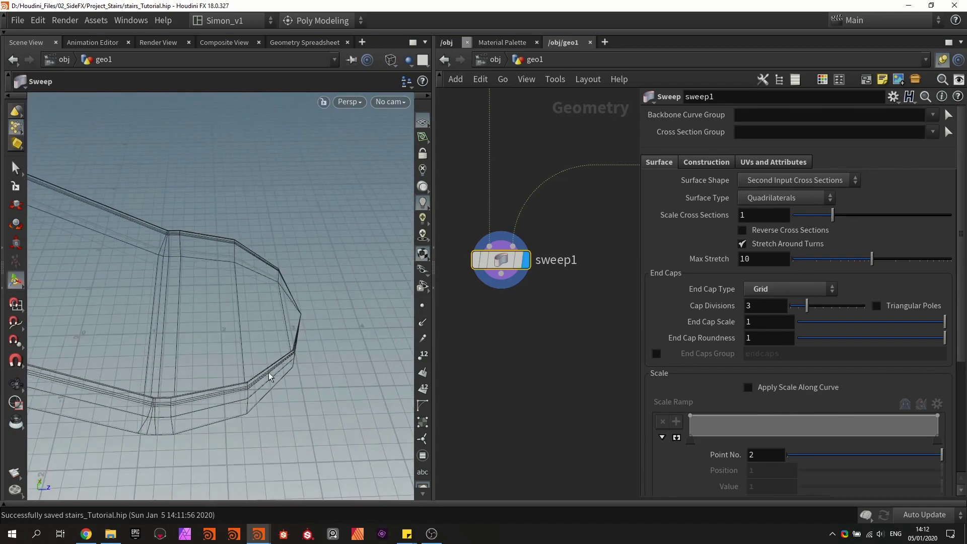
Return the Sweep's End Cap Type to None in shaded display and save the scene
key(w)
key(Escape)
mouse_move(319, 338)
mouse_down()
mouse_move(307, 327)
mouse_move(314, 319)
mouse_up()
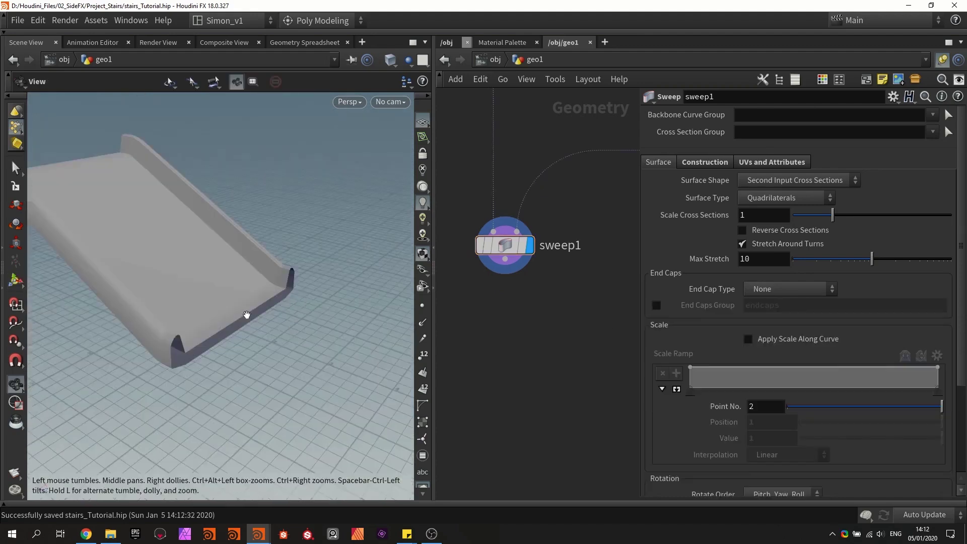
scroll(247, 314, up, 3)
key(Return)
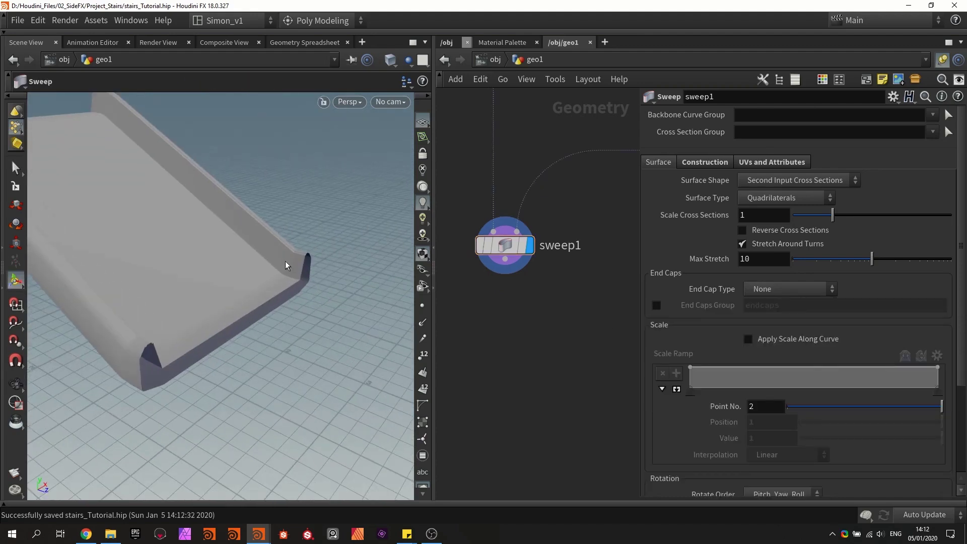
alt+middle_drag(256, 291, 285, 297)
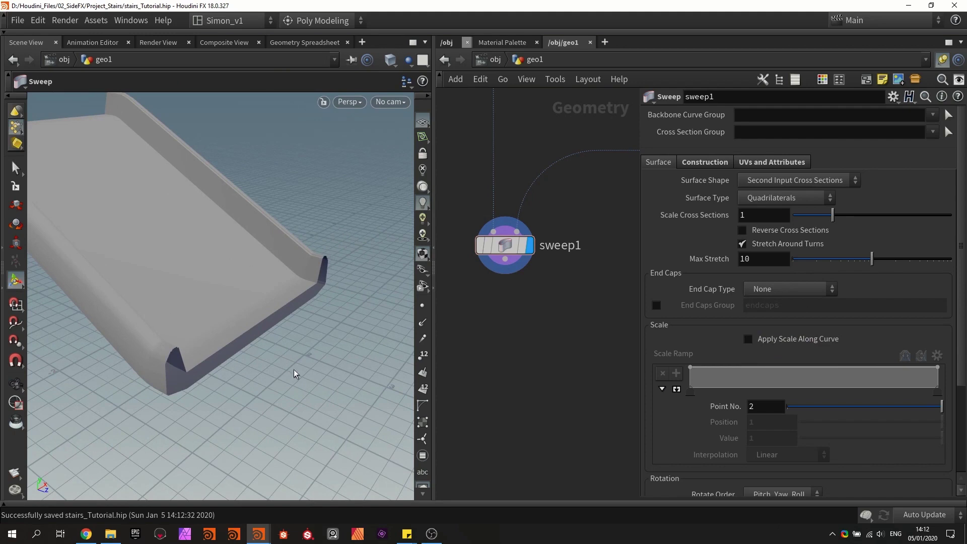
middle_drag(518, 325, 534, 297)
key(ctrl+s)
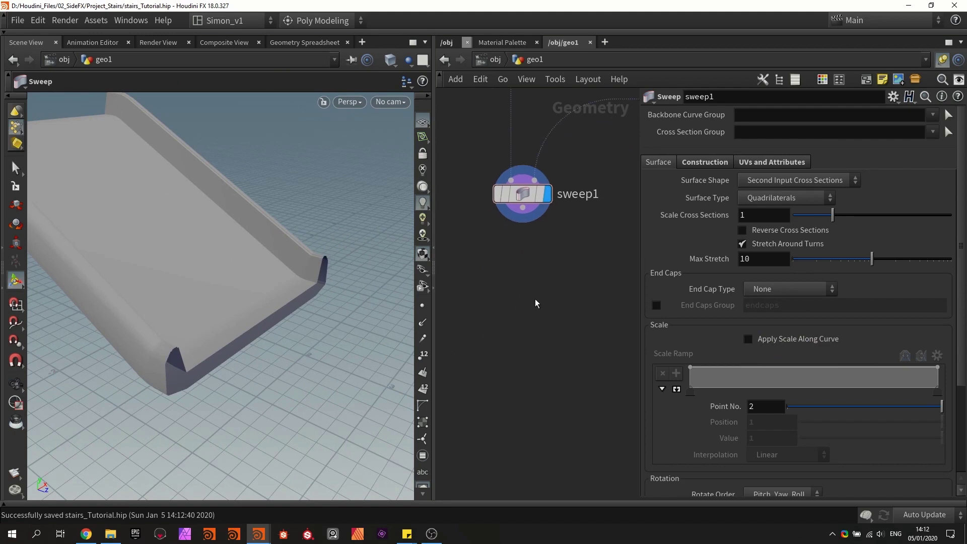
Add a PolyFill node fed by the Sweep's output and make it the displayed node
middle_drag(548, 320, 552, 312)
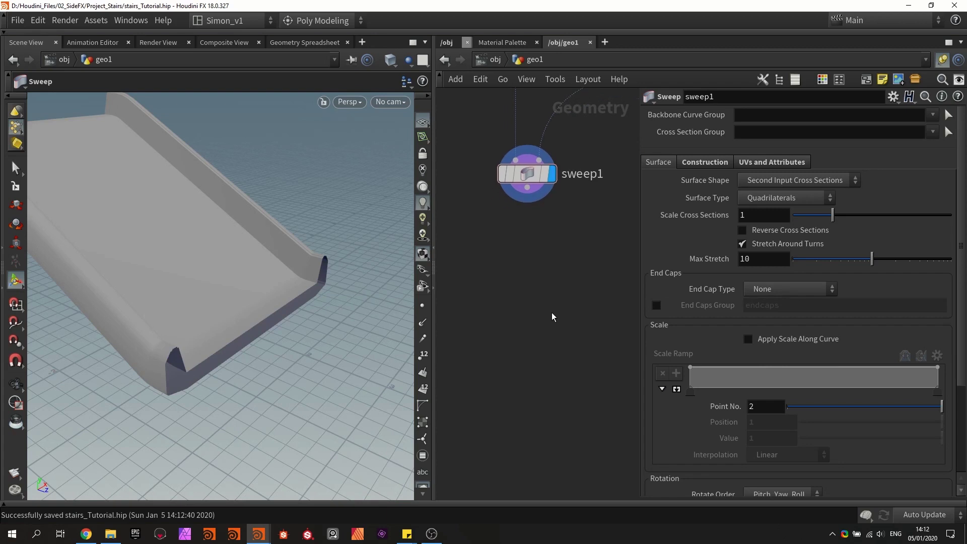
key(Tab)
text(pol)
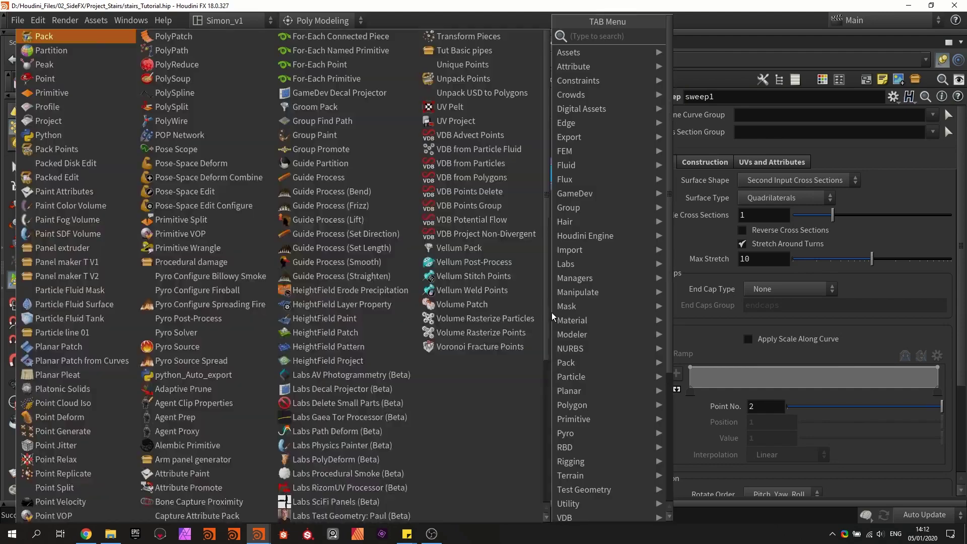
text(y)
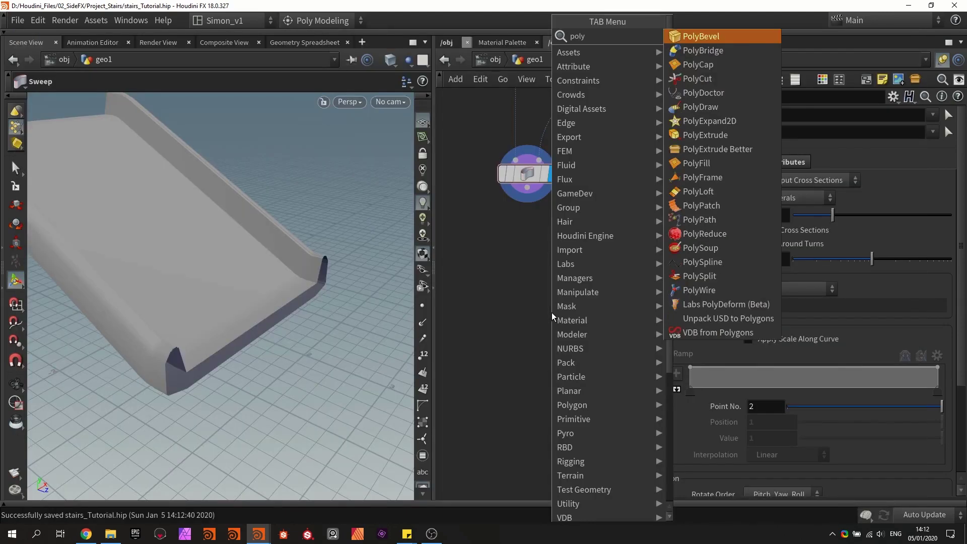
text(be)
key(Return)
click(548, 316)
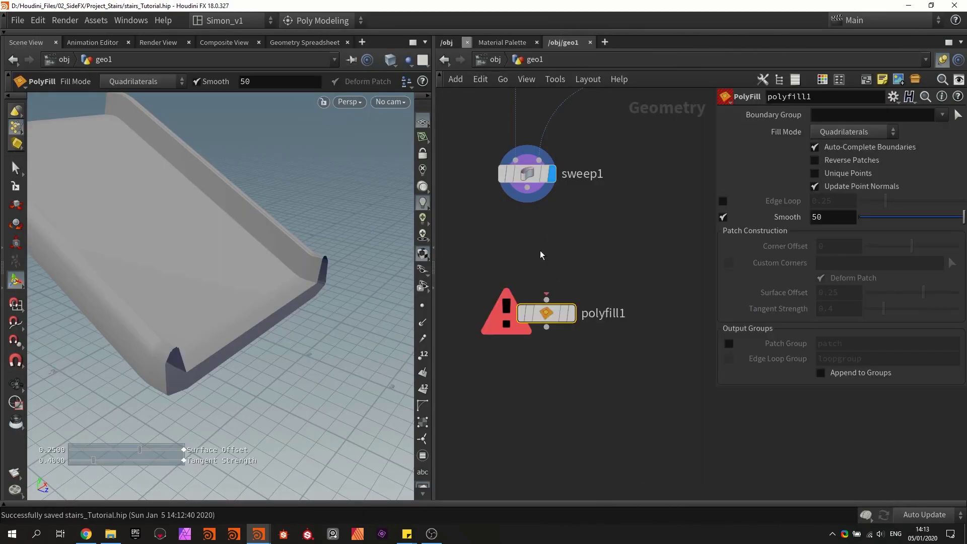
drag(527, 189, 529, 324)
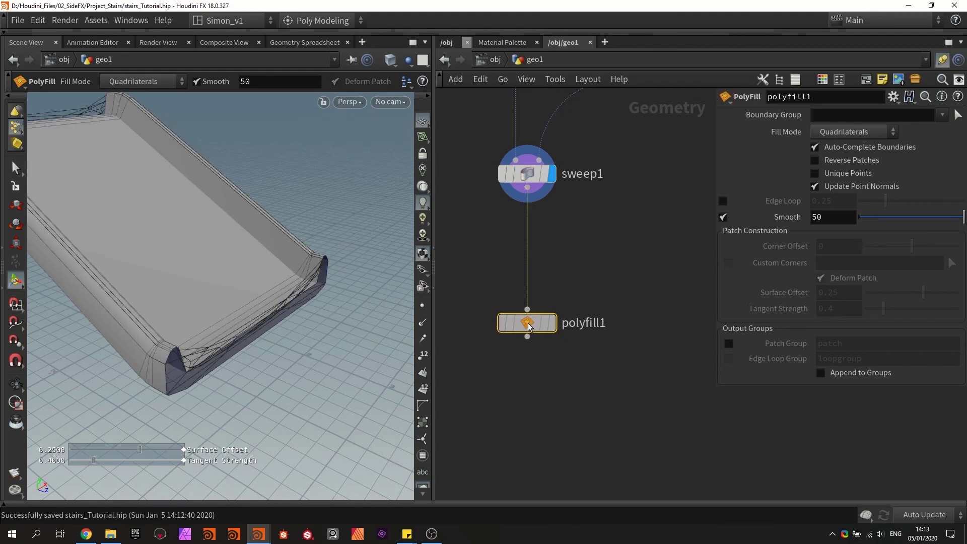
click(554, 324)
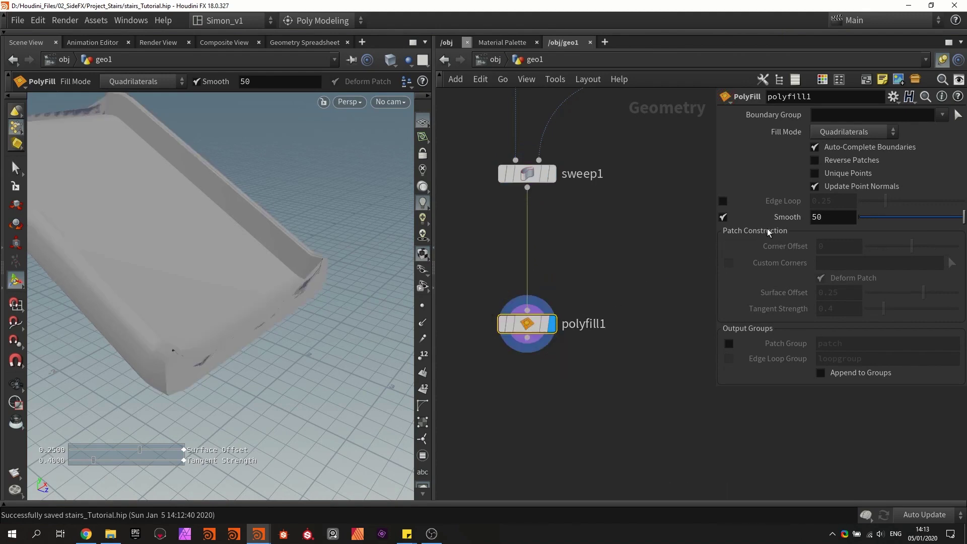
Set the PolyFill's Fill Mode to Single Polygon and enable its Patch Group output named patch
click(826, 135)
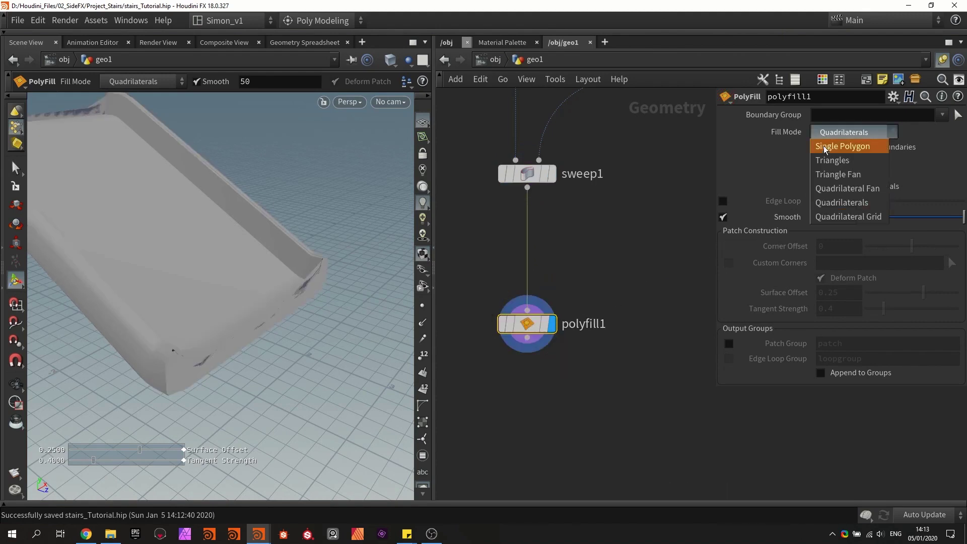
click(823, 147)
key(w)
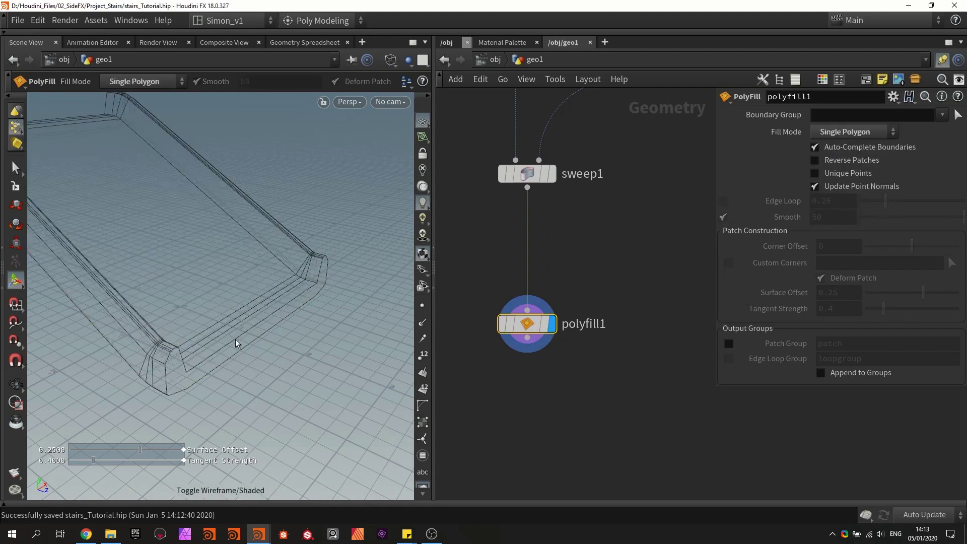
mouse_move(296, 256)
alt+mouse_down()
mouse_move(255, 289)
mouse_move(216, 274)
mouse_move(390, 281)
mouse_move(395, 289)
mouse_move(280, 281)
alt+mouse_up()
key(w)
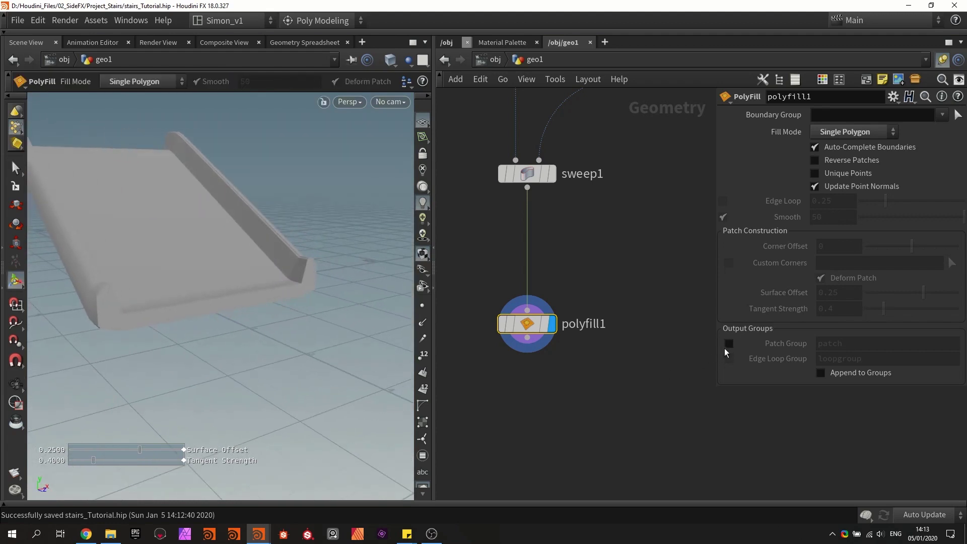
click(729, 343)
double_click(852, 346)
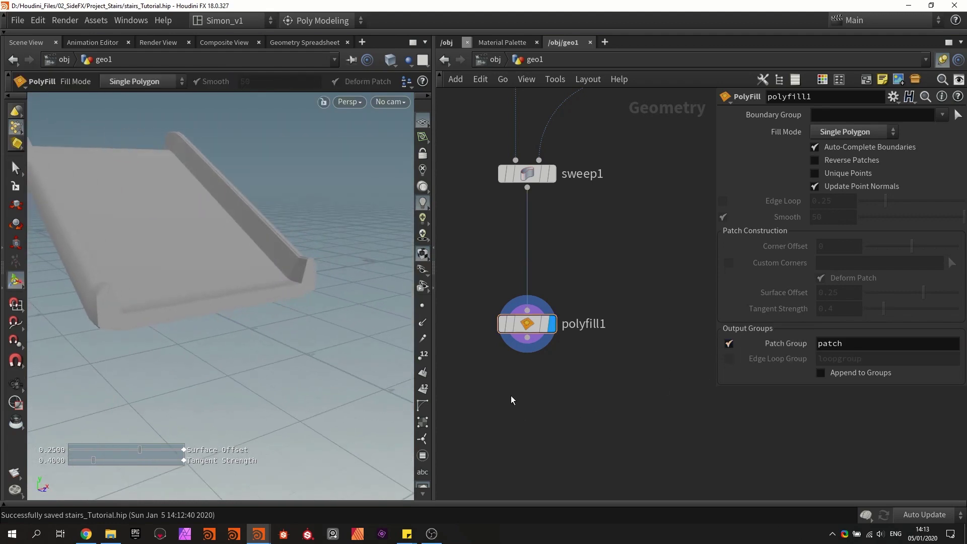
Add a PolyBevel node fed by the PolyFill's output, make it the displayed node and restrict it to the patch group
key(Tab)
text(beve)
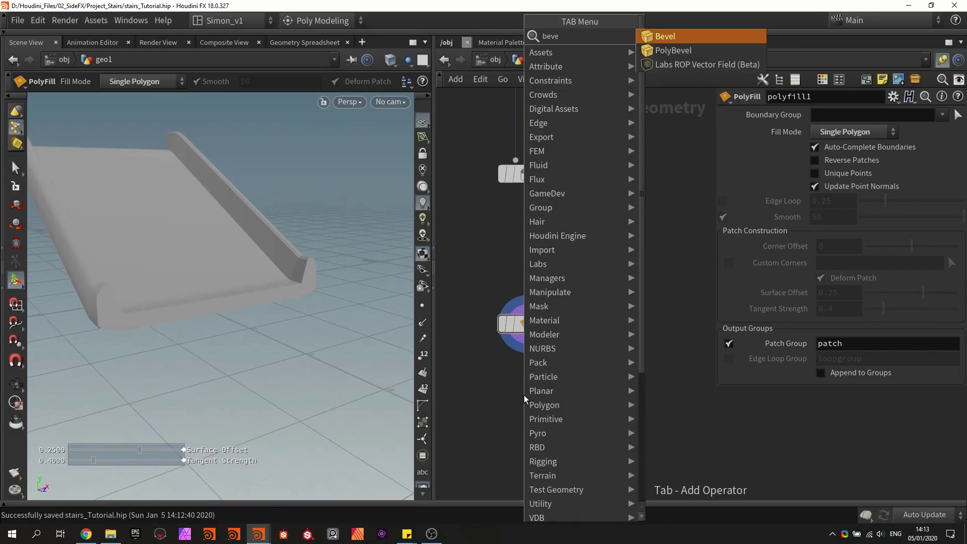
key(Down)
key(Return)
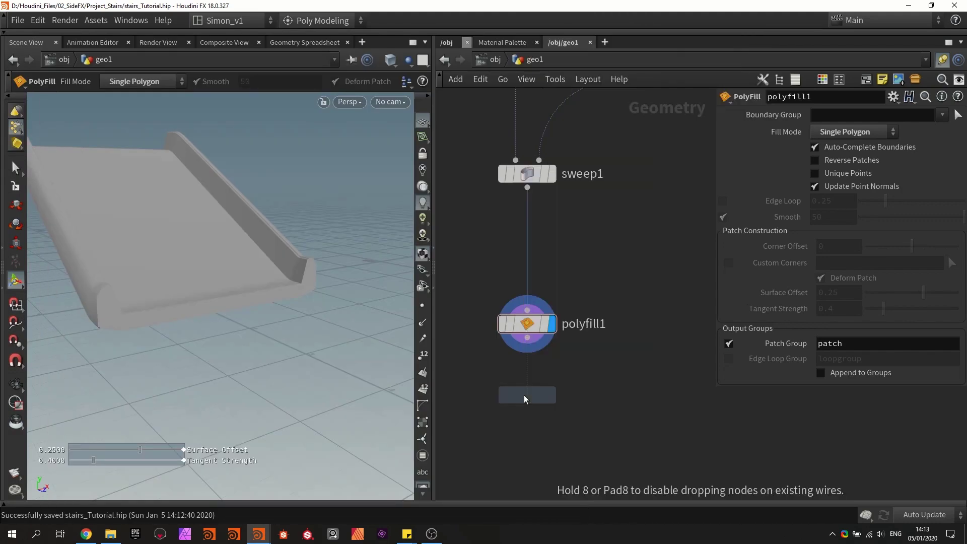
click(524, 395)
scroll(533, 350, up, 1)
drag(525, 333, 511, 386)
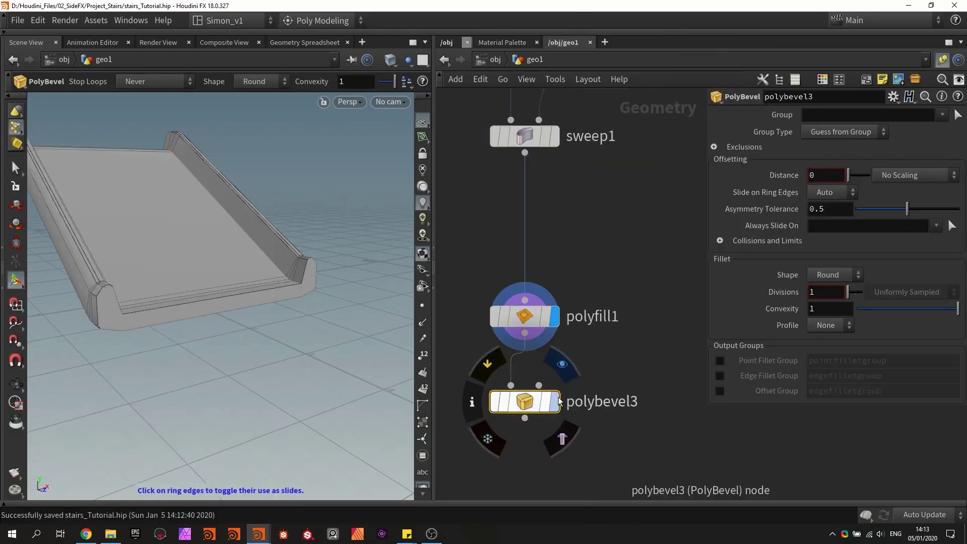
click(554, 402)
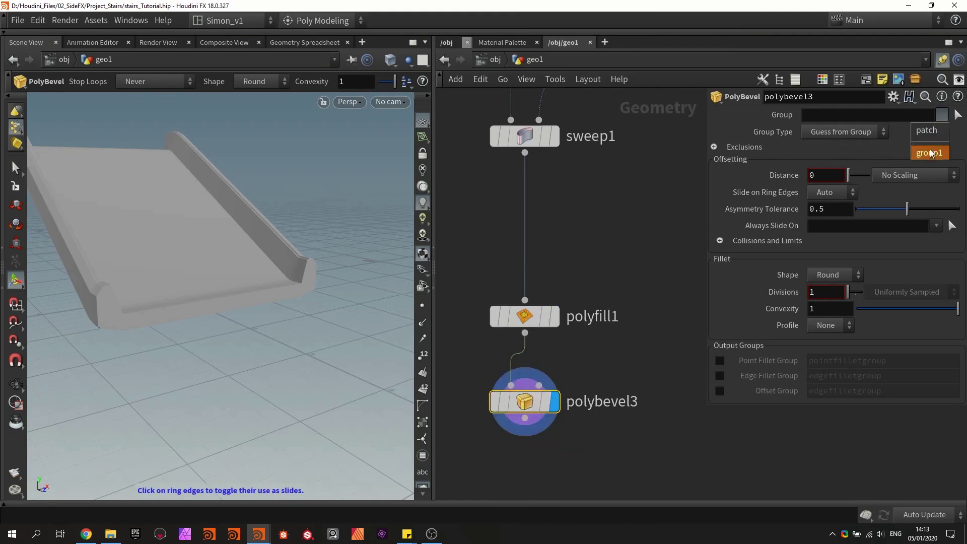
click(926, 129)
Set the cap PolyBevel's Distance to 0.021, save the scene and check the bevelled ends in shaded and wireframe display
alt+drag(146, 295, 192, 296)
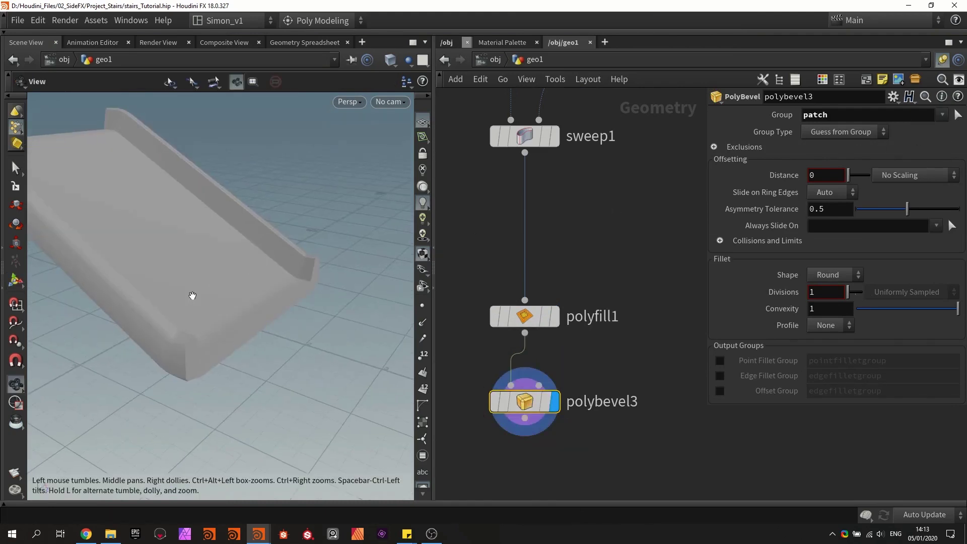
scroll(196, 399, up, 5)
key(ctrl+s)
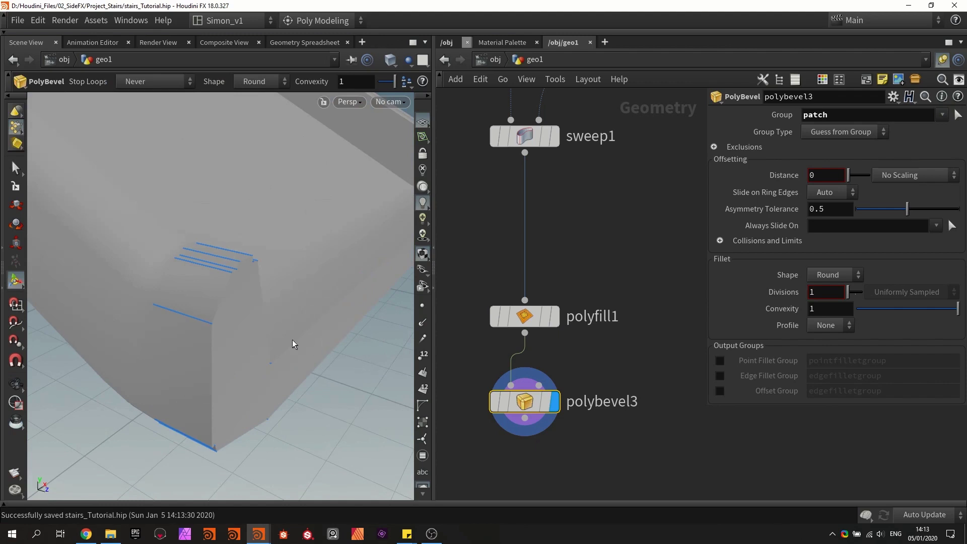
key(shift+w)
mouse_move(826, 175)
middle_down()
mouse_move(839, 225)
mouse_move(884, 224)
middle_up()
key(Escape)
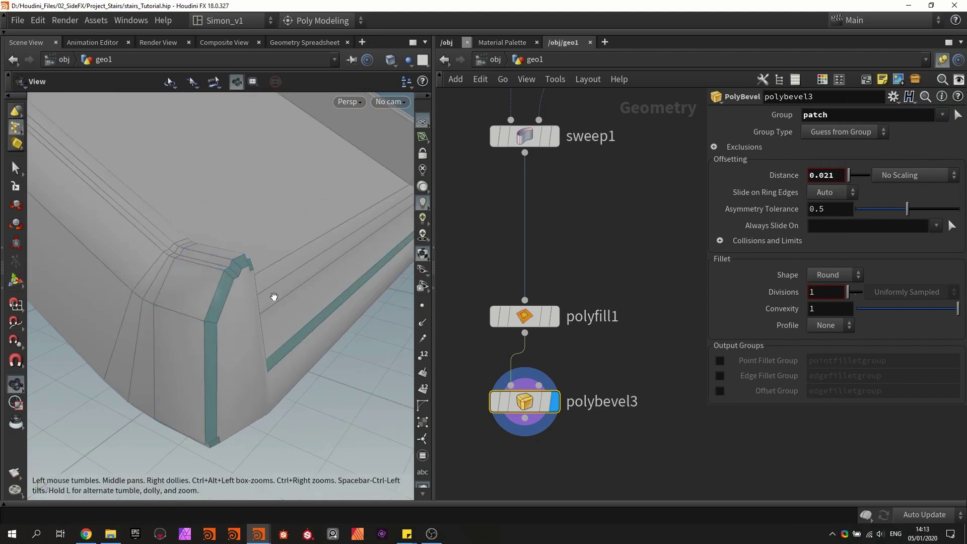
drag(273, 296, 301, 255)
key(Return)
mouse_move(244, 348)
alt+mouse_down()
mouse_move(295, 346)
mouse_move(243, 352)
alt+mouse_up()
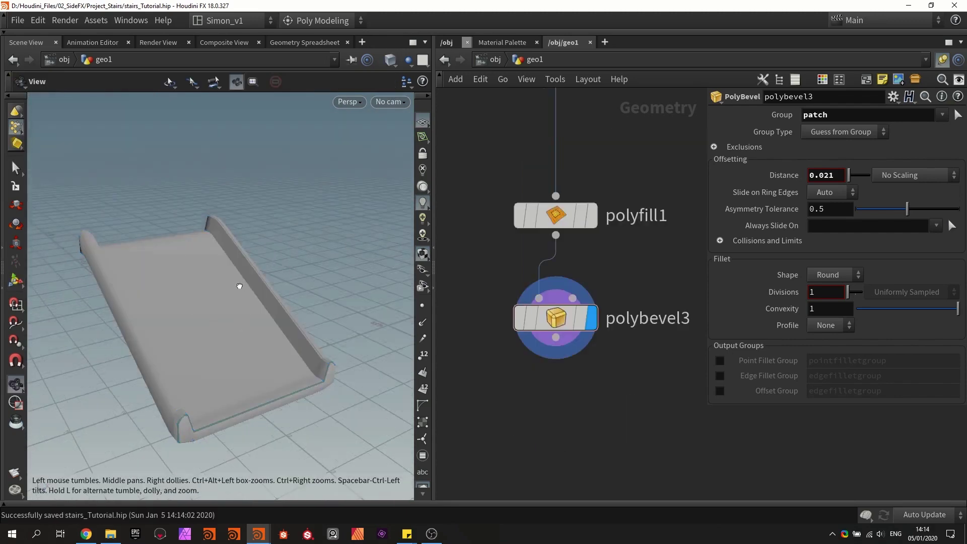
drag(239, 286, 283, 283)
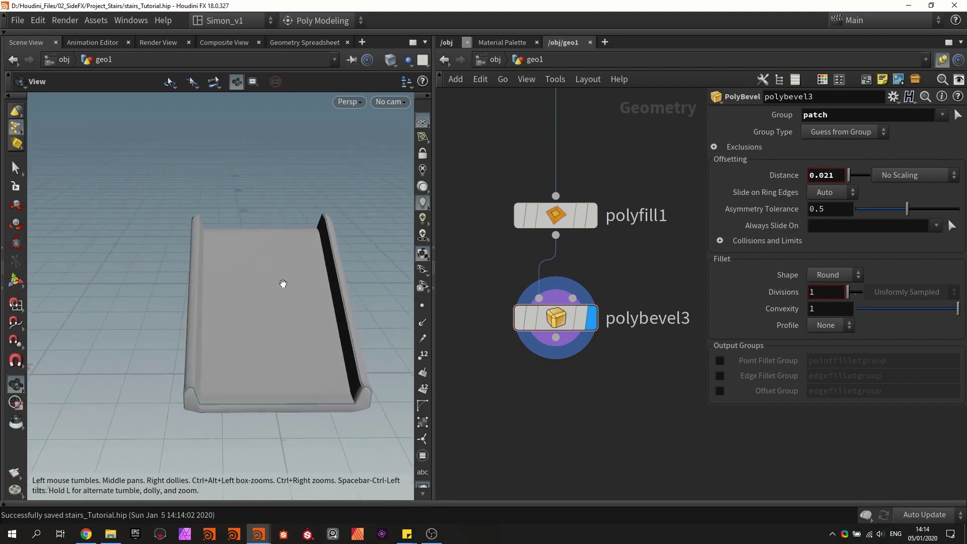
key(w)
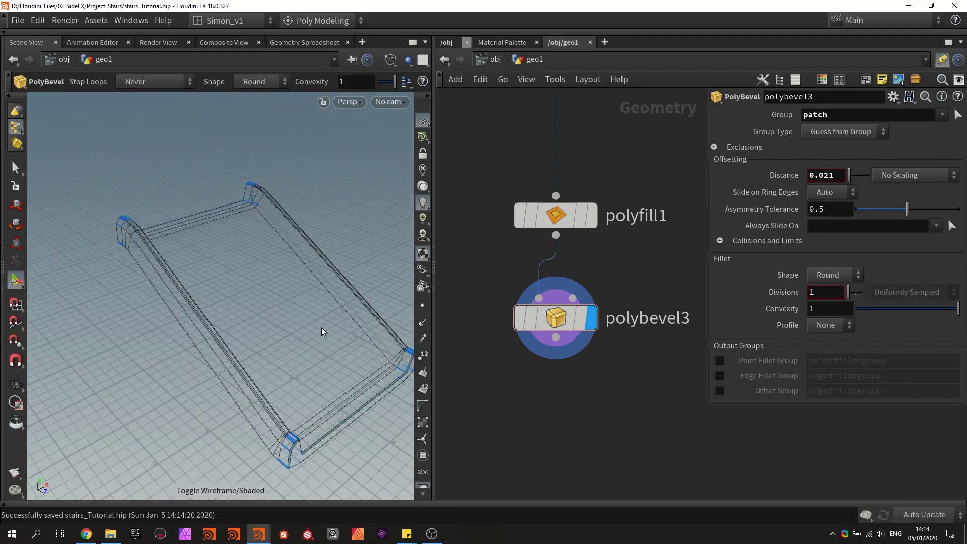
key(w)
Add a Group by Range node fed by the blast1 output of the path and make it the displayed node
scroll(565, 328, down, 5)
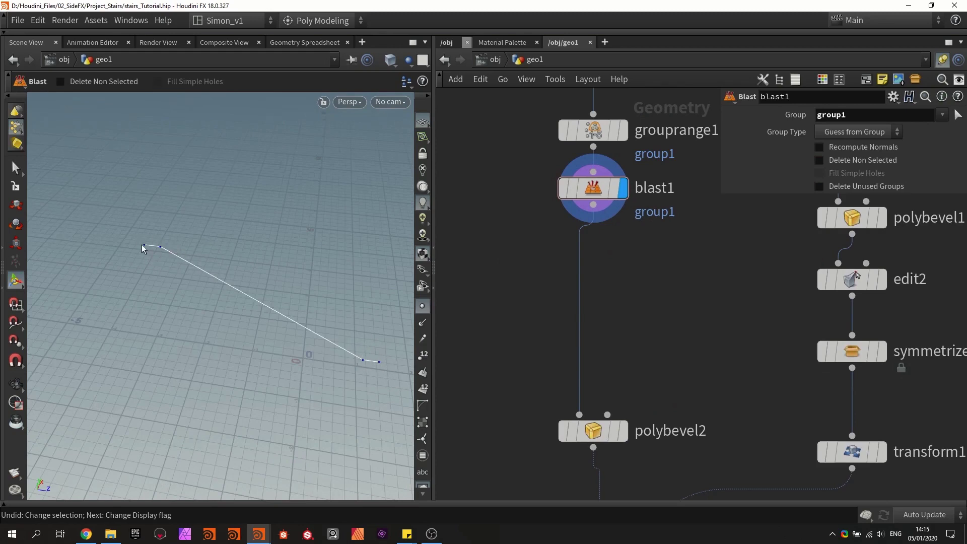
key(Tab)
text(rang)
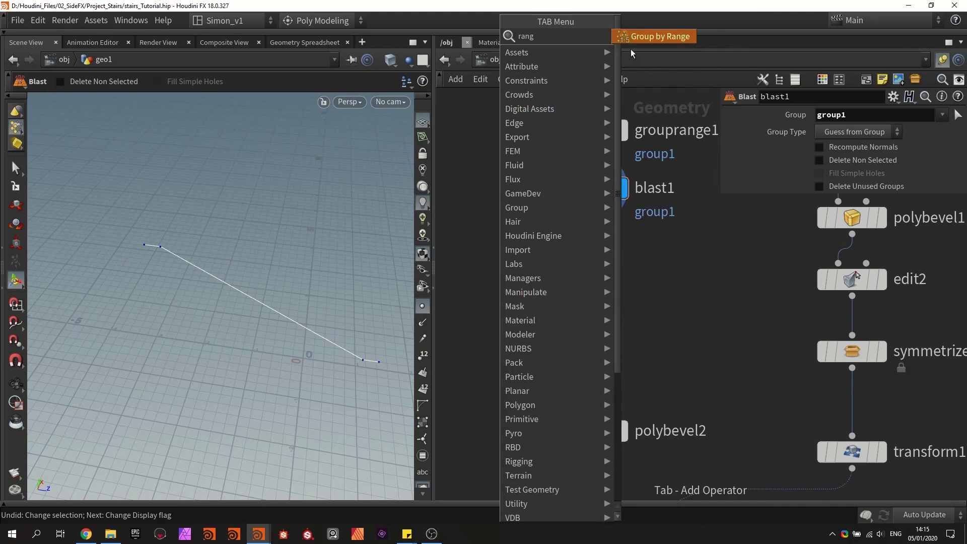
key(Return)
click(506, 297)
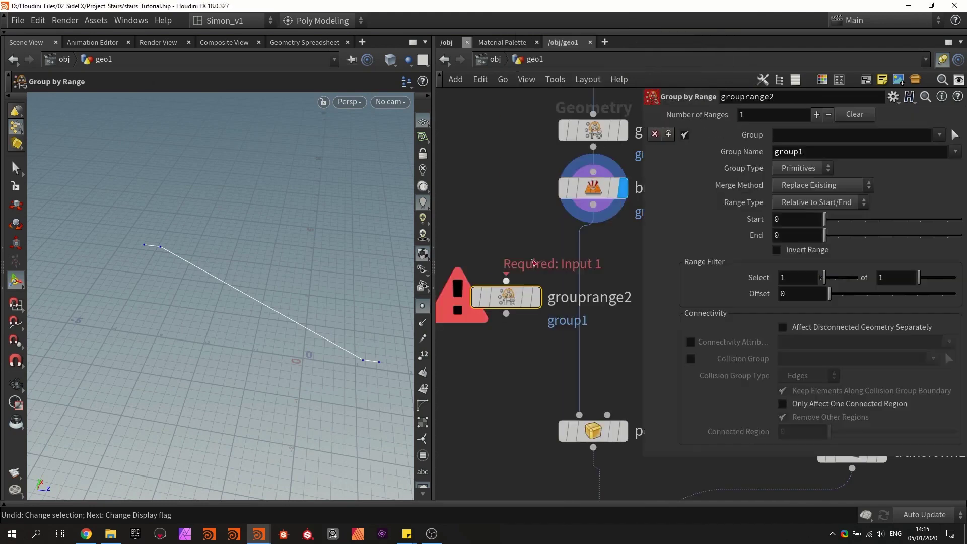
drag(578, 227, 506, 280)
click(535, 297)
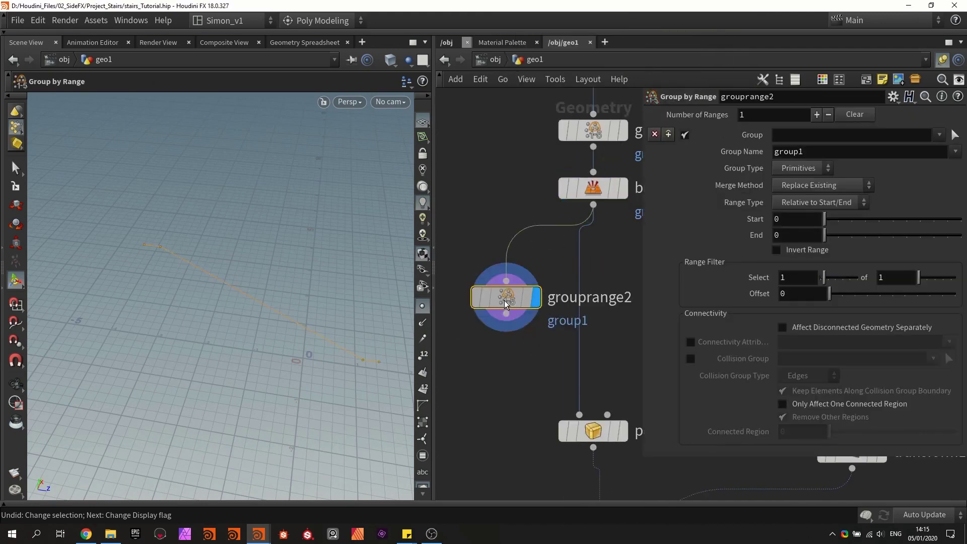
Set the range group's type to Points with Start 1 and End 1, and name the group Begin_end
click(790, 170)
click(791, 182)
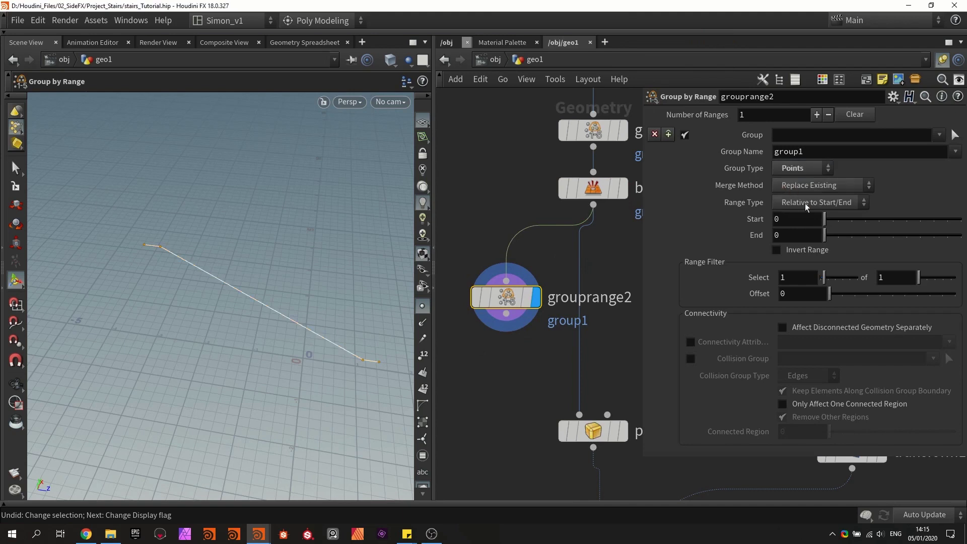
click(833, 219)
click(836, 235)
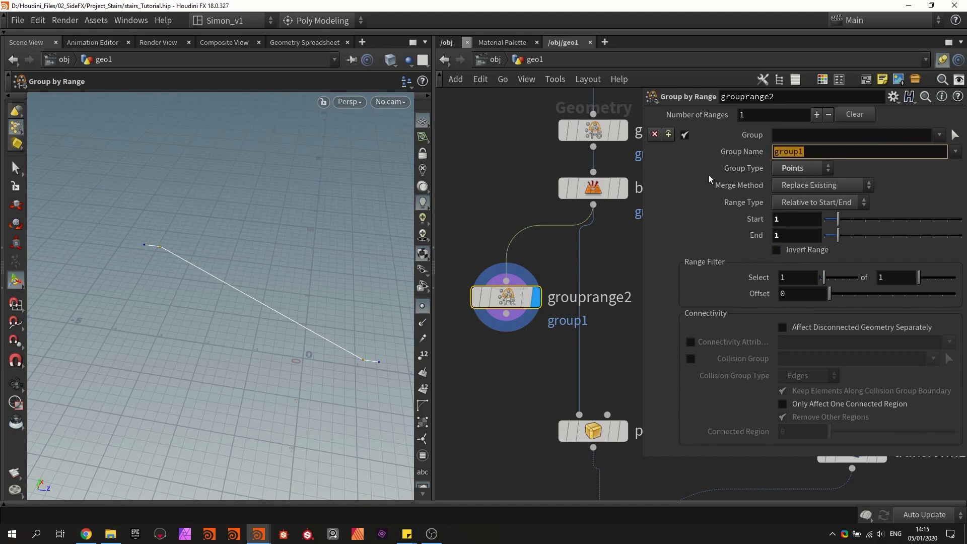
text(Begin_end)
key(Return)
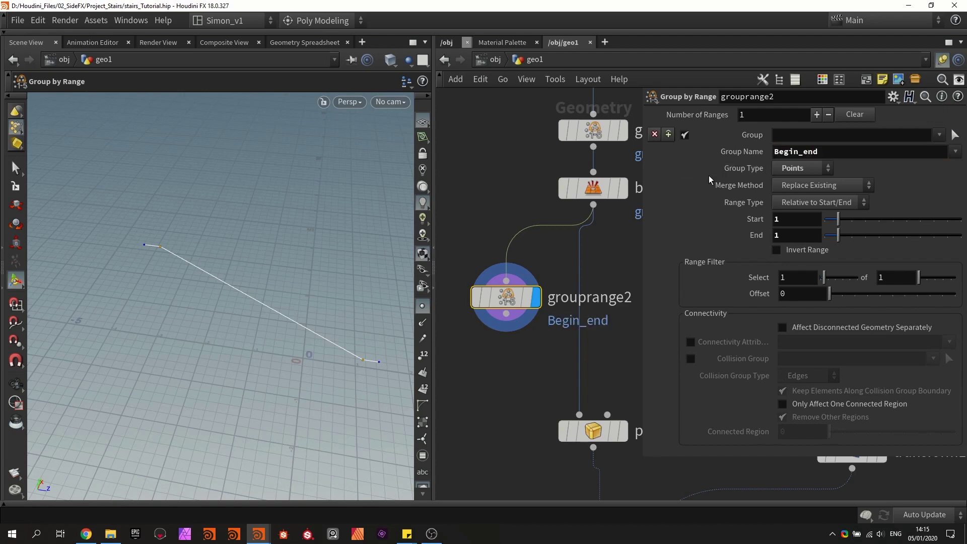
Add a Transform node fed by the Begin_end range group node
key(Tab)
text(t)
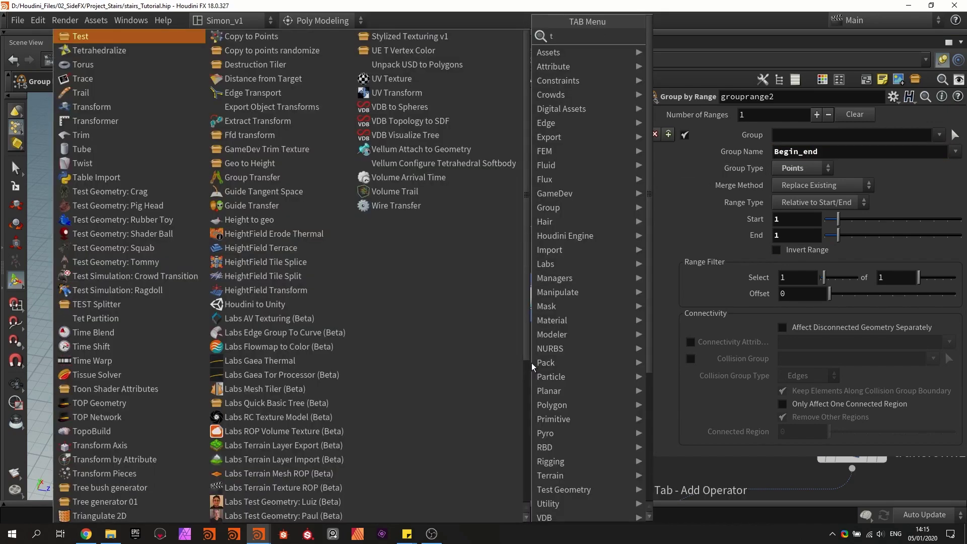
text(re)
key(BackSpace)
text(an)
key(Return)
click(497, 379)
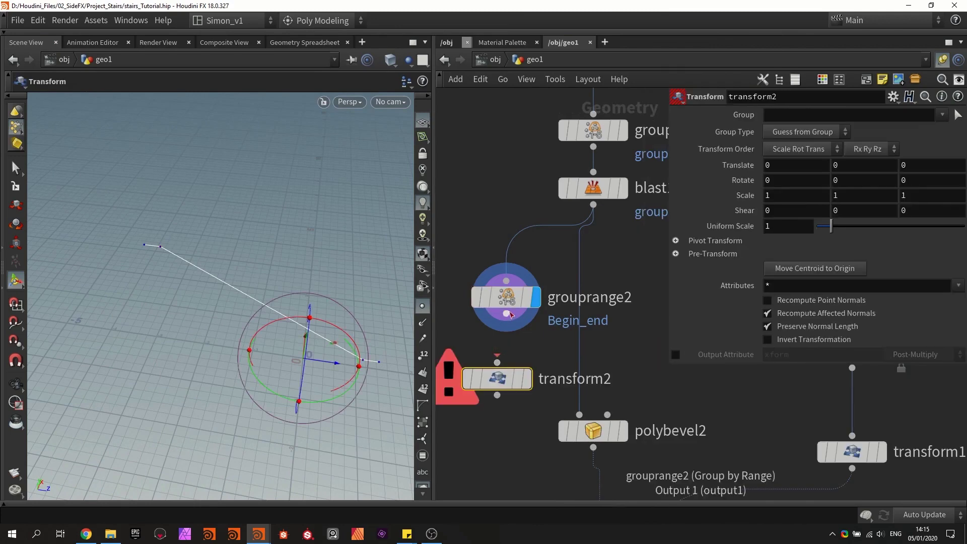
drag(507, 313, 511, 370)
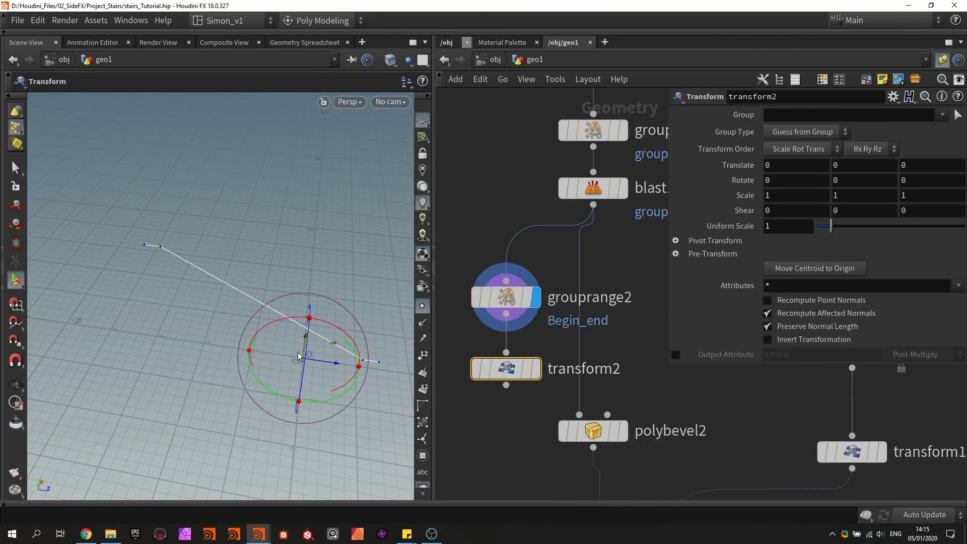
alt+drag(298, 356, 302, 353)
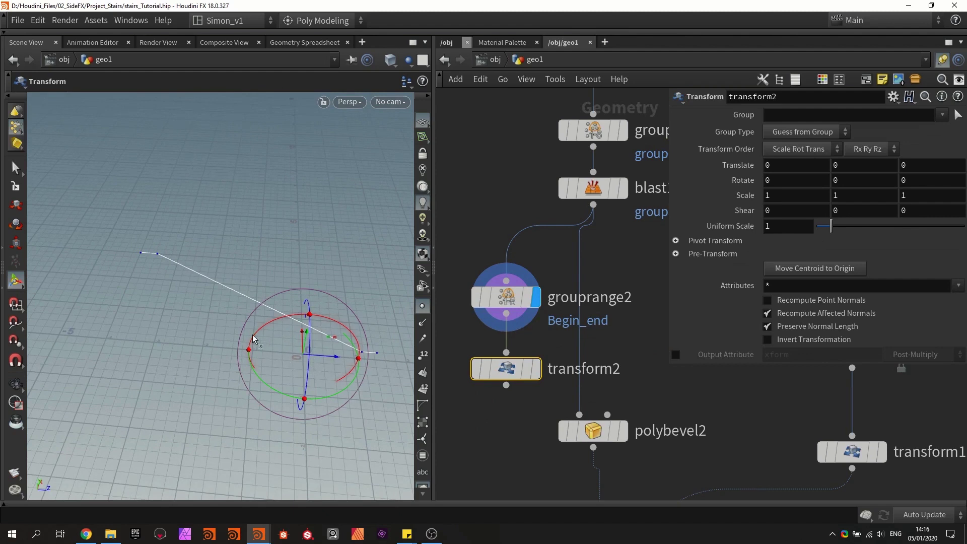
Place a Center node, the Transform preset with pivot expressions, beside the existing Transform node
middle_drag(483, 433, 526, 364)
key(Tab)
click(490, 368)
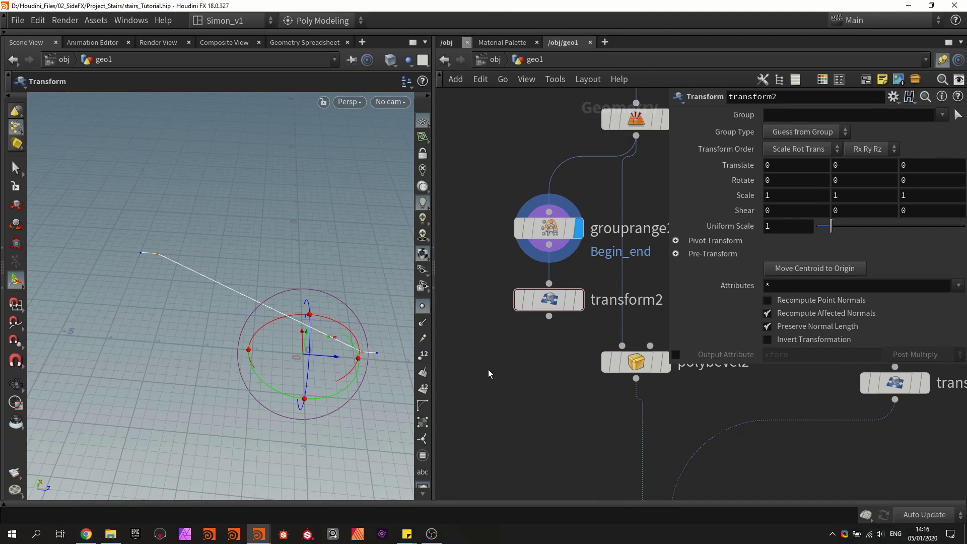
key(Tab)
text(cen)
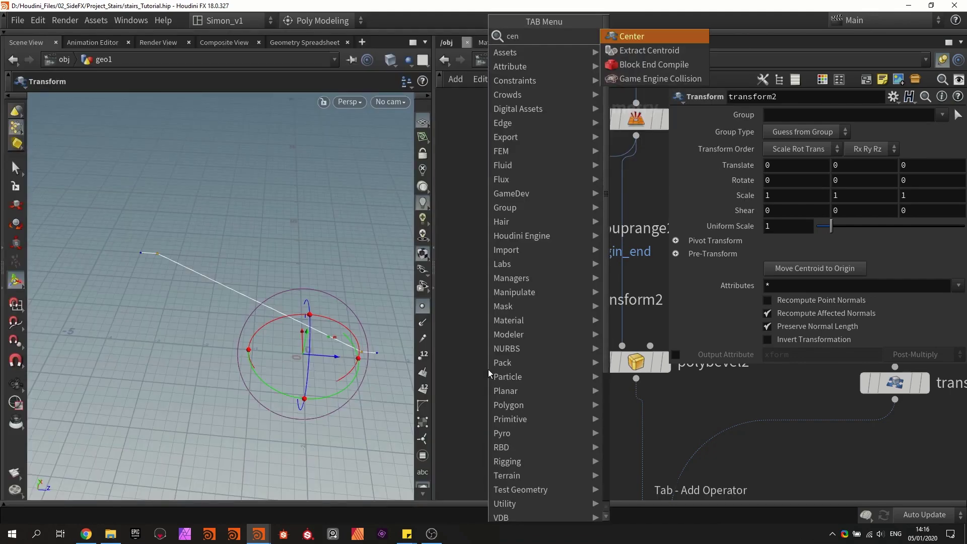
key(Return)
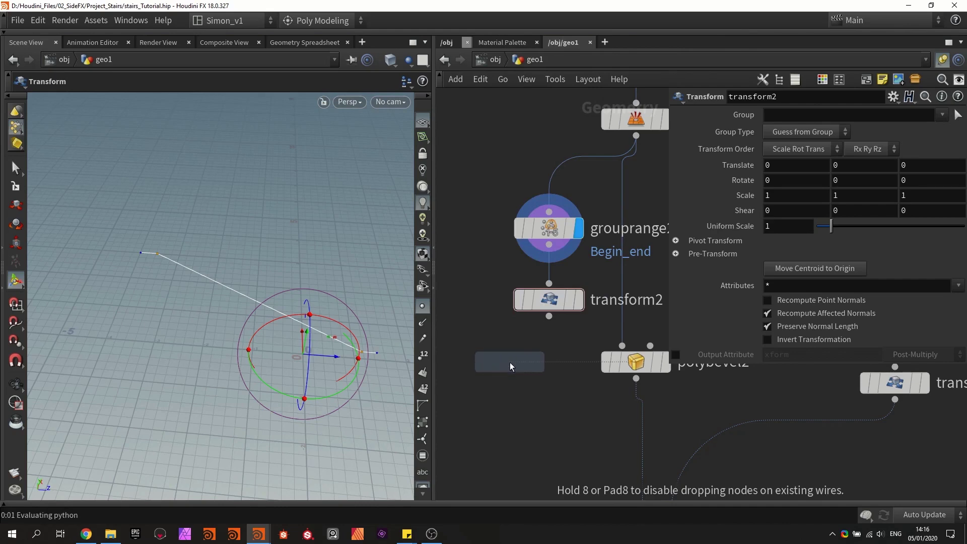
click(511, 365)
scroll(511, 365, up, 3)
click(676, 240)
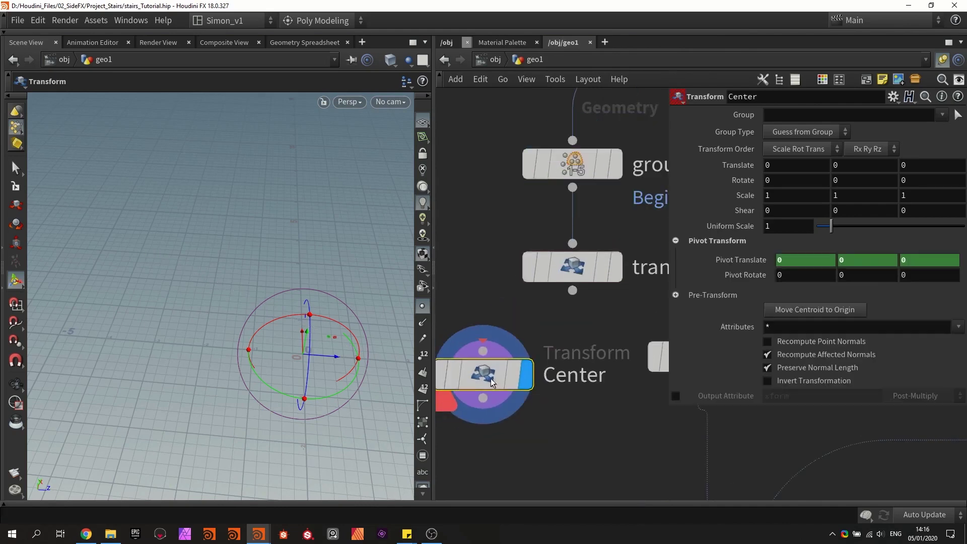
Show the Center node's Pivot Translate expressions and copy centroid("0", D_X) from the X pivot's expression editor
click(741, 263)
click(806, 261)
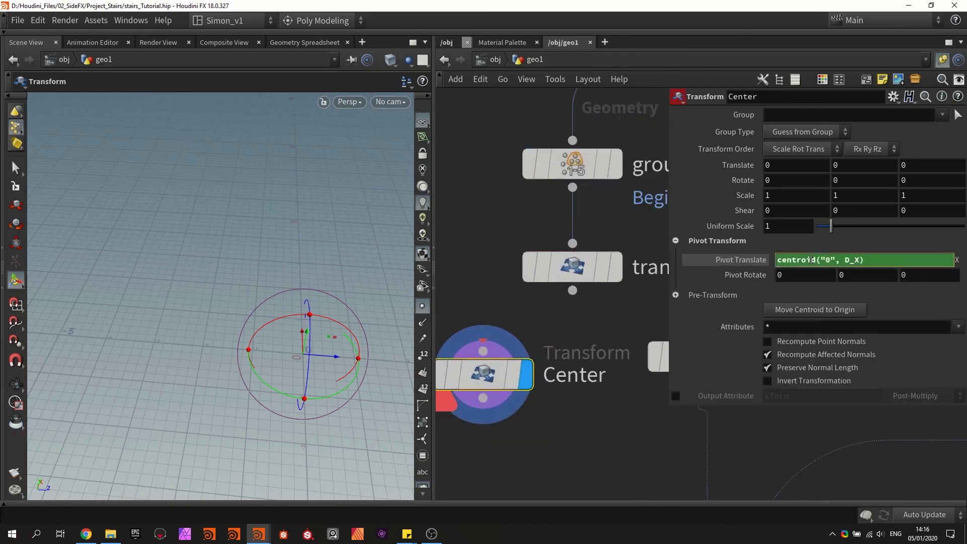
key(alt+e)
drag(823, 181, 706, 182)
key(ctrl+c)
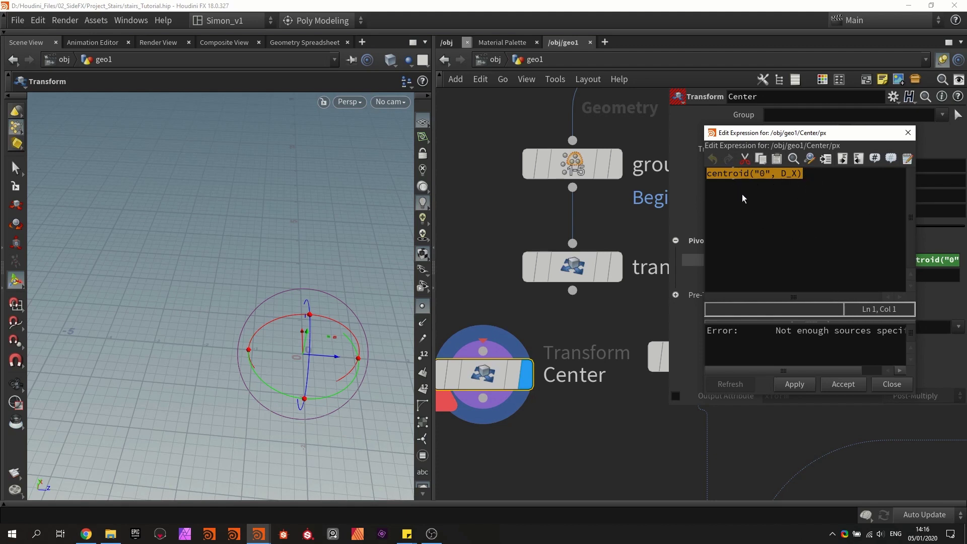
click(824, 198)
key(ctrl+v)
key(ctrl+z)
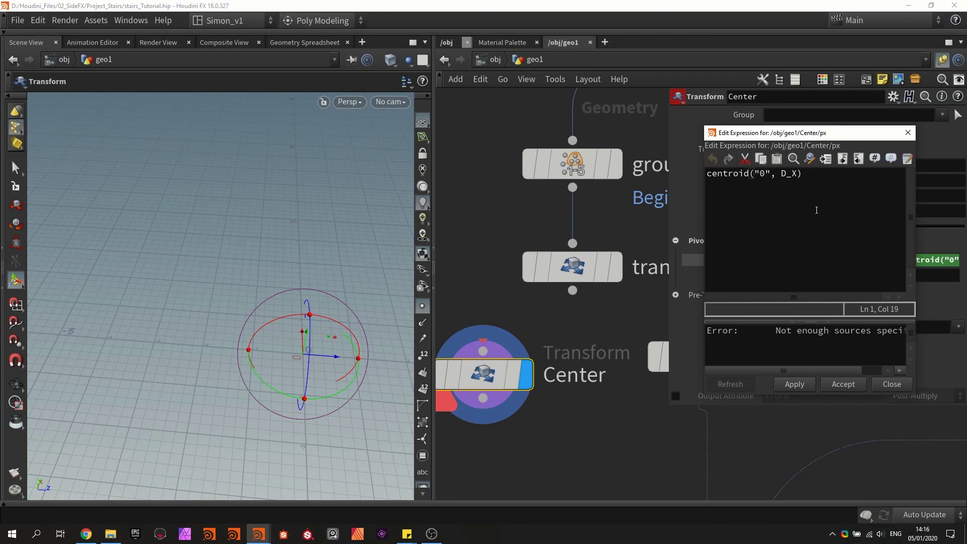
Give the Center node's Y and Z Pivot Translate the expressions centroid("0", D_Y) and centroid("0", D_Z)
key(BackSpace)
text(Y)
click(908, 133)
key(alt+e)
key(BackSpace)
text(Z)
click(909, 132)
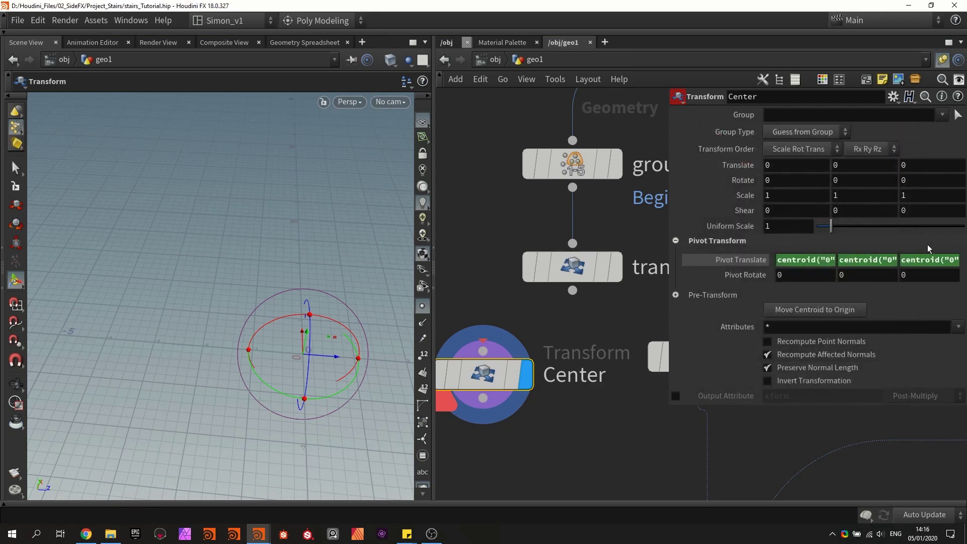
key(alt+e)
drag(796, 175, 790, 174)
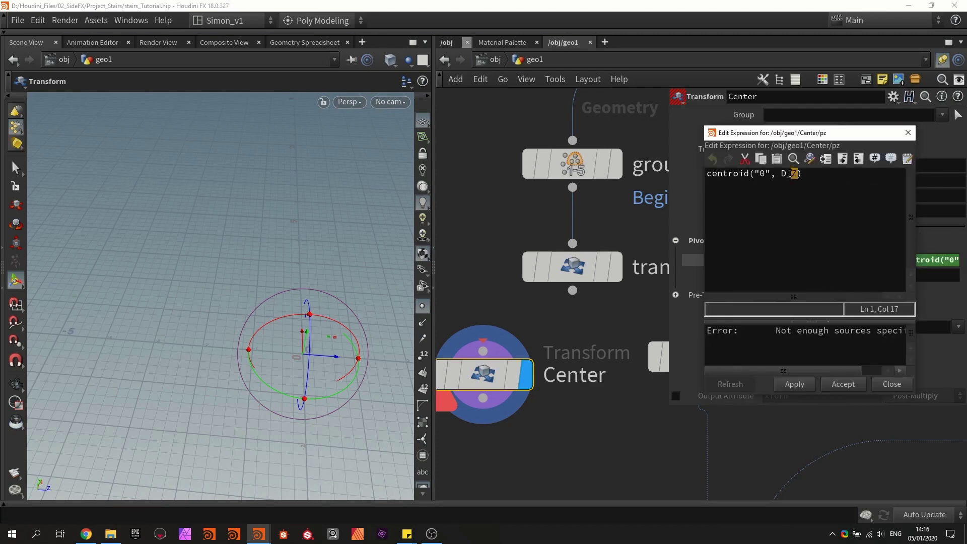
click(908, 132)
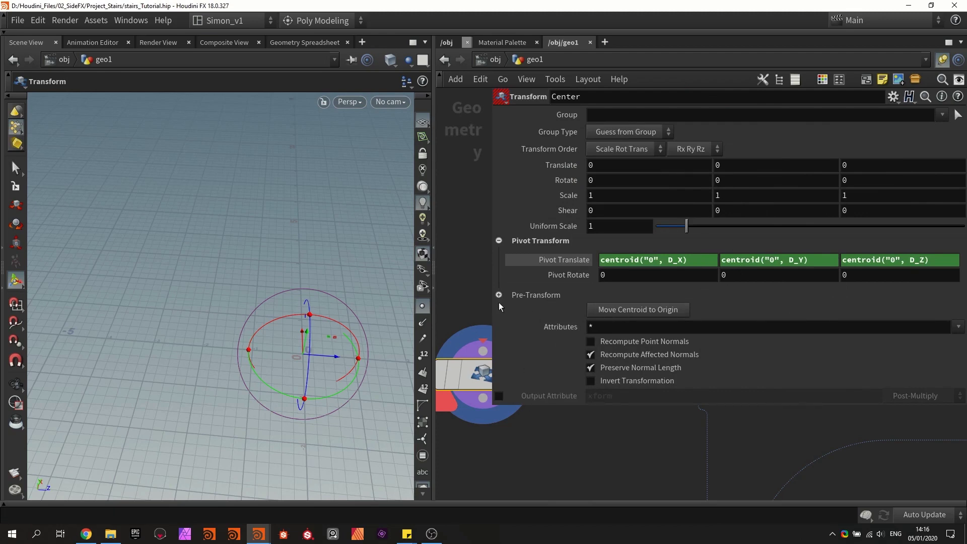
drag(490, 308, 713, 300)
Replace the plain Transform node with the Center node, fed by the Begin_end group node and displayed
scroll(525, 340, down, 3)
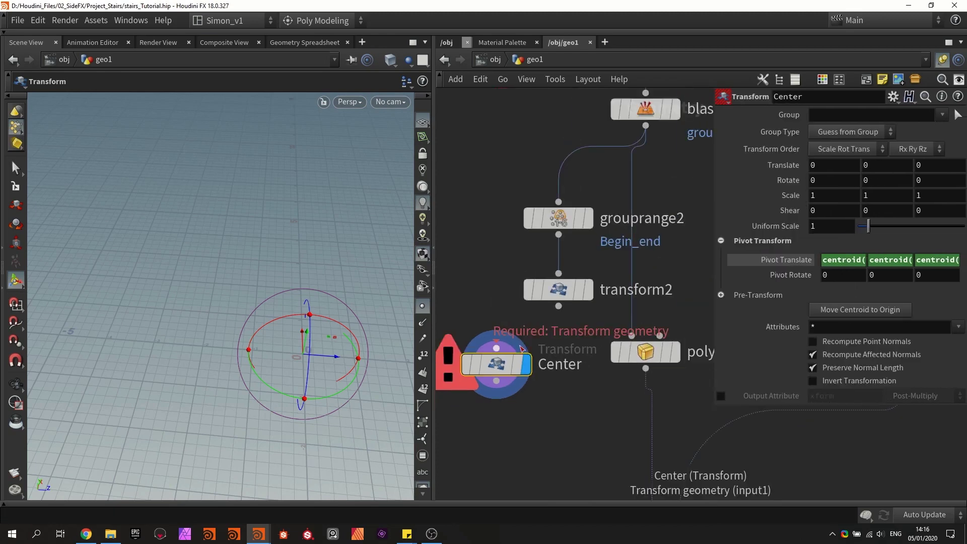
click(561, 289)
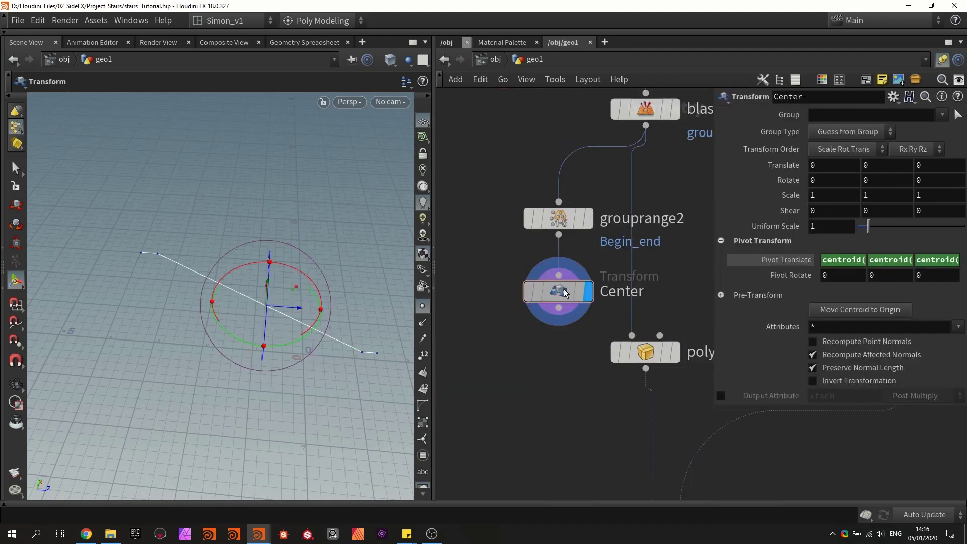
alt+drag(303, 316, 272, 292)
key(Return)
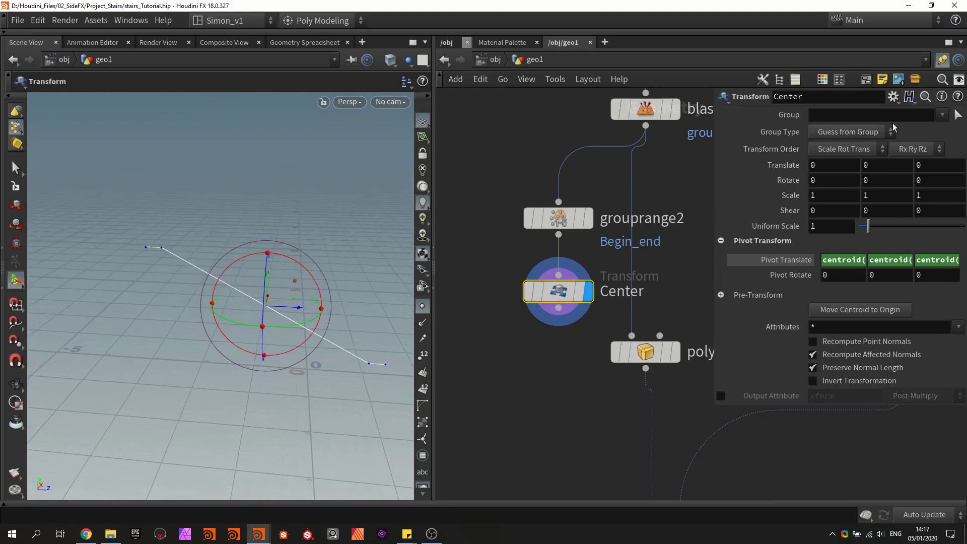
Limit the Center transform to the Begin_end group and scale those points along Z to about 0.66
click(942, 115)
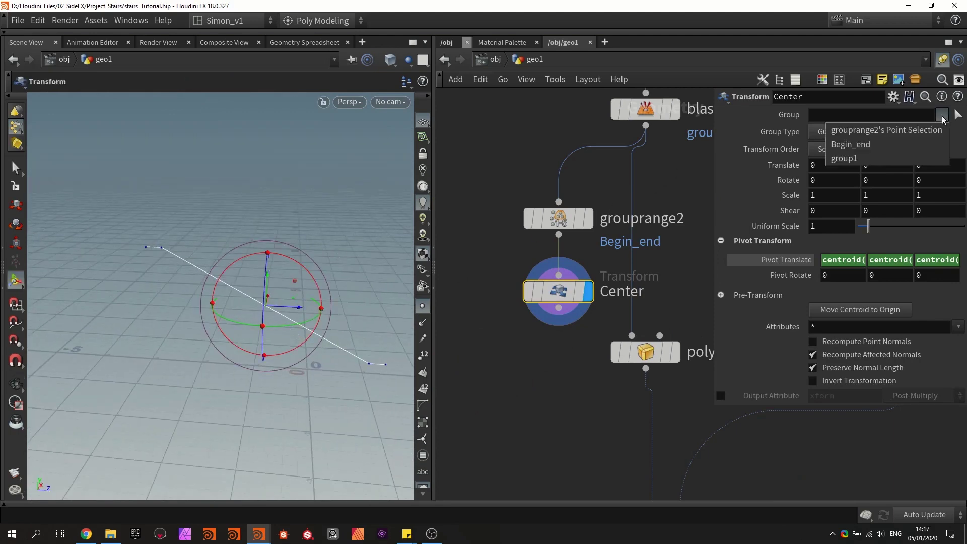
click(915, 146)
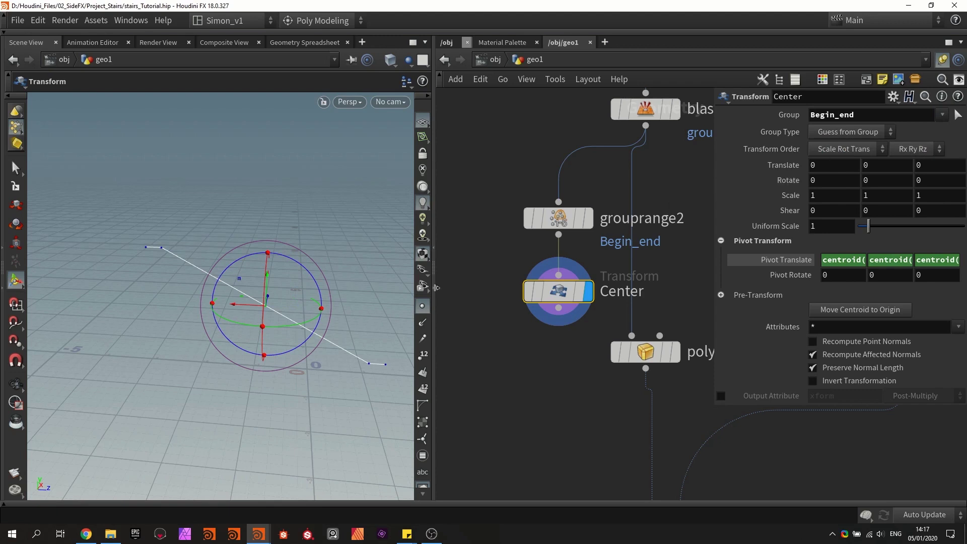
key(e)
mouse_move(214, 302)
mouse_down()
mouse_move(168, 301)
mouse_move(278, 318)
mouse_move(215, 304)
mouse_up()
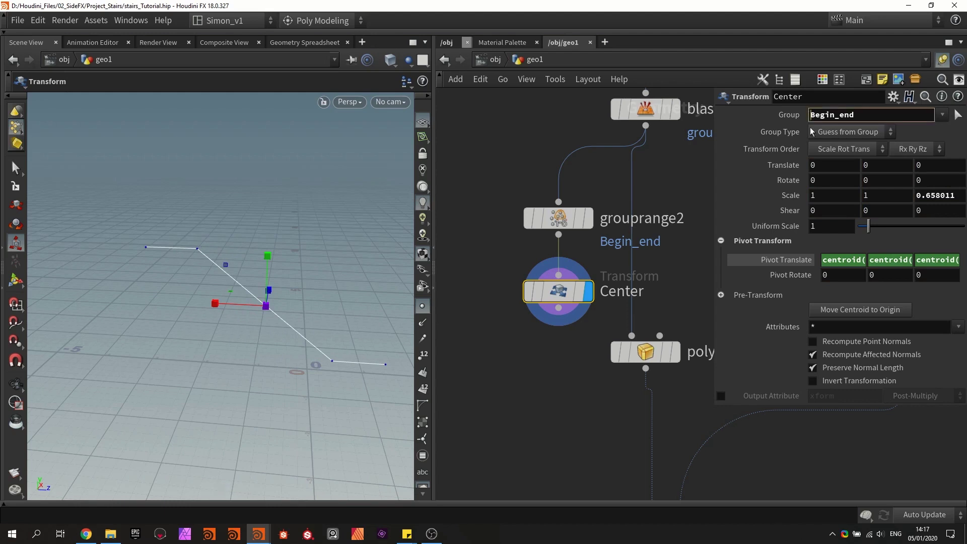
Invert the Center transform's group to !Begin_end and scale the affected end points along Z to about 1.56
text(!)
key(Return)
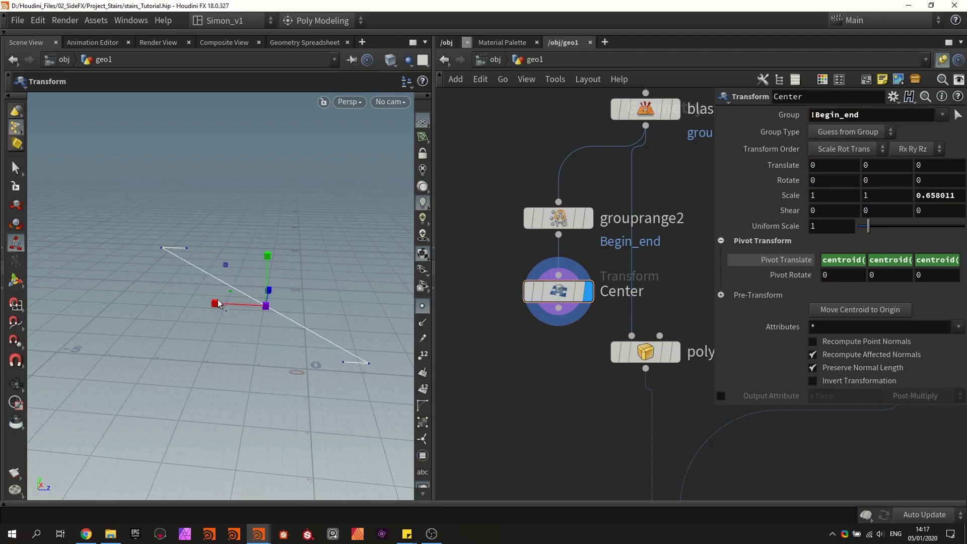
drag(218, 302, 154, 262)
scroll(161, 255, down, 2)
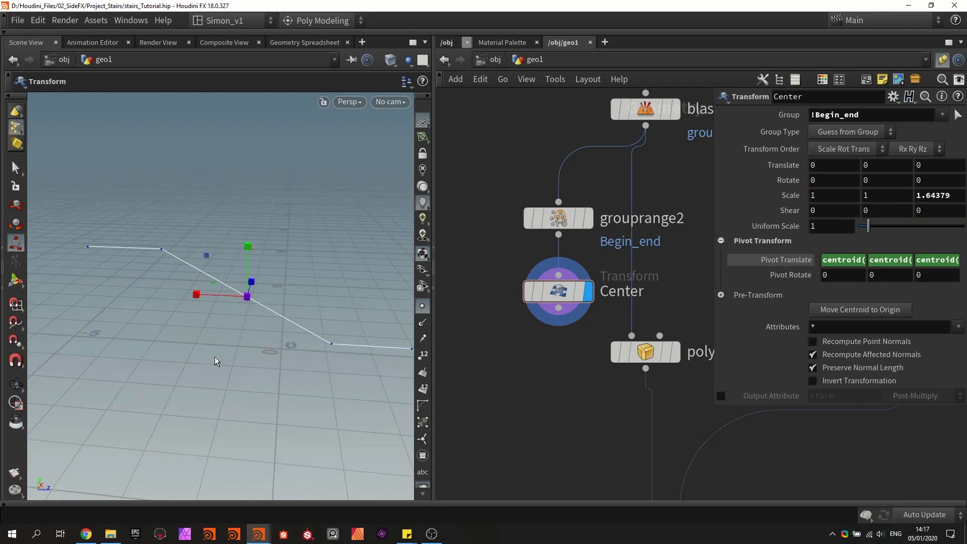
drag(195, 298, 188, 328)
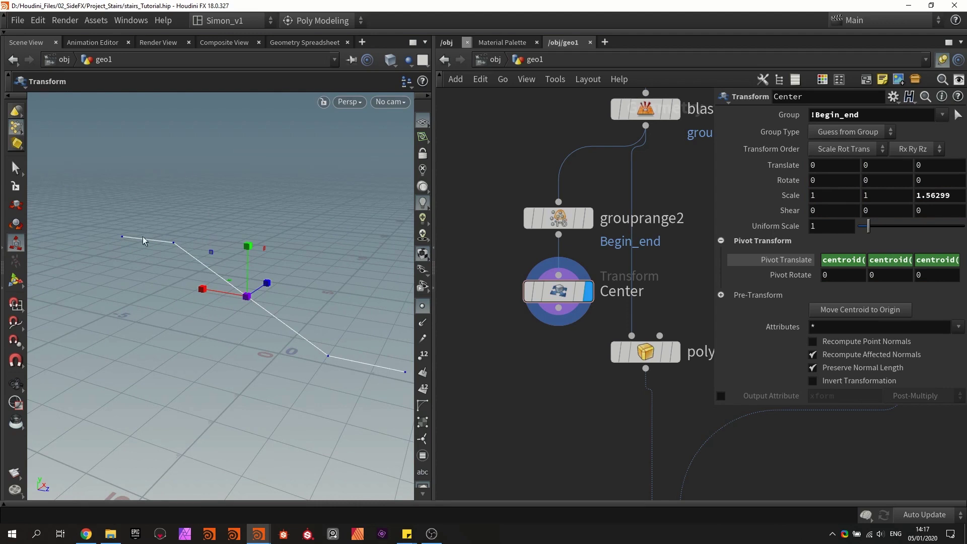
mouse_move(202, 289)
mouse_down()
mouse_move(189, 286)
mouse_move(210, 292)
mouse_move(188, 286)
mouse_up()
key(ctrl+z)
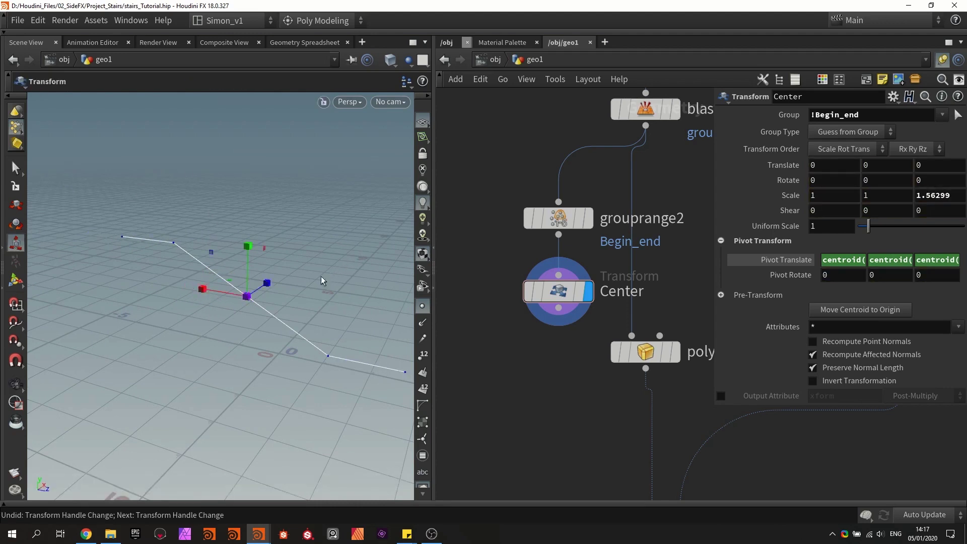
Wire the Center node into polybevel2 and move grouprange2 and Center into line beneath blast1
alt+drag(321, 279, 356, 281)
drag(559, 308, 631, 336)
drag(574, 364, 521, 188)
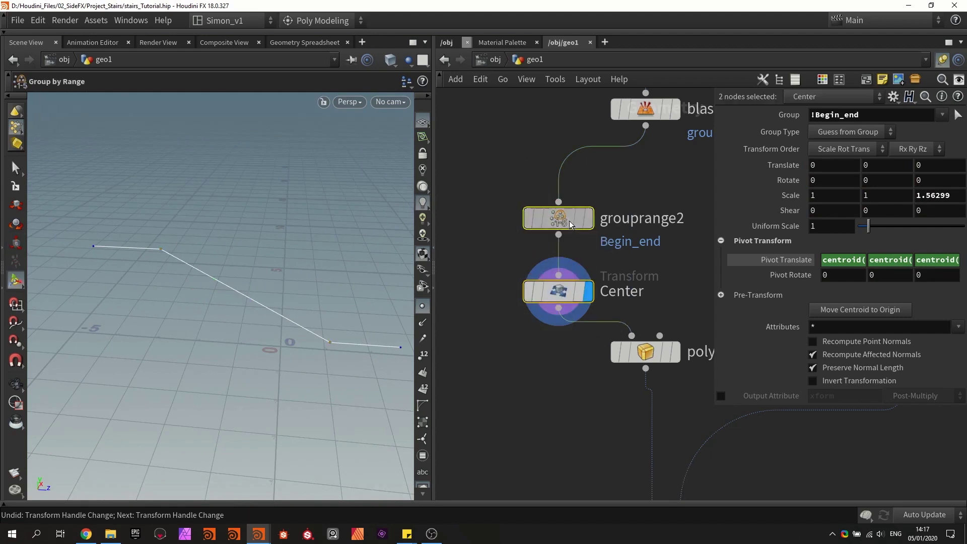
drag(569, 220, 655, 182)
Save the stairs_Tutorial.hip scene
scroll(617, 174, down, 3)
middle_drag(605, 250, 521, 186)
scroll(521, 189, down, 2)
key(ctrl+s)
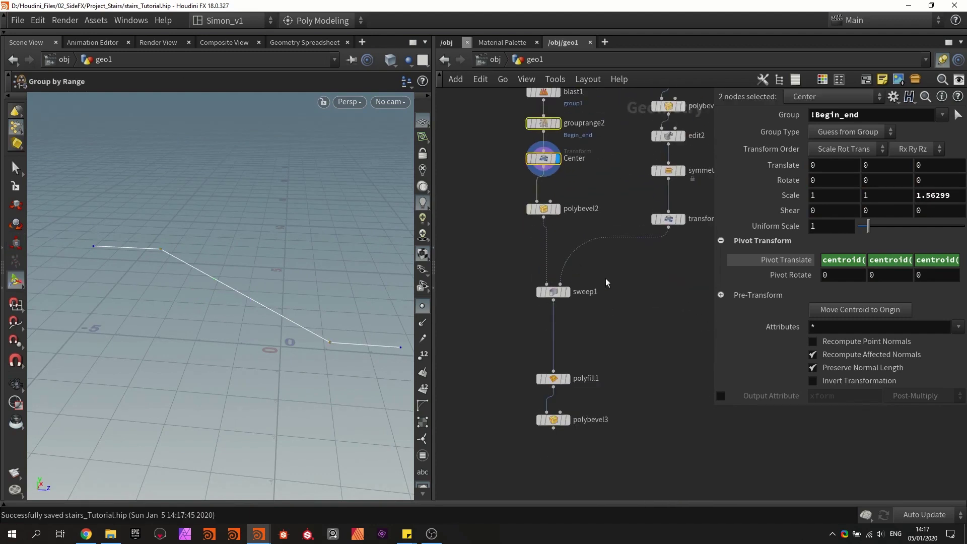
Display the result of polybevel3, inspect the swept ramp, and select the Center transform node
click(566, 421)
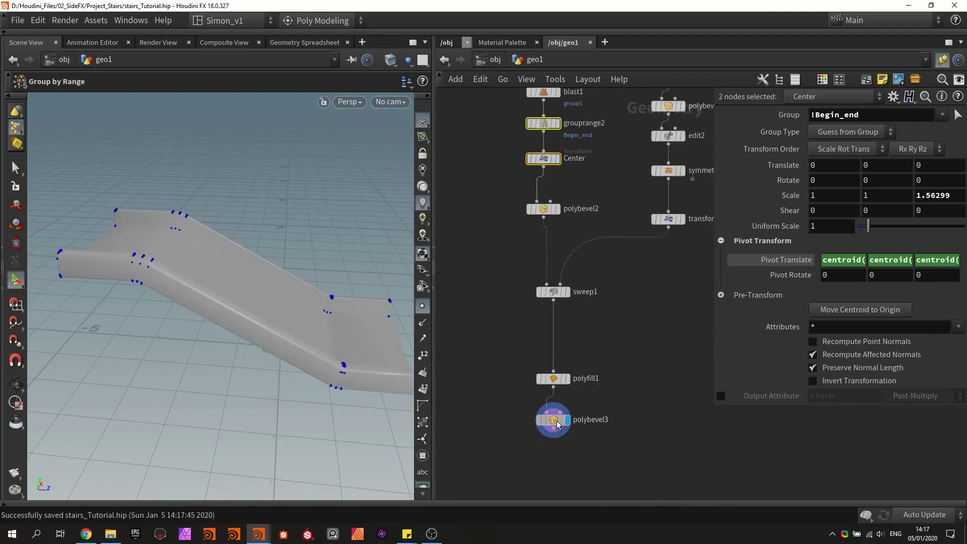
click(556, 422)
alt+drag(259, 298, 267, 227)
middle_drag(471, 164, 520, 253)
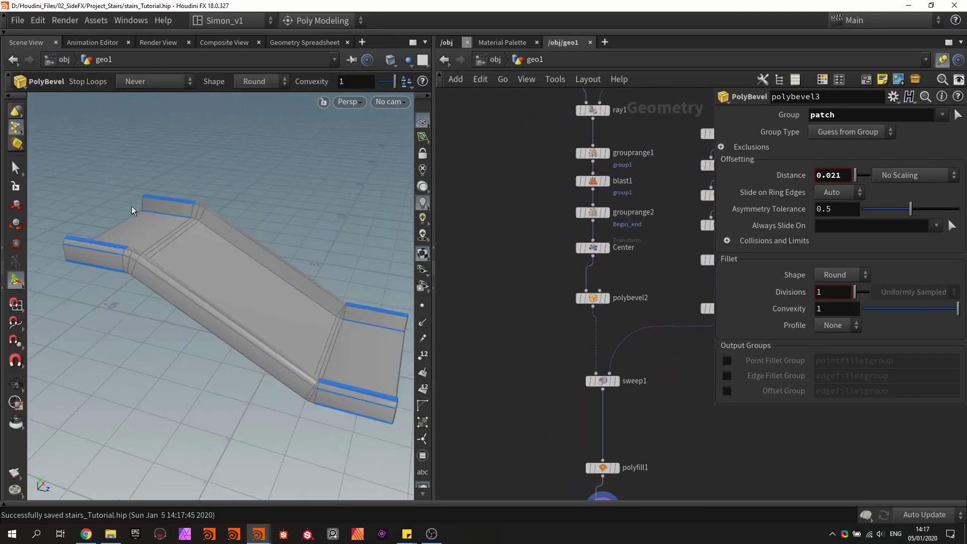
scroll(587, 248, up, 2)
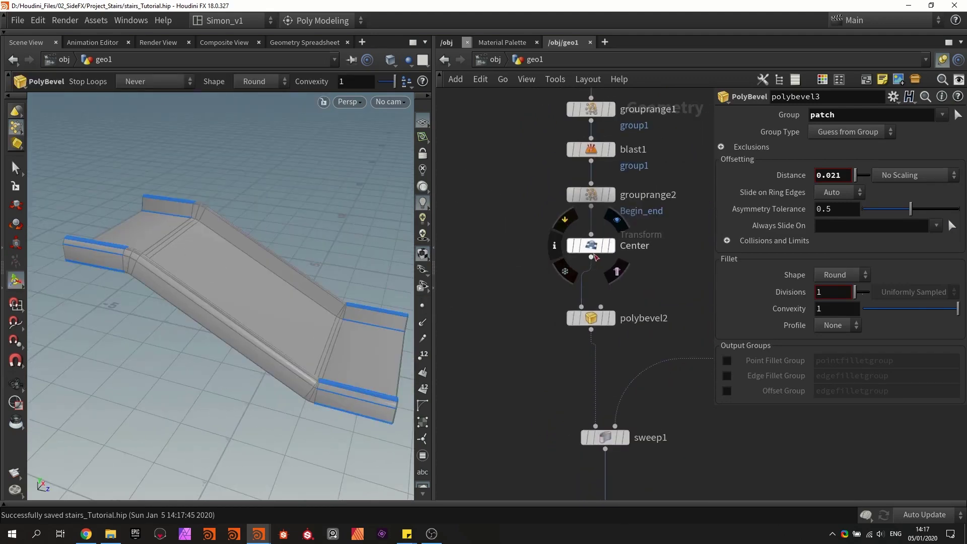
click(584, 248)
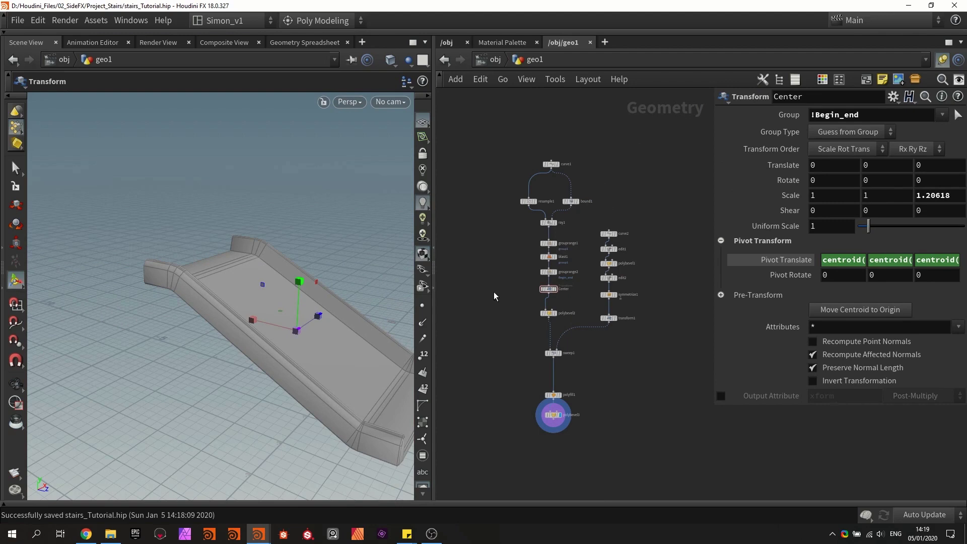
Add a new Curve node in the empty network area beside the existing stair node chain
middle_drag(501, 296, 571, 291)
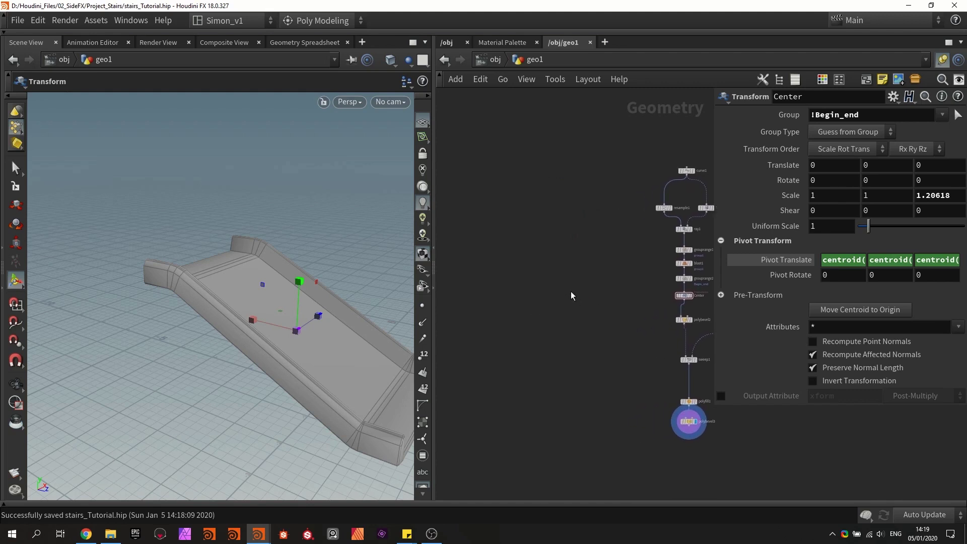
mouse_move(538, 248)
middle_down()
mouse_move(549, 259)
mouse_move(539, 229)
middle_up()
scroll(529, 229, up, 1)
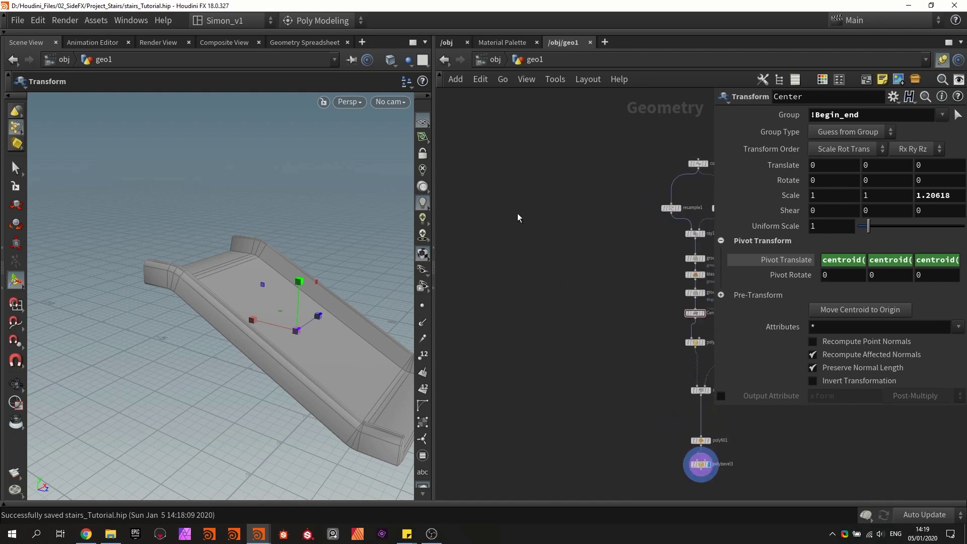
key(Tab)
text(curv)
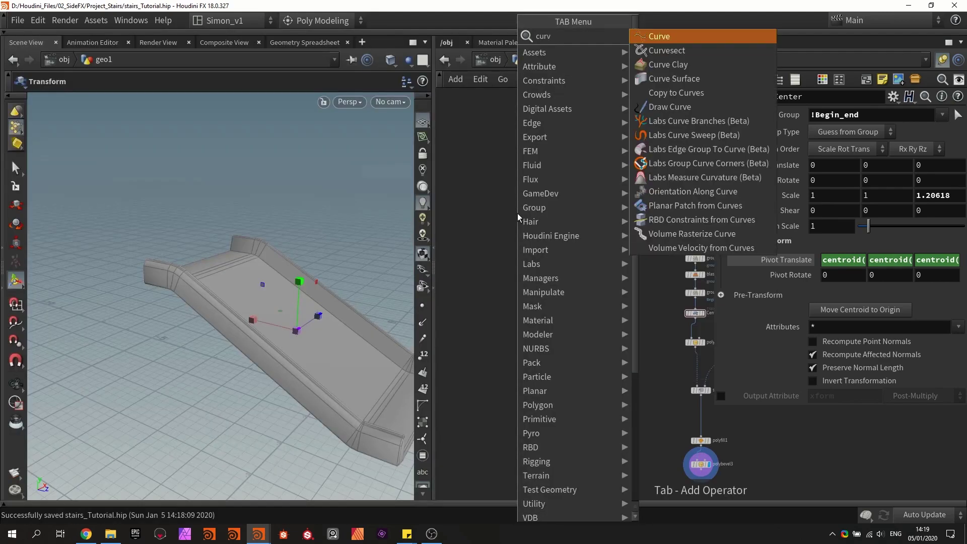
key(Return)
click(517, 212)
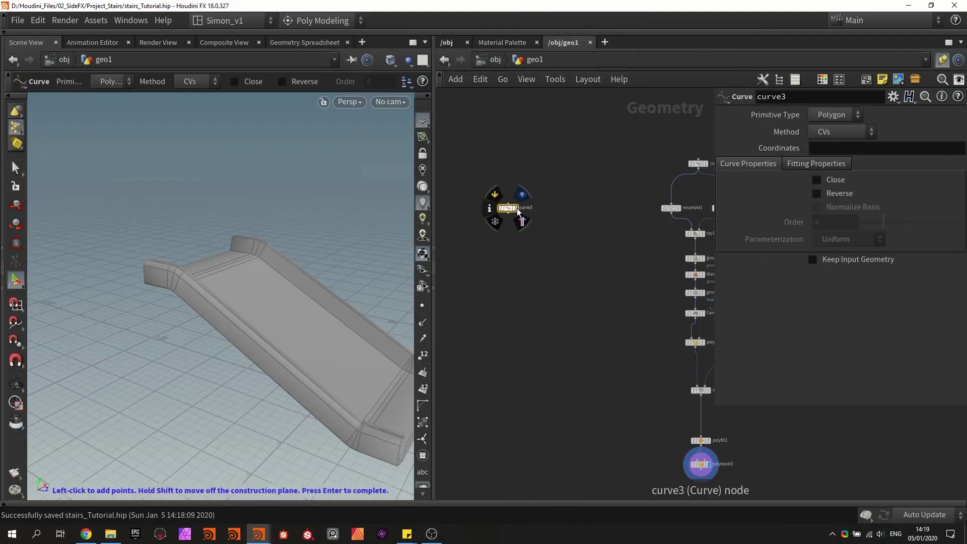
Draw a five-point open polygon profile in the top view, starting at the origin and passing through 0.4,0,0, and return to perspective
scroll(503, 211, up, 3)
key(space+2)
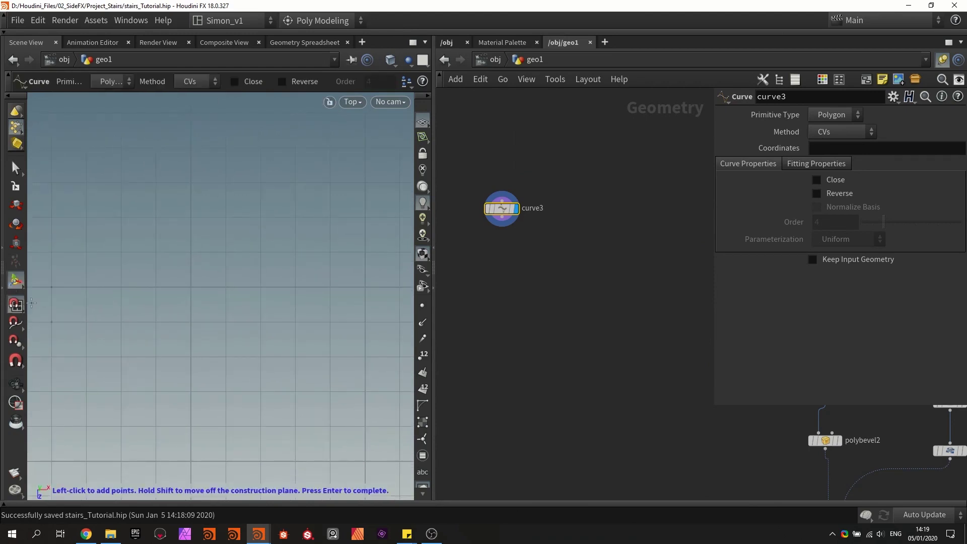
click(260, 287)
click(282, 276)
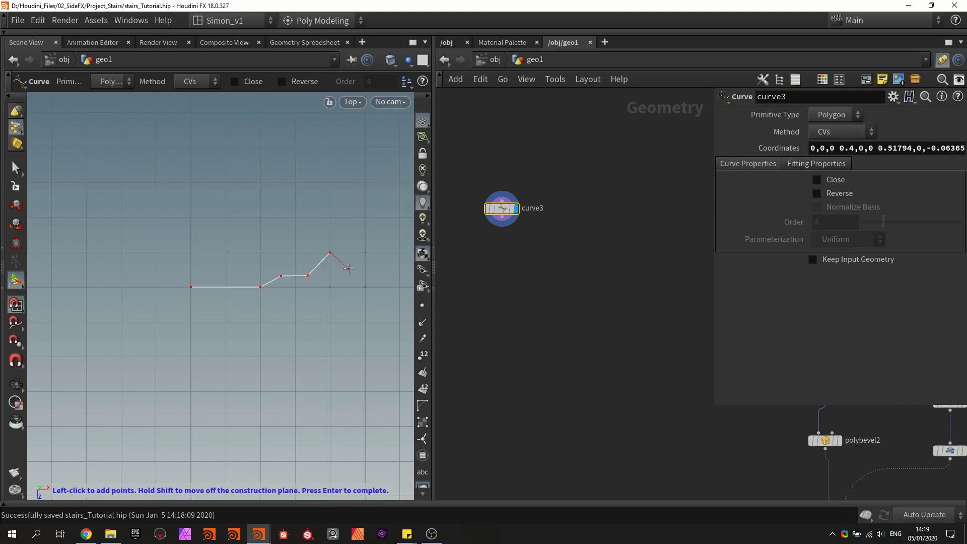
key(Return)
key(space+1)
Add a Labs Symmetrize node directly below curve3 and feed the curve into it
key(Tab)
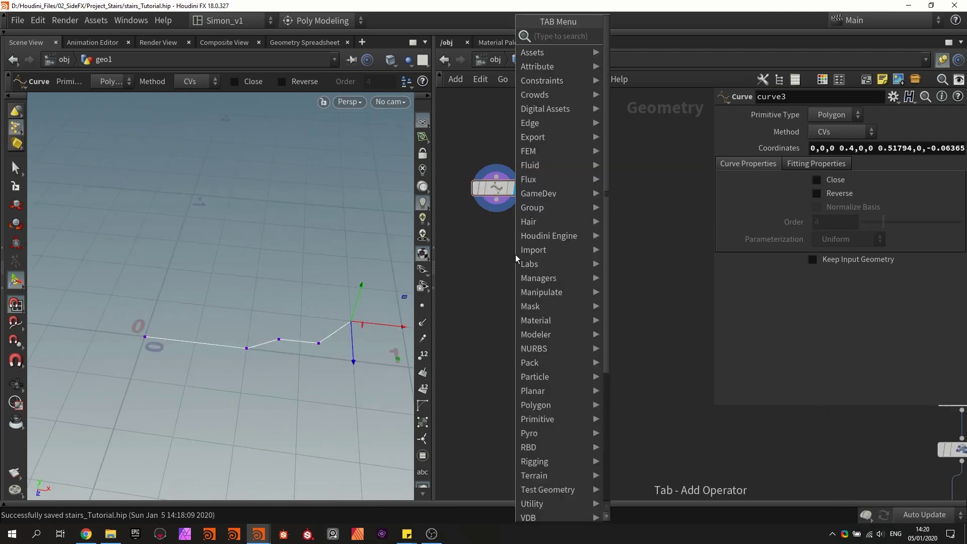
text(sy)
click(672, 65)
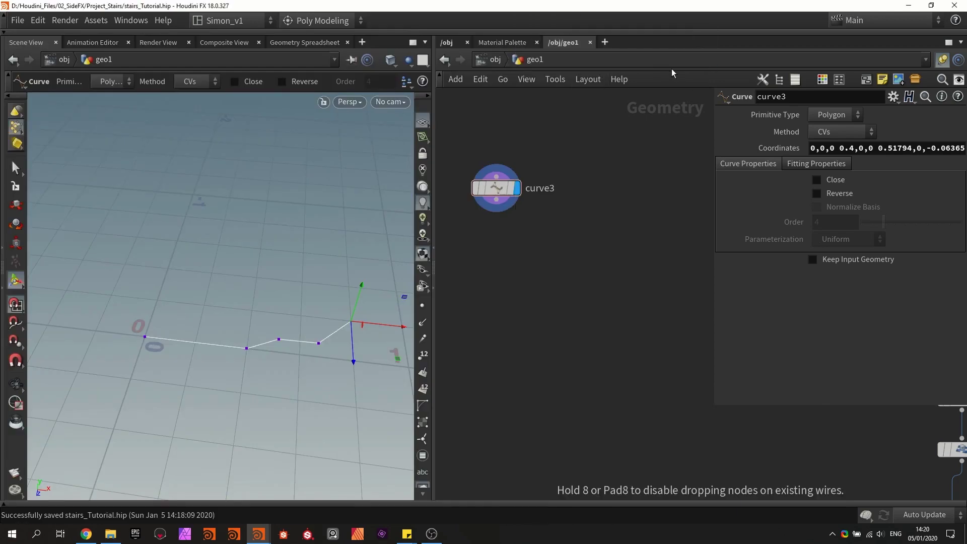
click(511, 240)
drag(503, 209, 494, 236)
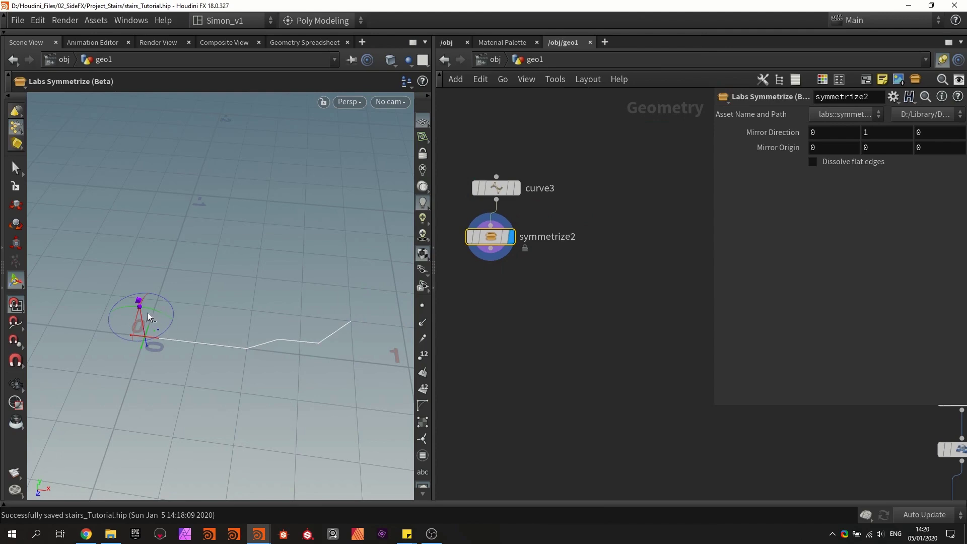
Set the Symmetrize mirror direction to 1, 0, 0 and move the node further below curve3
drag(148, 315, 247, 307)
key(space+g)
scroll(515, 282, up, 1)
drag(494, 230, 503, 290)
Add a PolyBevel node beside the profile chain, fed by curve3
key(Tab)
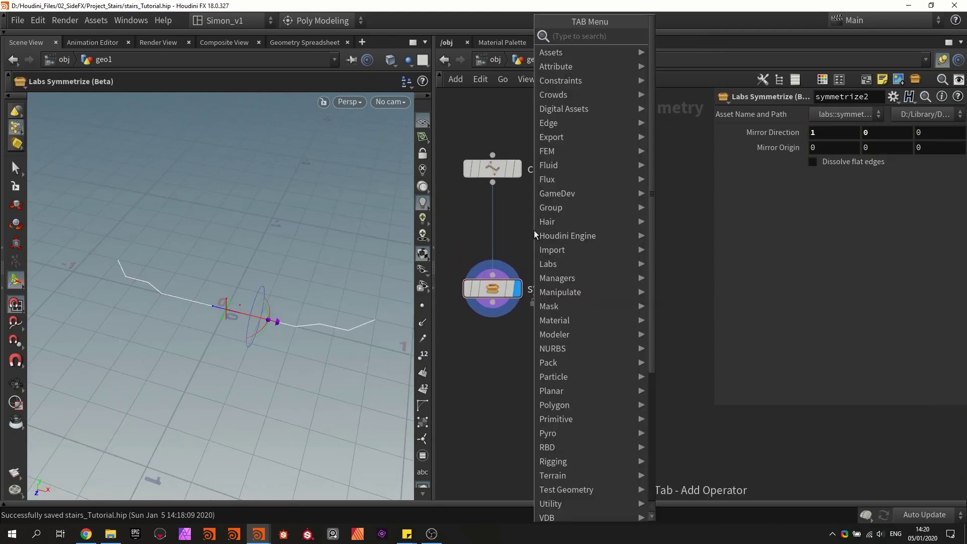
text(beve)
click(675, 50)
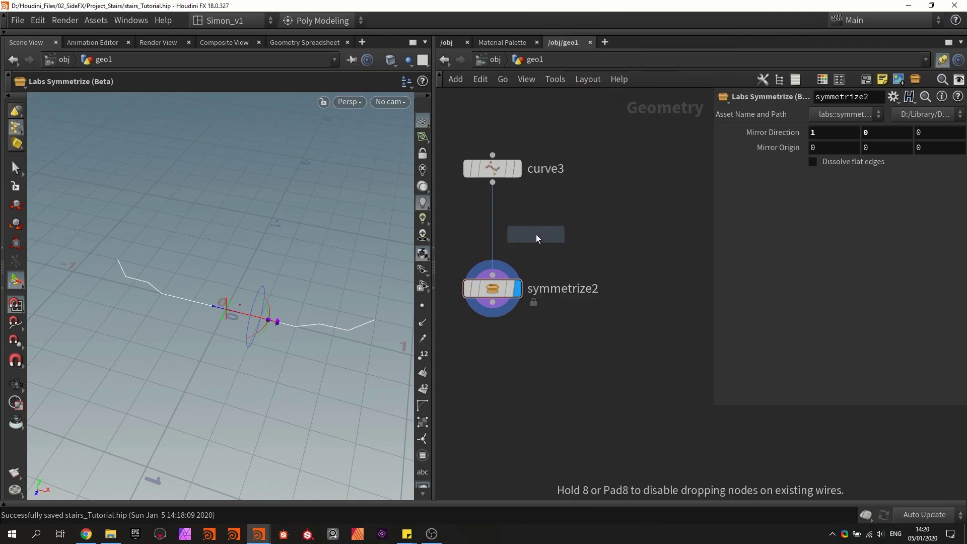
click(536, 234)
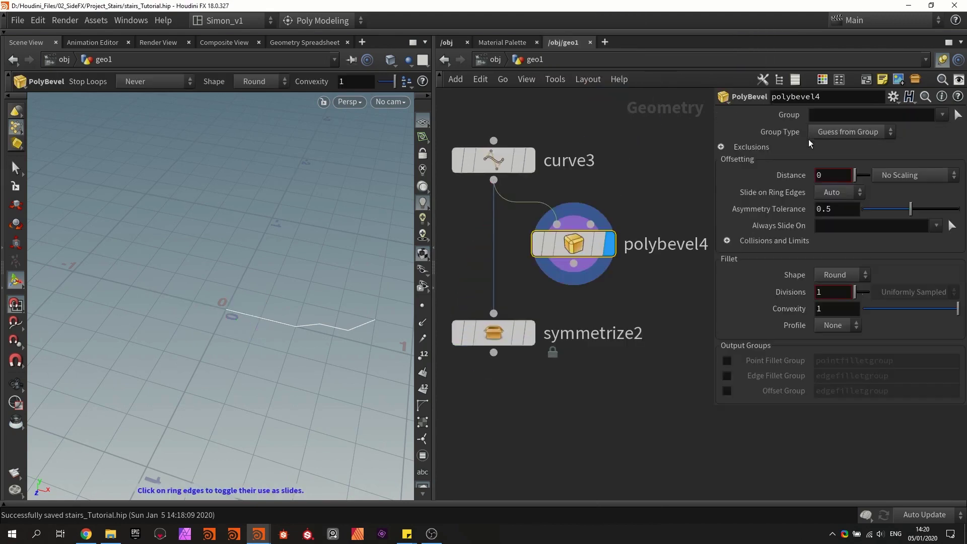
Set the new PolyBevel's group type to Points and its distance to 0.023
click(824, 128)
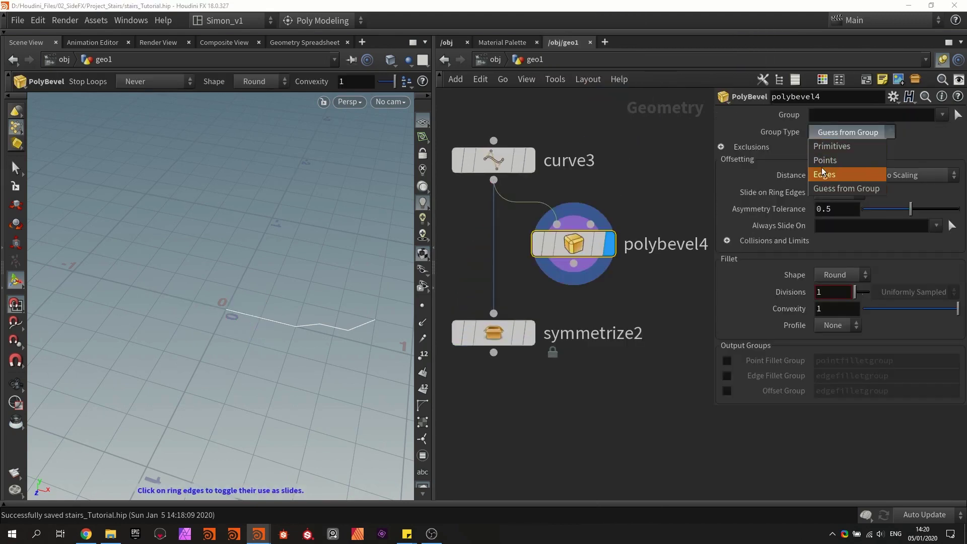
click(824, 174)
click(820, 133)
click(820, 160)
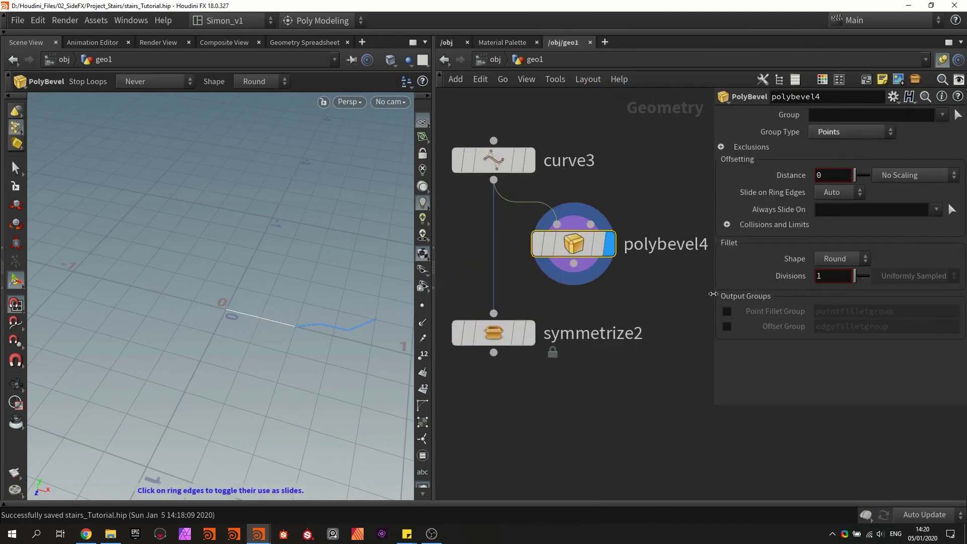
middle_drag(822, 176, 821, 232)
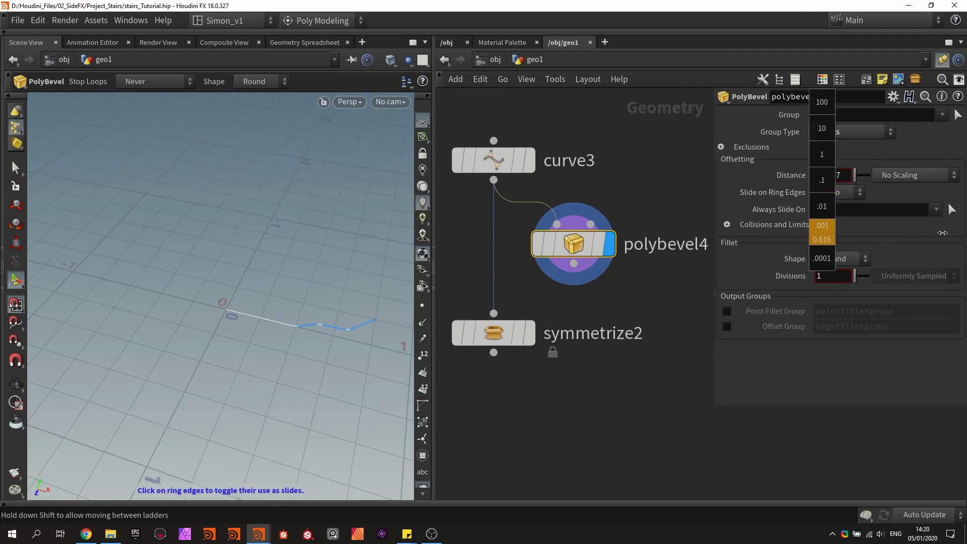
middle_drag(942, 233, 809, 190)
alt+drag(398, 326, 221, 307)
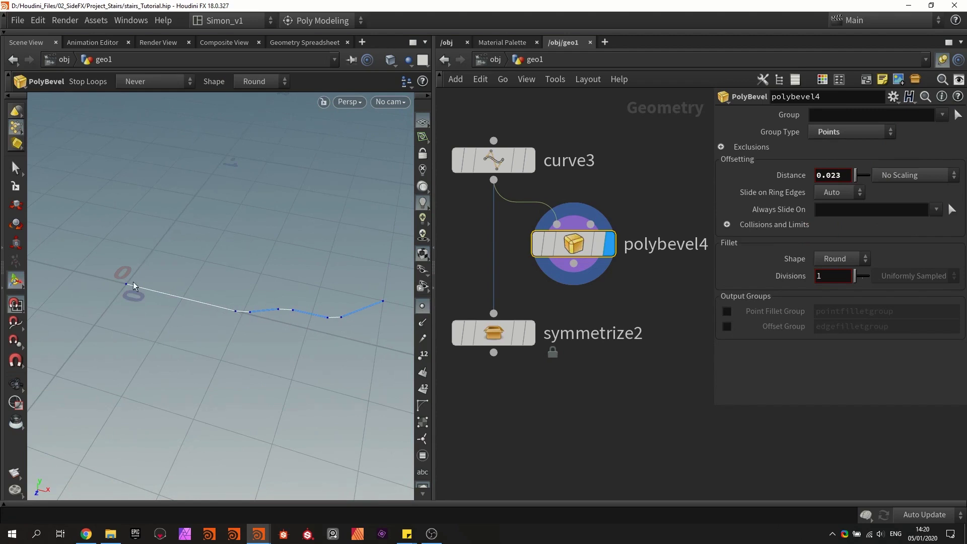
Insert the PolyBevel node into the wire between curve3 and symmetrize2, and save the scene
drag(563, 251, 492, 252)
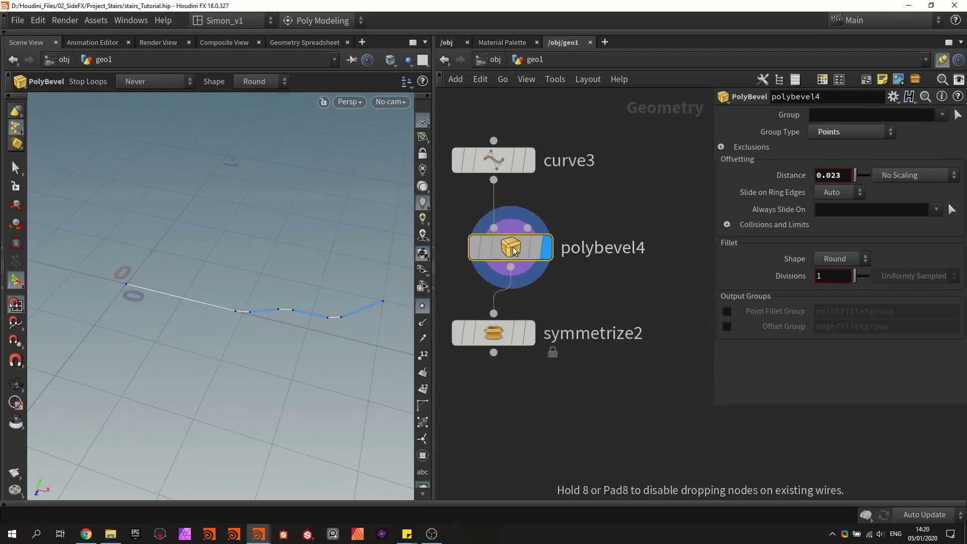
key(ctrl+s)
Add a Sweep node below symmetrize2 and connect the mirrored profile to its first input
scroll(598, 331, down, 4)
key(Tab)
text(swee)
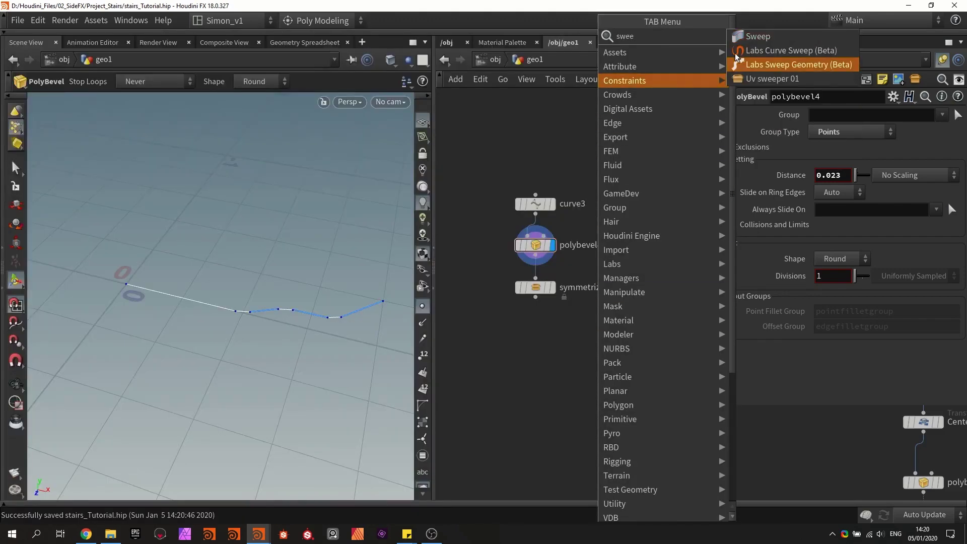
click(758, 37)
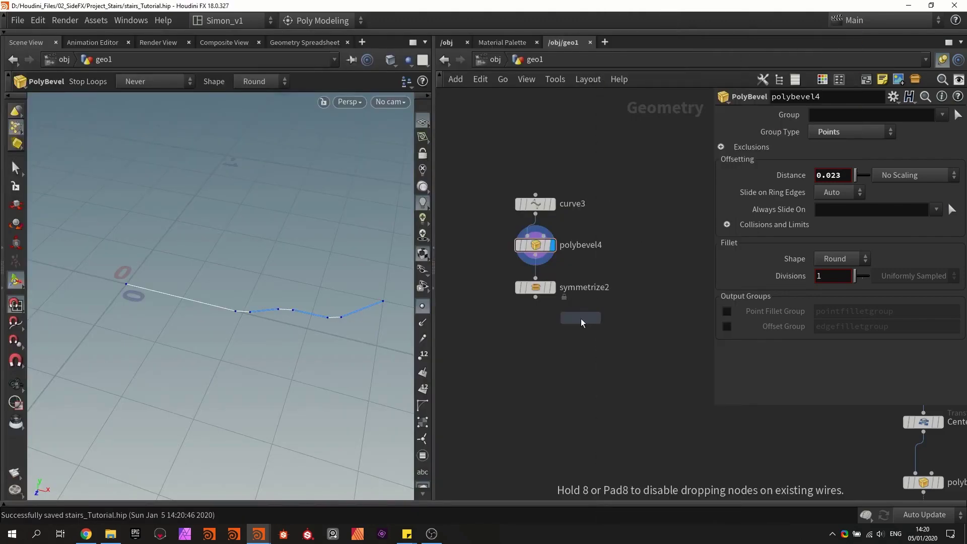
click(568, 335)
scroll(528, 296, up, 2)
drag(529, 292, 612, 354)
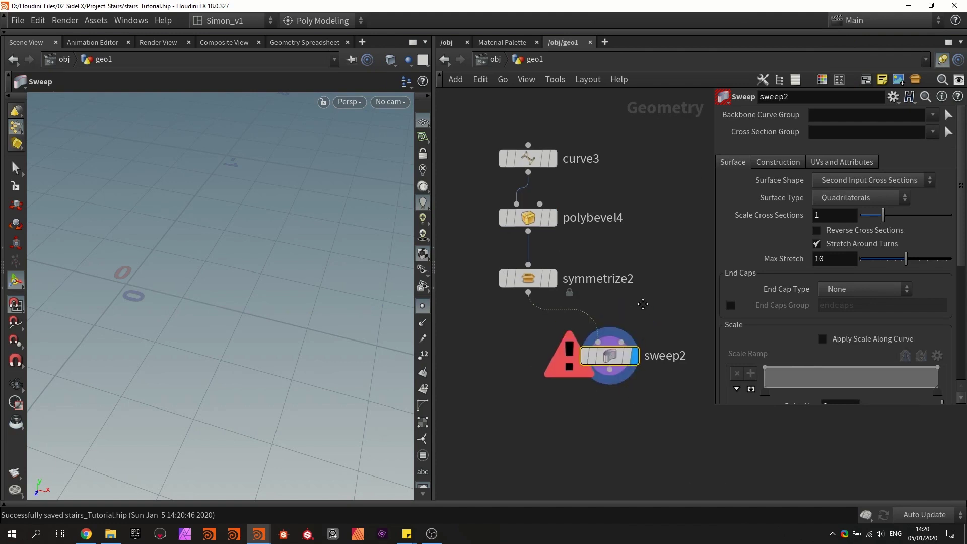
Add a new Curve node beside the curve3 chain and display it
middle_drag(641, 302, 545, 324)
scroll(542, 325, down, 1)
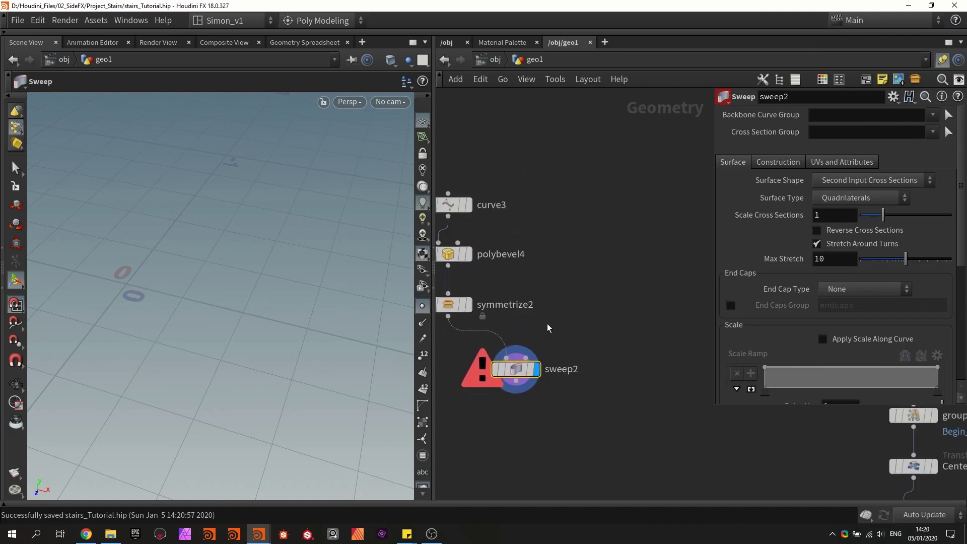
click(547, 325)
key(Tab)
text(curve)
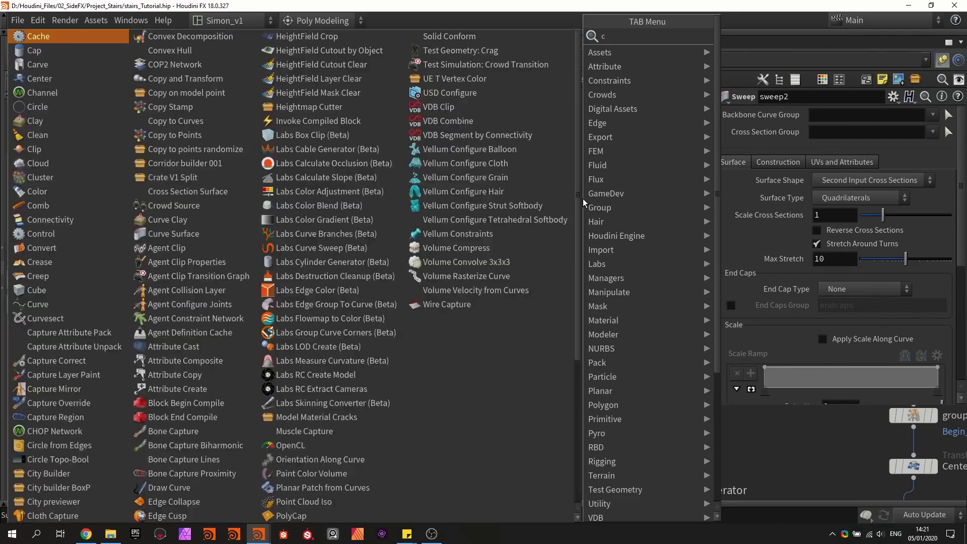
key(Return)
click(582, 198)
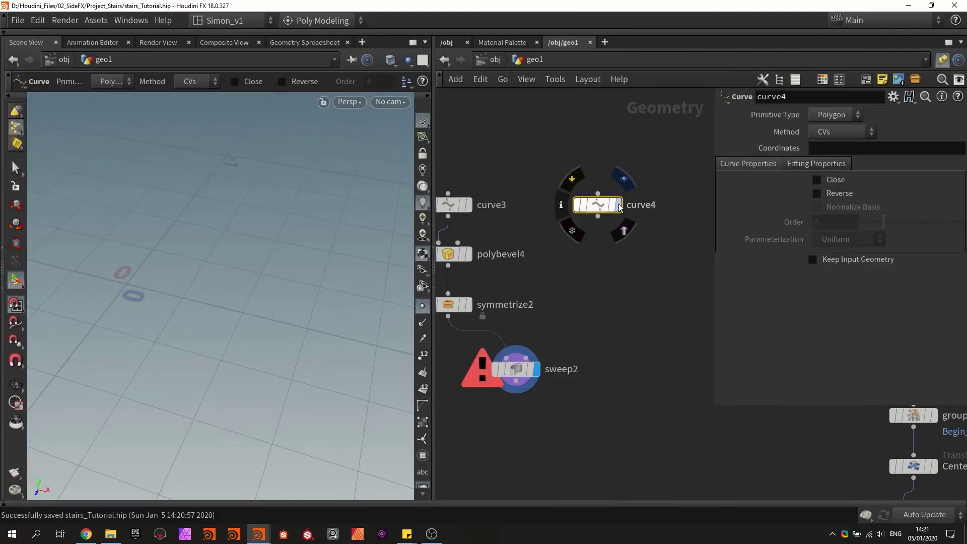
Draw a closed polygon profile in the front view, starting at the origin, with a raised angular lip at each end of a flat base
key(space+3)
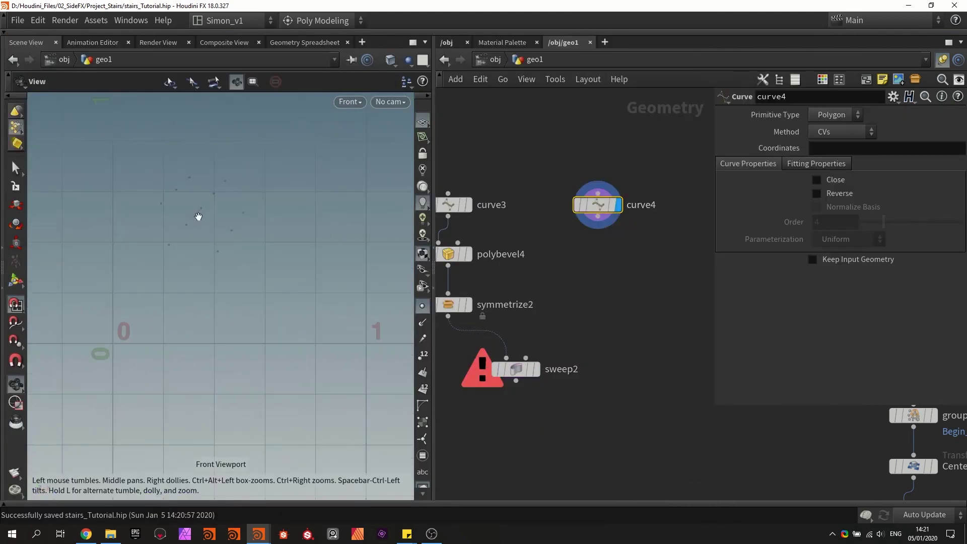
mouse_move(184, 359)
middle_down()
mouse_move(240, 337)
mouse_move(301, 333)
middle_up()
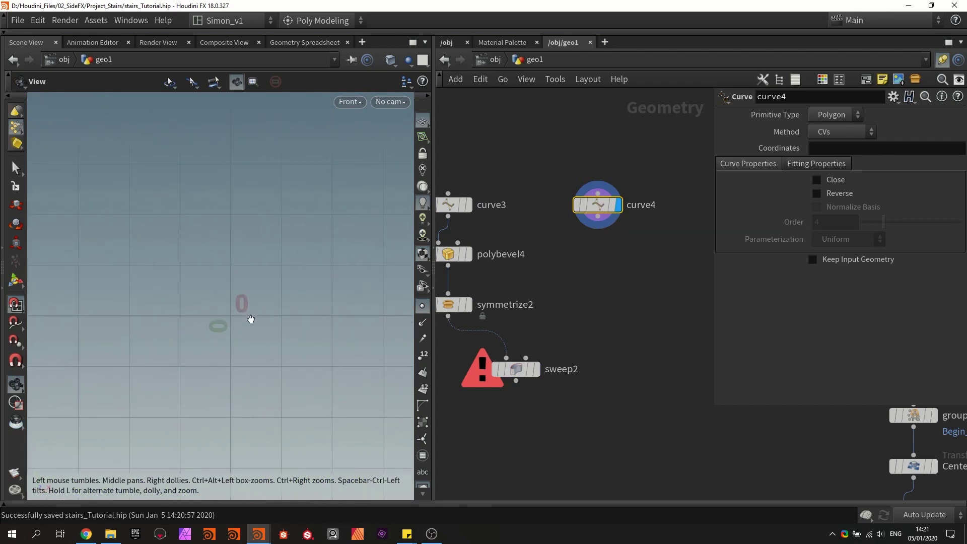
scroll(241, 320, up, 2)
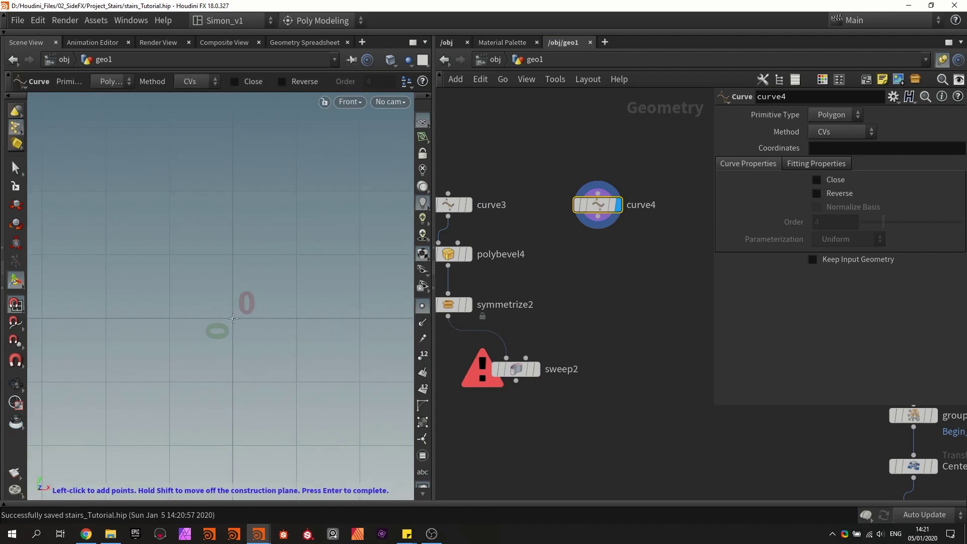
click(233, 318)
click(255, 291)
click(288, 291)
click(296, 319)
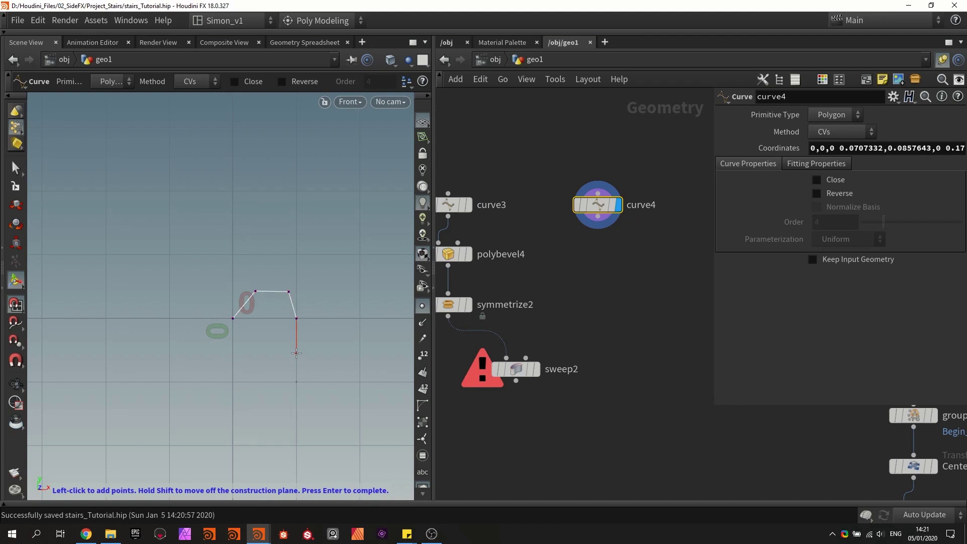
click(296, 353)
click(105, 352)
click(105, 292)
click(233, 319)
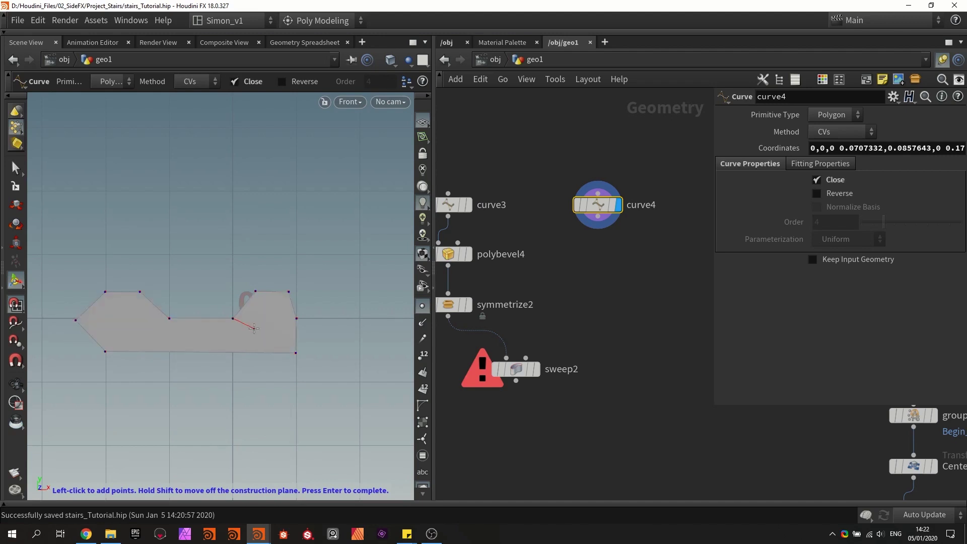
key(Return)
Turn off grid snapping and shift the two inner points of the profile's left lip outward to narrow it
click(170, 318)
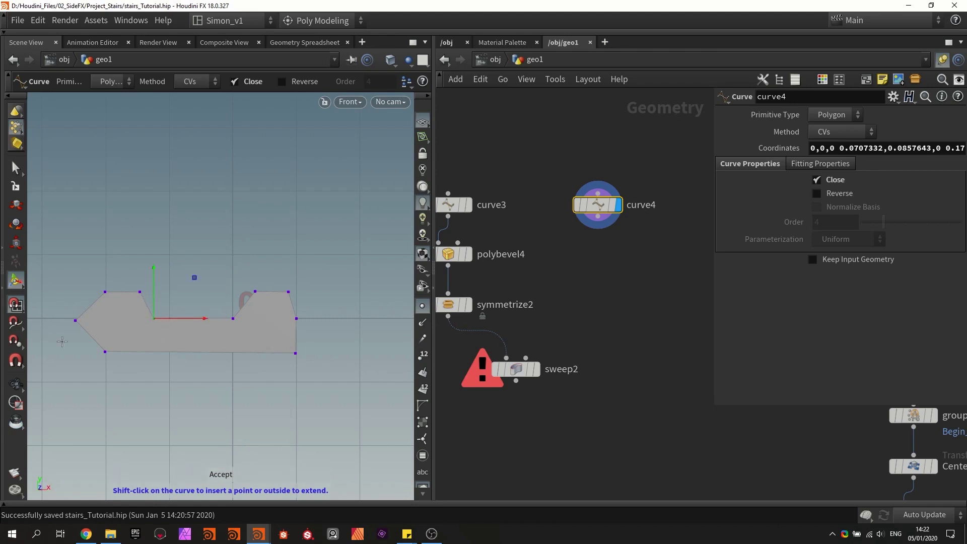
click(14, 307)
click(140, 292)
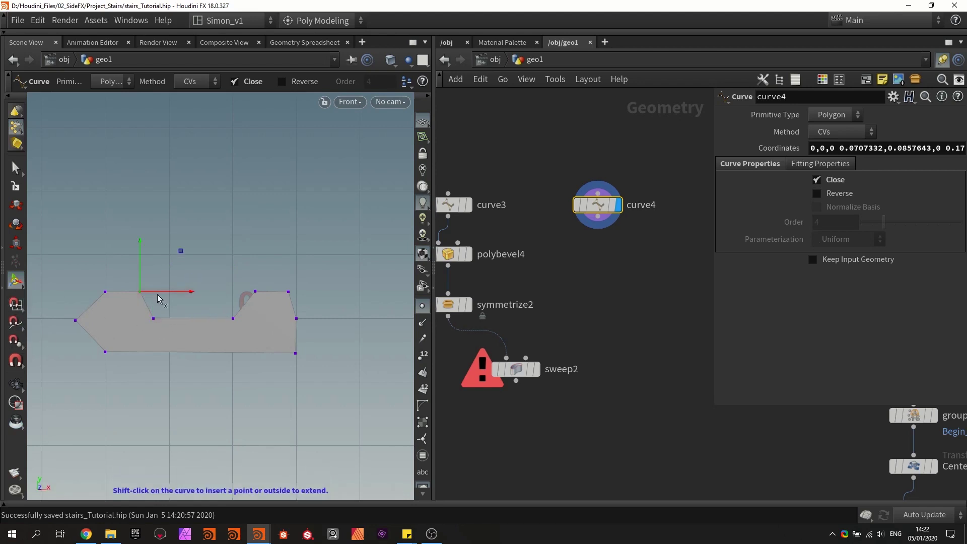
drag(159, 291, 141, 320)
click(154, 319)
click(609, 313)
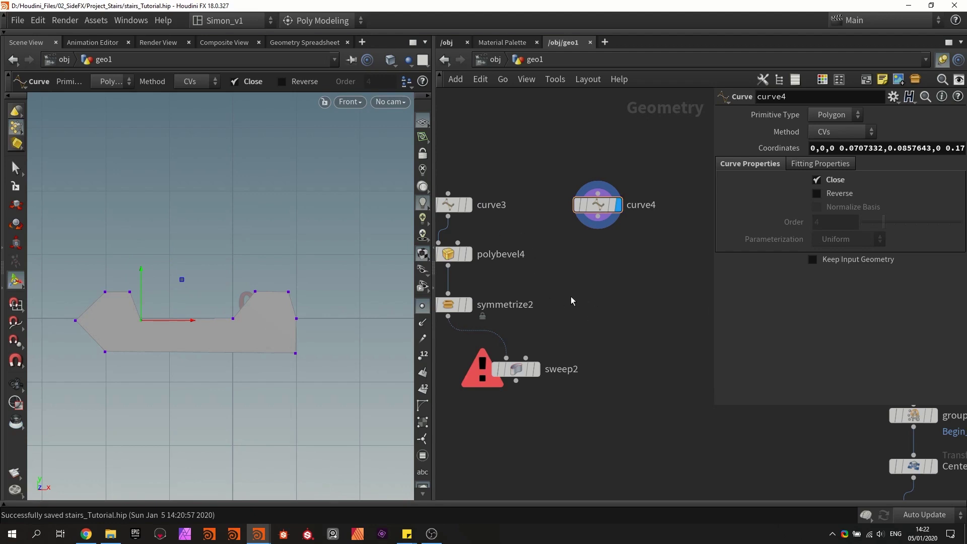
Connect curve4 to sweep2's second input and show the swept shape in the perspective view
drag(598, 218, 526, 358)
mouse_move(540, 371)
click(520, 370)
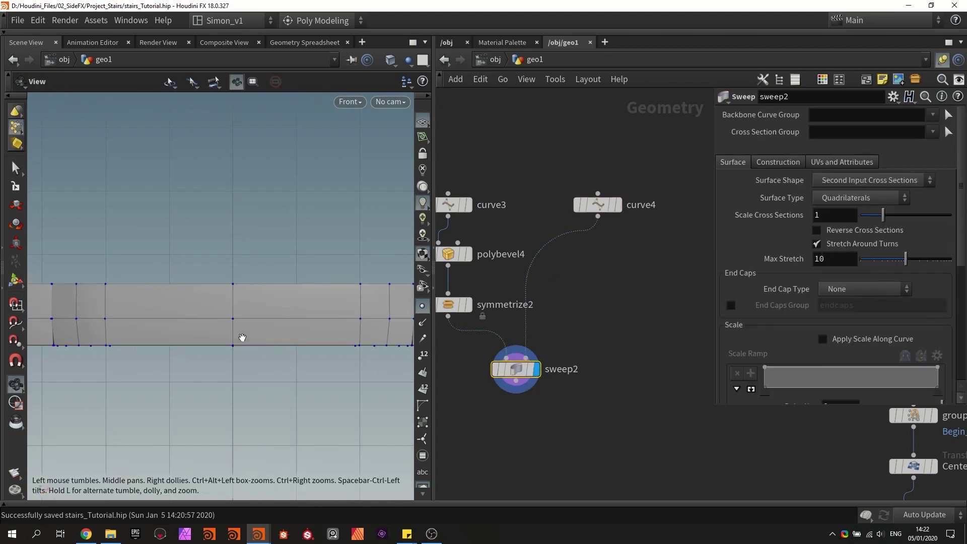
key(space+1)
drag(319, 287, 194, 282)
scroll(273, 290, down, 2)
key(Return)
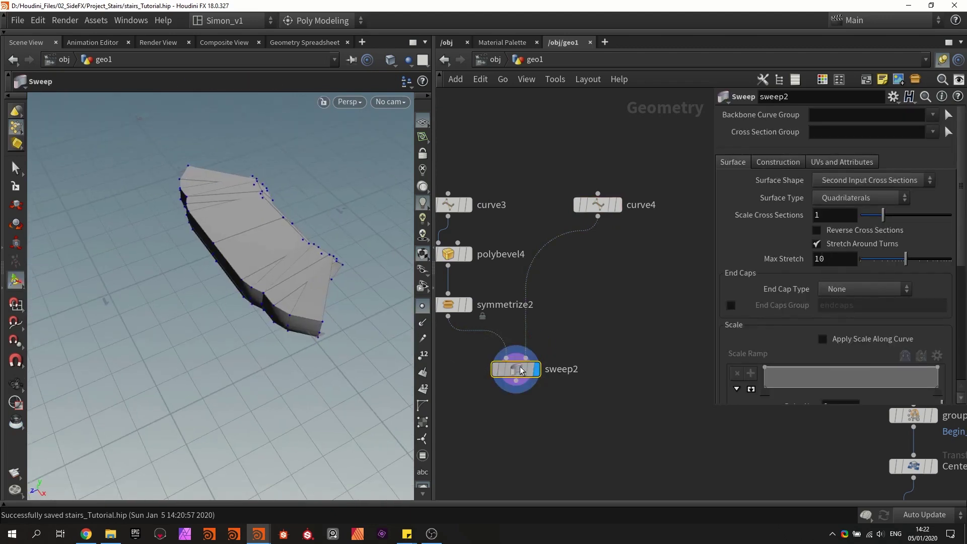
Set sweep2's Target Up Vector to Y Axis
click(774, 162)
click(846, 289)
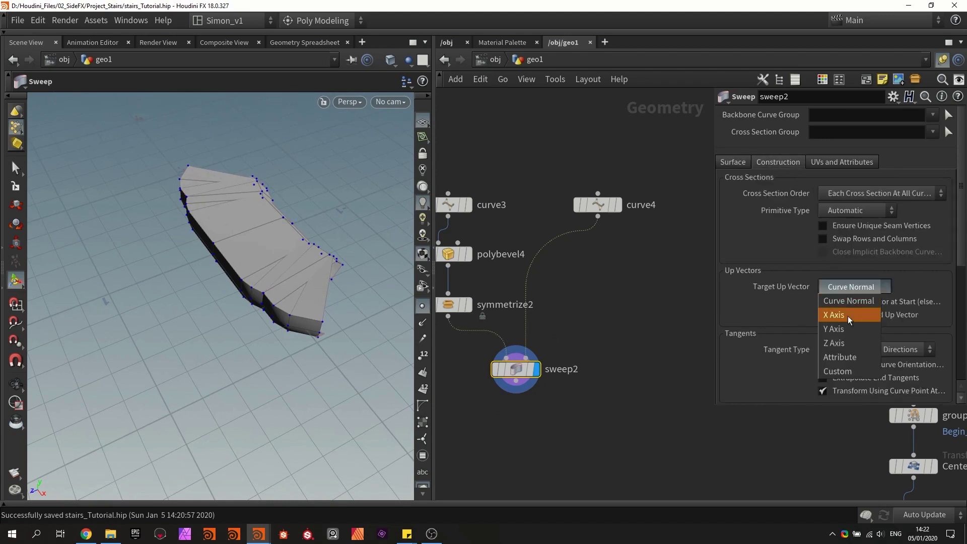
click(847, 327)
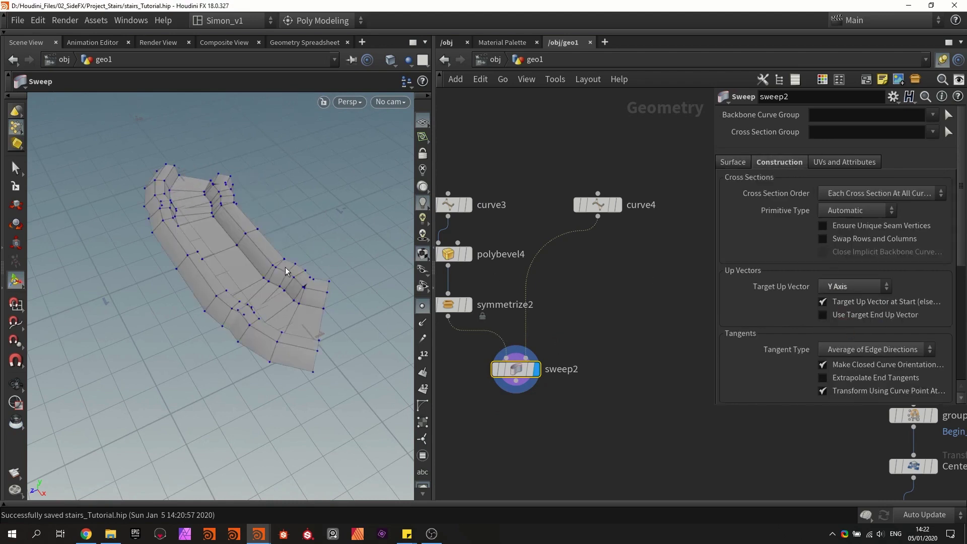
alt+drag(286, 271, 190, 240)
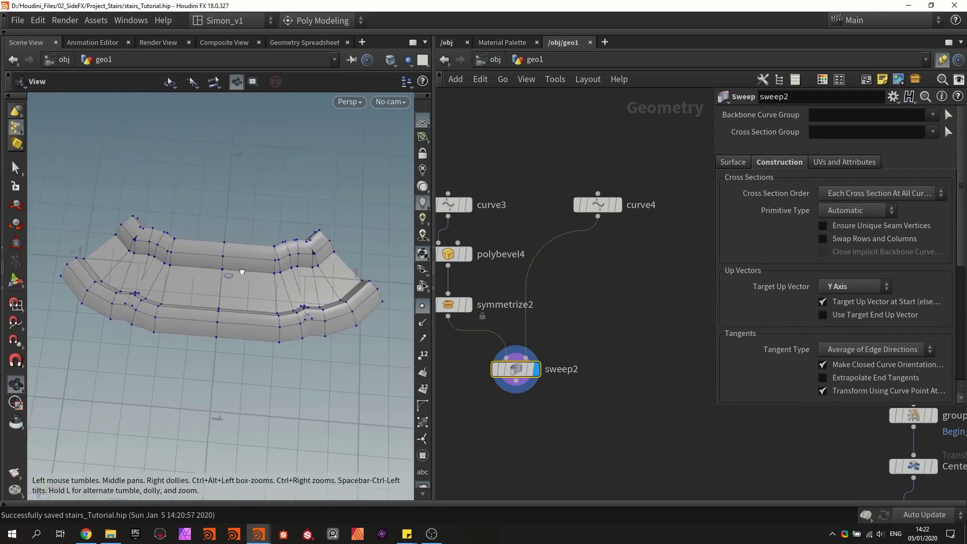
alt+drag(241, 272, 115, 254)
Insert a Transform node into the wire between curve4 and sweep2
key(Tab)
text(tra)
click(758, 71)
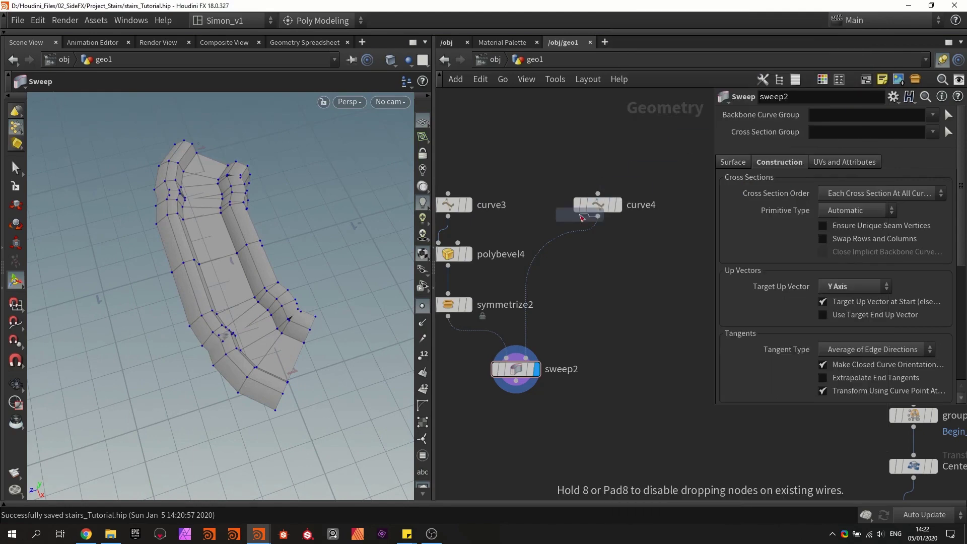
click(558, 234)
drag(558, 252, 598, 253)
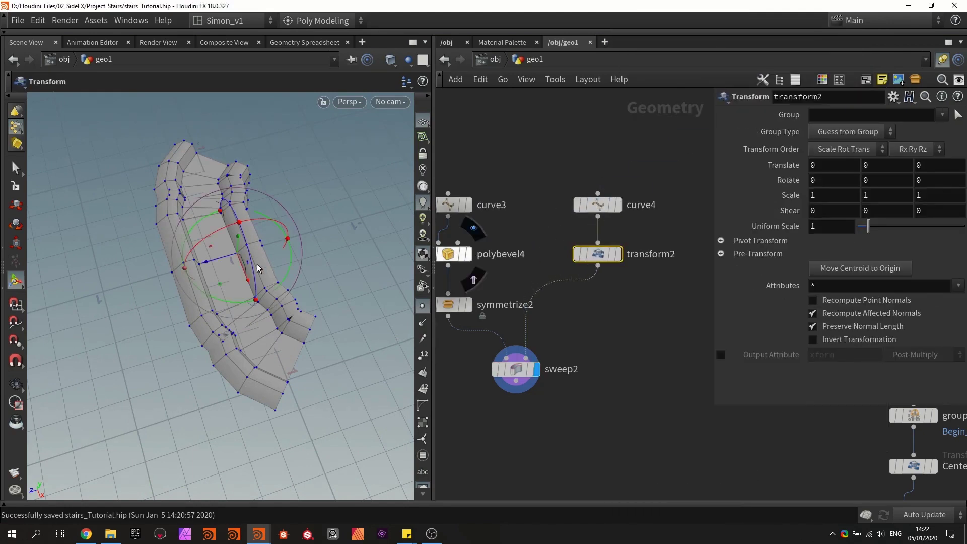
drag(257, 268, 293, 251)
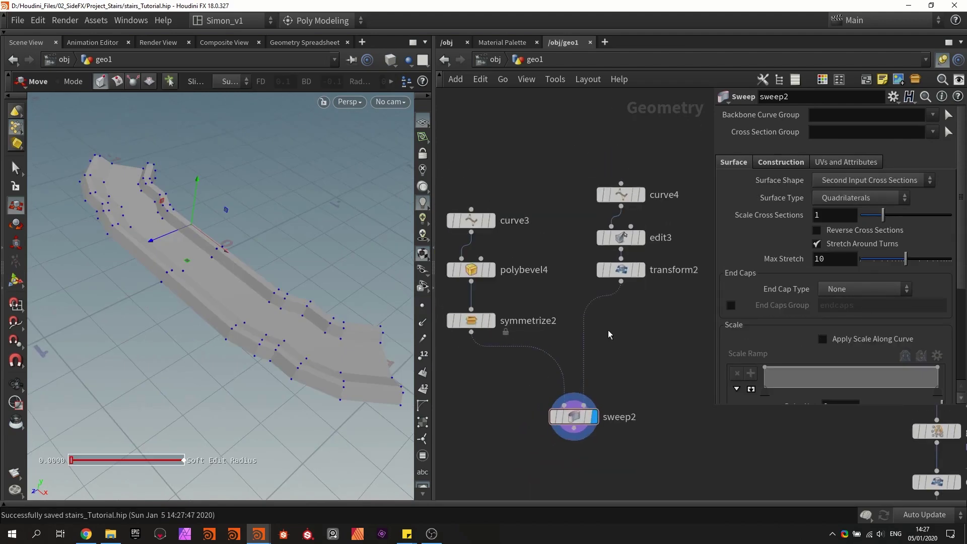
Examine the swept shape, and display edit3 to inspect the edited cross-section profile
alt+drag(302, 289, 216, 263)
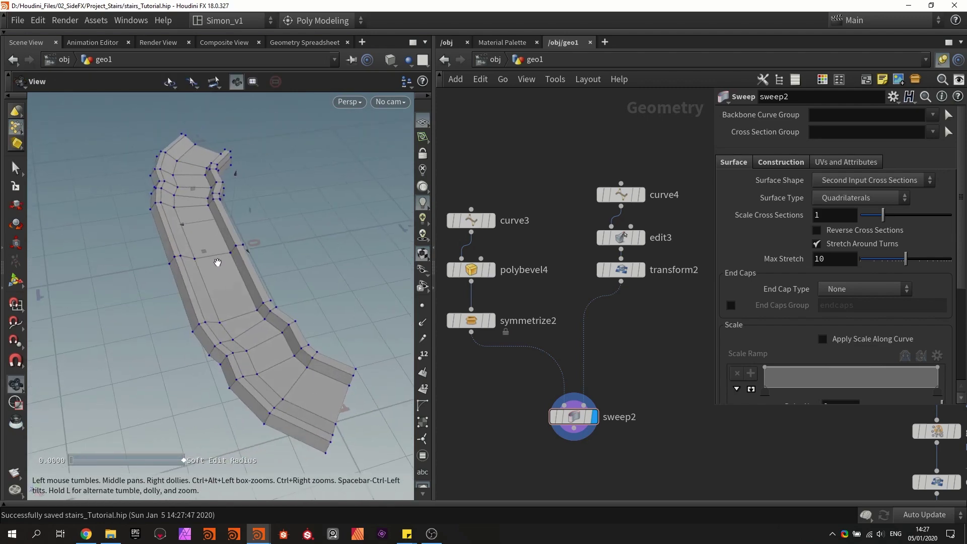
scroll(628, 243, up, 1)
drag(621, 236, 620, 231)
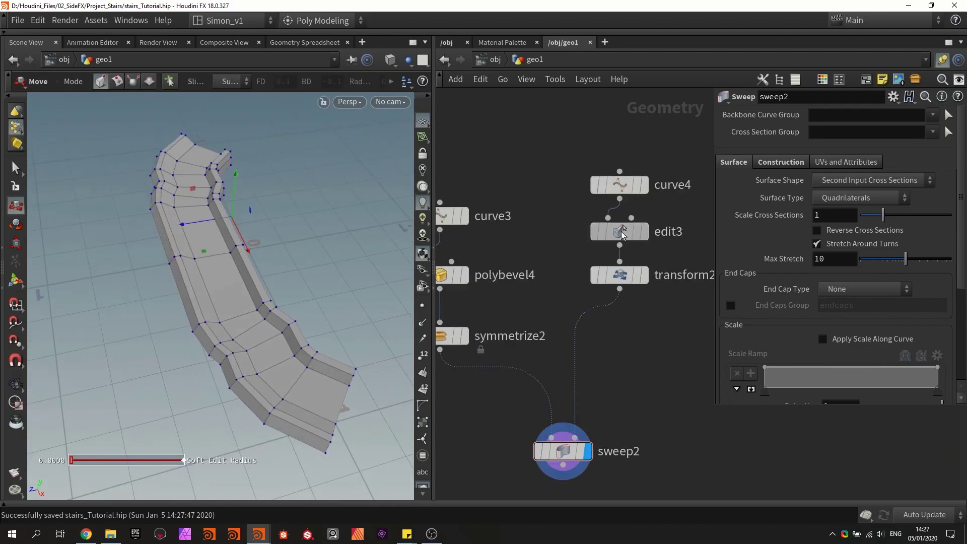
click(611, 233)
click(643, 232)
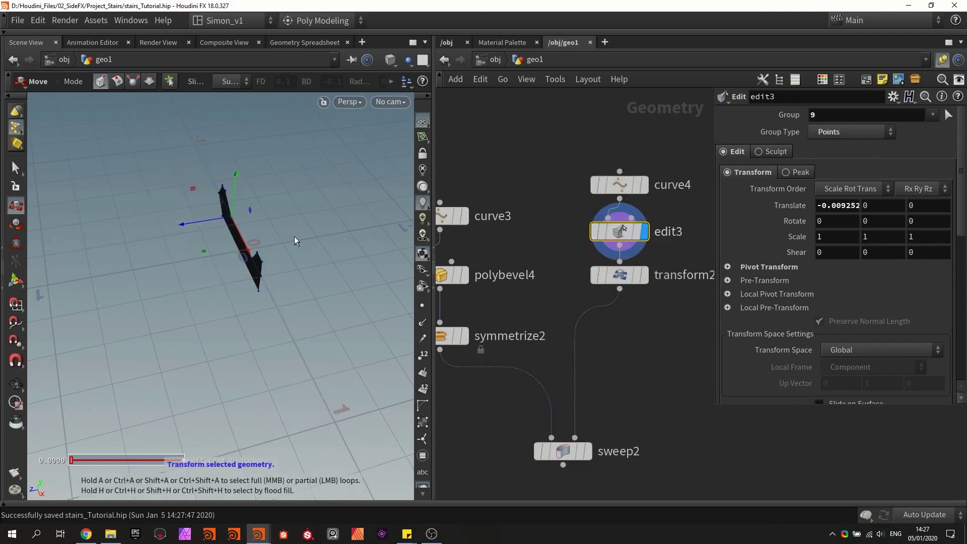
key(space+g)
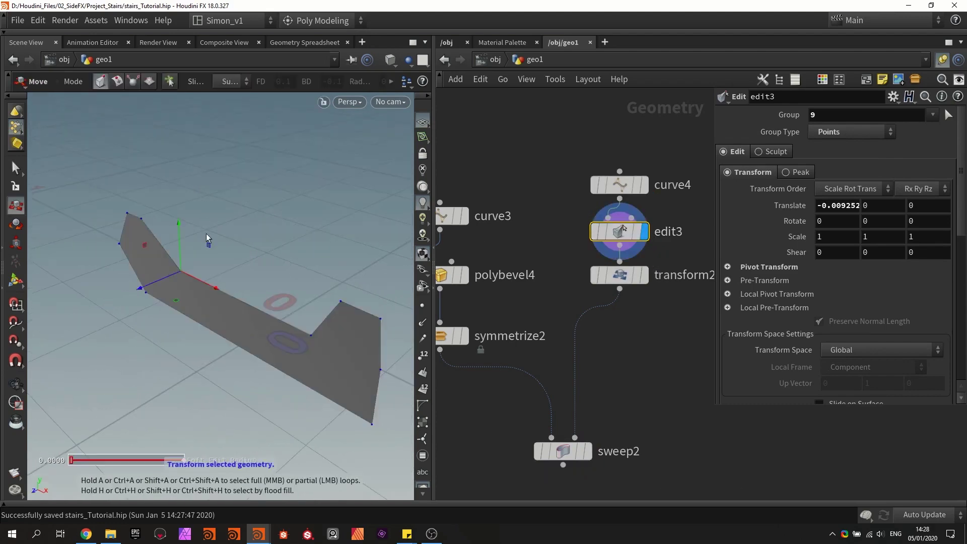
alt+drag(207, 234, 206, 255)
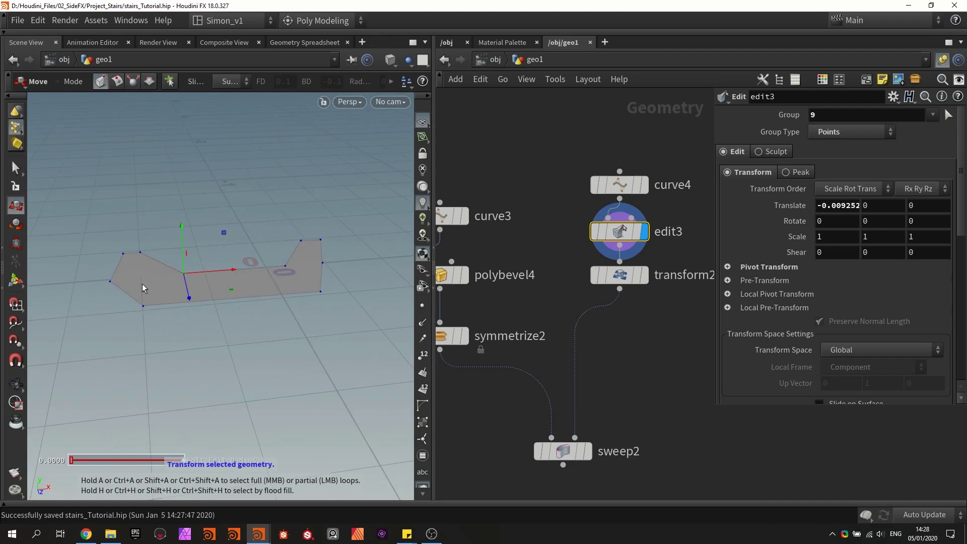
Display polybevel4 and examine the bevelled points on the backbone curve
middle_drag(475, 291, 537, 265)
click(524, 251)
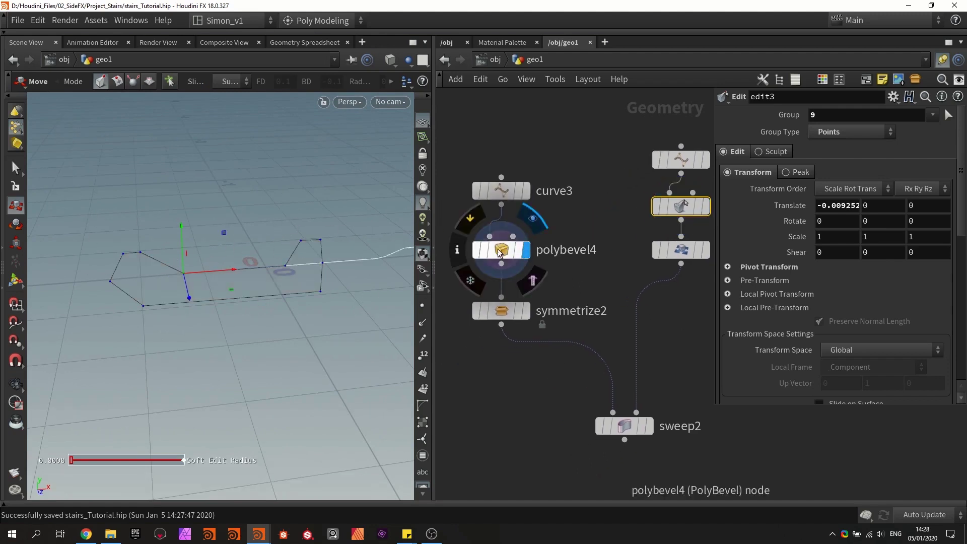
click(498, 252)
key(space+g)
alt+middle_drag(274, 276, 281, 292)
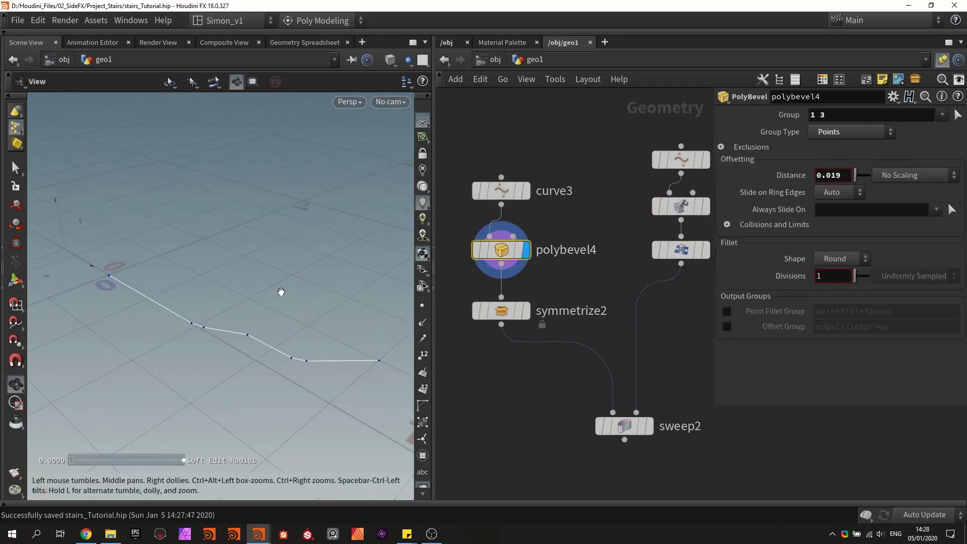
key(t)
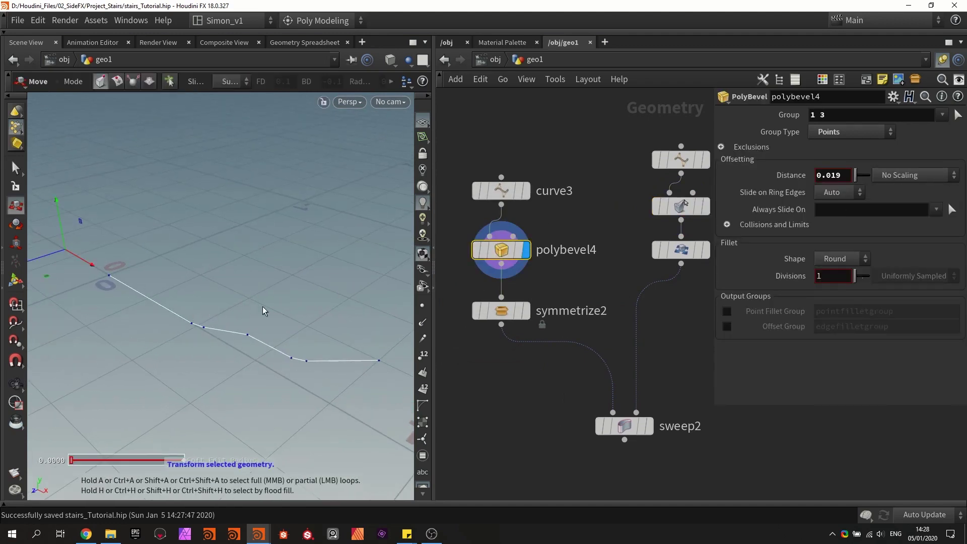
drag(170, 309, 223, 363)
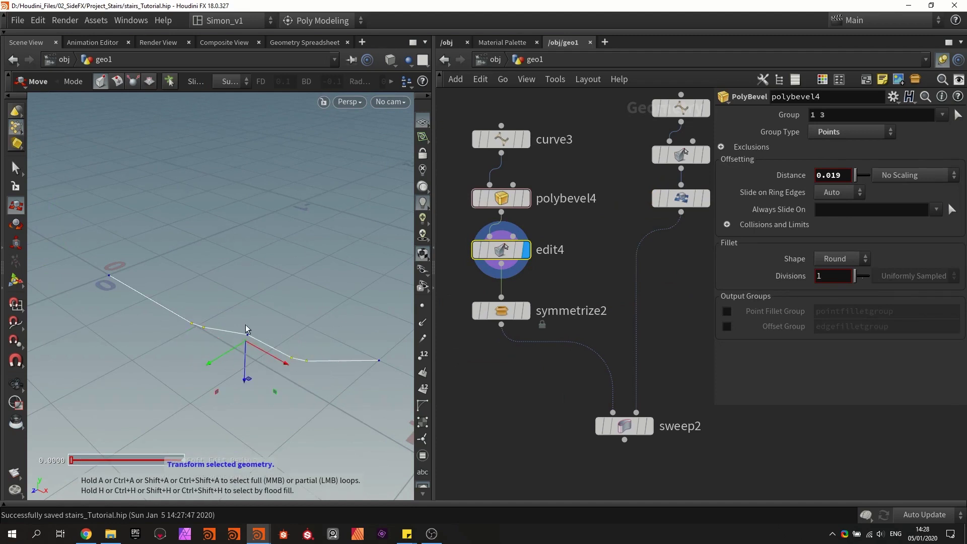
key(ctrl+z)
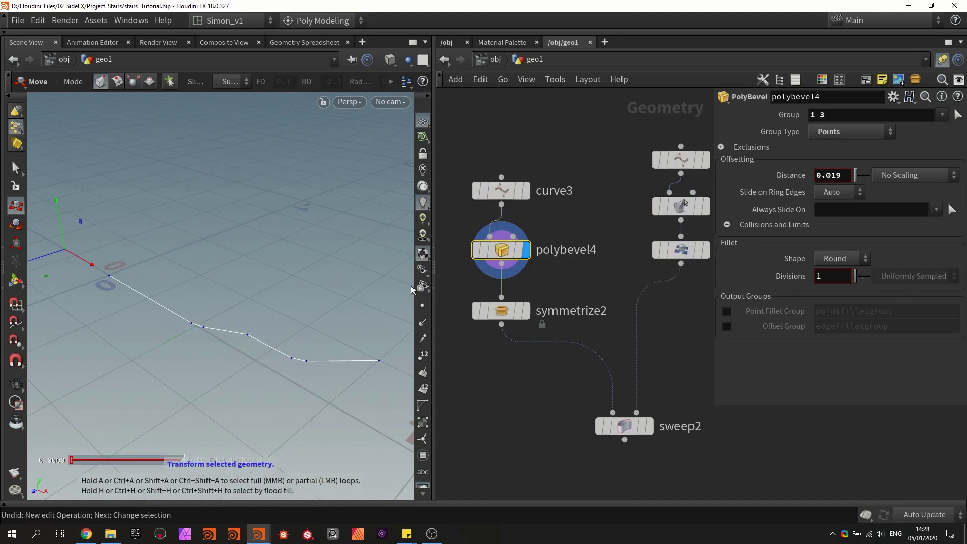
Display and select sweep2 again to check the complete swept shape, and save the scene
middle_drag(557, 279, 525, 267)
key(ctrl+s)
click(617, 414)
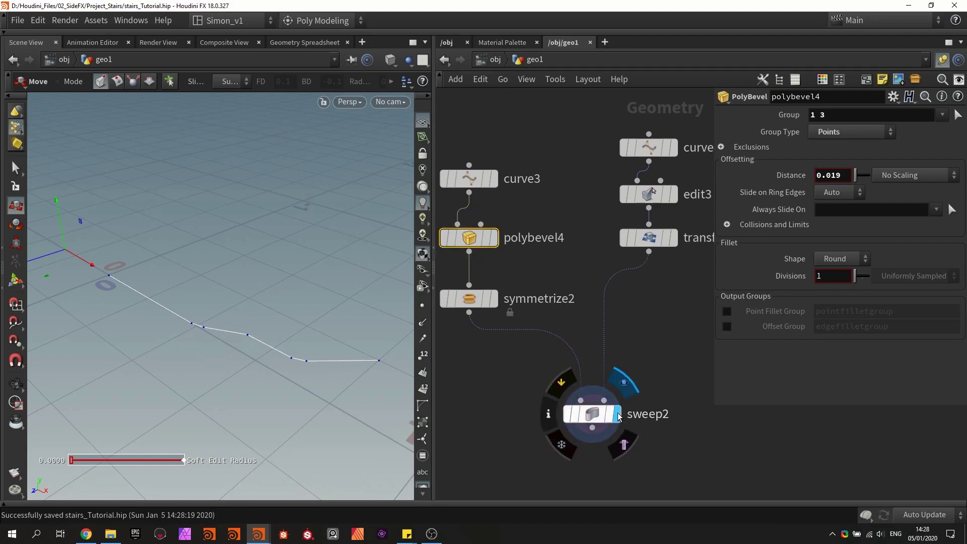
click(594, 415)
scroll(188, 301, down, 5)
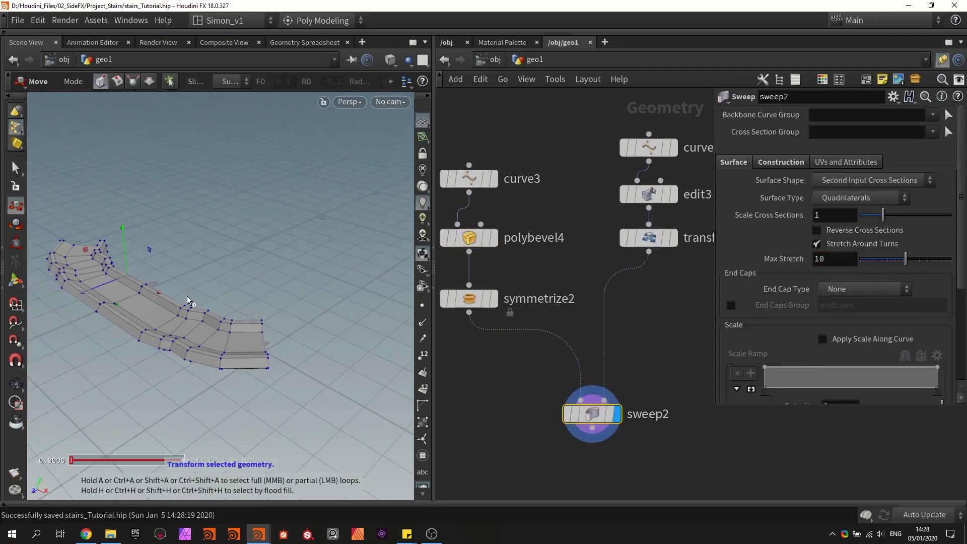
alt+drag(187, 301, 226, 315)
key(t)
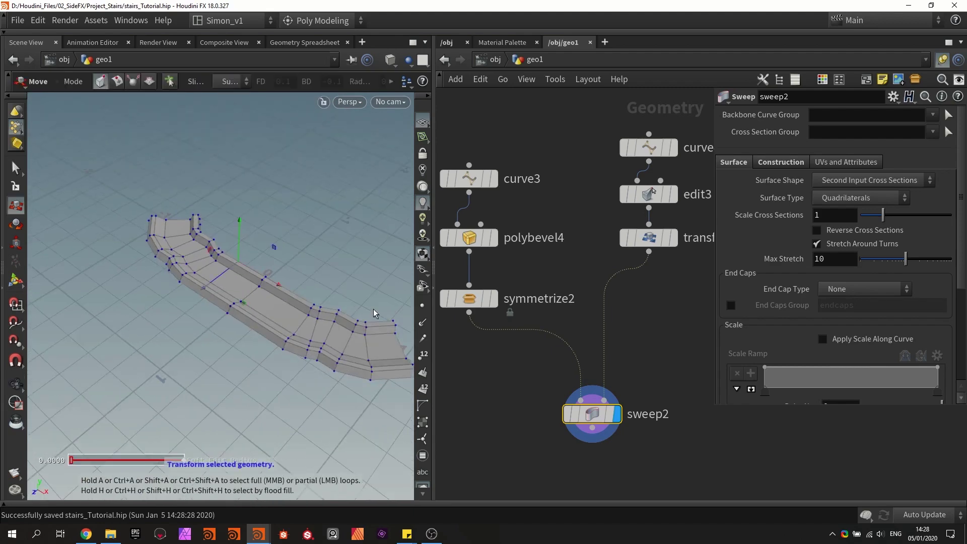
key(ctrl+s)
Display and select the Center transform in the main ramp chain to examine its backbone curve
scroll(520, 321, down, 4)
middle_drag(493, 367, 374, 242)
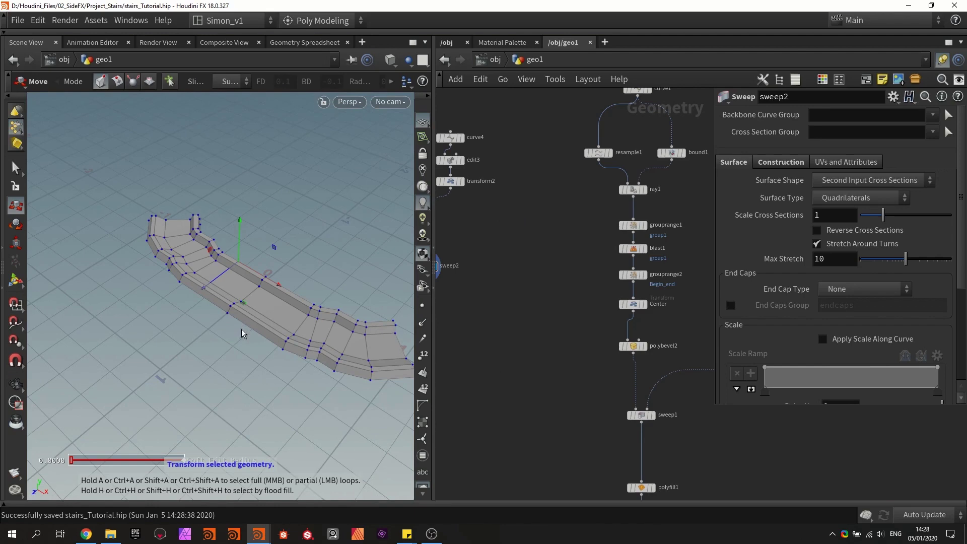
alt+drag(286, 351, 330, 336)
key(t)
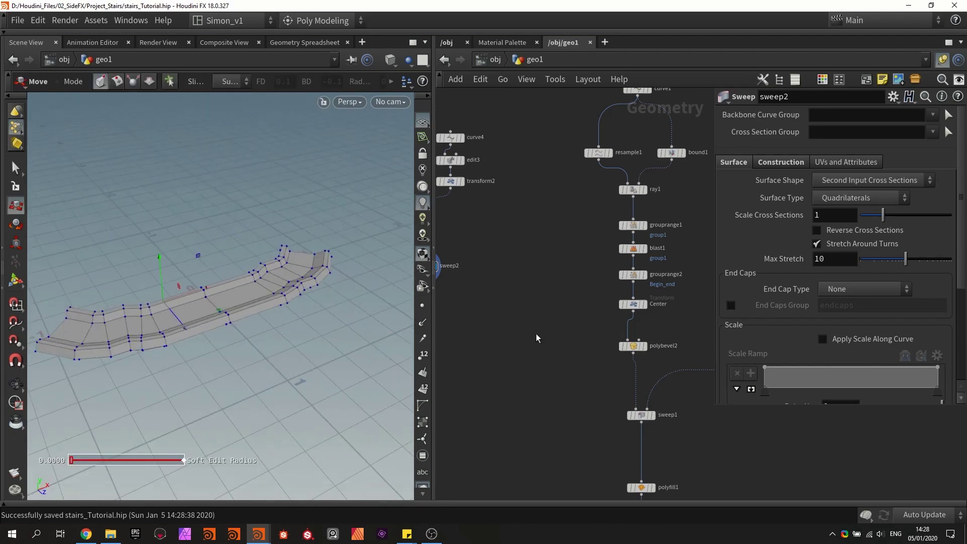
mouse_move(560, 333)
middle_down()
mouse_move(576, 333)
mouse_move(553, 336)
middle_up()
scroll(637, 311, up, 3)
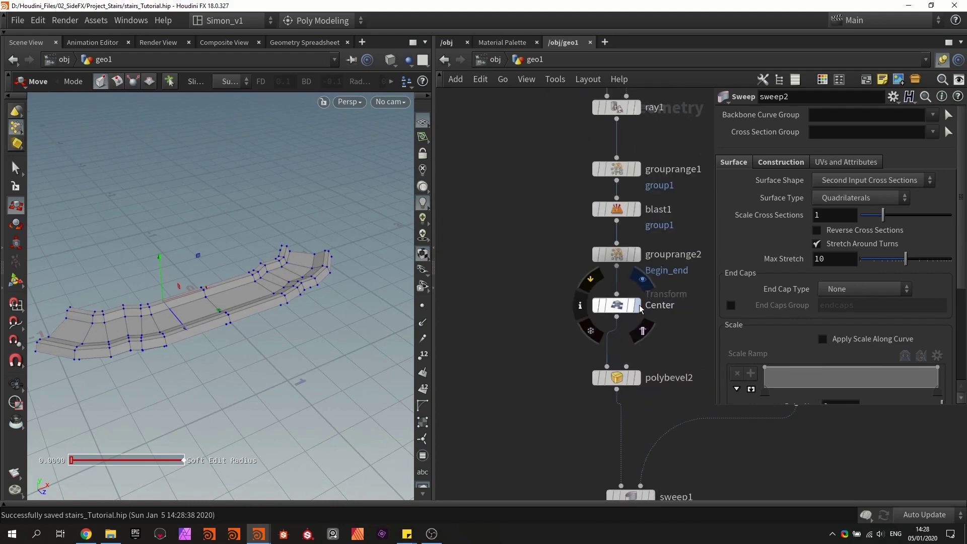
click(637, 305)
click(618, 306)
drag(227, 279, 296, 345)
key(t)
Add a Convert Line node fed by the Center transform and display its result
middle_drag(508, 372, 527, 365)
key(Tab)
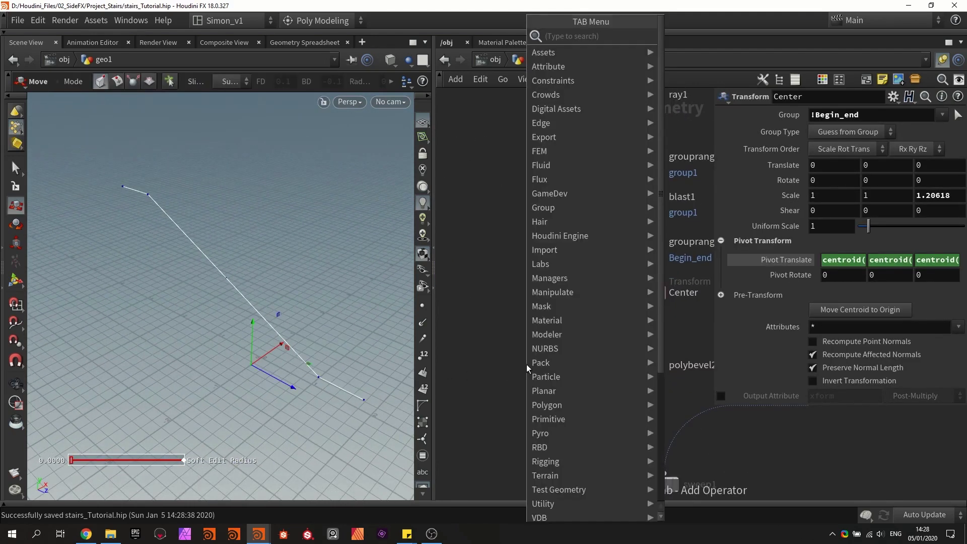
text(convert)
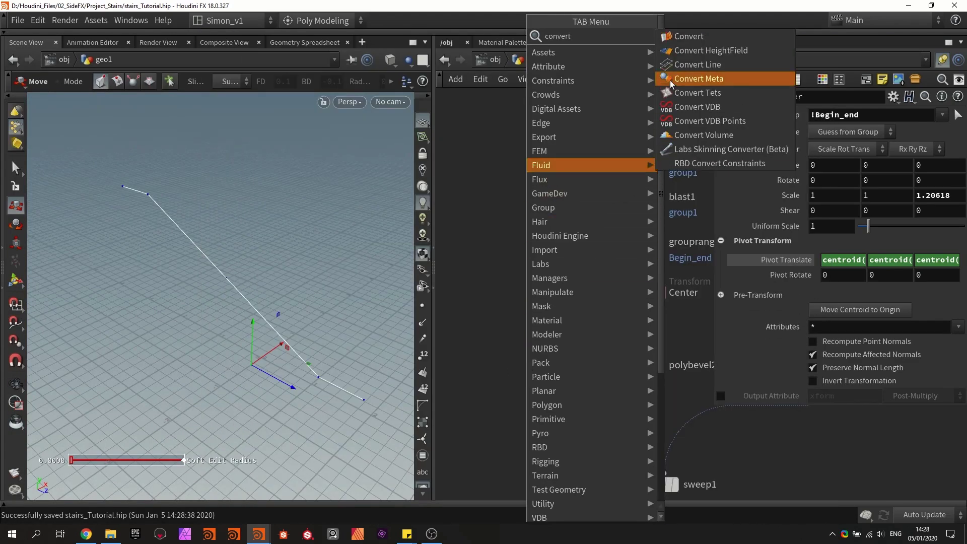
click(697, 64)
drag(513, 367, 495, 366)
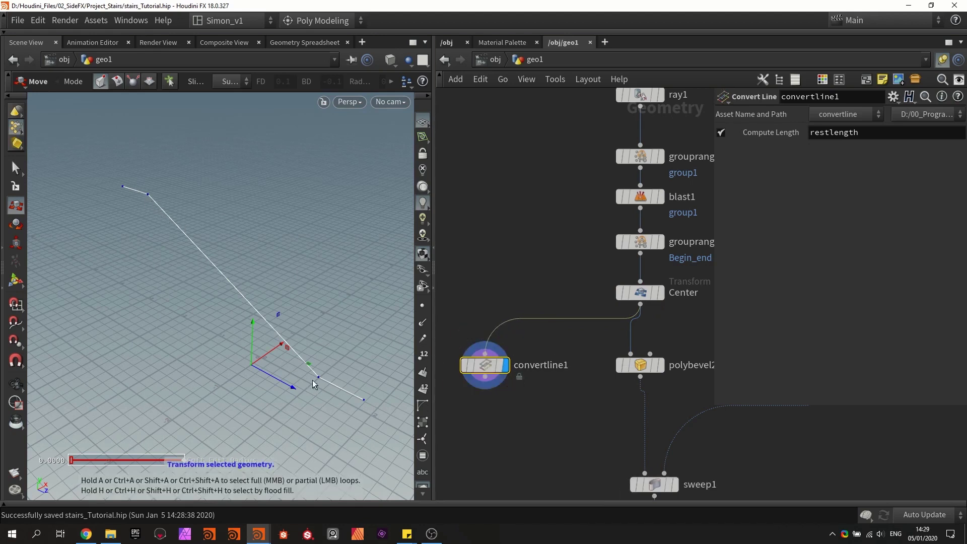
Show primitive numbers and compare the curve's primitives at Center and at convertline1
click(656, 296)
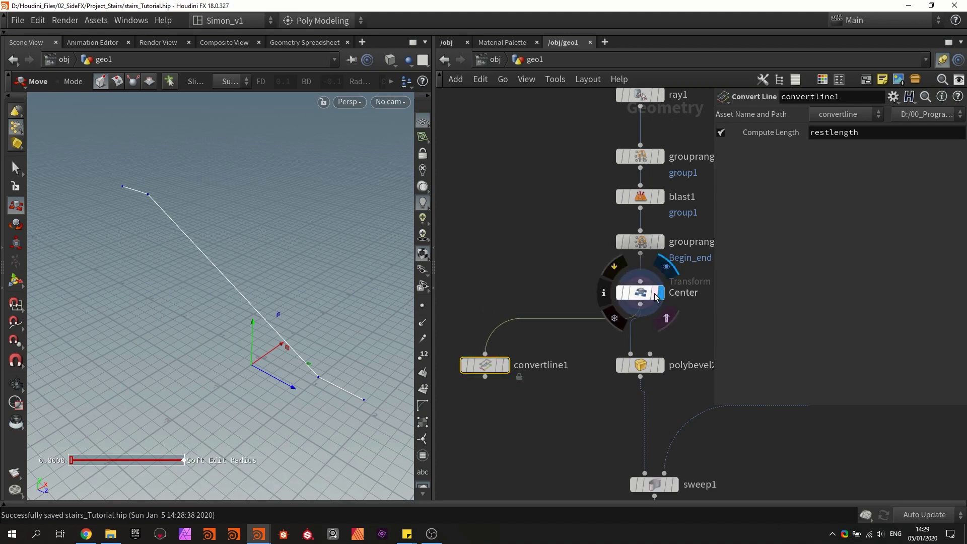
click(650, 294)
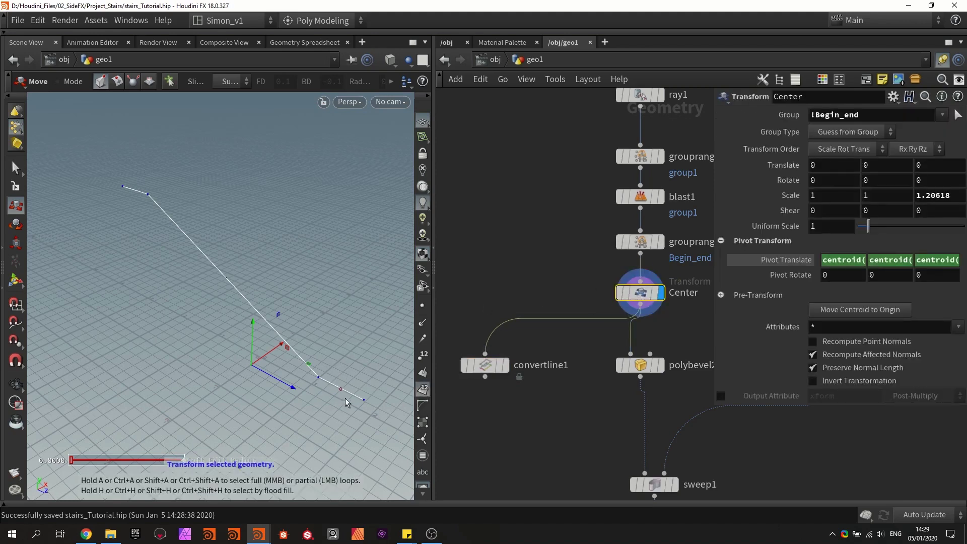
click(504, 364)
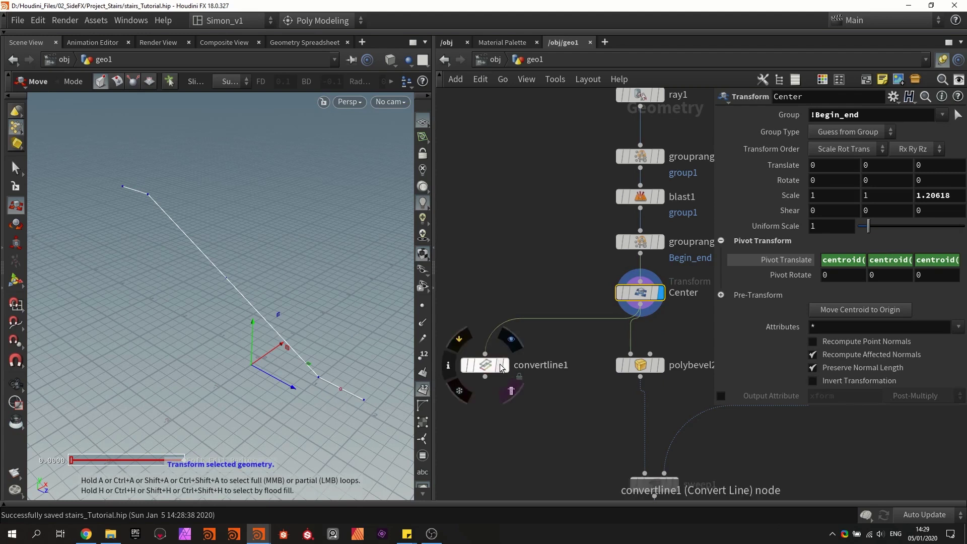
click(485, 367)
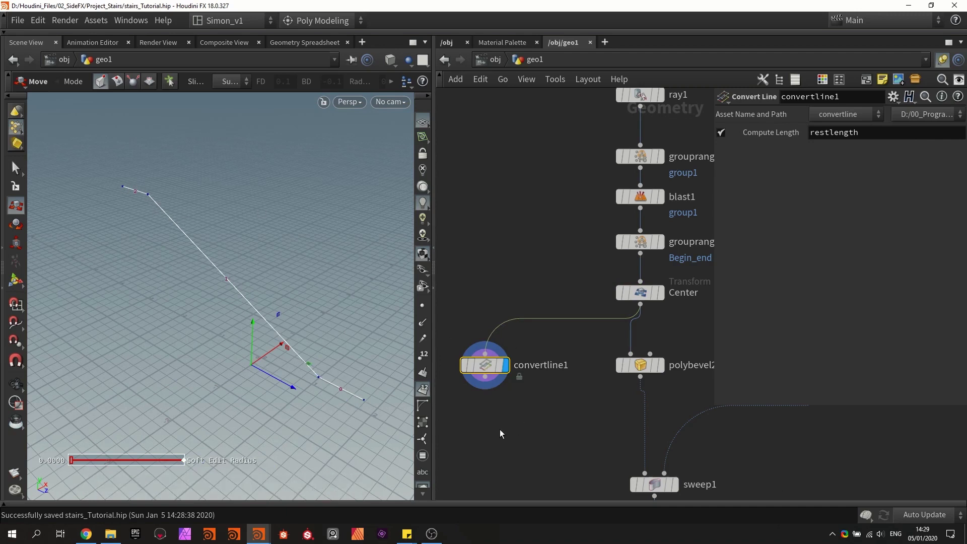
Add a Blast node after convertline1 with group 1 and Delete Non Selected enabled to isolate the middle segment
middle_drag(501, 432, 571, 387)
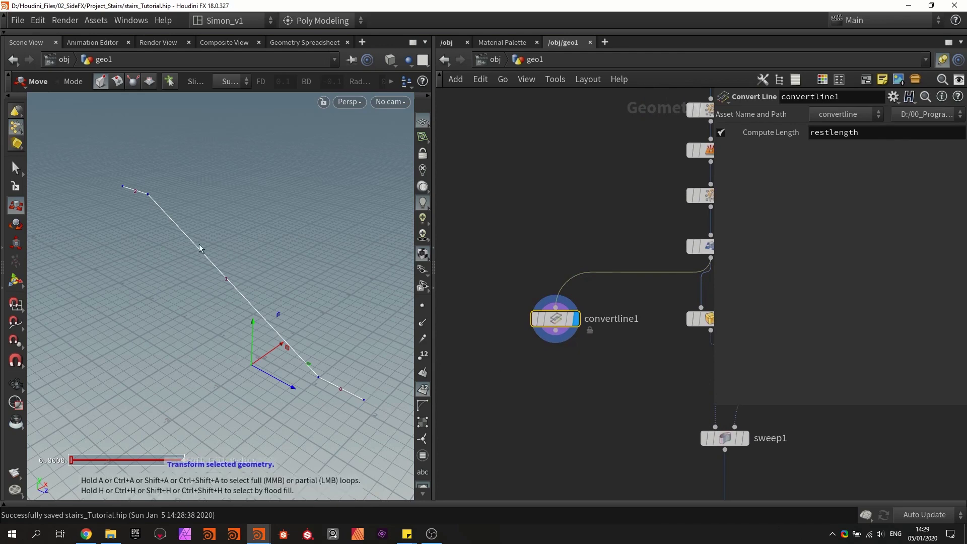
key(Tab)
text(a)
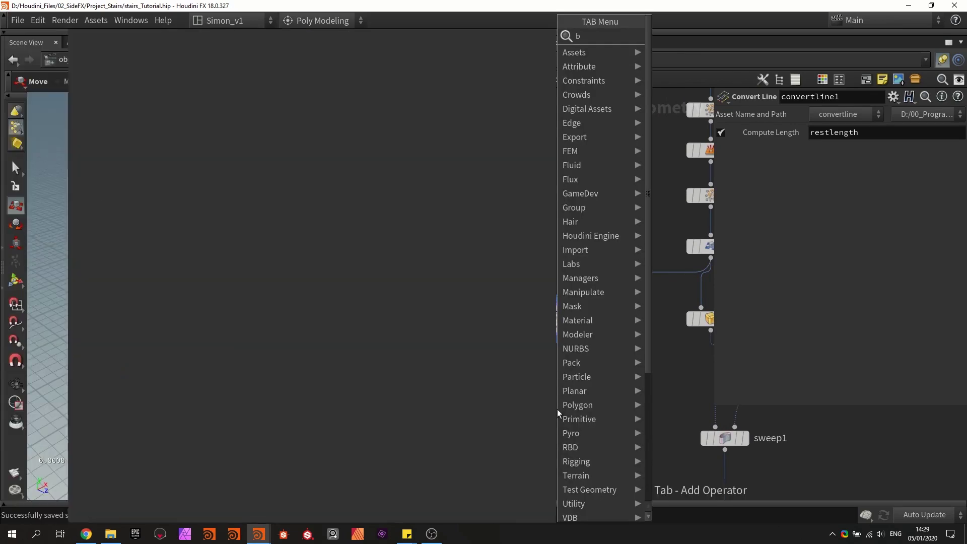
key(Return)
click(557, 409)
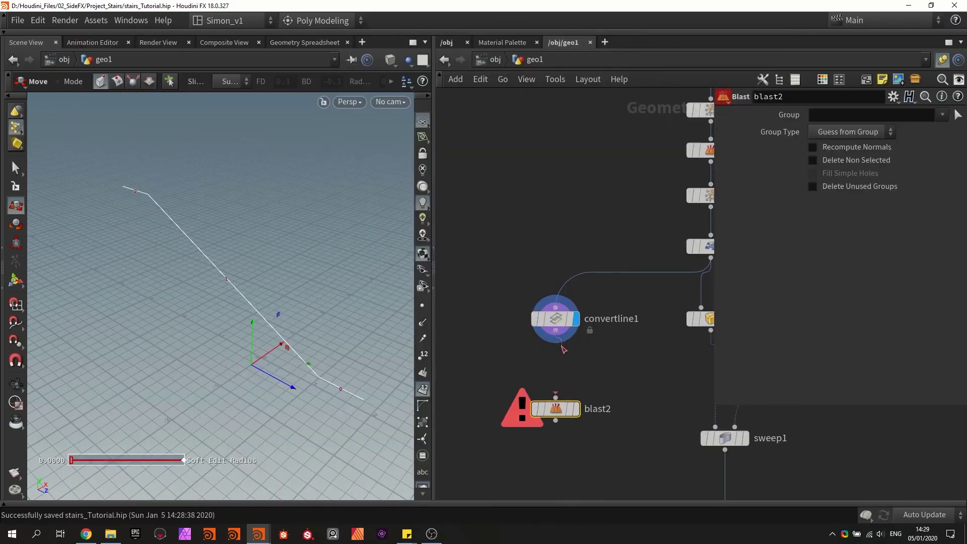
drag(557, 410, 557, 378)
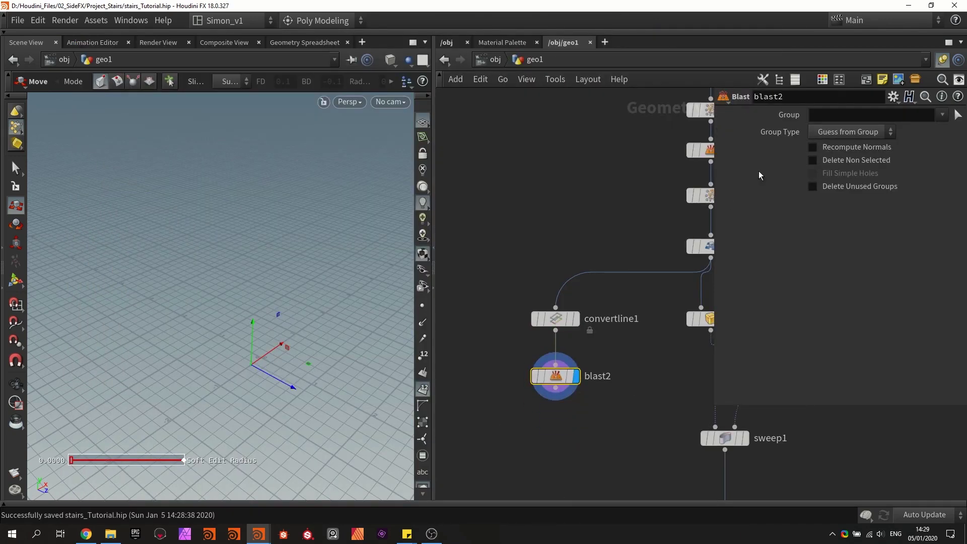
text(1)
key(Return)
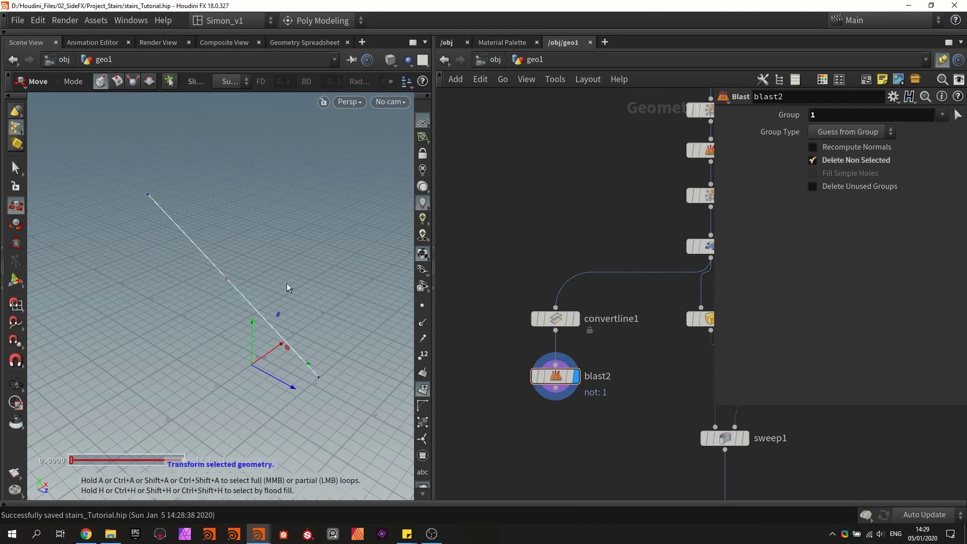
Add a Resample node after blast2 with a segment length of 0.43, and save the scene
alt+drag(287, 285, 259, 277)
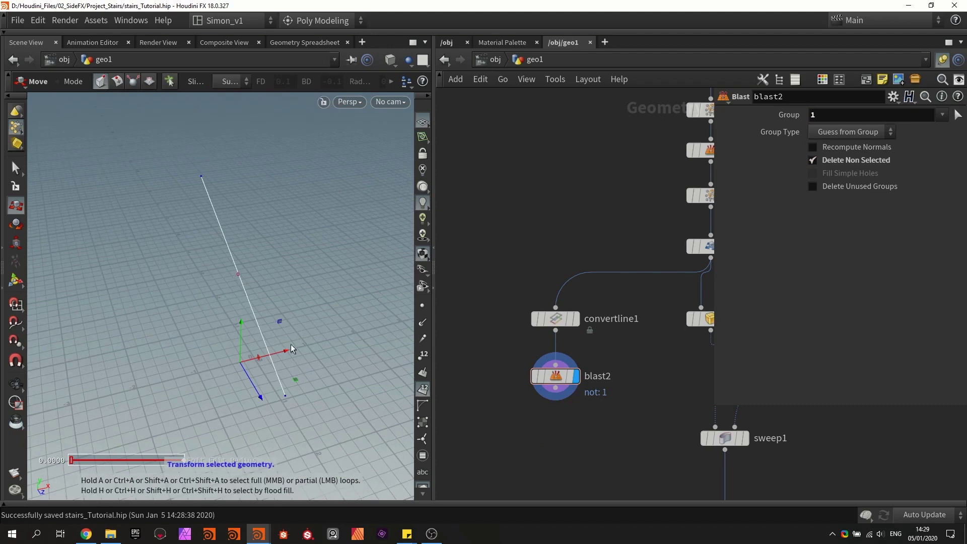
scroll(572, 442, down, 5)
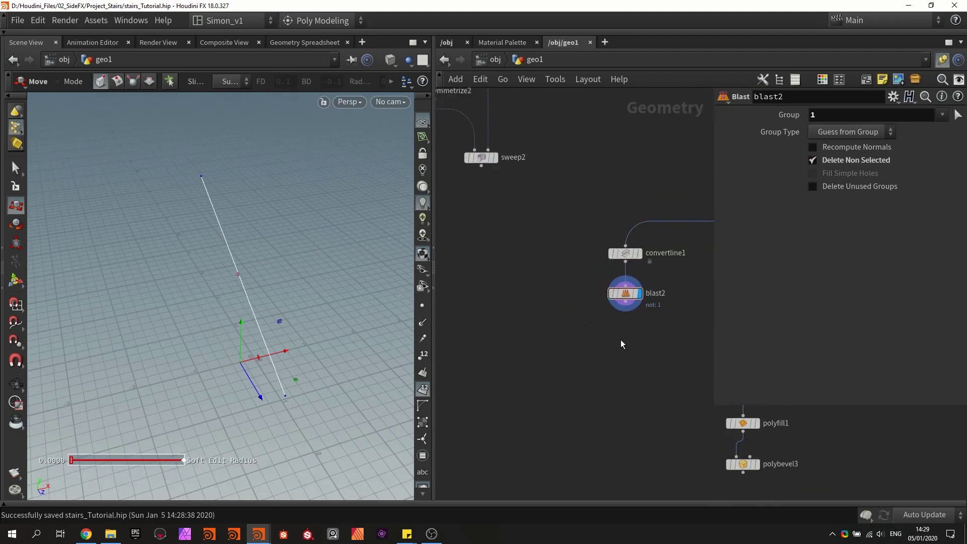
key(Tab)
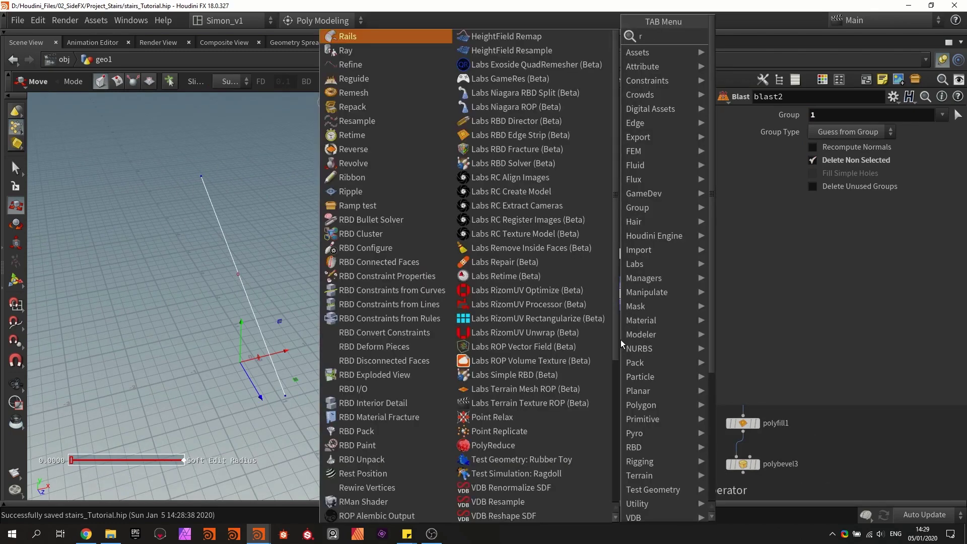
text(res)
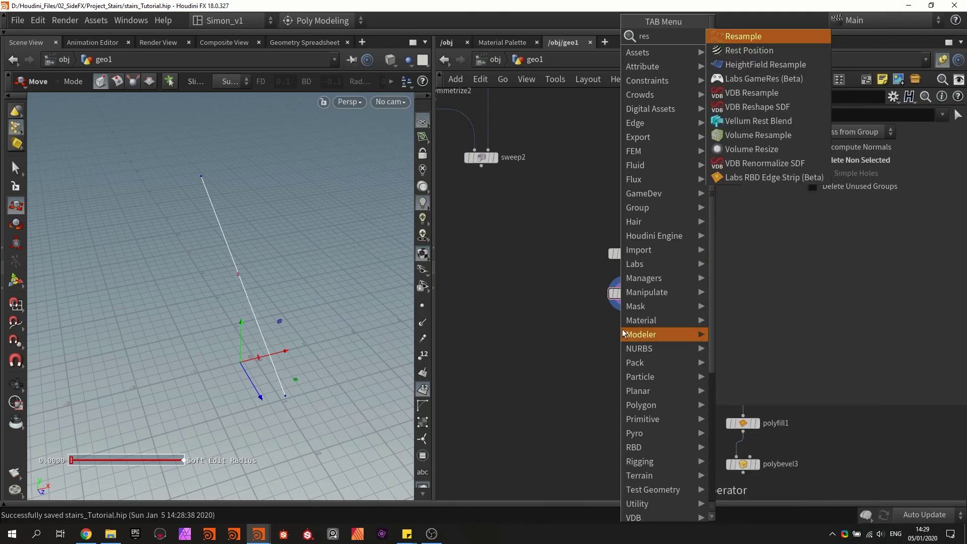
click(736, 39)
click(627, 342)
scroll(627, 342, up, 3)
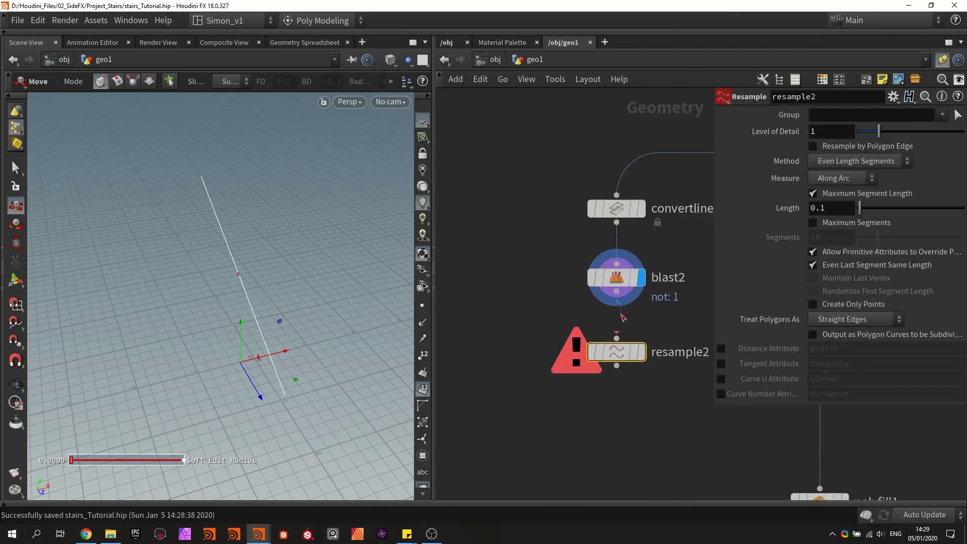
scroll(497, 256, down, 3)
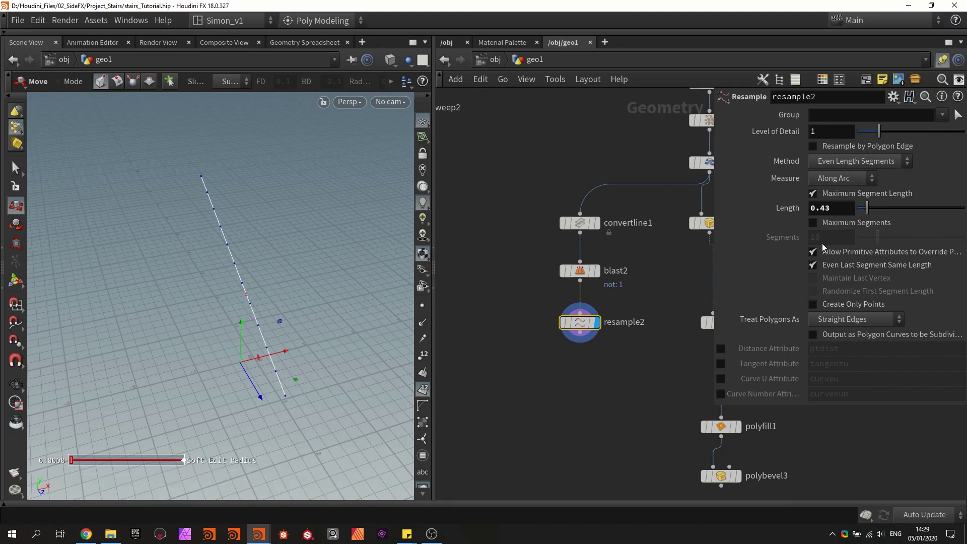
key(ctrl+s)
Add a Copy to Points node that copies sweep2 onto the resample2 points, and display the result
scroll(557, 353, down, 3)
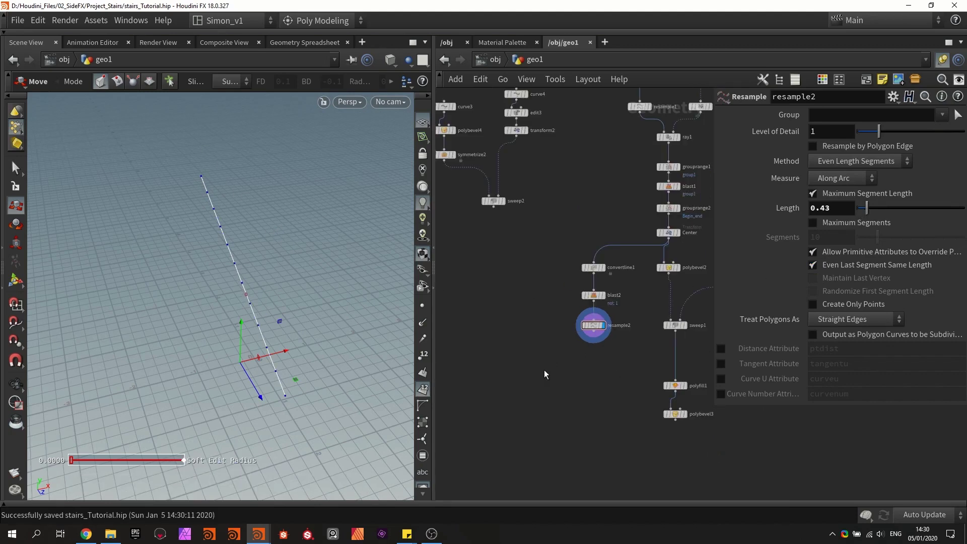
key(Tab)
text(copy)
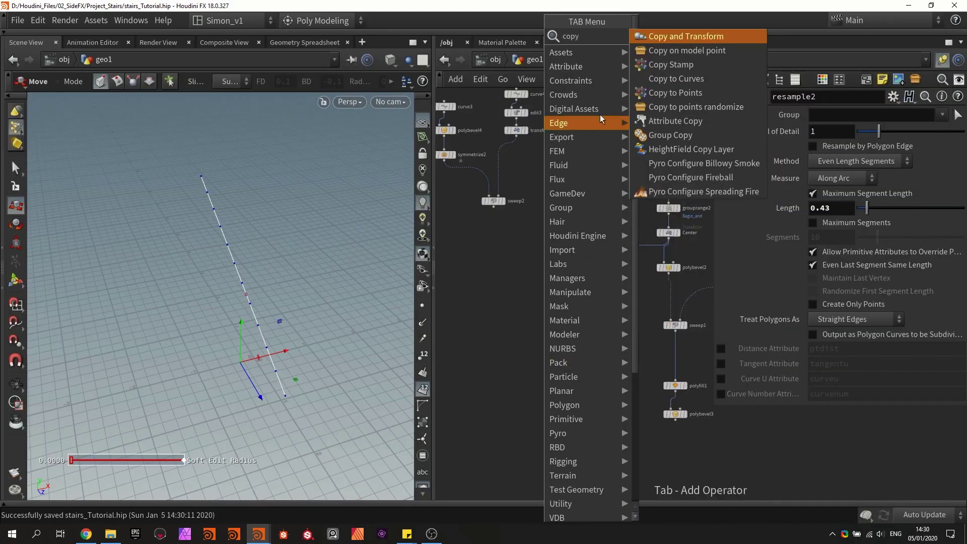
click(665, 92)
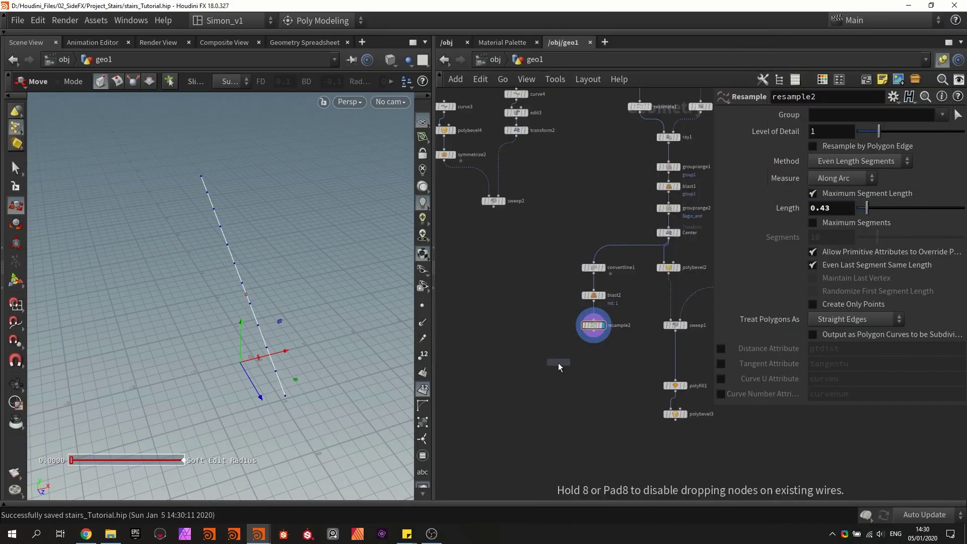
click(558, 364)
scroll(594, 353, up, 2)
drag(592, 320, 549, 361)
middle_drag(495, 243, 528, 255)
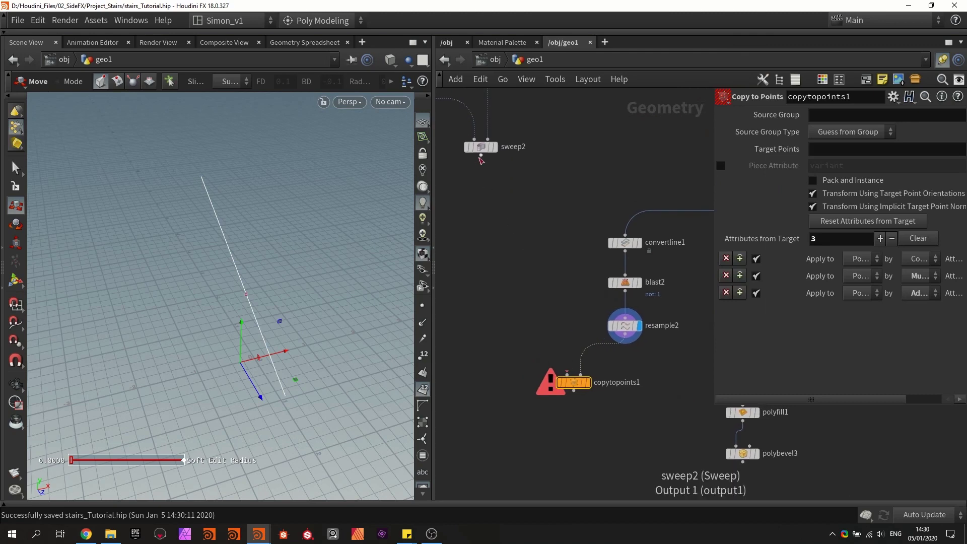
drag(481, 157, 567, 374)
click(588, 383)
key(Escape)
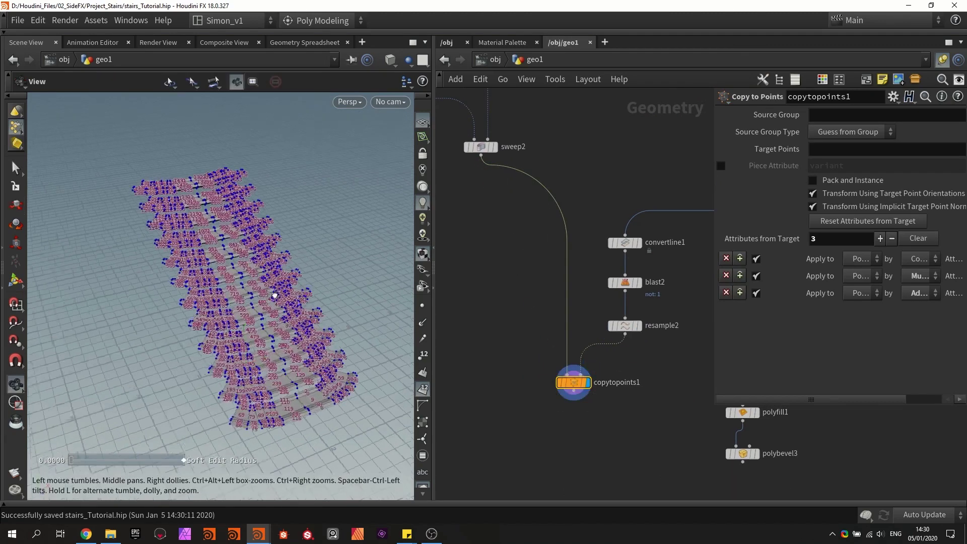
Hide the point markers and primitive numbers, inspect the orientation of the copied steps, and save the scene
alt+drag(275, 295, 322, 327)
click(423, 389)
alt+drag(295, 264, 219, 196)
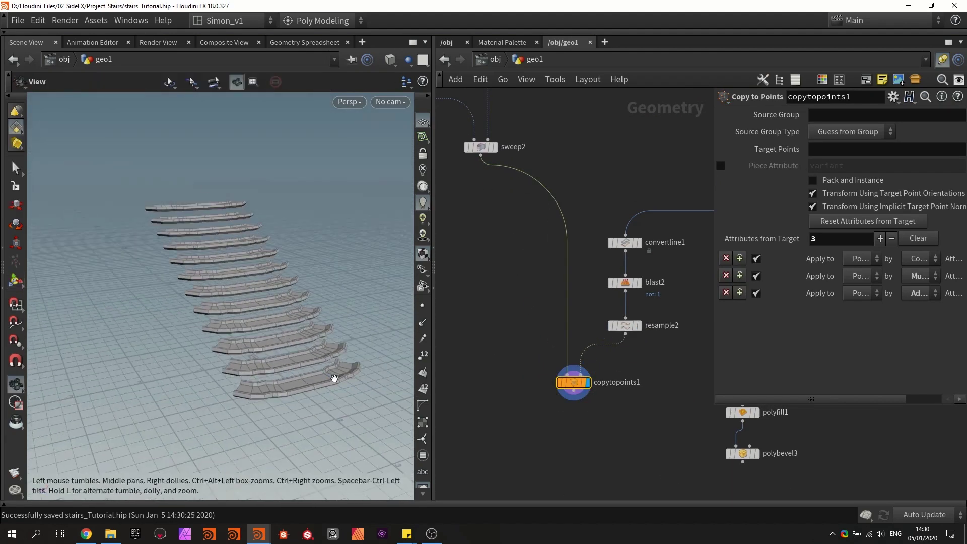
mouse_move(334, 378)
mouse_down()
mouse_move(394, 371)
mouse_move(248, 363)
mouse_move(353, 371)
mouse_up()
key(Return)
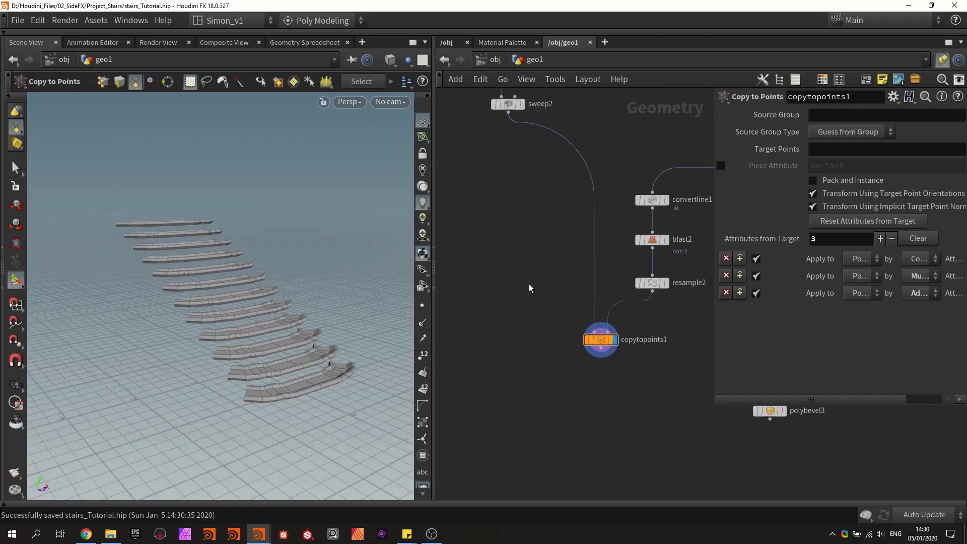
Add a Copy to Curves node with sweep2 as the source and resample2 as the curve, and display it
key(Tab)
text(cop)
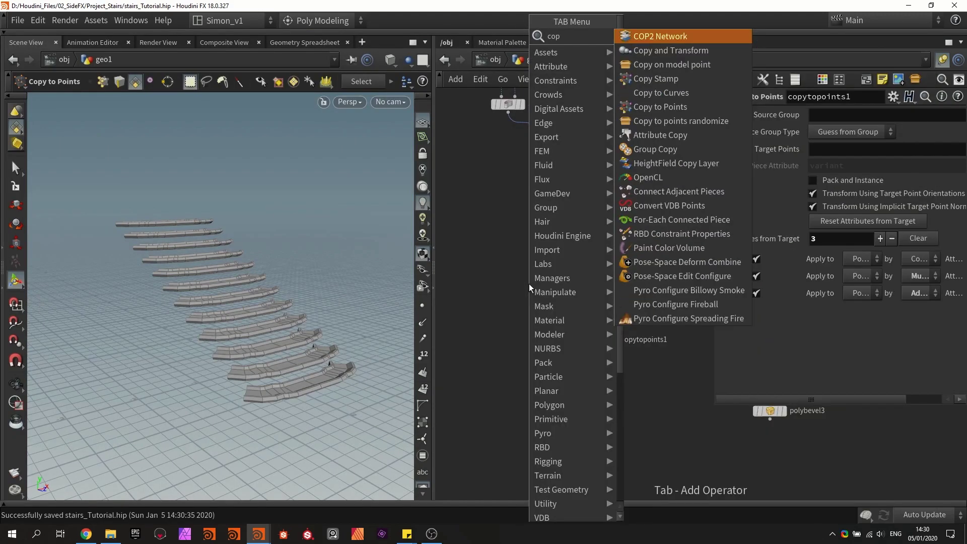
click(659, 107)
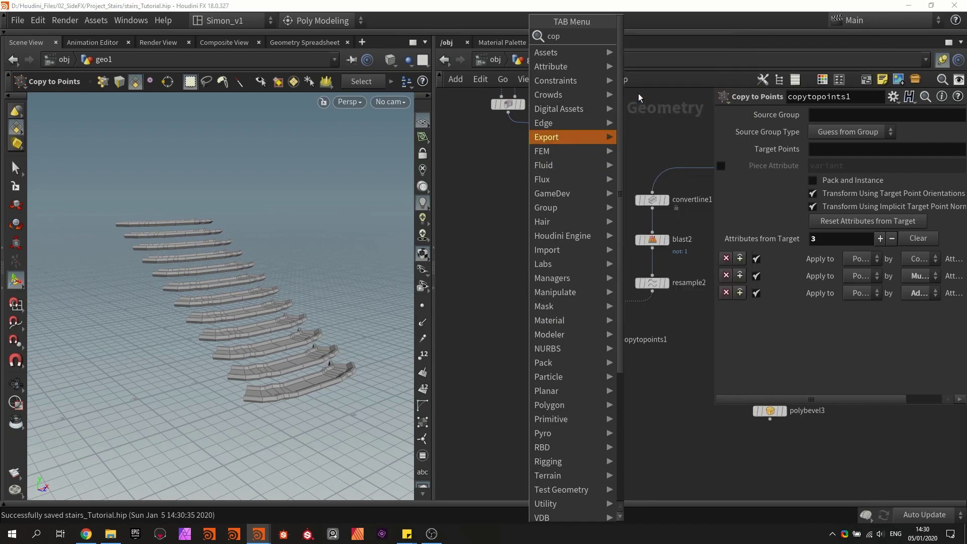
click(544, 312)
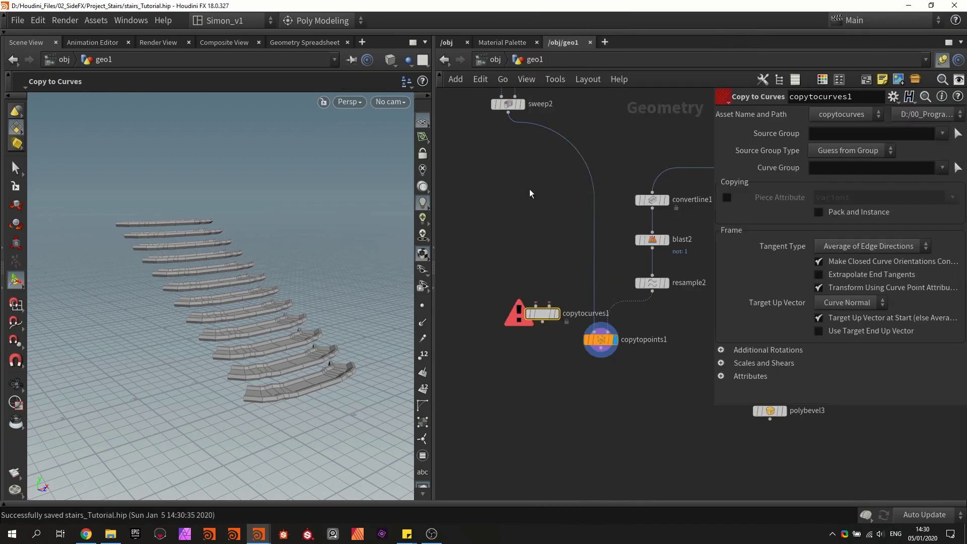
drag(652, 294, 569, 291)
drag(511, 130, 500, 327)
key(r)
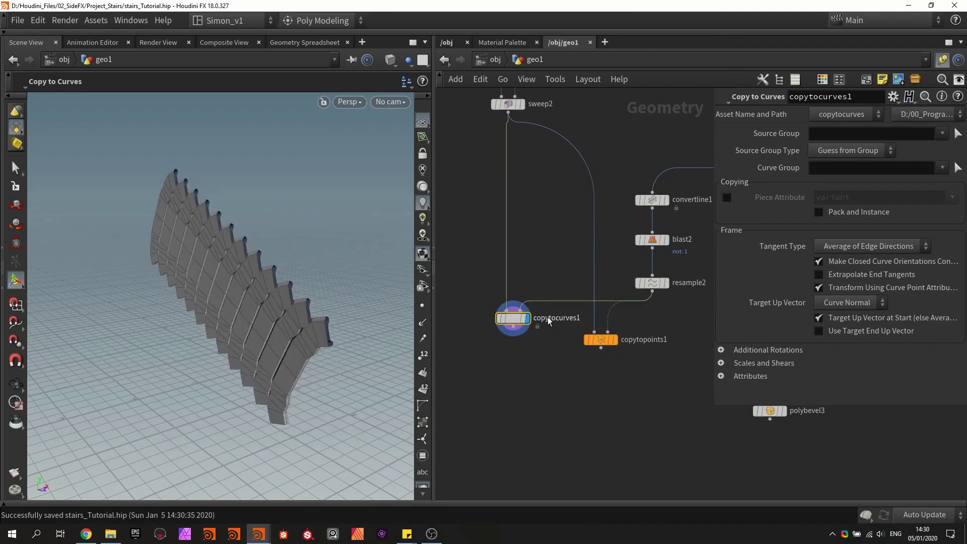
Set the Copy to Curves target up vector to Y Axis and inspect the orientation of the steps
click(862, 302)
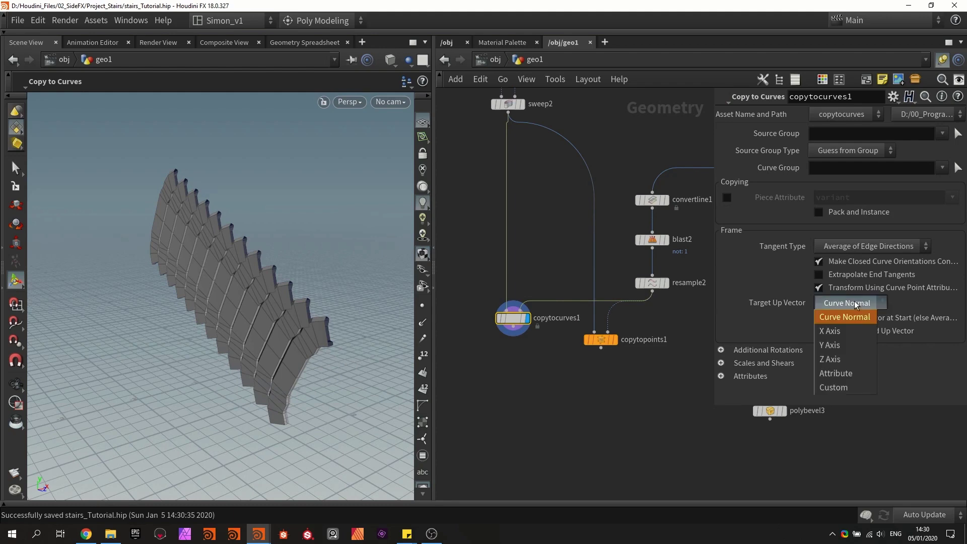
click(836, 343)
alt+drag(354, 299, 262, 273)
key(Escape)
drag(317, 400, 291, 296)
key(Escape)
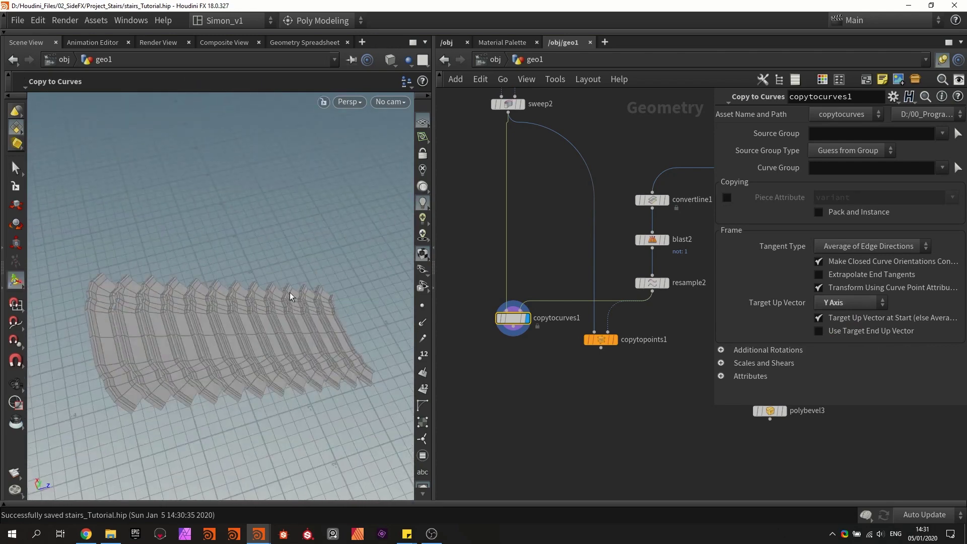
drag(516, 326, 528, 315)
mouse_move(523, 327)
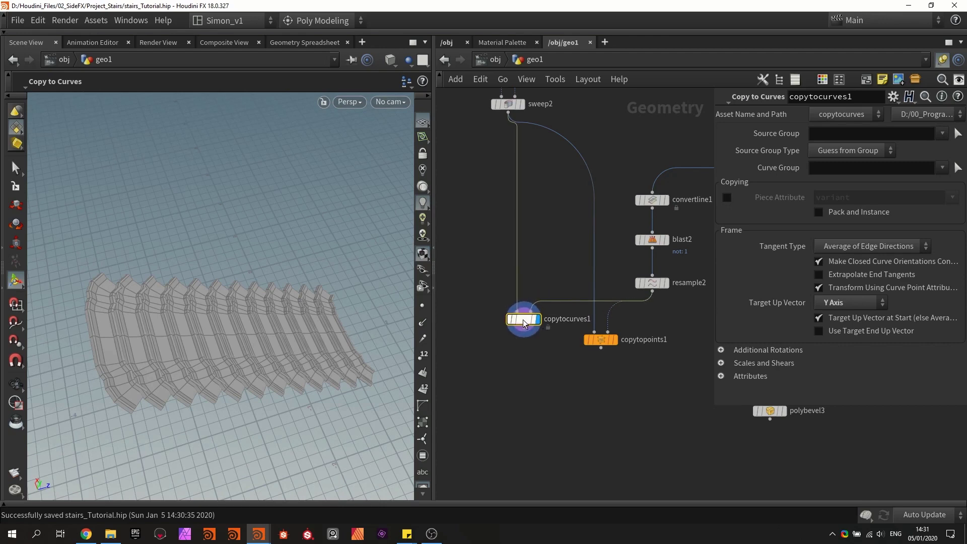
Delete the Copy to Curves node, display copytopoints1 again and move it beneath the resample2 branch
key(Delete)
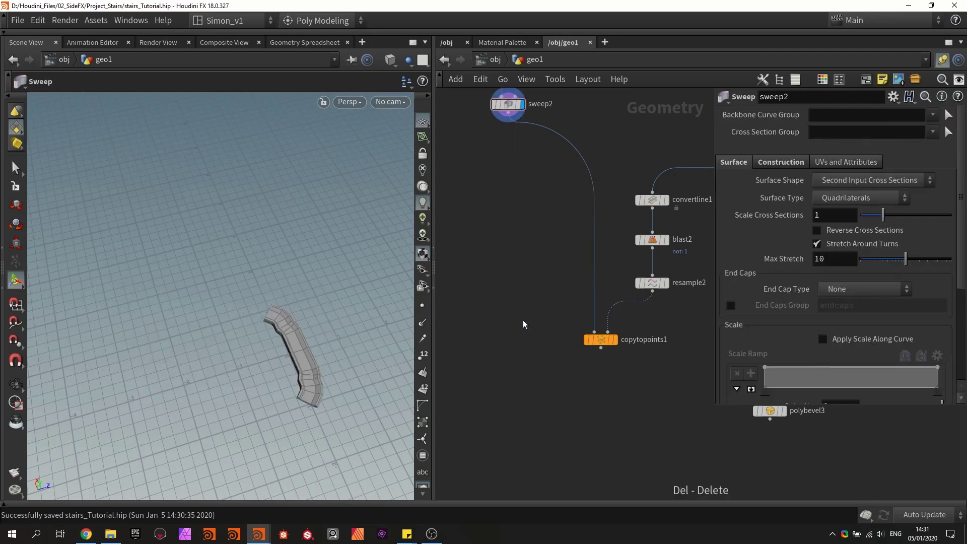
click(615, 340)
drag(603, 342, 577, 329)
alt+drag(322, 327, 270, 265)
alt+middle_drag(270, 266, 280, 312)
alt+drag(280, 312, 292, 328)
alt+middle_drag(292, 328, 272, 317)
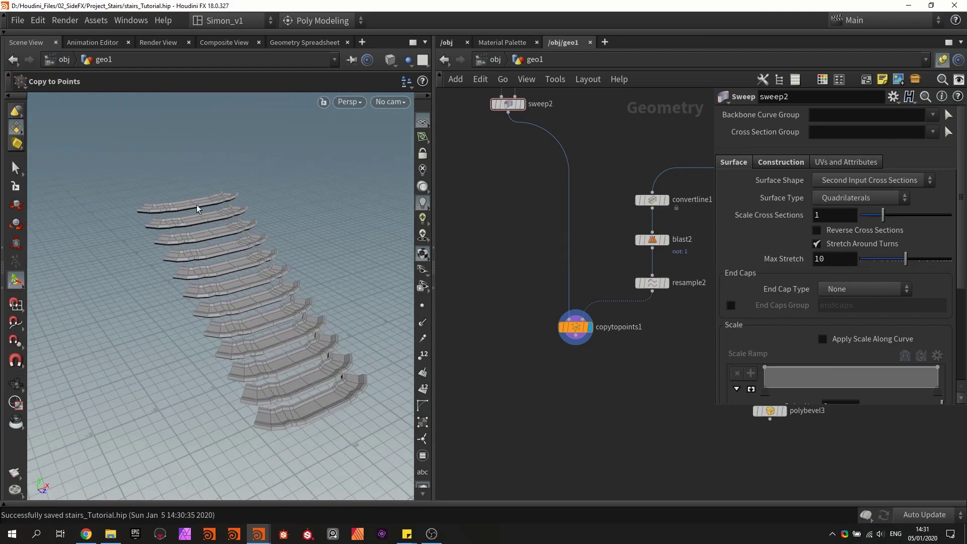
key(Escape)
drag(342, 417, 296, 348)
key(Return)
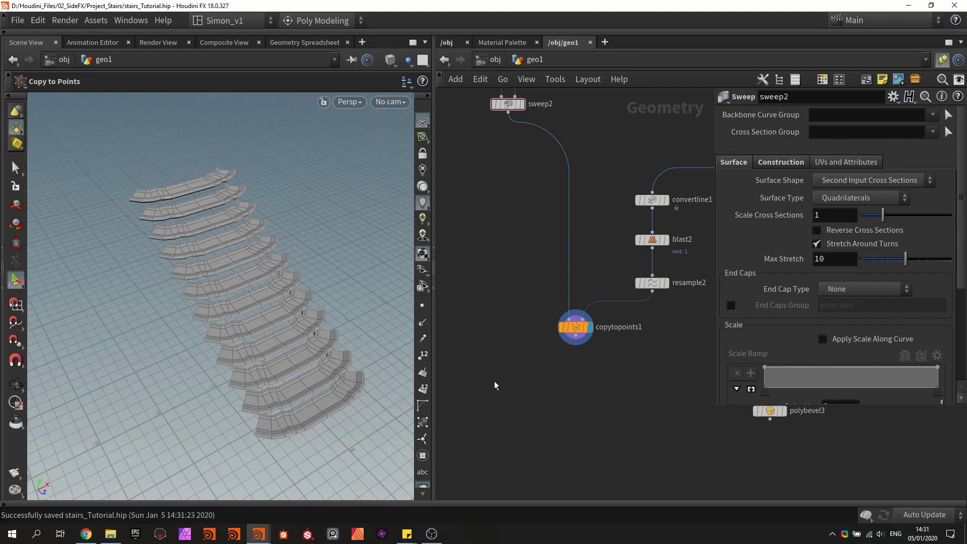
Merge copytopoints1 with polybevel3, display the combined steps and ramp, and save the scene
scroll(495, 382, down, 2)
middle_drag(495, 382, 460, 302)
drag(516, 264, 522, 308)
key(ctrl+s)
drag(679, 357, 579, 379)
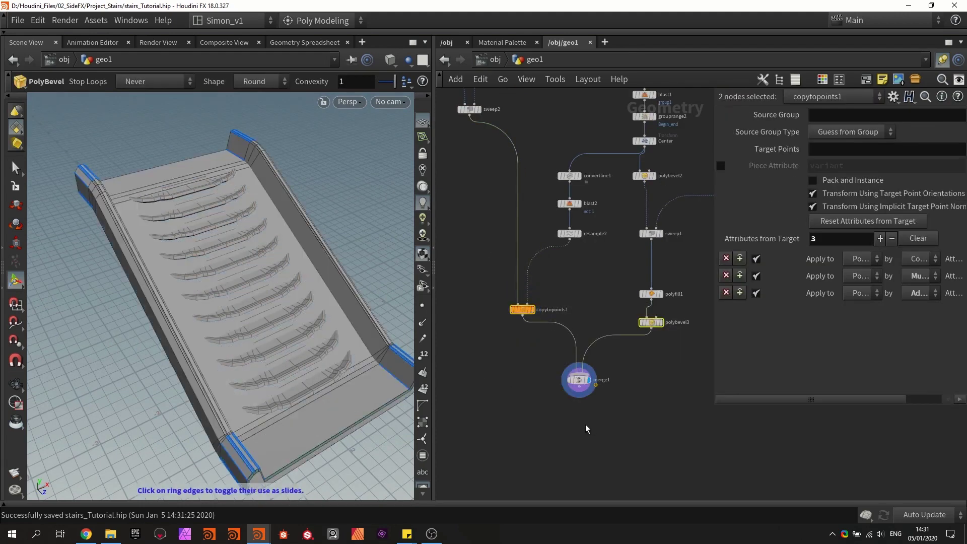
alt+drag(293, 347, 272, 343)
key(Return)
drag(302, 306, 319, 334)
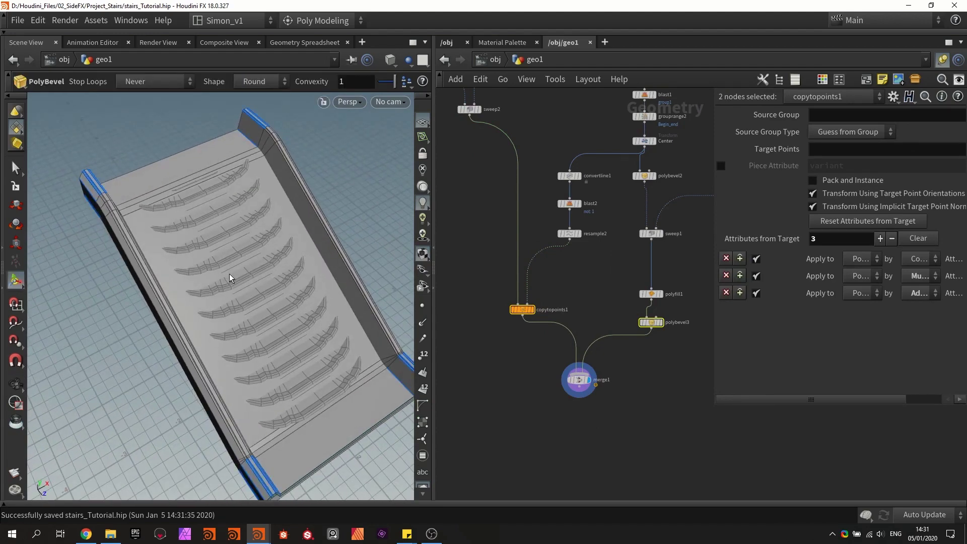
key(ctrl+s)
Insert a Transform node between sweep2 and copytopoints1, placing it in line below sweep2
middle_drag(493, 226, 531, 280)
scroll(540, 290, up, 3)
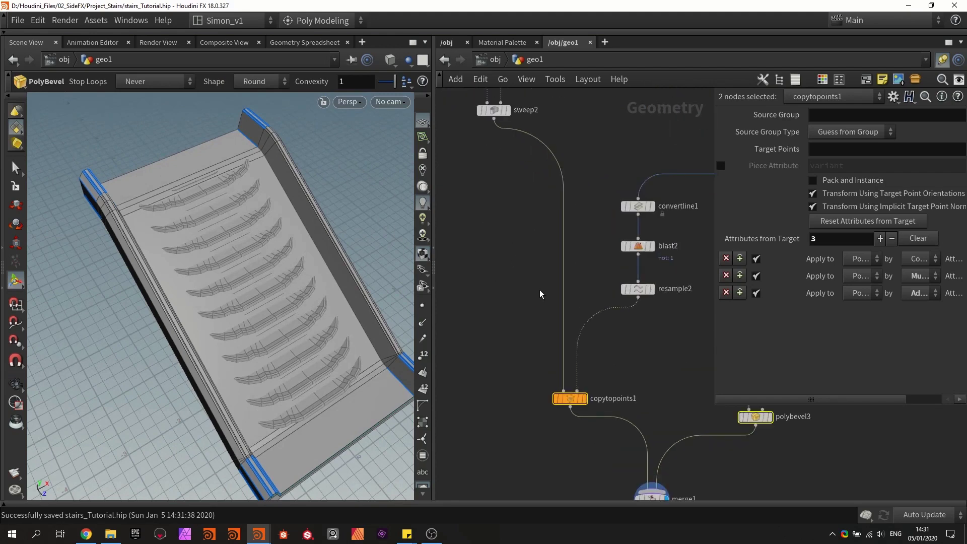
click(540, 291)
key(Tab)
text(tra)
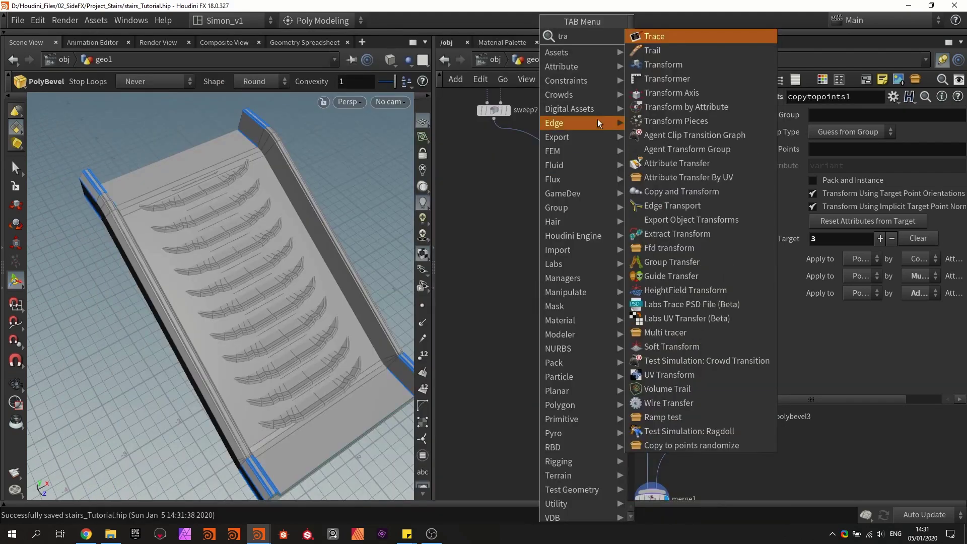
click(659, 64)
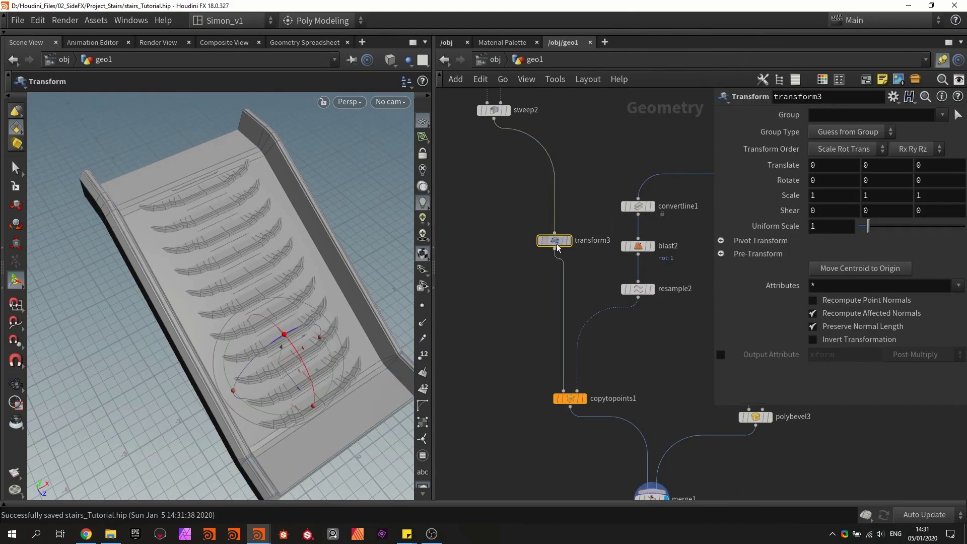
click(526, 323)
drag(527, 322, 496, 344)
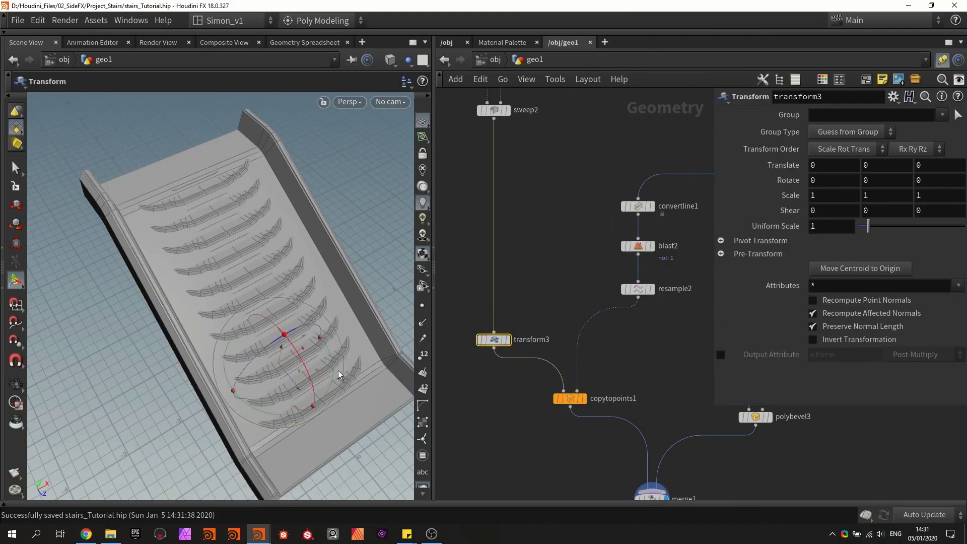
Move the step geometry about 0.21 along Z and scale it to about 1.38 in X with transform3
mouse_move(302, 389)
mouse_down()
mouse_move(317, 403)
mouse_move(308, 390)
mouse_up()
drag(324, 350, 341, 341)
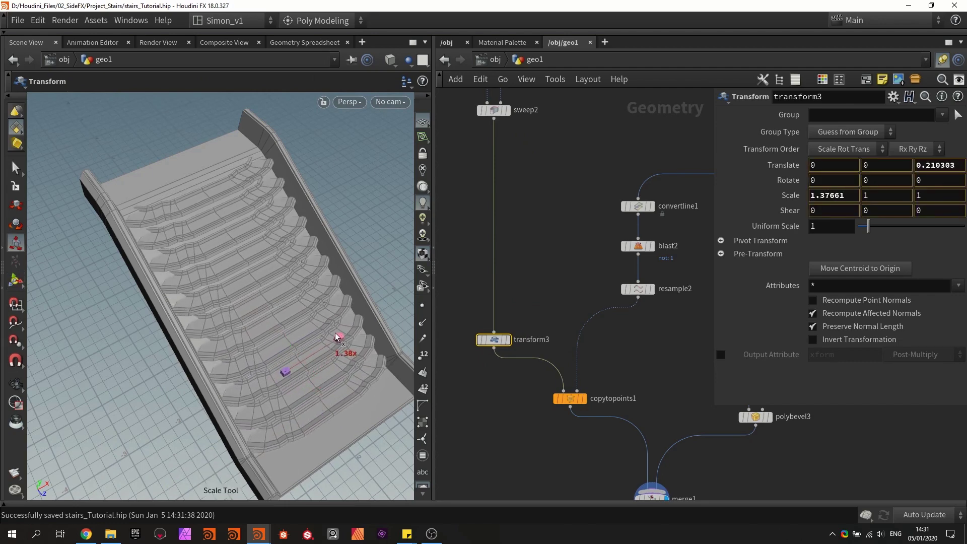
key(Escape)
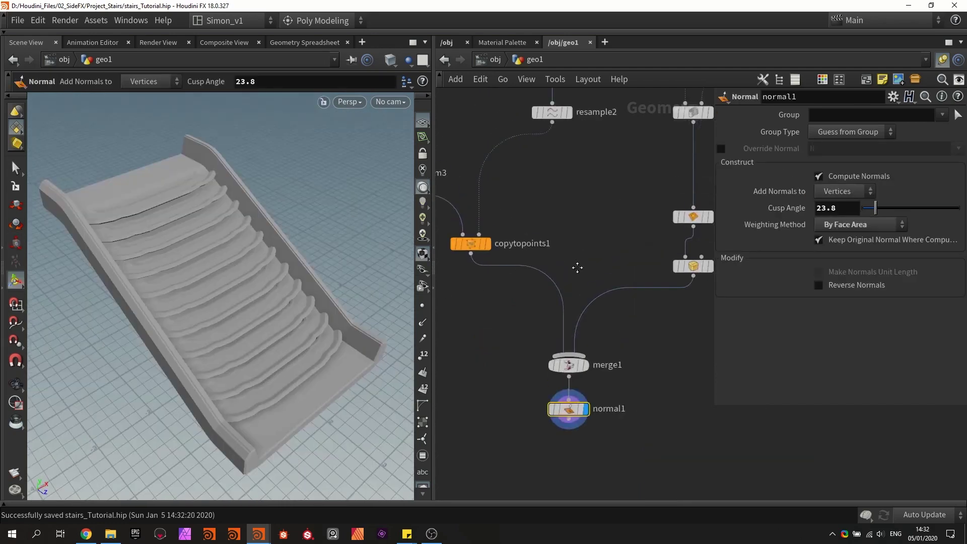
Select curve1 and move the ramp curve's upper point outward to lengthen the staircase
key(h)
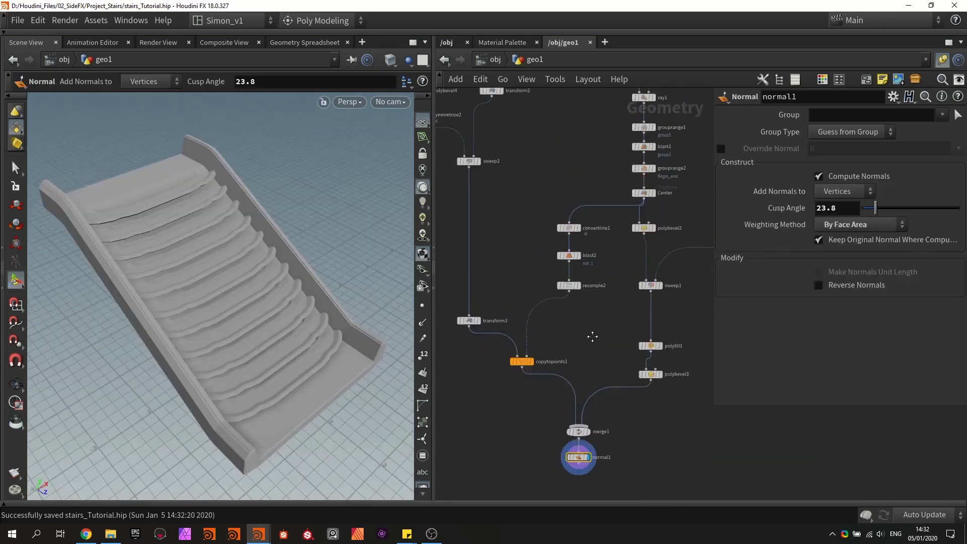
scroll(608, 212, up, 3)
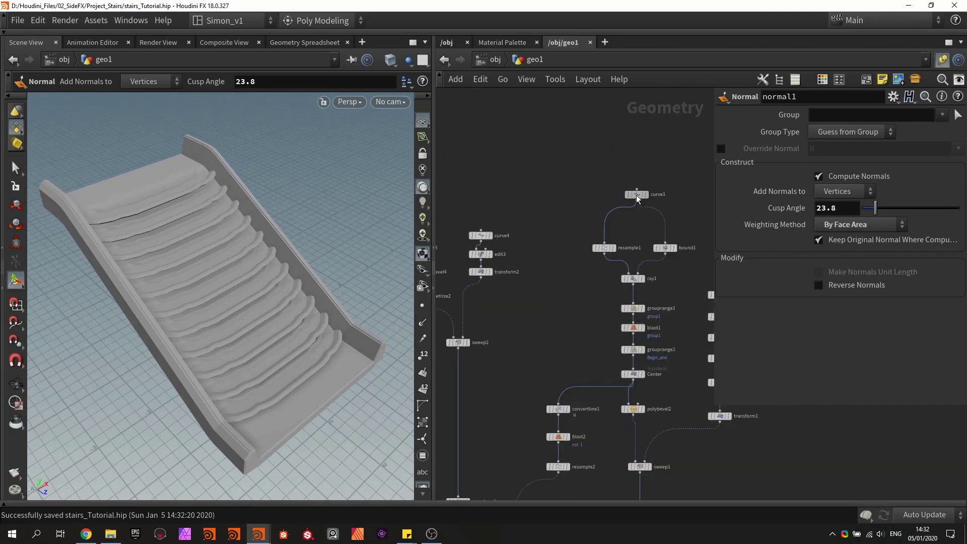
click(636, 195)
right_drag(207, 169, 241, 205)
drag(242, 205, 130, 66)
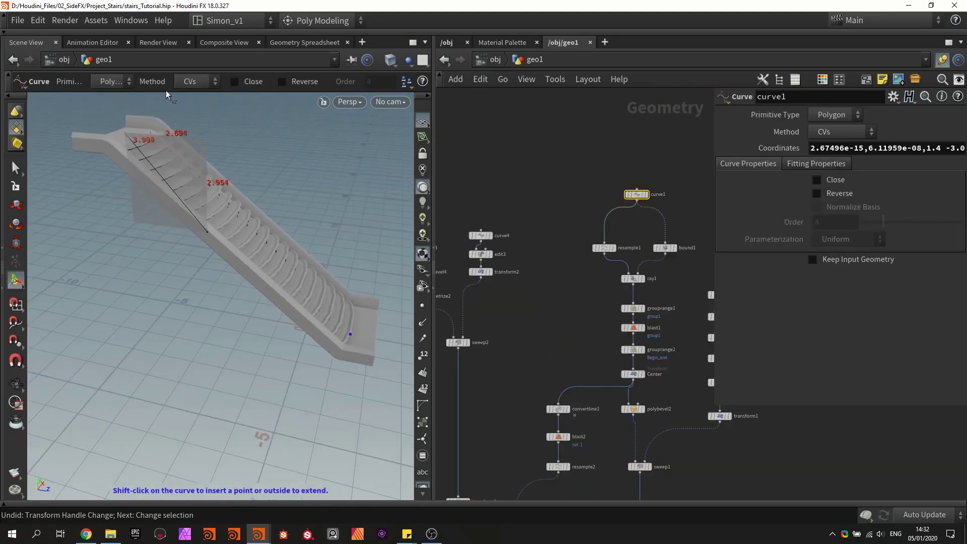
drag(165, 90, 183, 110)
alt+drag(333, 242, 355, 296)
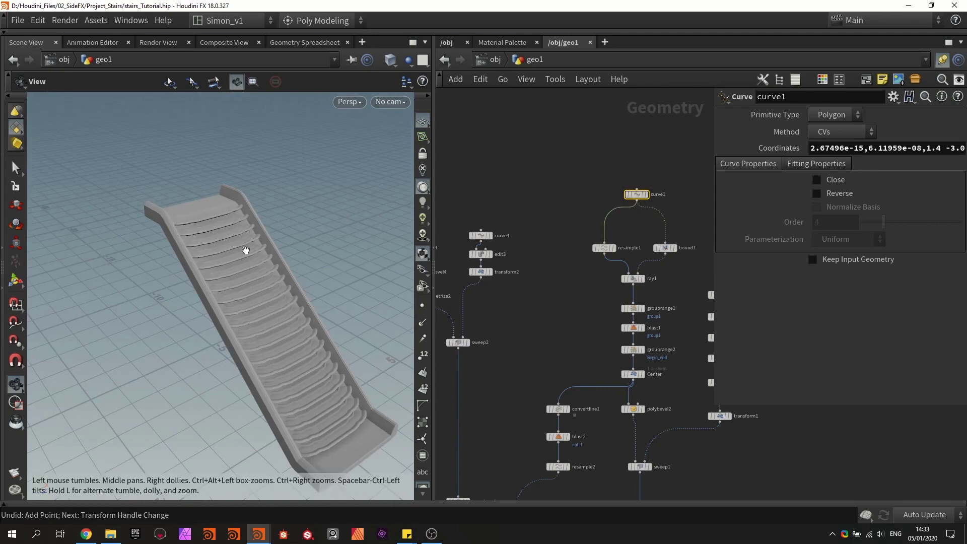
drag(247, 250, 42, 261)
click(16, 280)
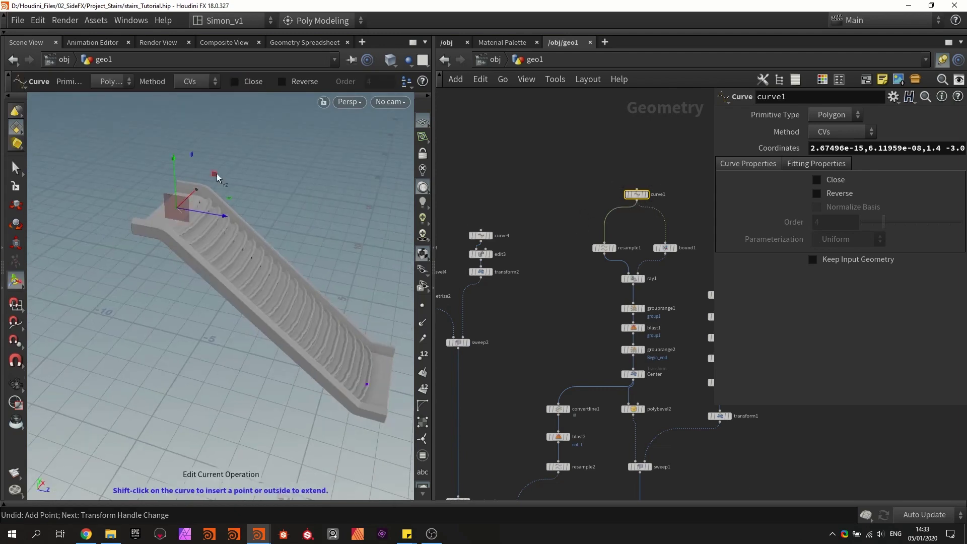
drag(216, 174, 186, 186)
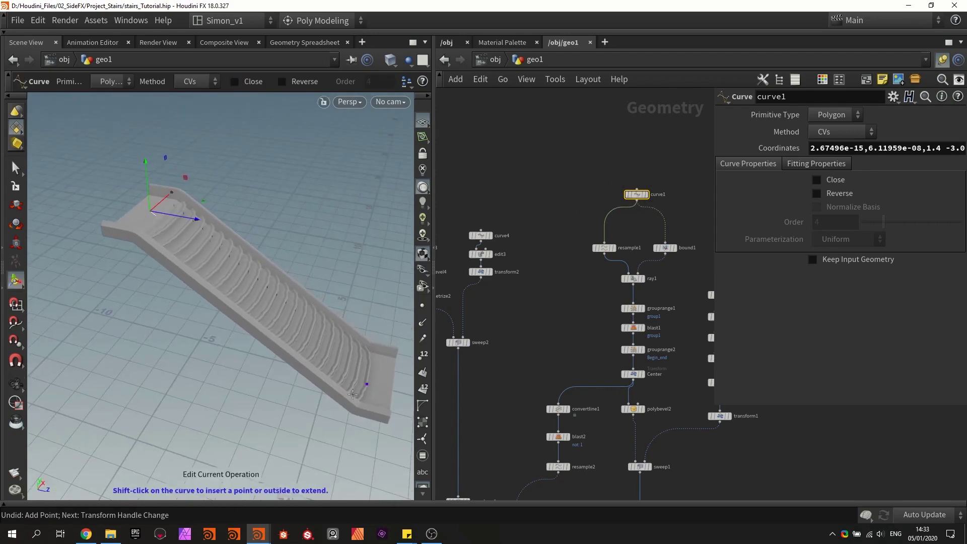
shift+click(140, 293)
click(98, 309)
alt+drag(167, 285, 209, 297)
click(155, 242)
alt+drag(166, 257, 161, 287)
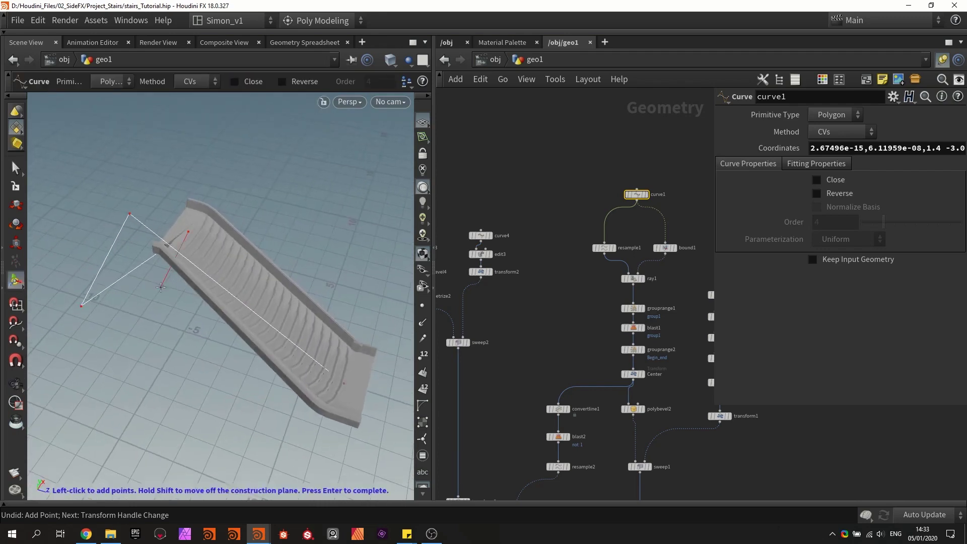
key(ctrl+z)
key(ctrl+z)
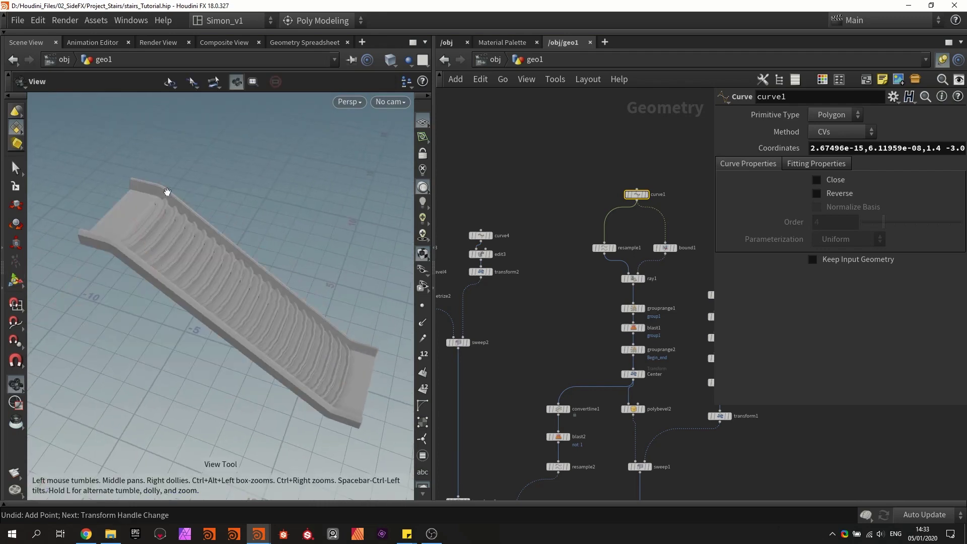
Move sweep1, polyfill1 and polybevel3 together away from the convertline1 branch, and shift polybevel2 to line up with them
alt+drag(295, 326, 253, 308)
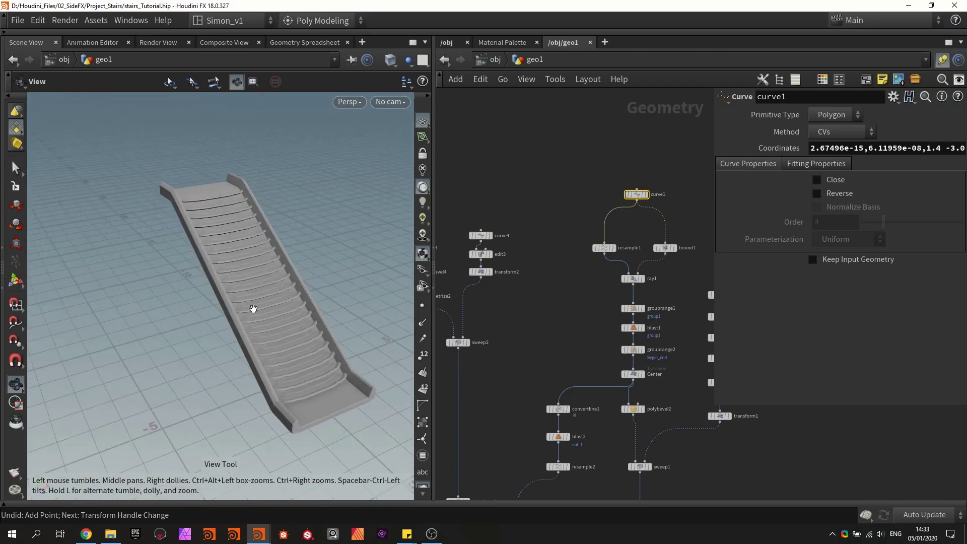
drag(253, 309, 284, 316)
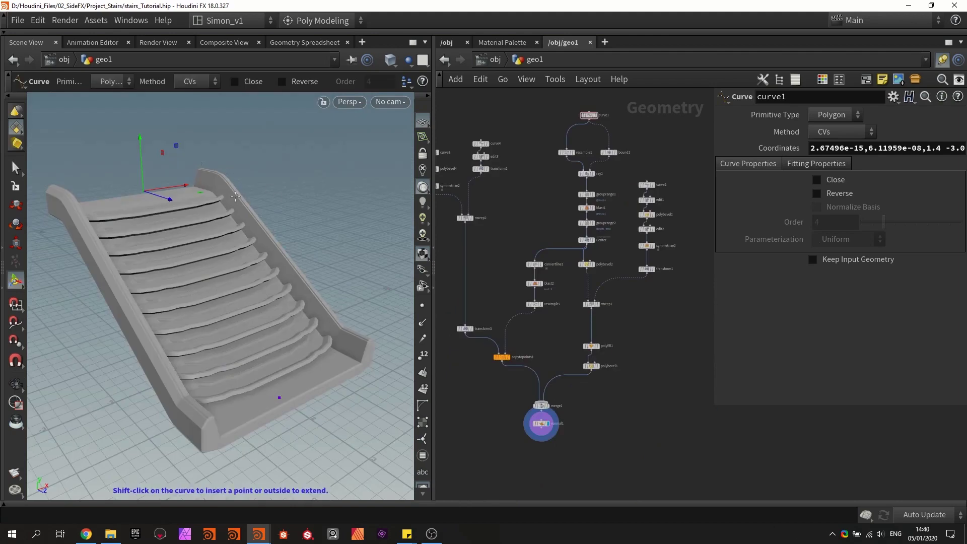
alt+drag(229, 238, 259, 247)
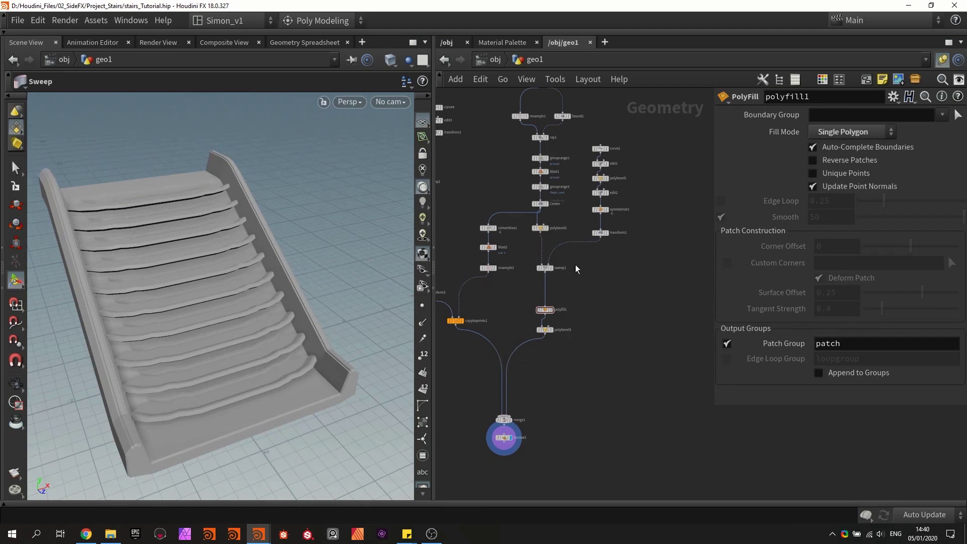
drag(535, 254, 619, 367)
drag(546, 270, 582, 268)
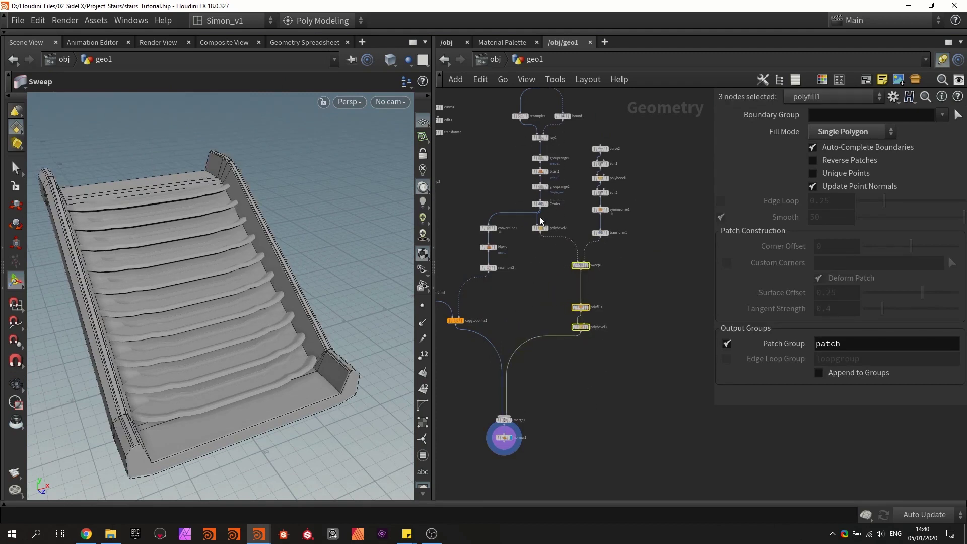
drag(545, 231, 565, 237)
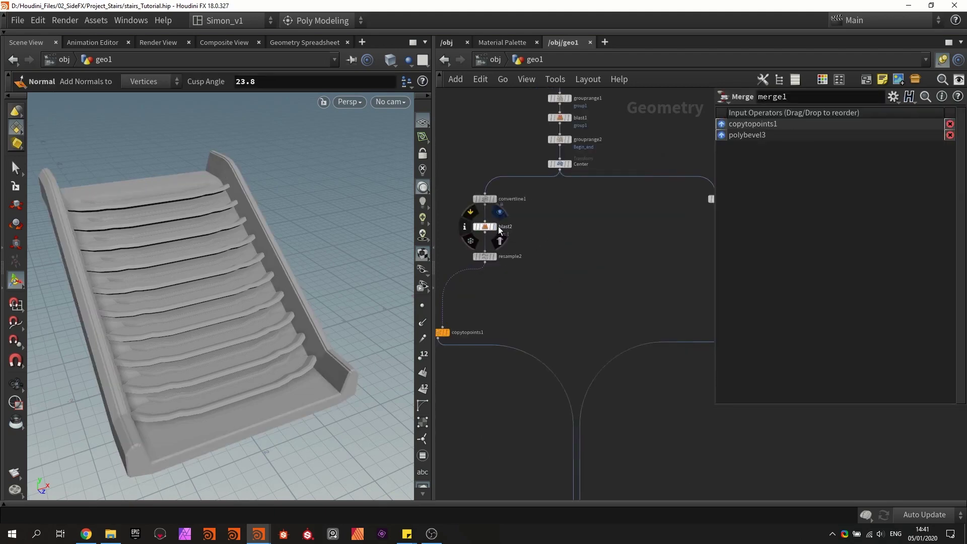
Display the blast2 node's isolated middle segment and save the scene
click(492, 228)
click(491, 231)
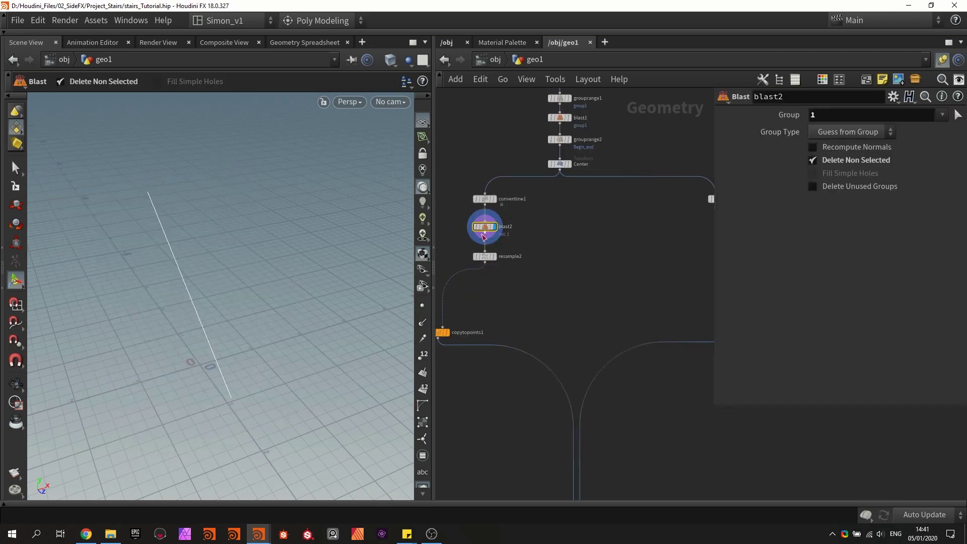
key(ctrl+s)
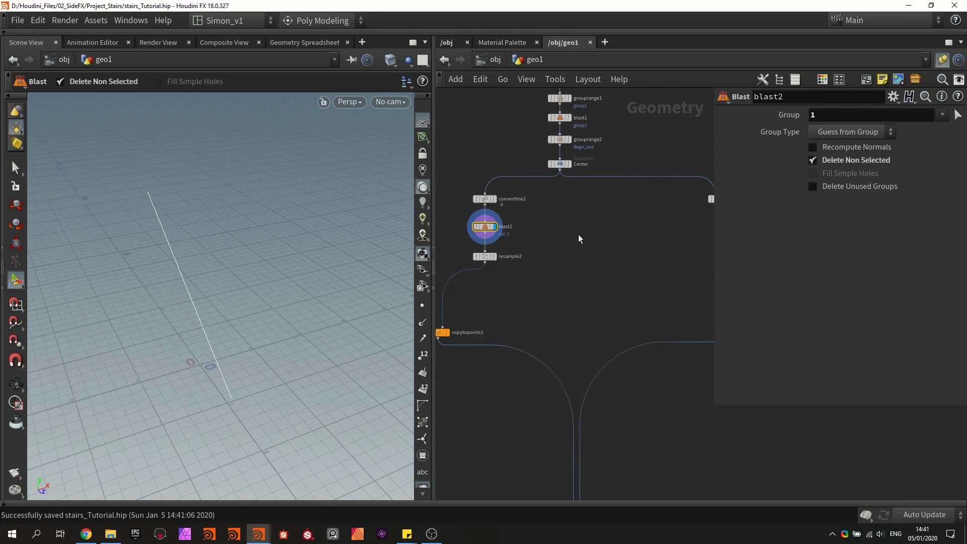
Add a Sweep node near resample2 that uses the blast2 segment as its backbone curve
key(Tab)
text(s)
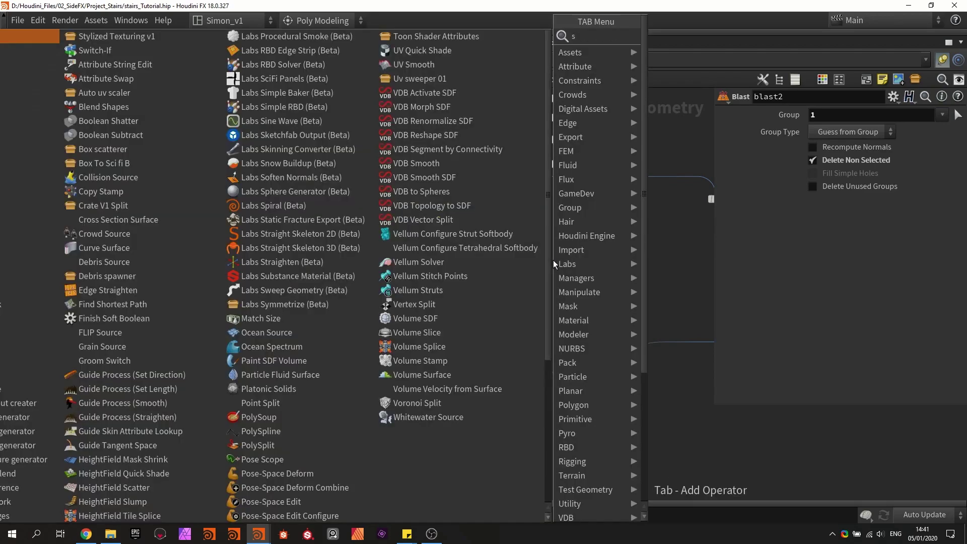
text(wee)
click(652, 40)
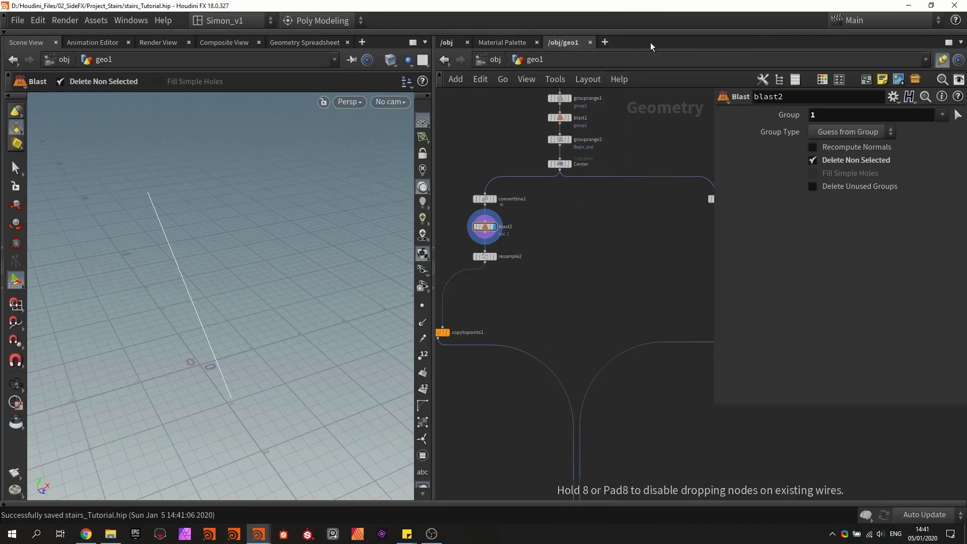
click(537, 266)
scroll(529, 251, up, 2)
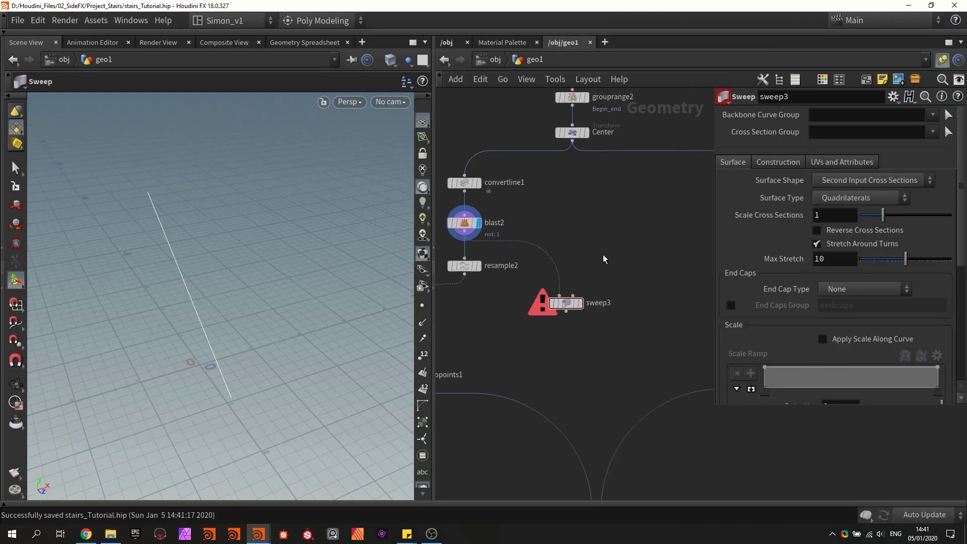
Add a Line node with direction 1, 0, 0 as the cross section of sweep3, and display the sweep
key(Tab)
text(line)
key(Return)
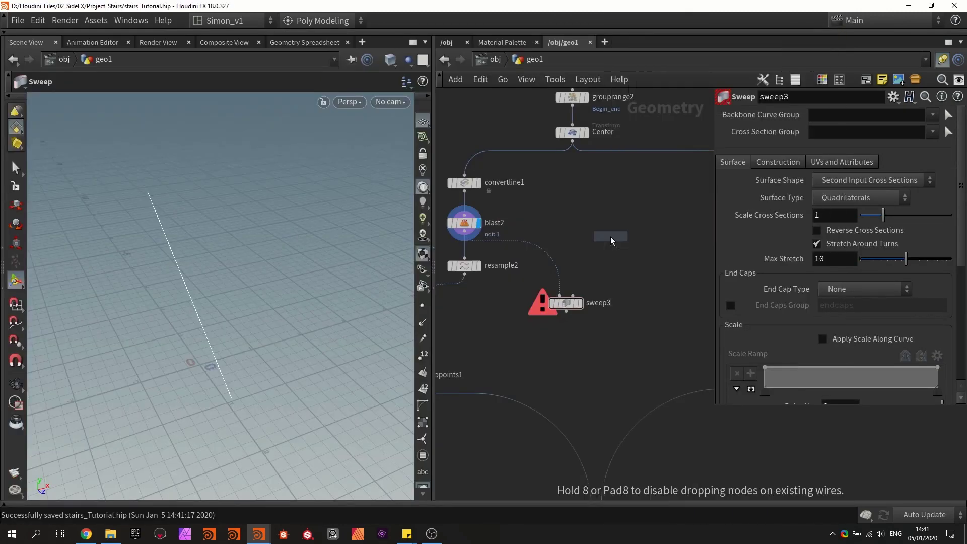
click(609, 234)
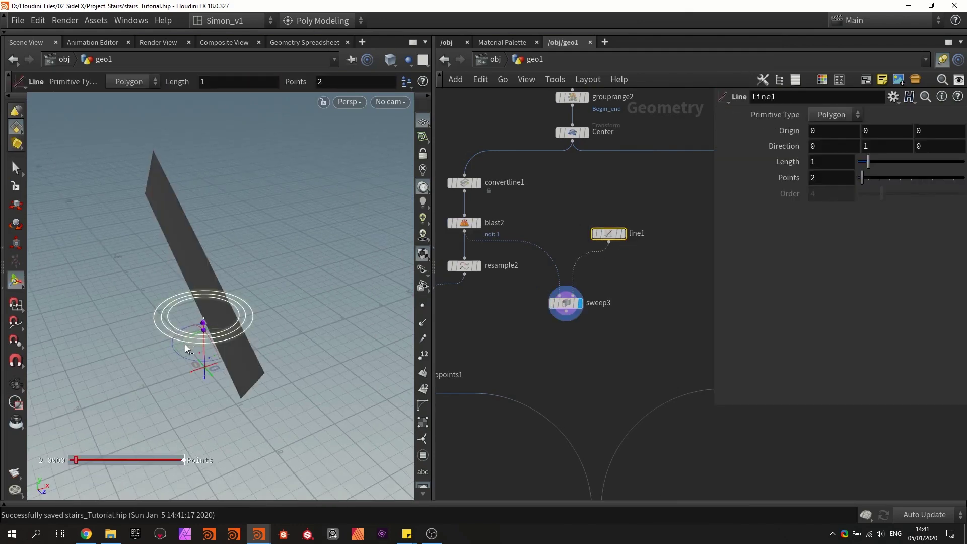
mouse_move(204, 323)
mouse_down()
mouse_move(202, 316)
mouse_move(197, 335)
mouse_move(183, 331)
mouse_move(204, 317)
mouse_up()
key(ctrl+z)
Insert a Labs Axis Align node between line1 and sweep3
key(Tab)
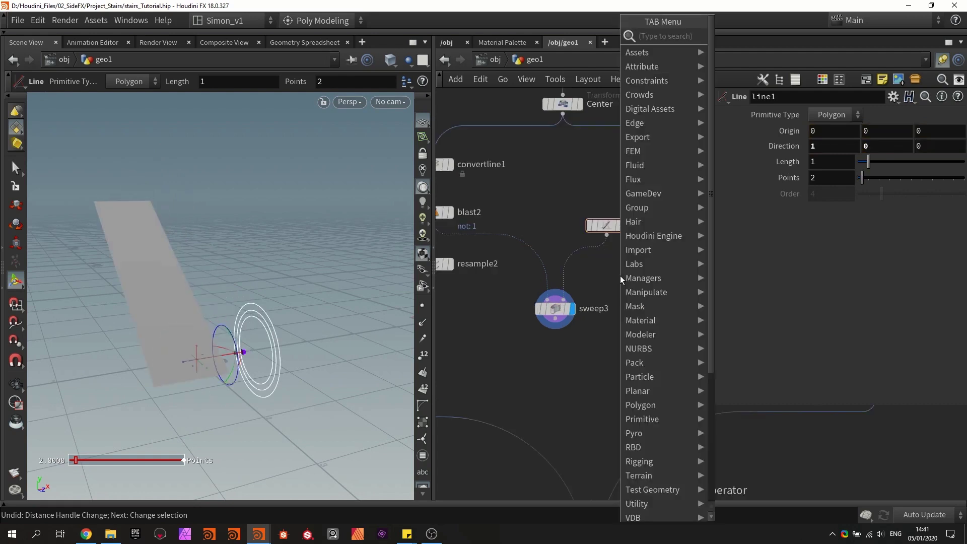
text(axi)
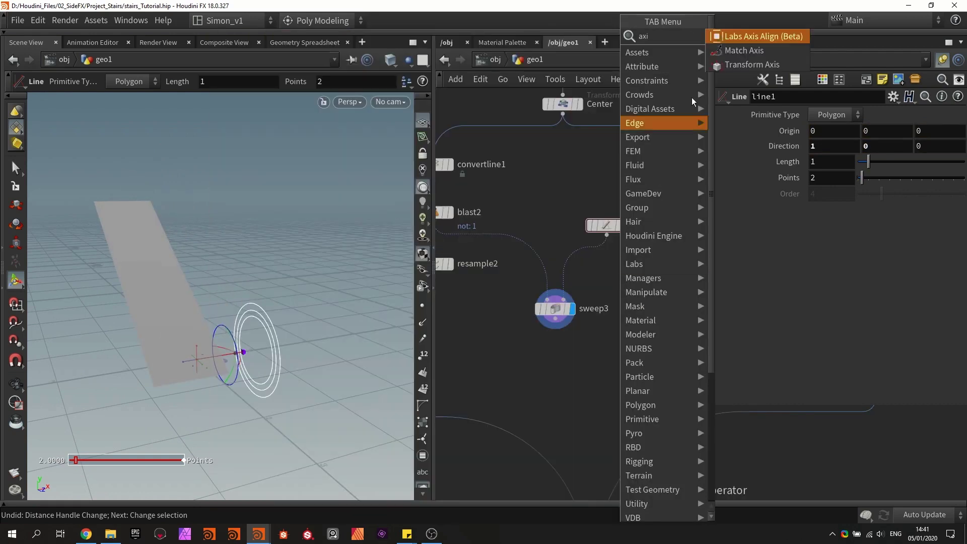
click(745, 37)
click(573, 264)
drag(573, 264, 610, 256)
drag(201, 261, 283, 349)
Insert a Transform node between axis_align1 and sweep3
key(Tab)
text(tra)
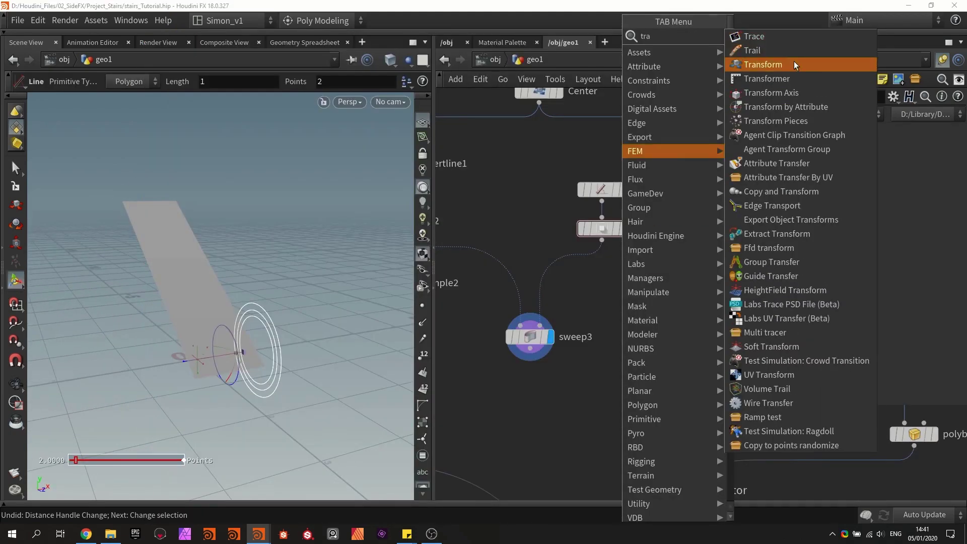
click(794, 61)
click(554, 277)
drag(554, 277, 605, 273)
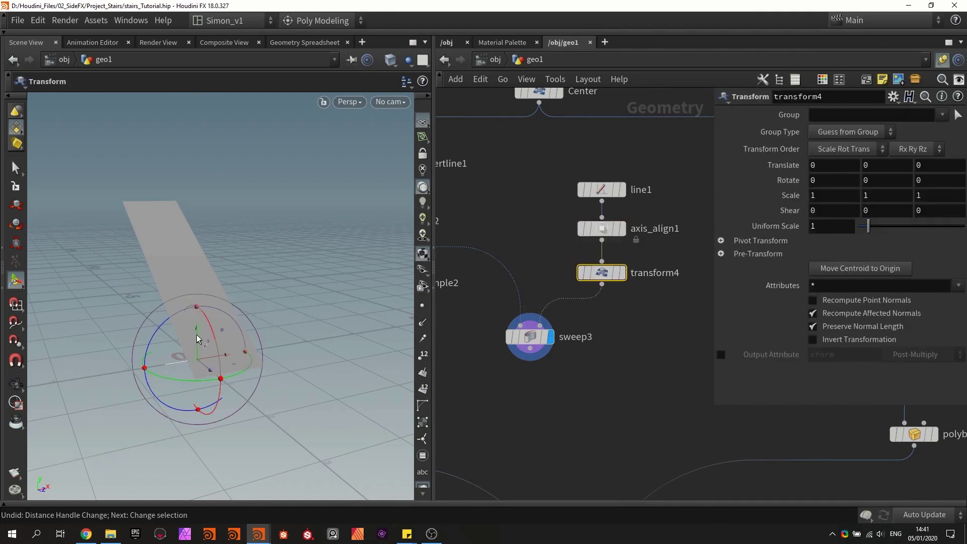
drag(195, 334, 167, 270)
key(ctrl+z)
key(ctrl+z)
key(ctrl+z)
key(ctrl+z)
key(ctrl+z)
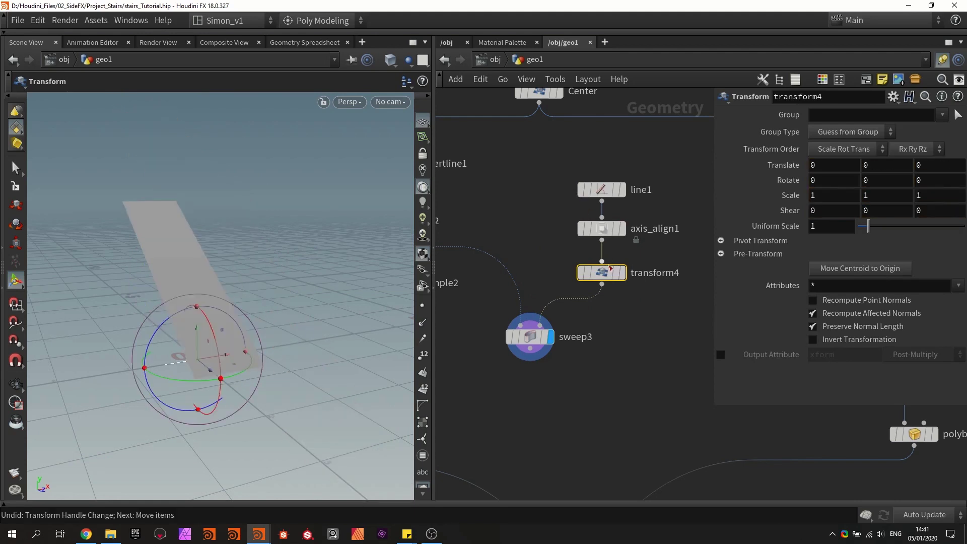
drag(610, 268, 610, 268)
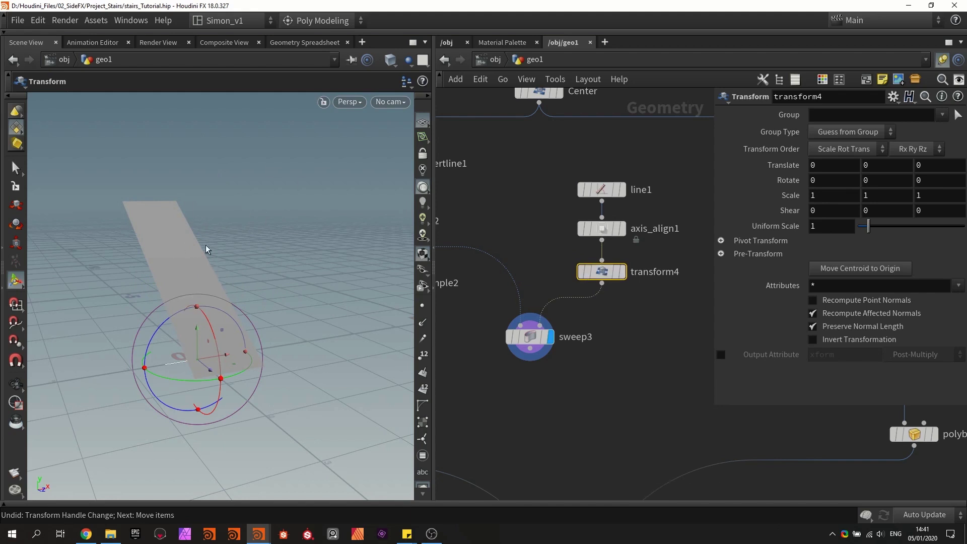
Widen the swept surface by setting line1's length to about 2.94, and save the file
mouse_move(207, 248)
alt+mouse_down()
mouse_move(167, 267)
mouse_move(227, 264)
mouse_move(204, 261)
alt+mouse_up()
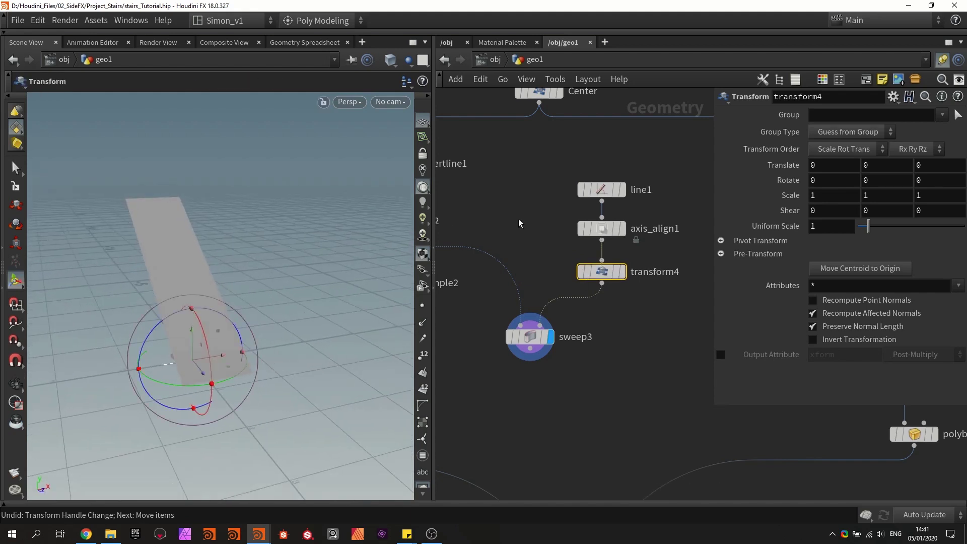
click(602, 191)
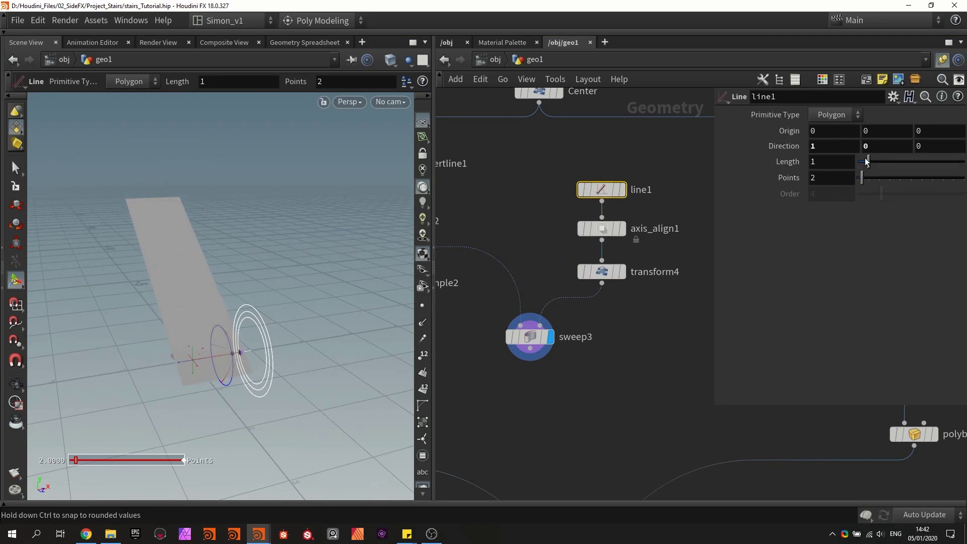
drag(869, 161, 890, 161)
key(ctrl+s)
scroll(642, 267, down, 2)
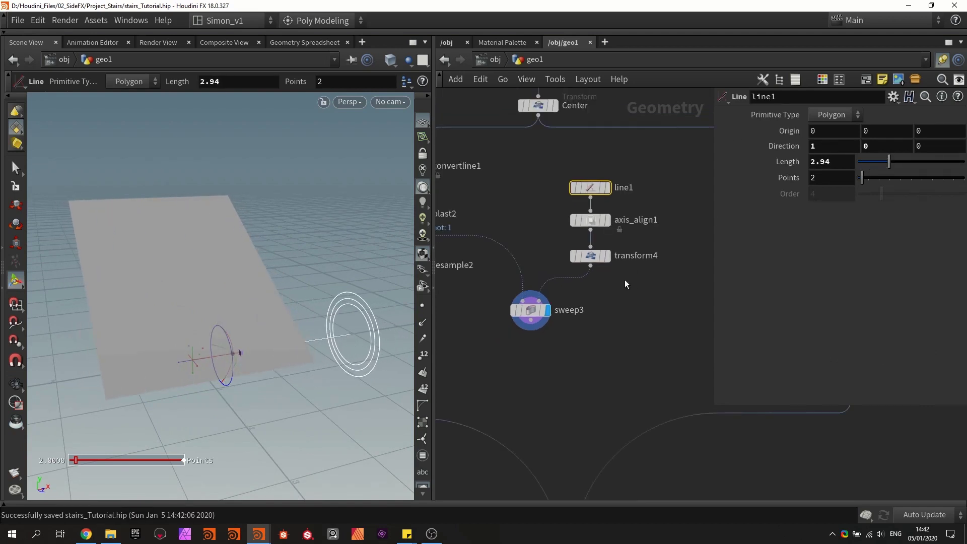
click(806, 161)
key(ctrl+s)
scroll(673, 312, down, 1)
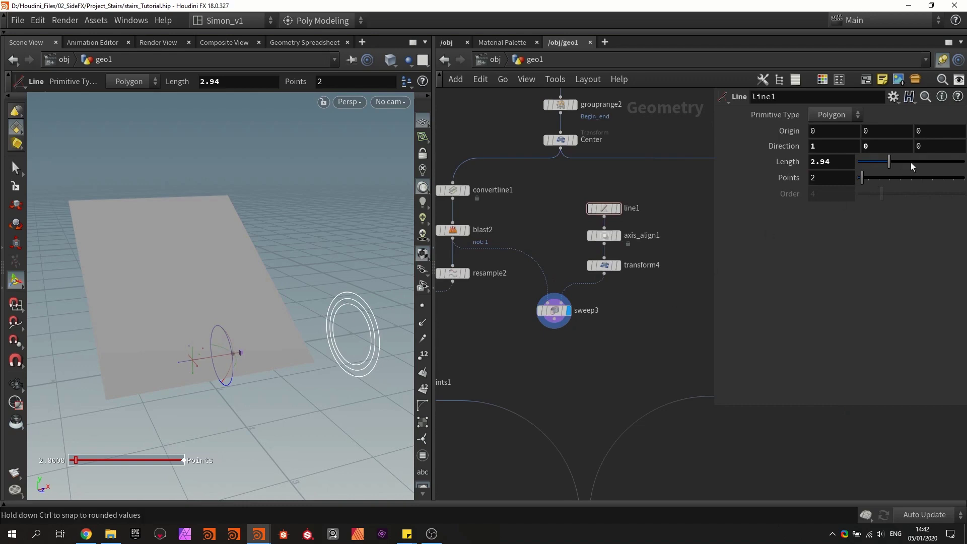
Show merge1 as a template overlay and set line1's length to about 3.22 to match the staircase width
click(884, 162)
key(h)
scroll(560, 444, up, 4)
scroll(561, 449, up, 1)
click(570, 430)
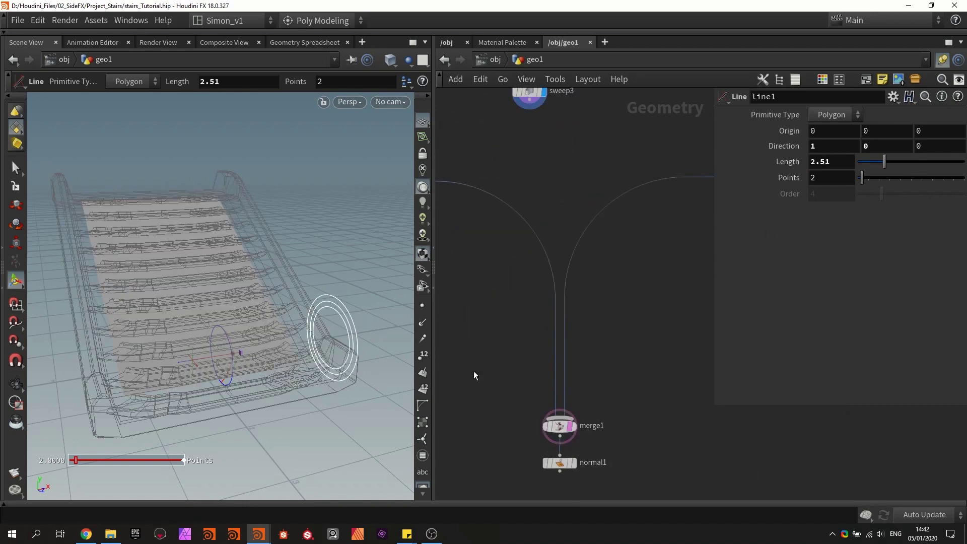
drag(885, 158, 892, 156)
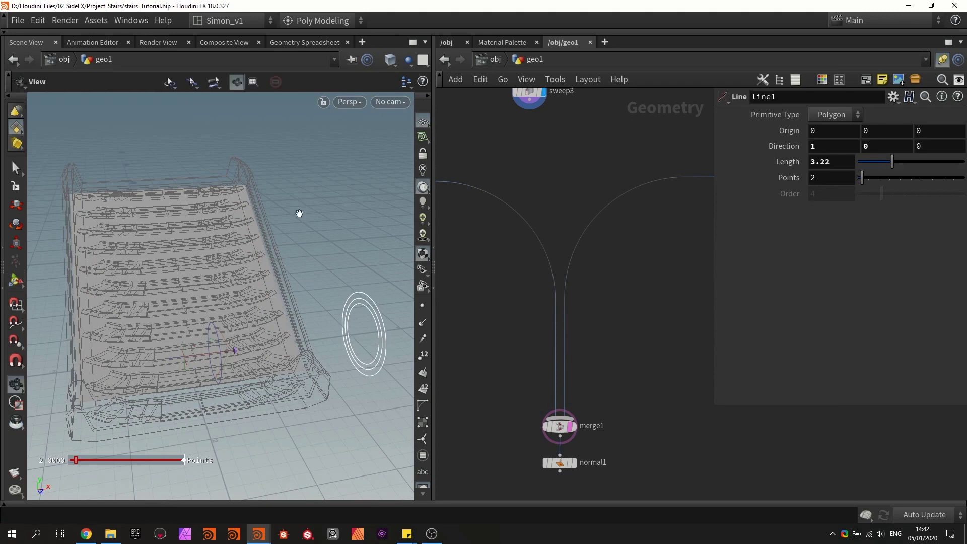
drag(298, 212, 257, 162)
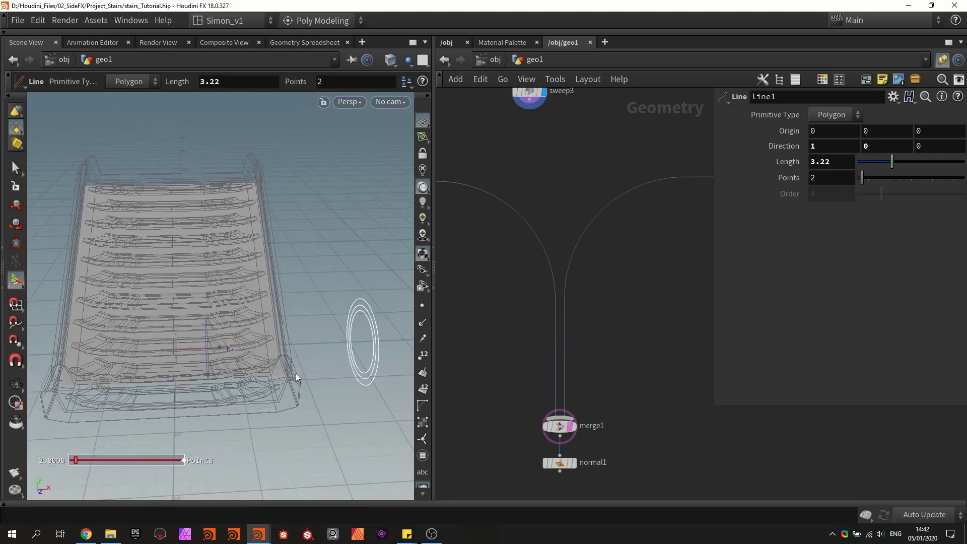
Append an Add node to sweep3, display it, and delete the geometry while keeping the points
middle_drag(607, 155, 662, 280)
scroll(585, 213, up, 2)
key(Tab)
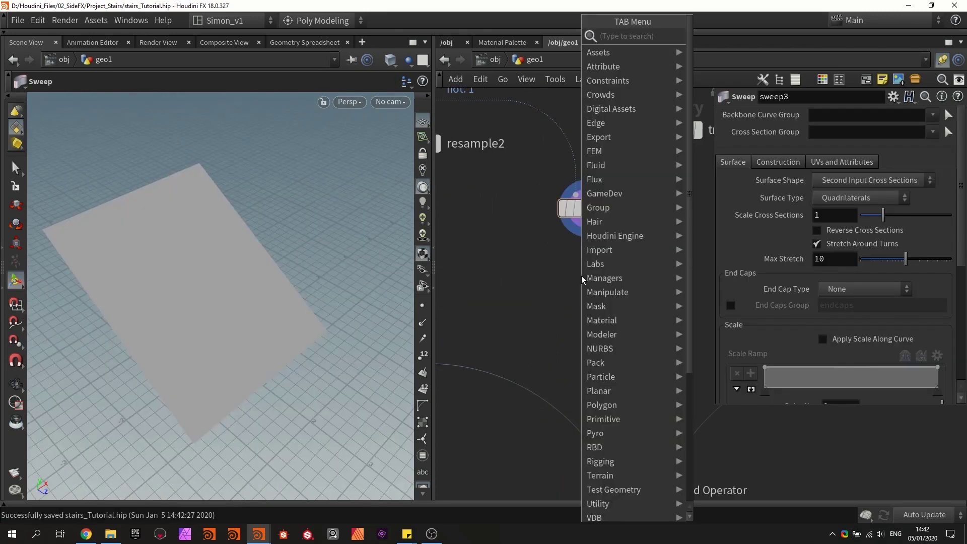
text(a)
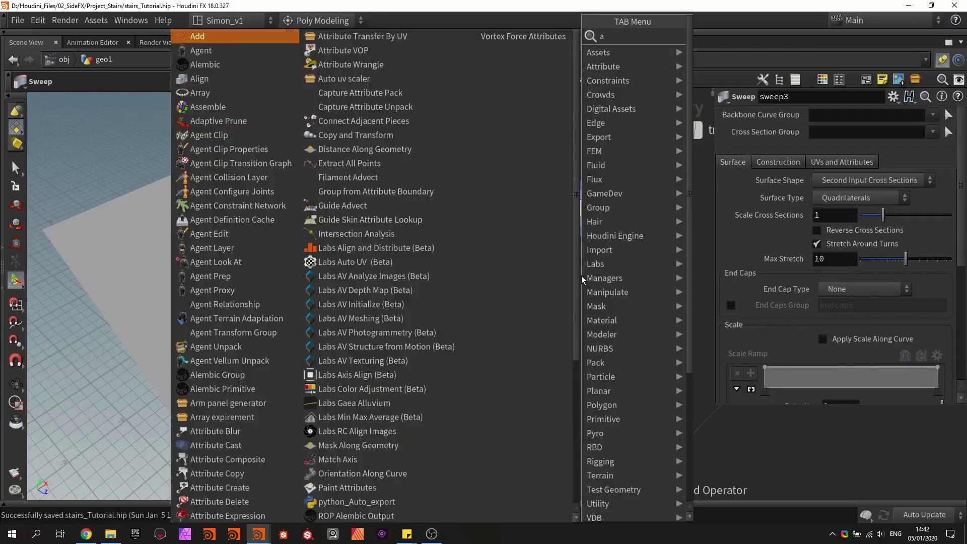
text(dd)
key(Return)
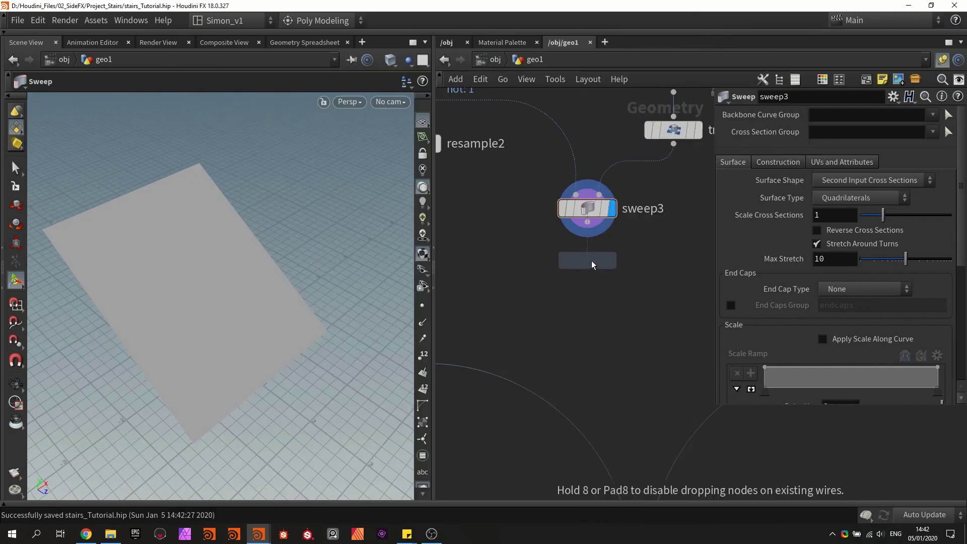
click(592, 261)
scroll(593, 231, up, 3)
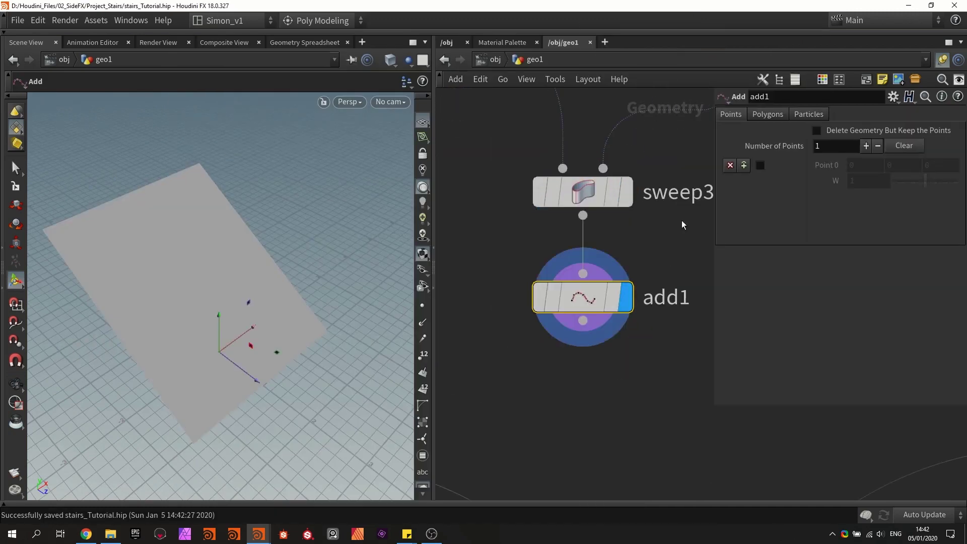
click(882, 129)
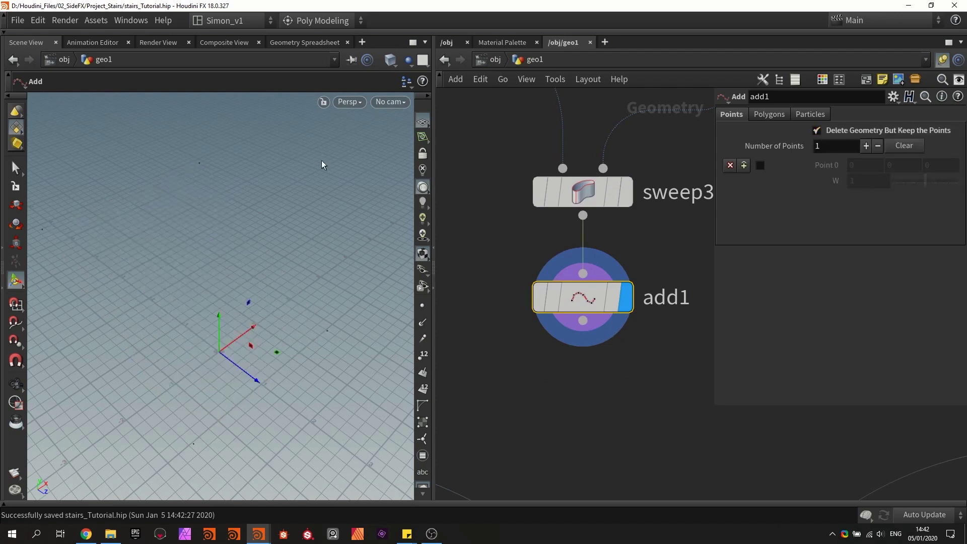
Show the points and point numbers in the viewport
click(422, 304)
middle_drag(212, 176, 284, 209)
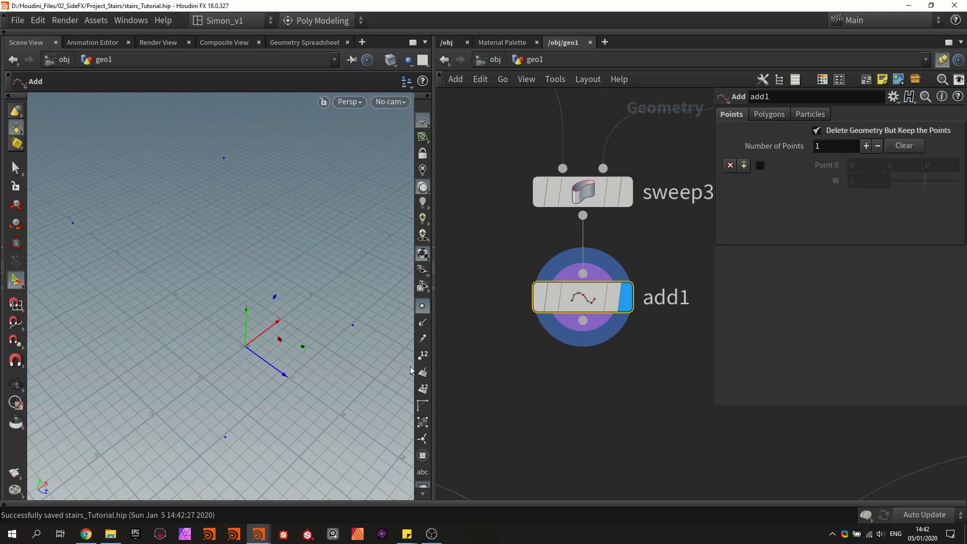
click(423, 355)
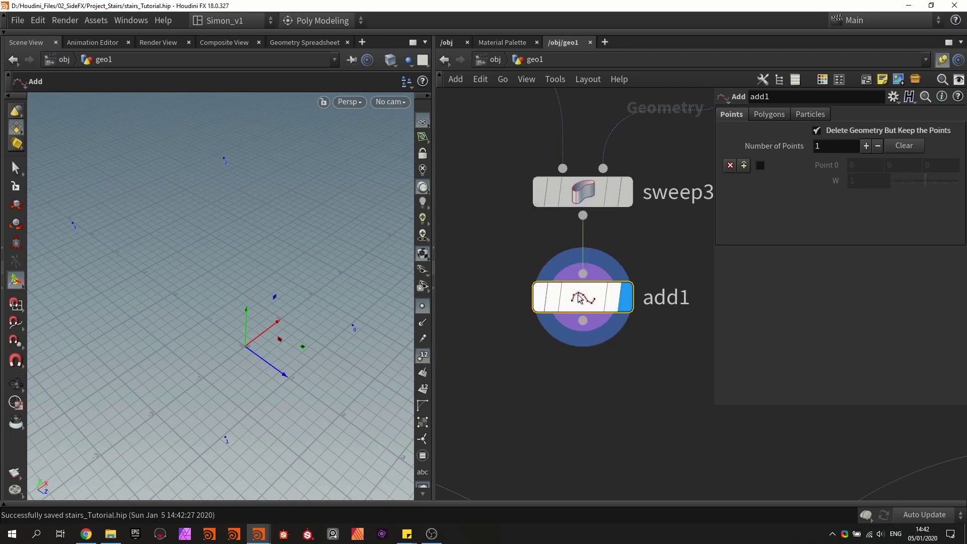
mouse_move(641, 251)
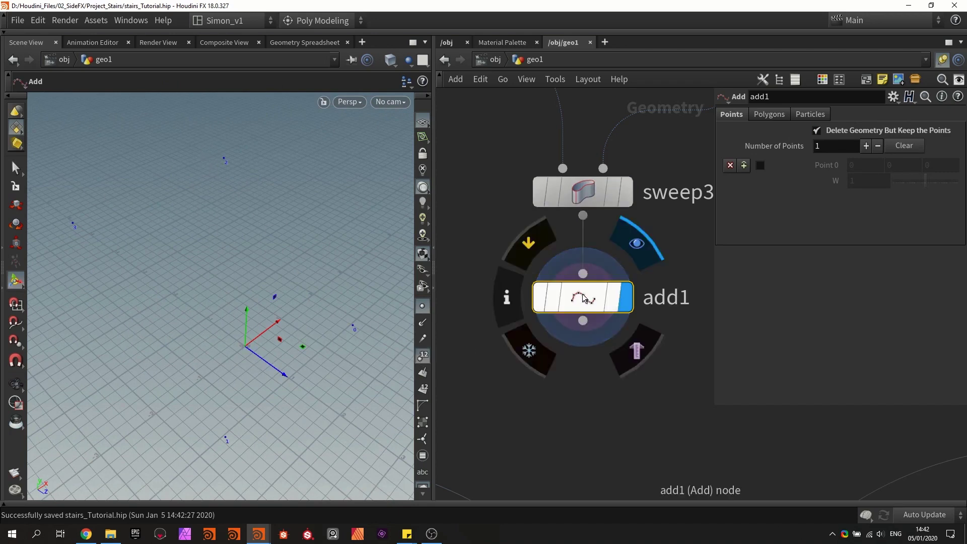
Connect add1's points into side lines with polygons by group, using Skip every Nth point
click(762, 116)
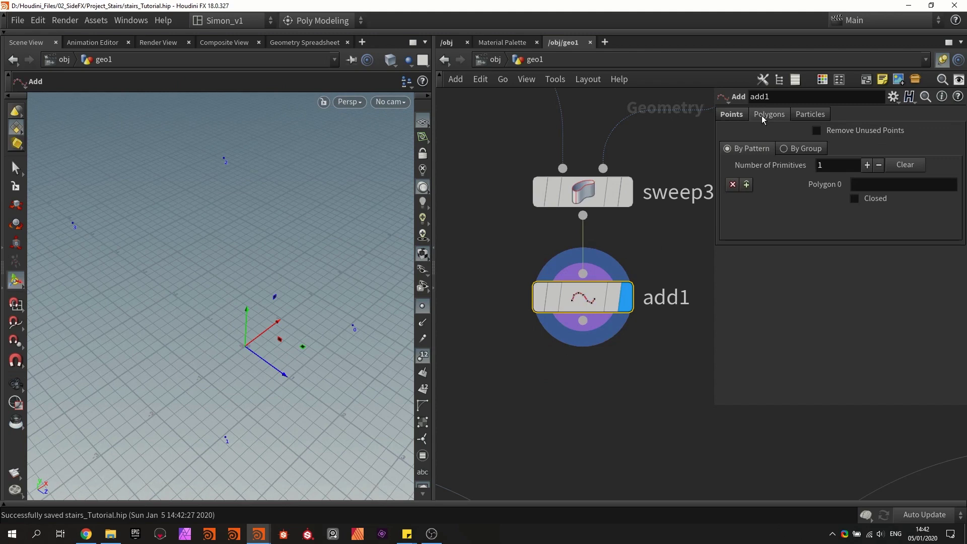
click(792, 148)
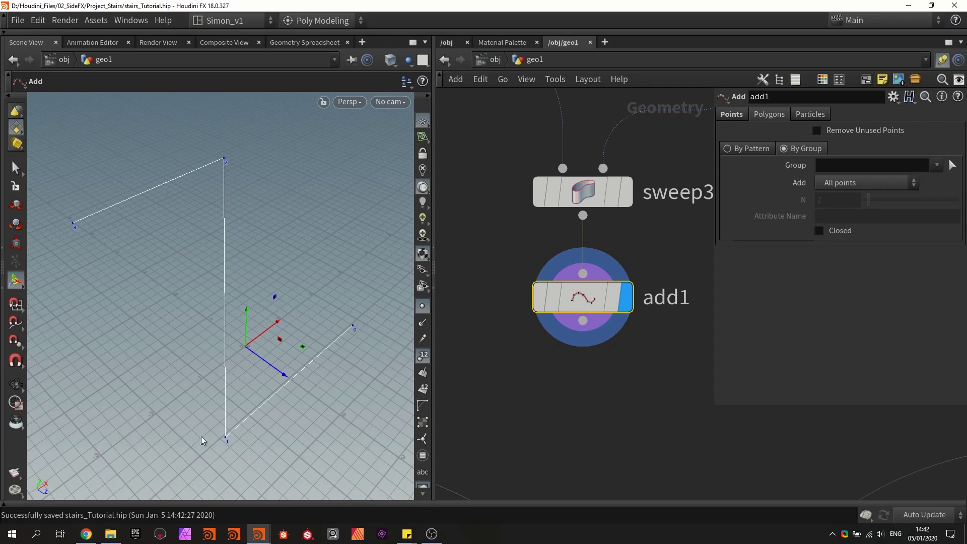
click(837, 185)
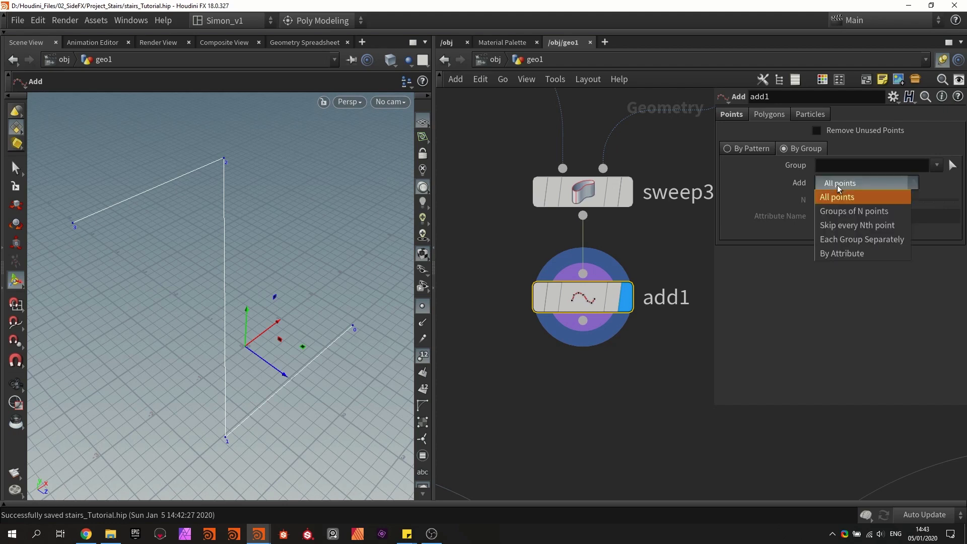
click(847, 213)
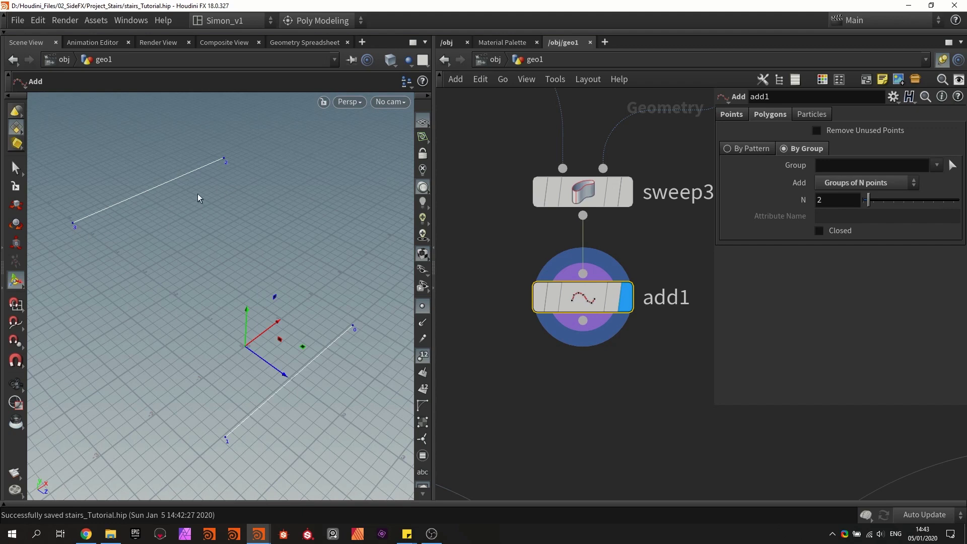
click(831, 188)
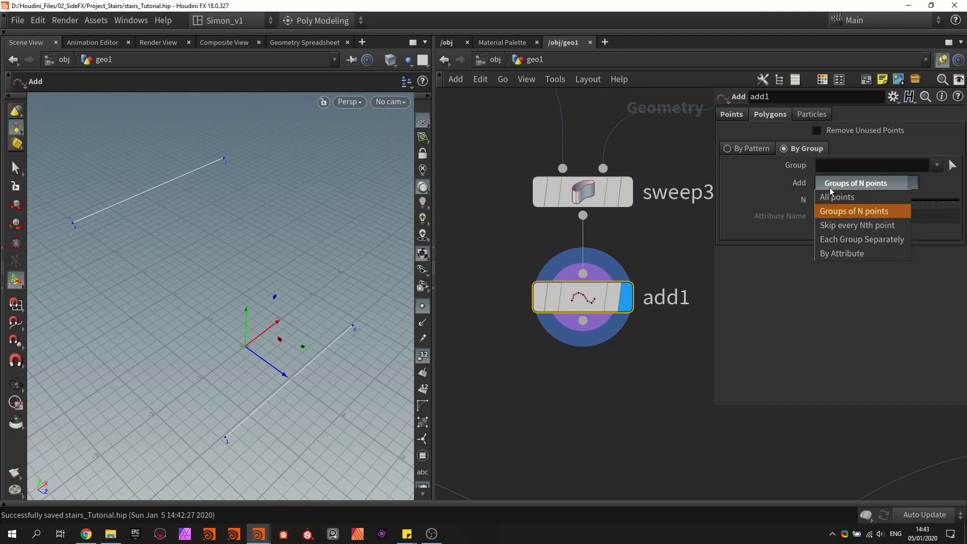
click(830, 229)
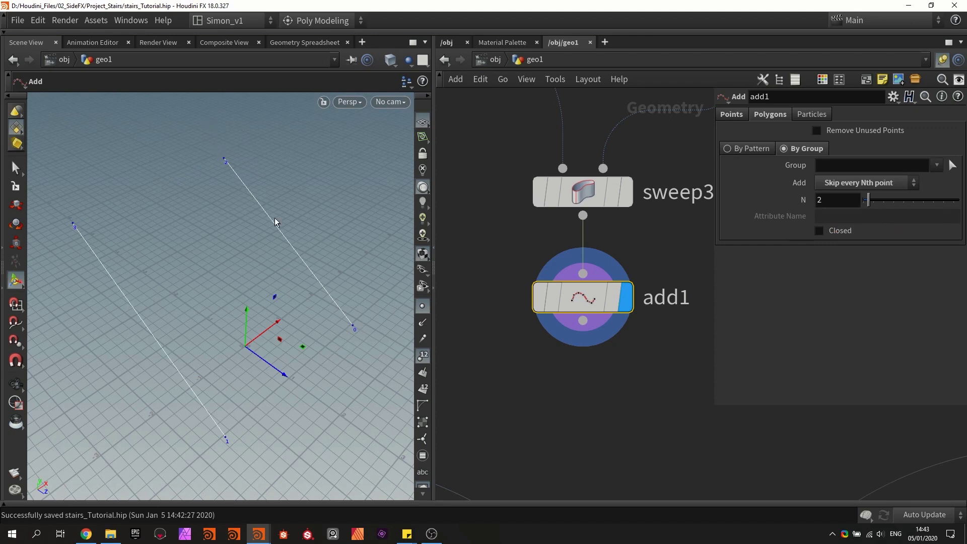
alt+drag(276, 221, 260, 273)
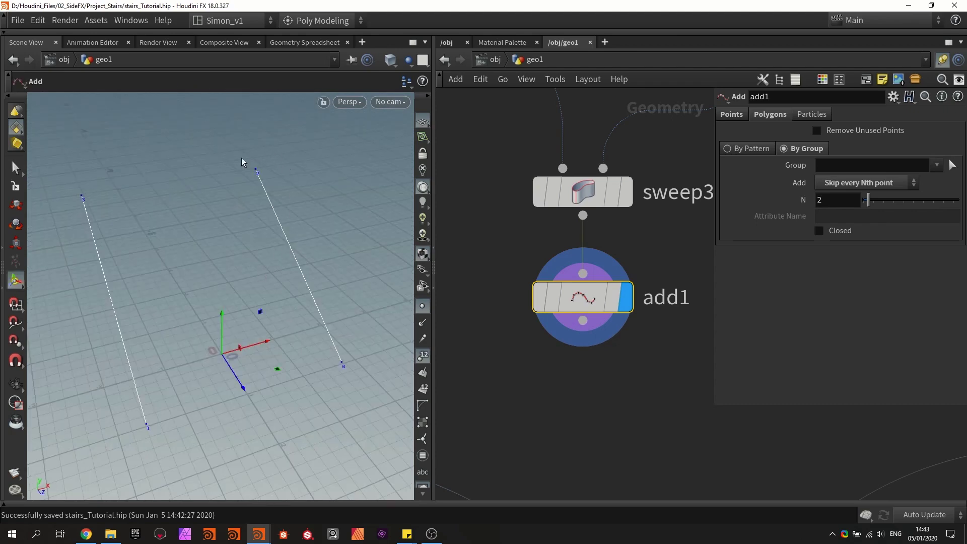
Append a PolyExtrude node to add1 and display it
key(Tab)
text(ext)
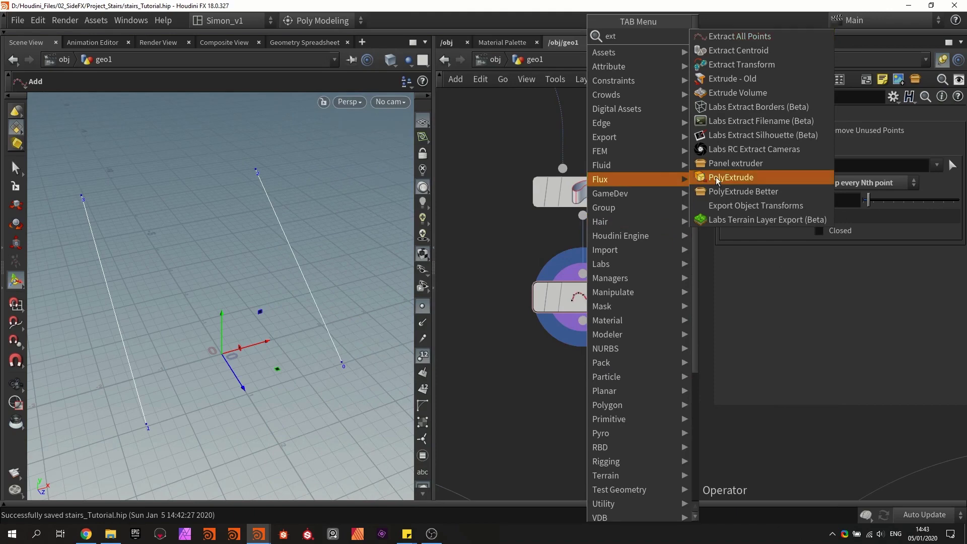
click(725, 178)
click(583, 395)
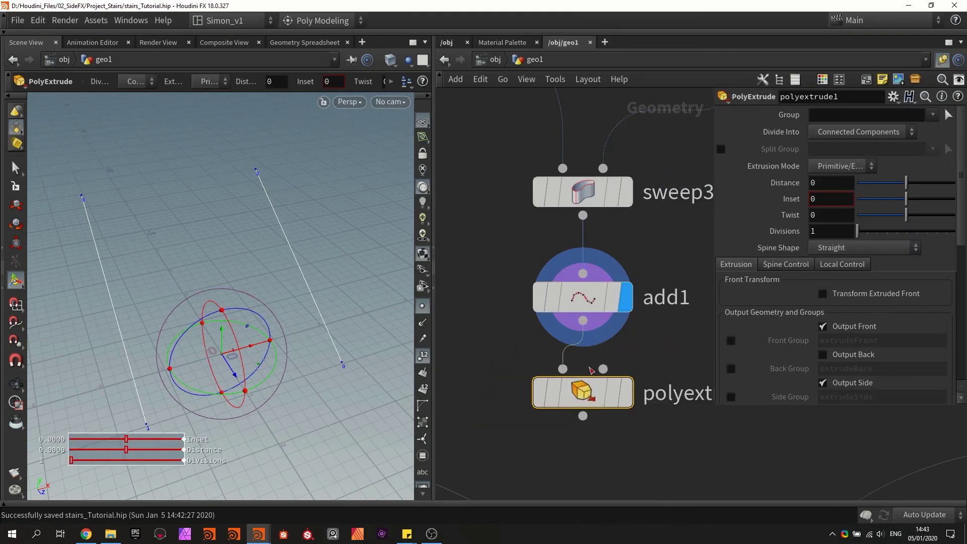
drag(316, 275, 338, 278)
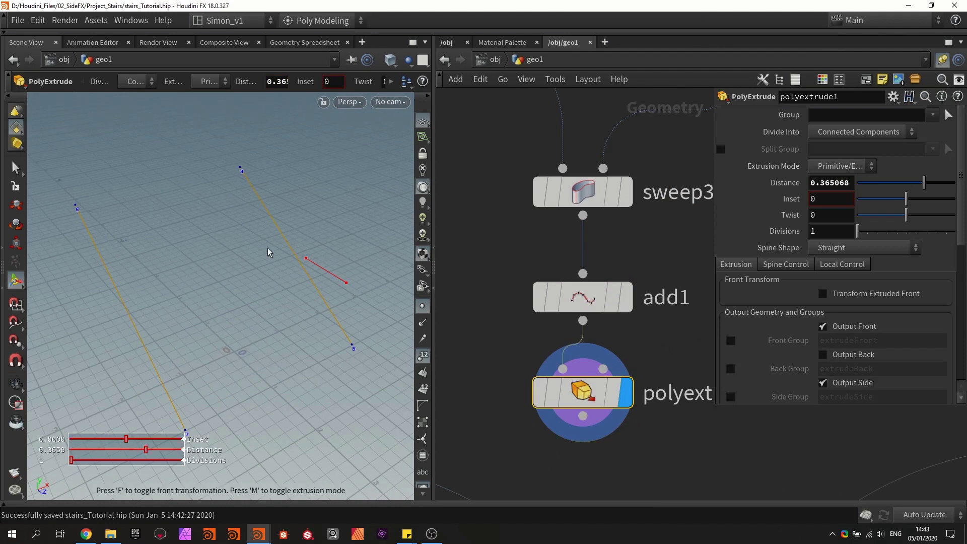
key(ctrl+z)
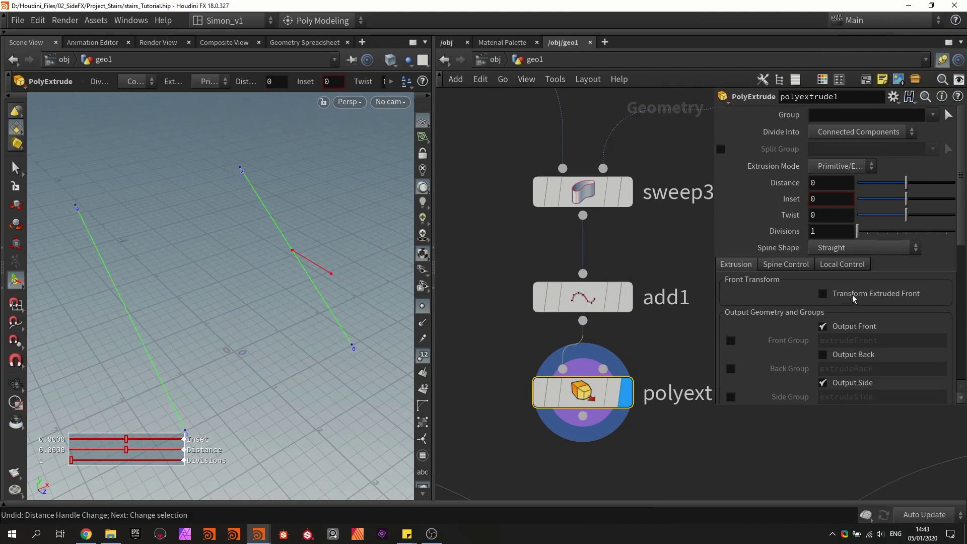
Enable Transform Extruded Front on polyextrude1 and raise the side lines into walls with a local X translate of about 1.0341
click(822, 294)
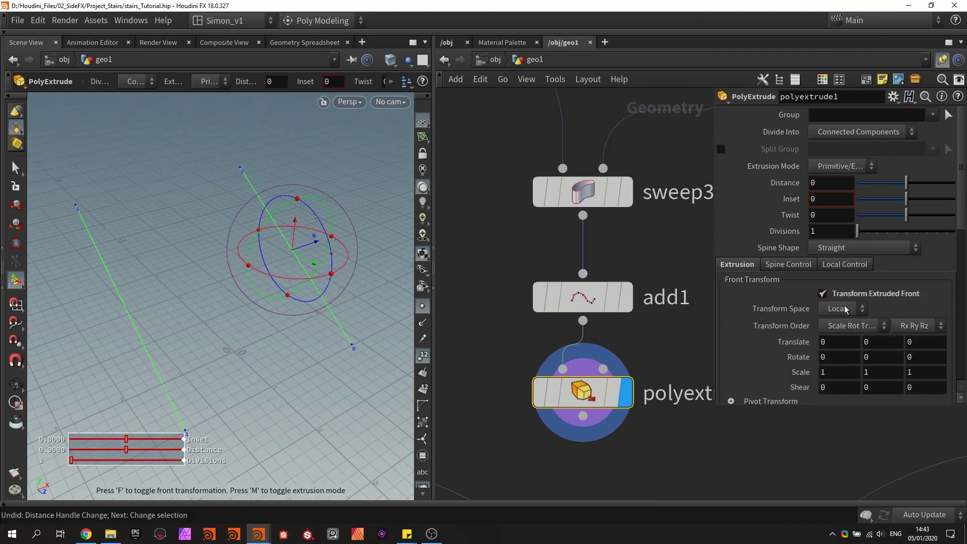
scroll(848, 294, down, 2)
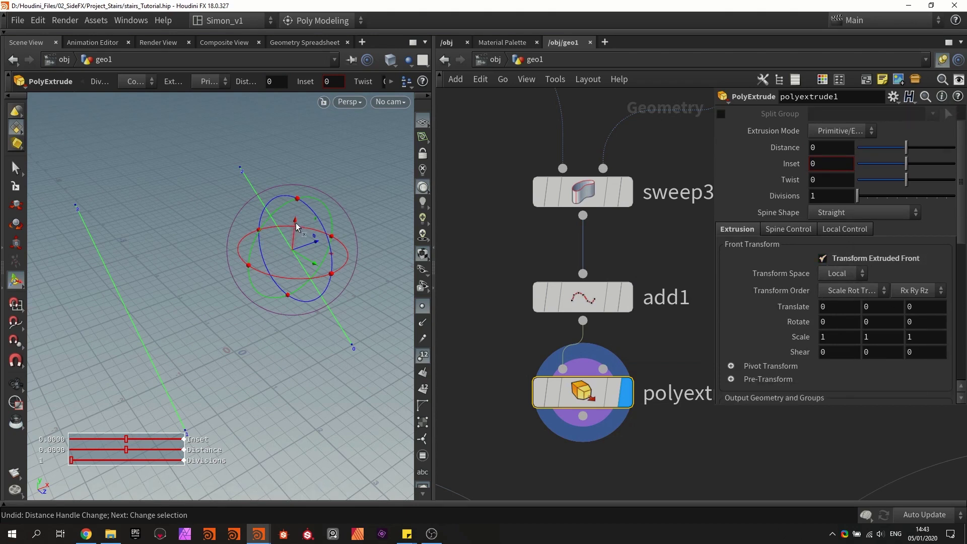
drag(295, 222, 294, 188)
drag(296, 164, 298, 158)
alt+drag(299, 219, 211, 124)
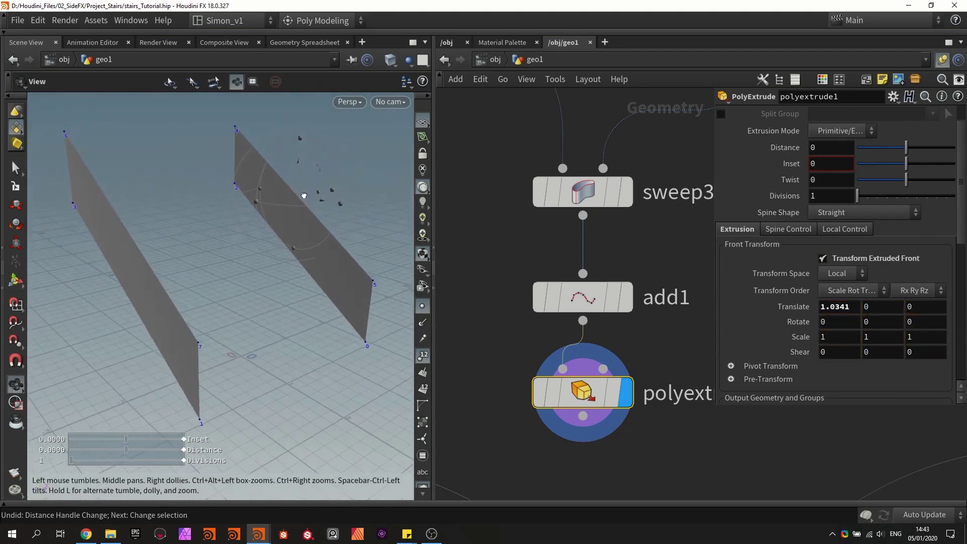
key(Return)
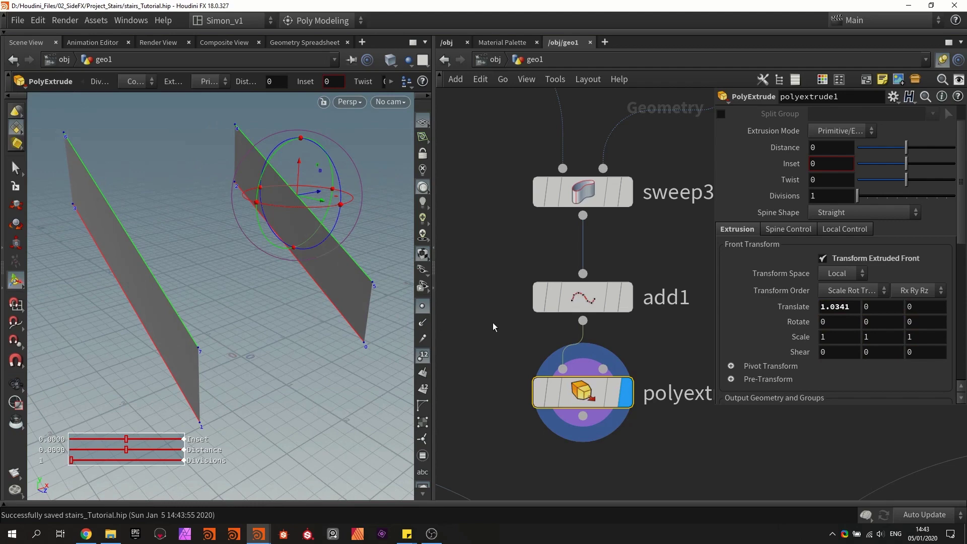
Append a Convert Line node to polyextrude1 and display it
key(Tab)
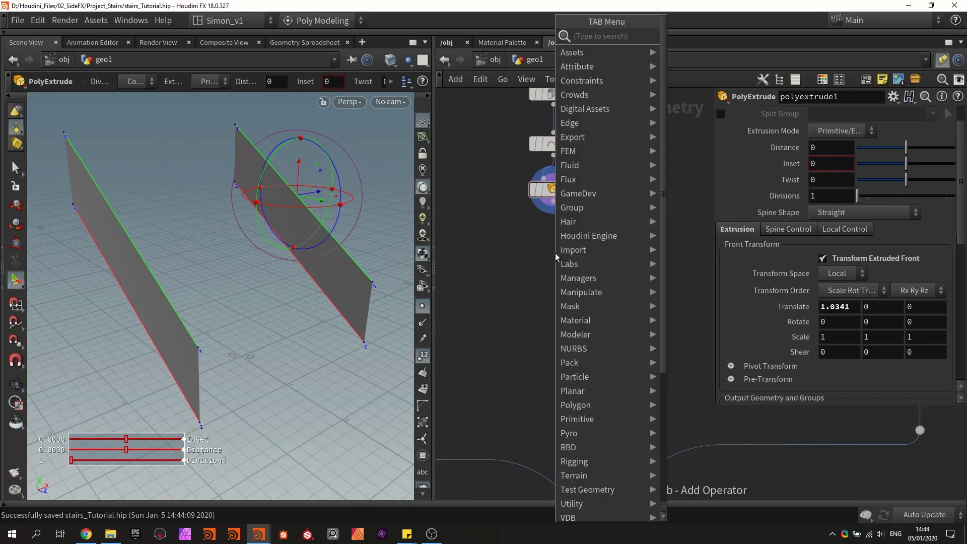
text(c)
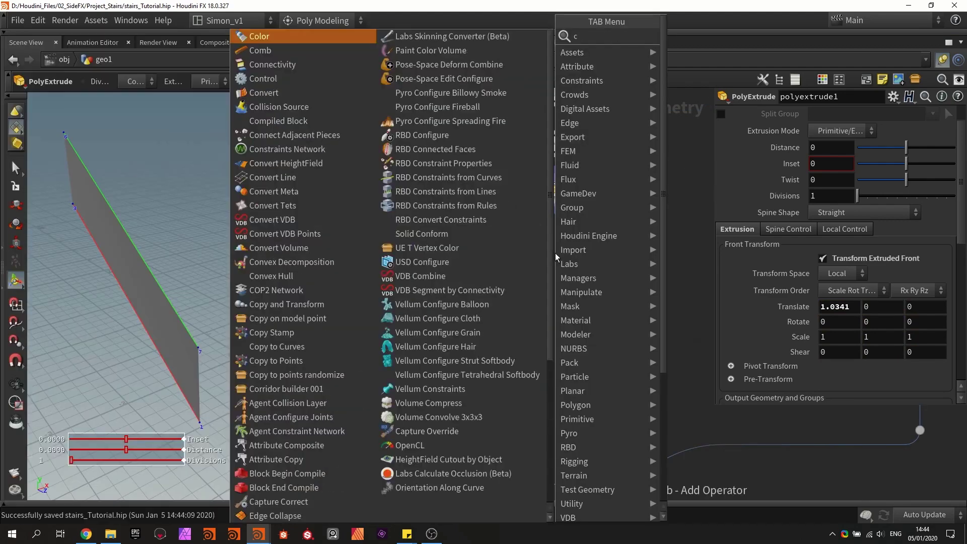
text(onv)
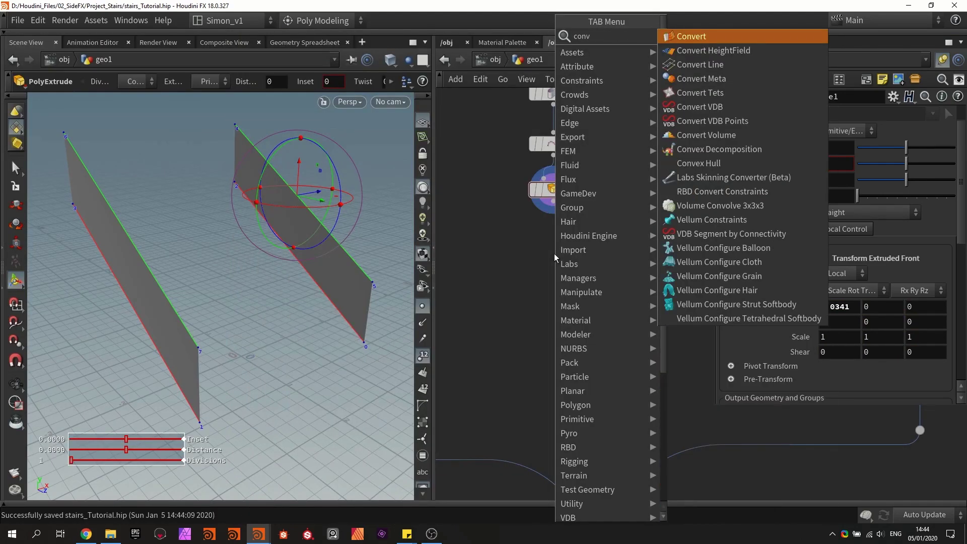
click(700, 64)
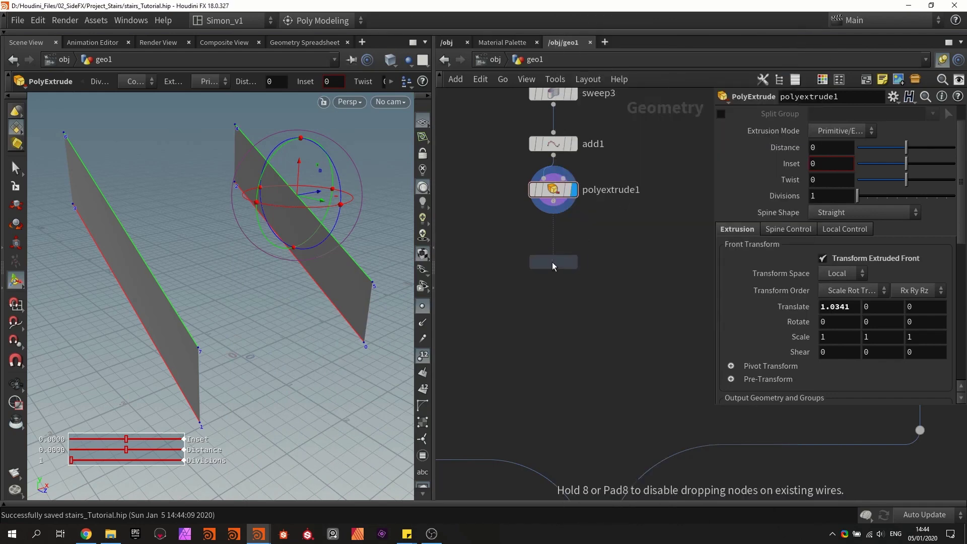
click(553, 262)
drag(549, 232, 553, 244)
click(583, 266)
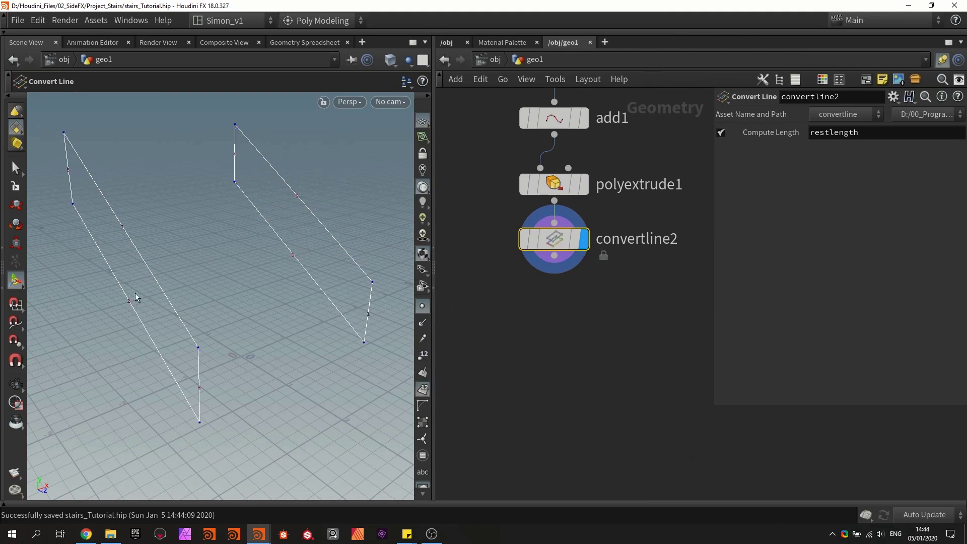
Append a Blast node to convertline2 that deletes group 0 2, removing the bottom edges, and save the scene
key(Tab)
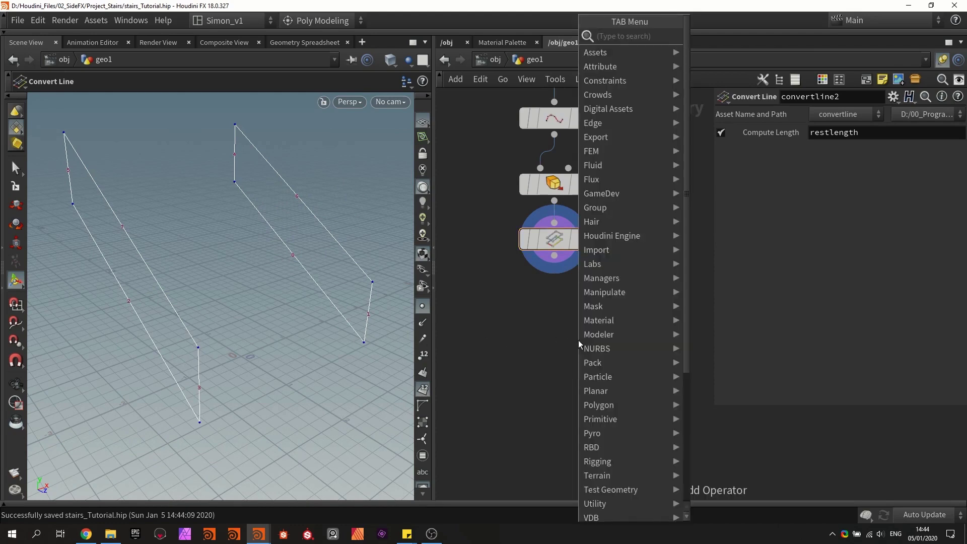
text(blast)
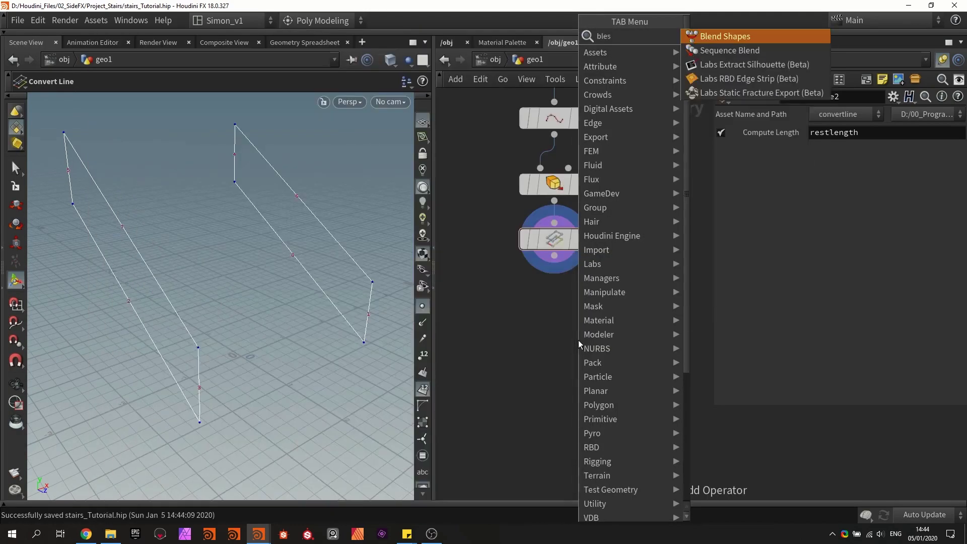
key(Return)
drag(601, 334, 584, 299)
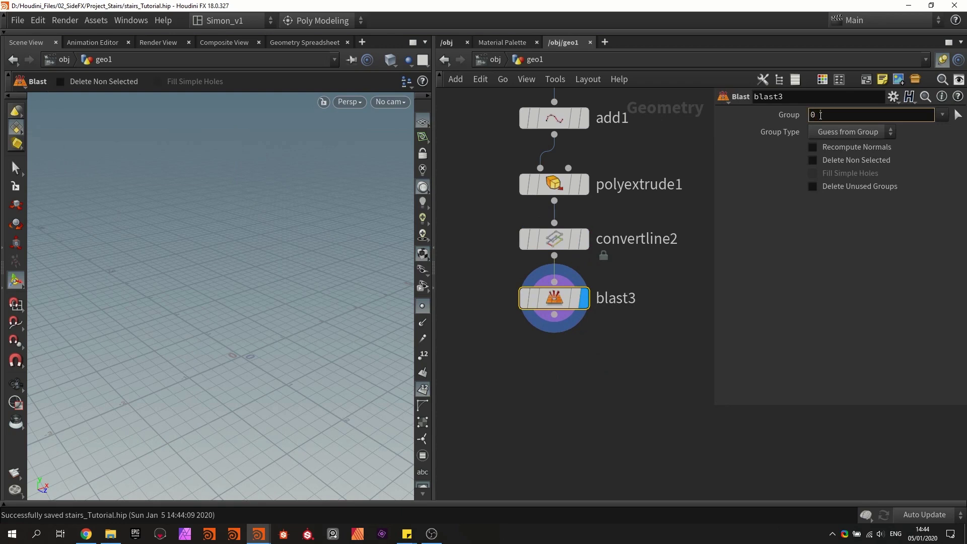
key(Return)
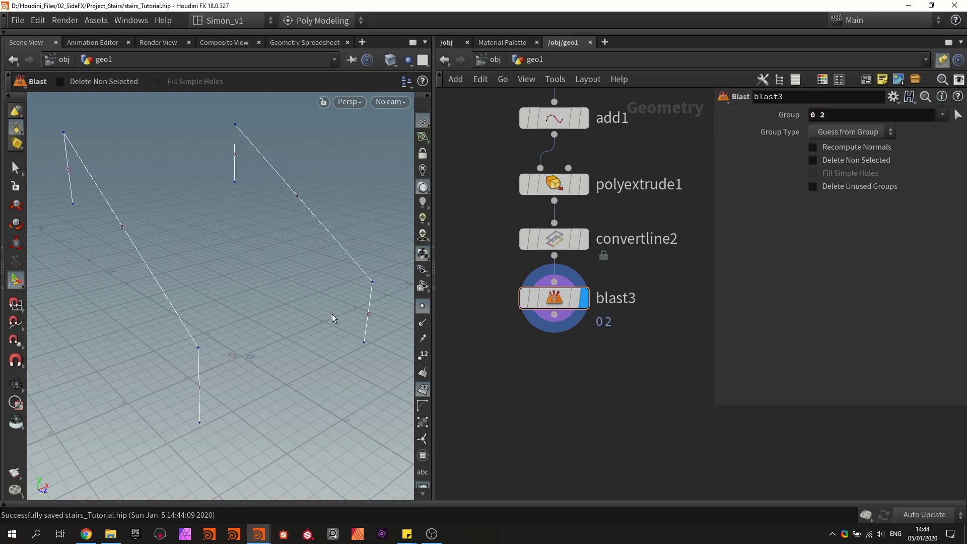
middle_drag(552, 384, 566, 348)
key(ctrl+s)
Append a Sweep node to blast3, display it, and set its Surface Shape to Round Tube
key(Tab)
text(sweep)
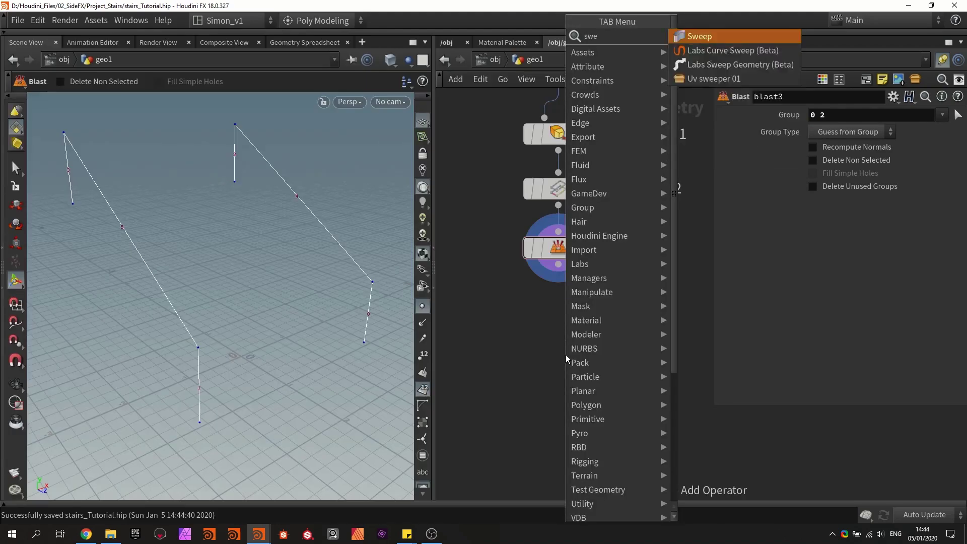
key(Return)
click(566, 355)
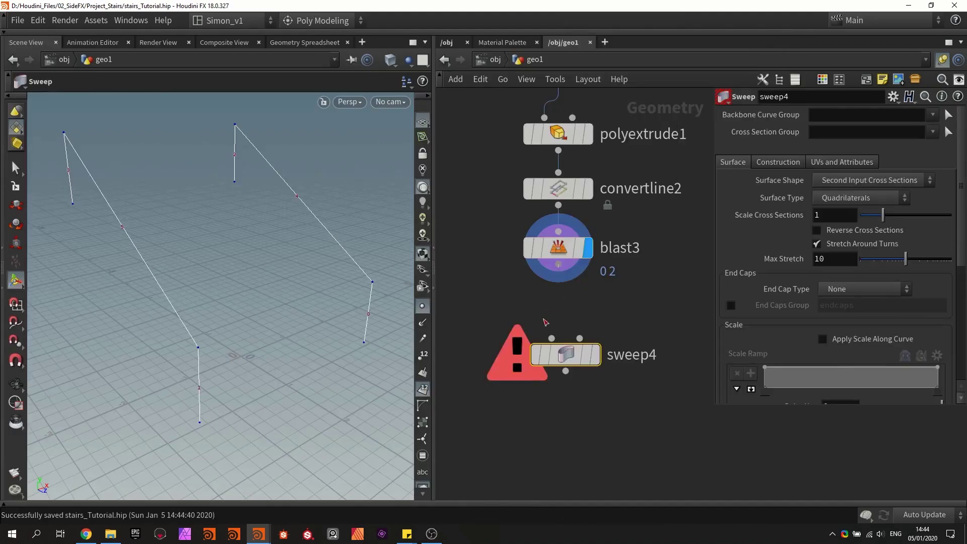
click(595, 352)
drag(574, 357, 566, 354)
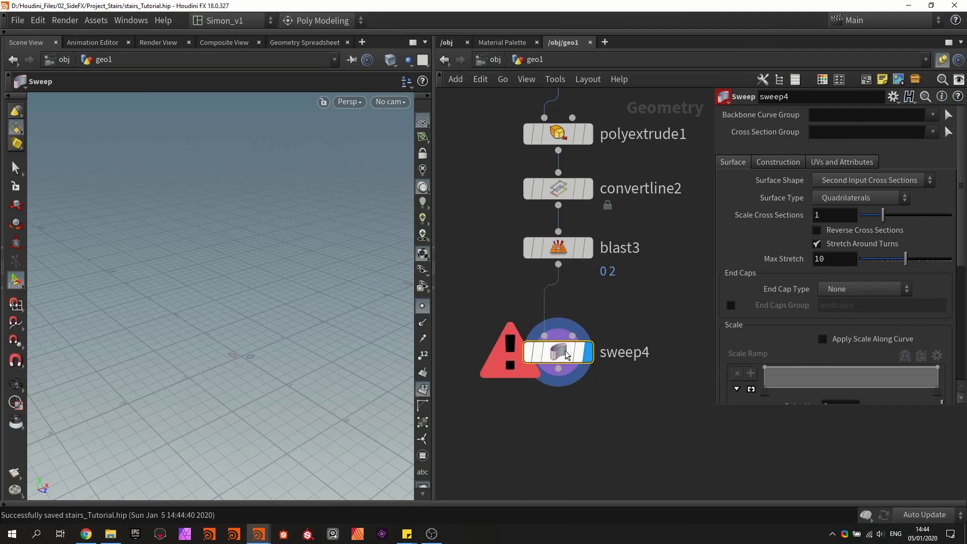
click(853, 182)
click(835, 210)
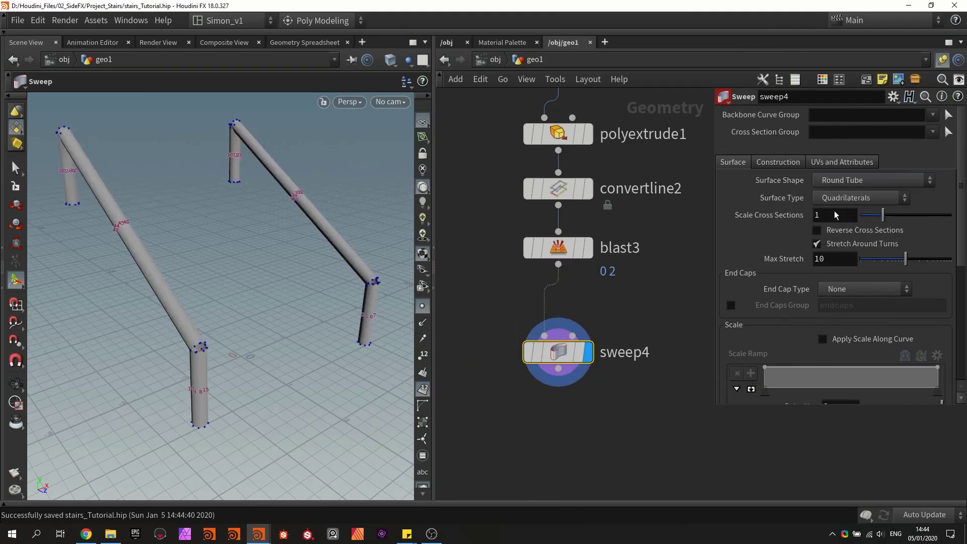
Hide the point markers and examine the corner joints of the railing tubes in wireframe and shaded display
alt+drag(297, 244, 282, 212)
click(422, 306)
scroll(287, 328, up, 6)
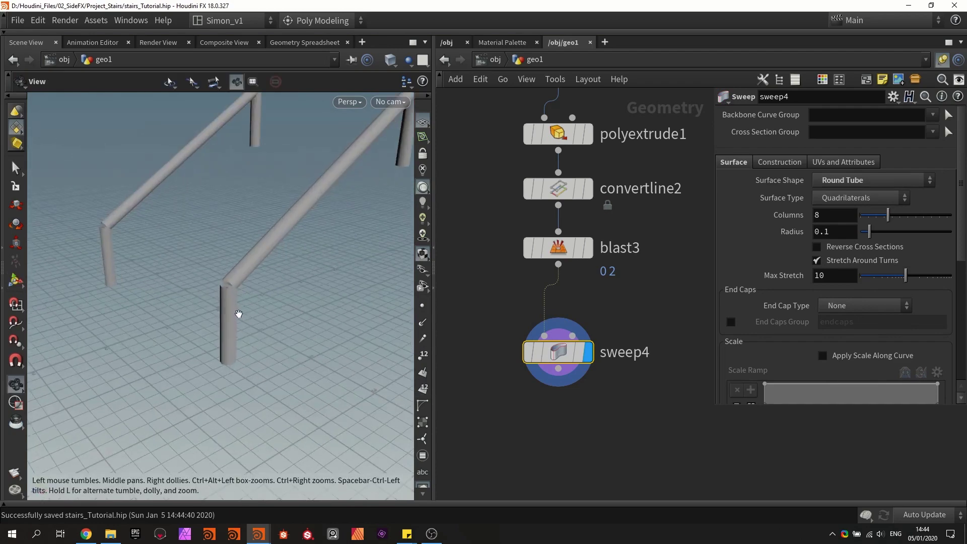
key(w)
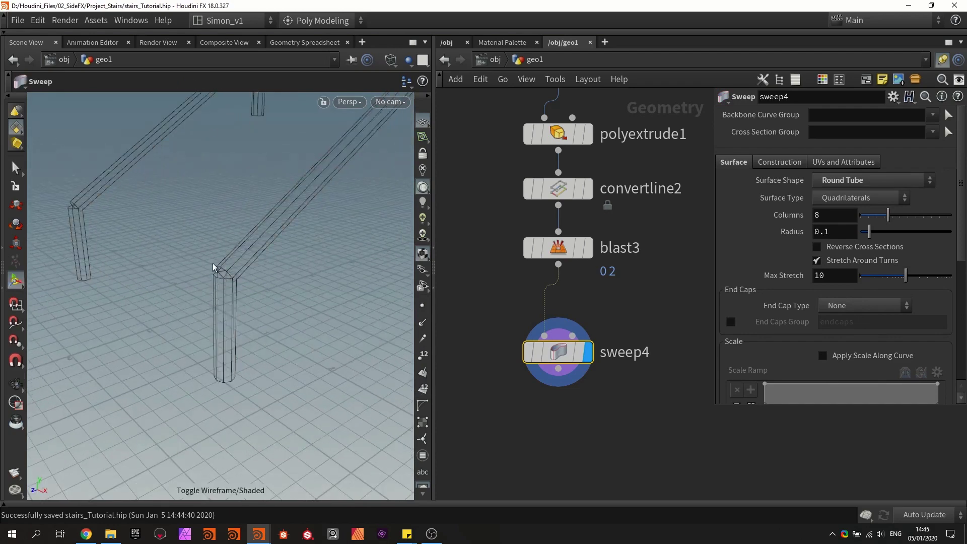
key(Escape)
mouse_move(214, 259)
mouse_down()
mouse_move(134, 248)
mouse_move(307, 226)
mouse_move(213, 242)
mouse_move(209, 255)
mouse_up()
key(Return)
key(w)
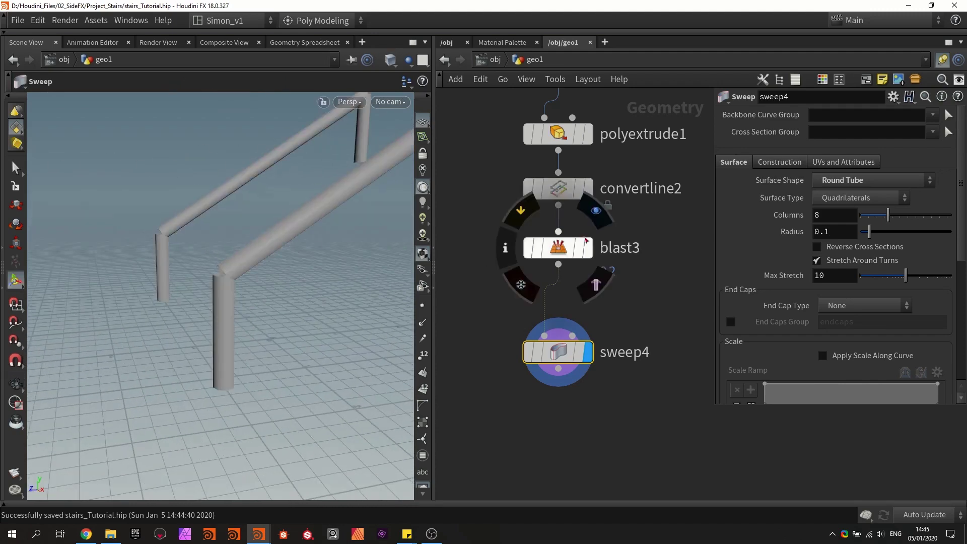
Move sweep4 down to make room and add a PolyPath node fed by blast3, with its output displayed
click(586, 240)
drag(562, 354, 570, 423)
scroll(568, 324, down, 2)
key(Tab)
text(p)
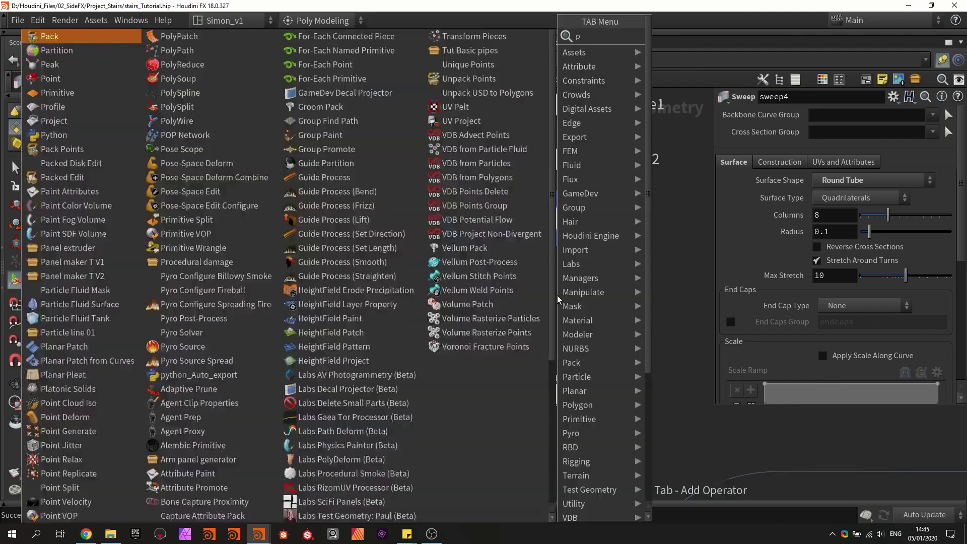
text(olypat)
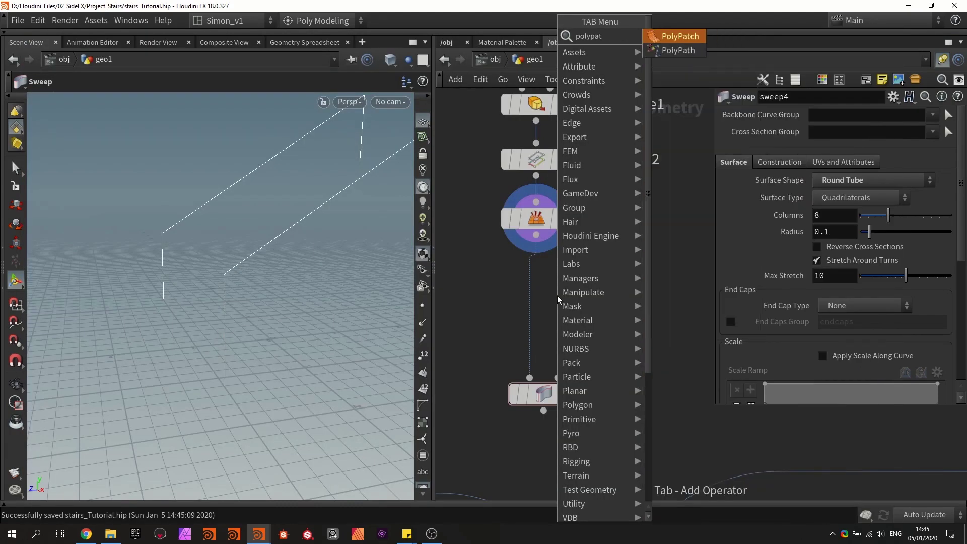
key(Down)
key(Return)
click(564, 300)
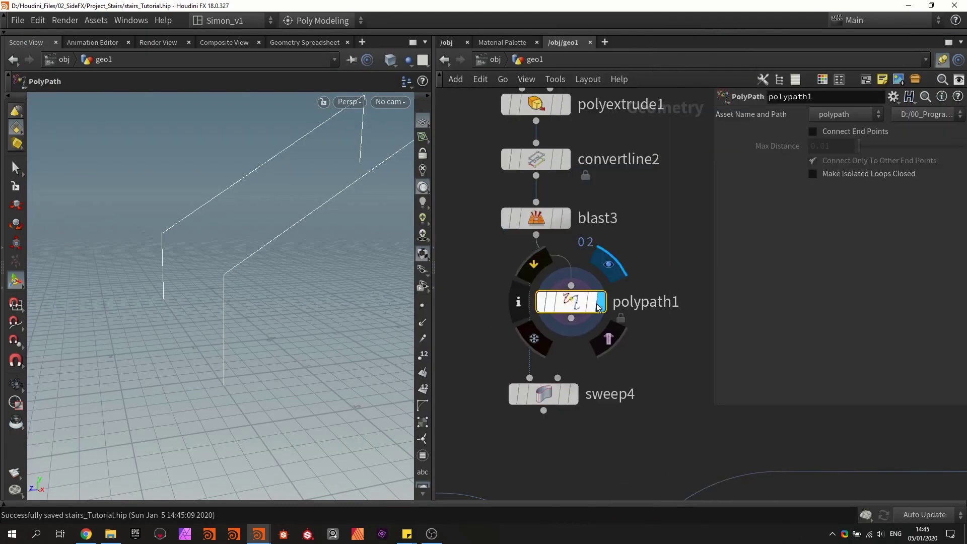
Compare the railing line primitives of blast3 with those of polypath1 in the viewport
alt+drag(405, 381, 212, 252)
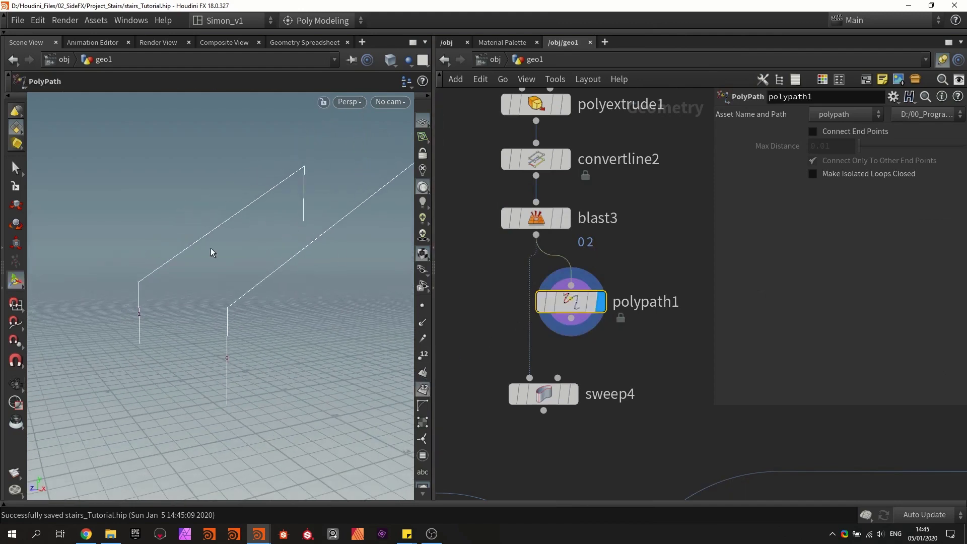
click(566, 218)
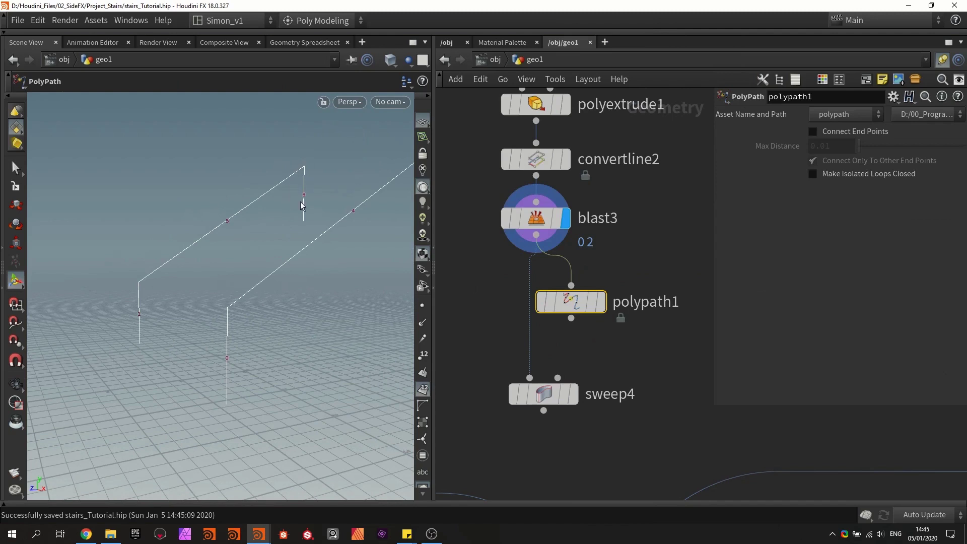
click(600, 302)
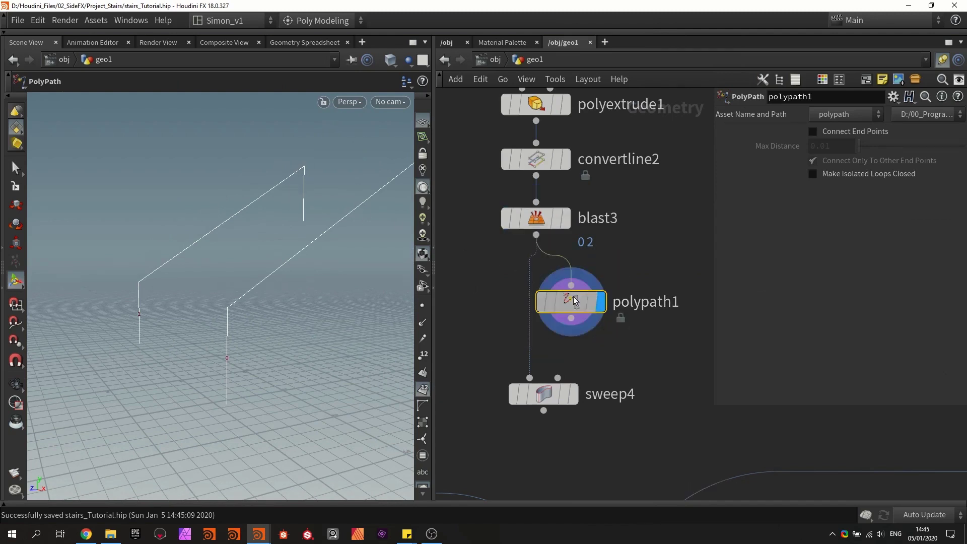
Insert polypath1 between blast3 and sweep4, display sweep4, and check the tube corners in wireframe
drag(572, 318, 530, 286)
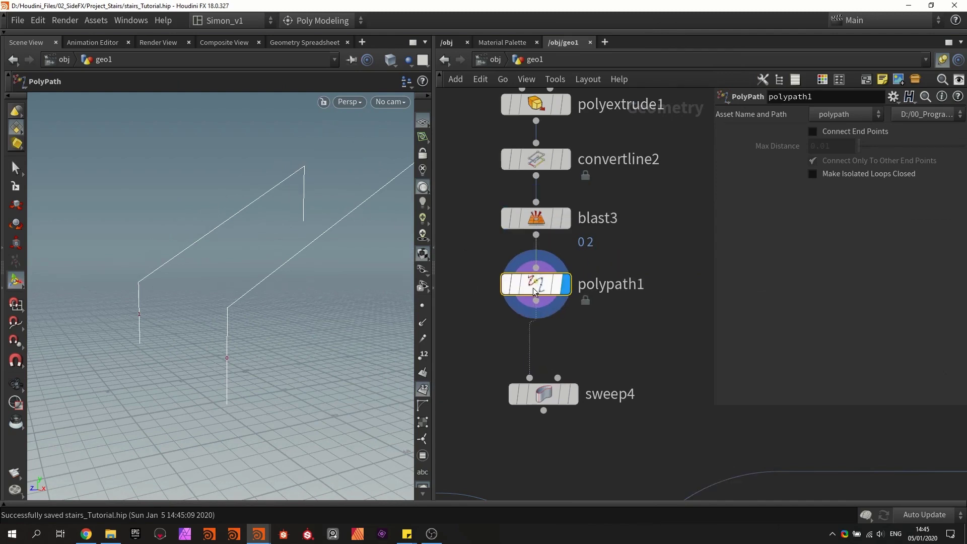
click(572, 389)
click(529, 398)
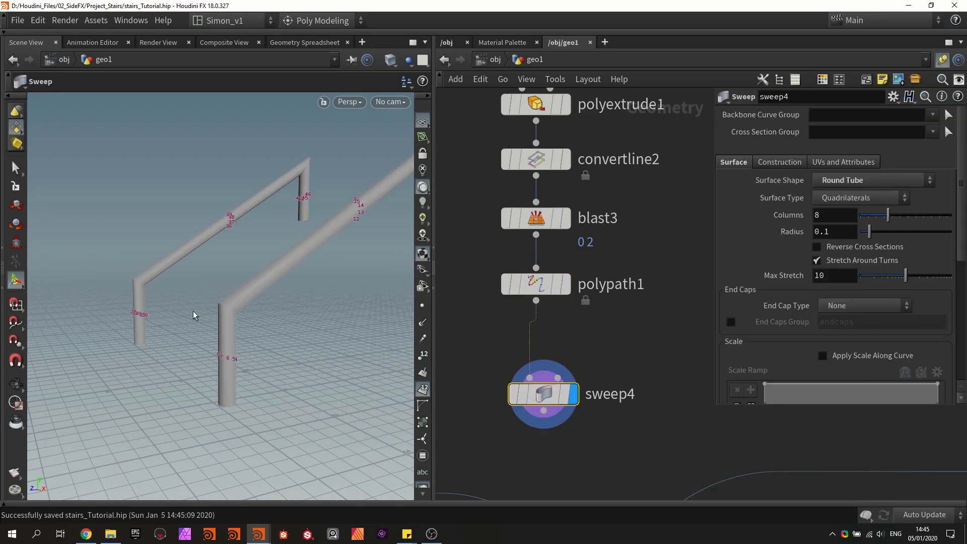
key(w)
key(w)
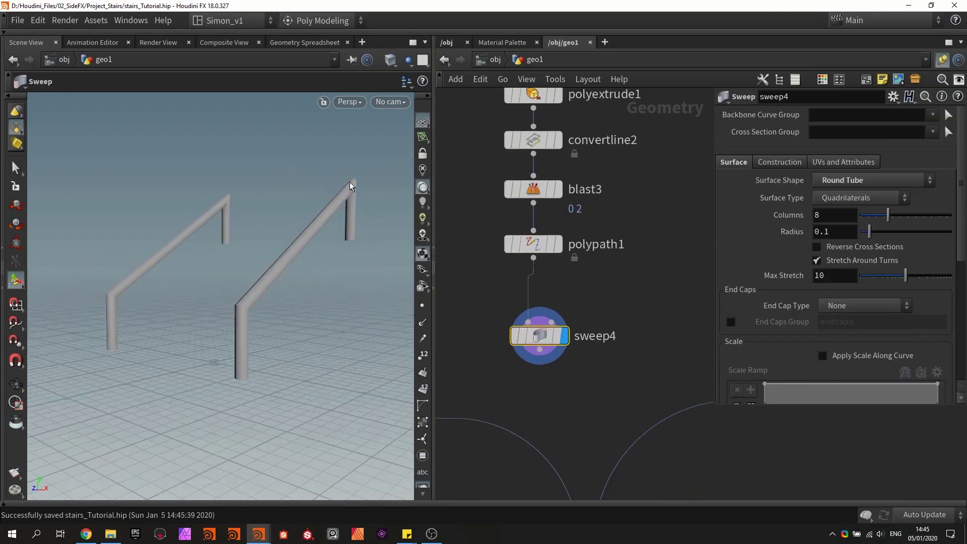
Insert a PolyBevel node between polypath1 and sweep4 and display it
key(Tab)
text(beve)
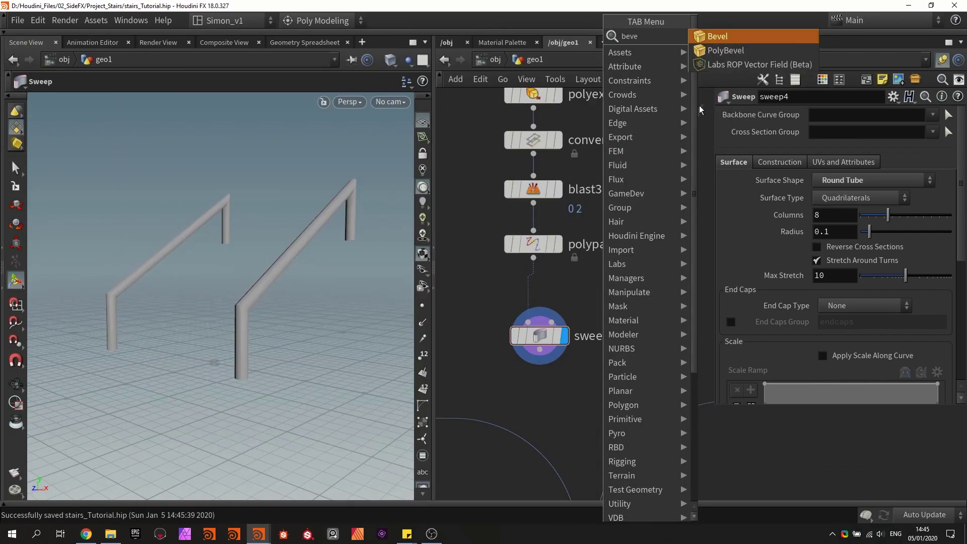
click(722, 50)
click(554, 297)
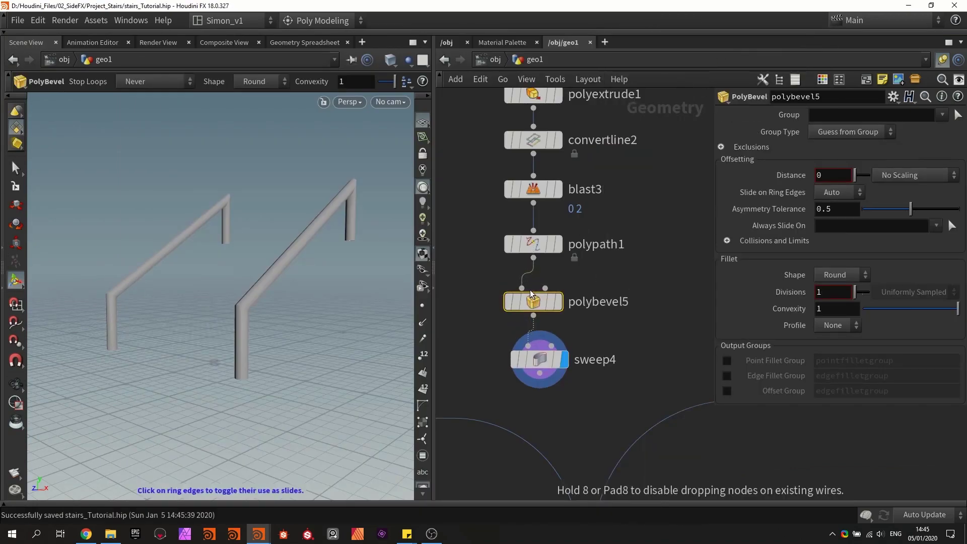
click(558, 304)
drag(541, 306, 539, 301)
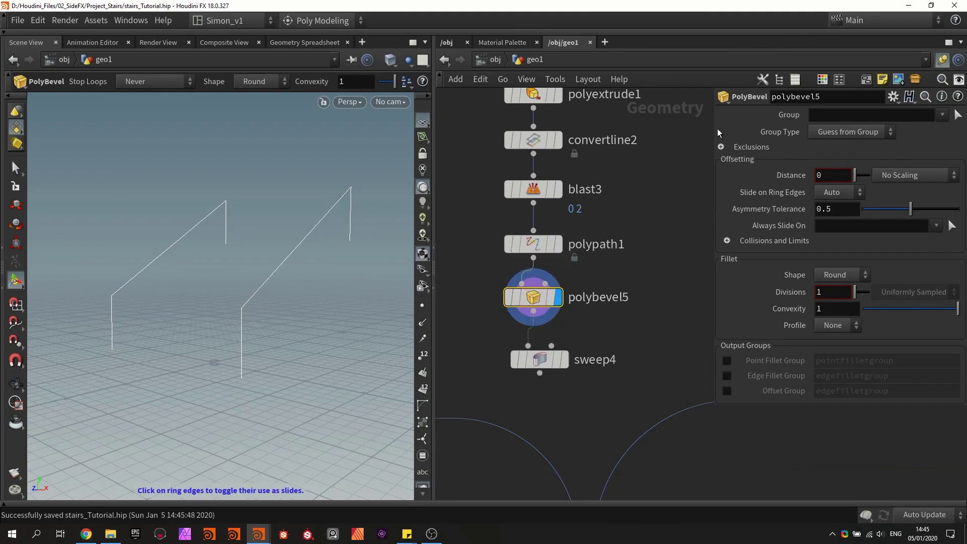
Round the railing corners in polybevel5 with Group Type Points, Distance 0.192 and 8 Divisions, and show sweep4 wire-over-shaded
click(842, 132)
click(835, 151)
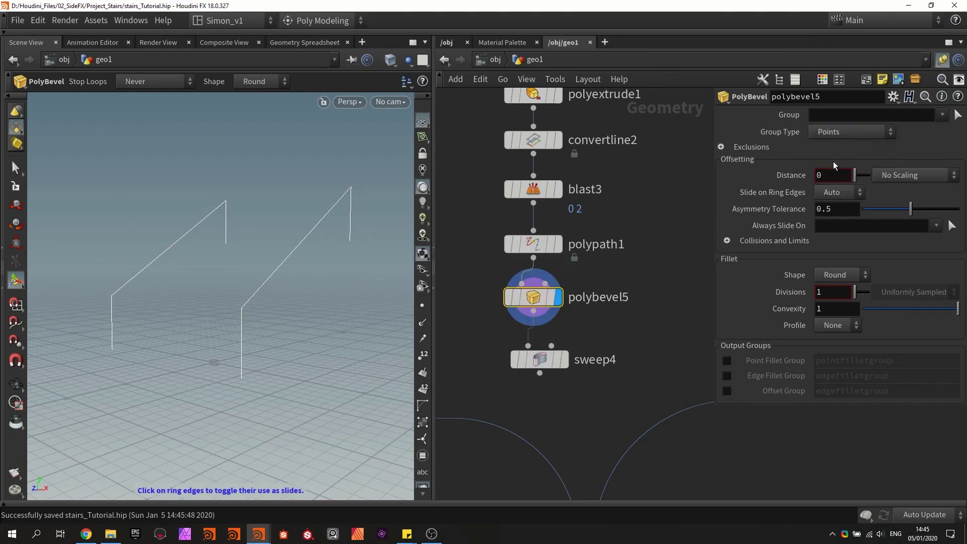
middle_drag(826, 175, 821, 225)
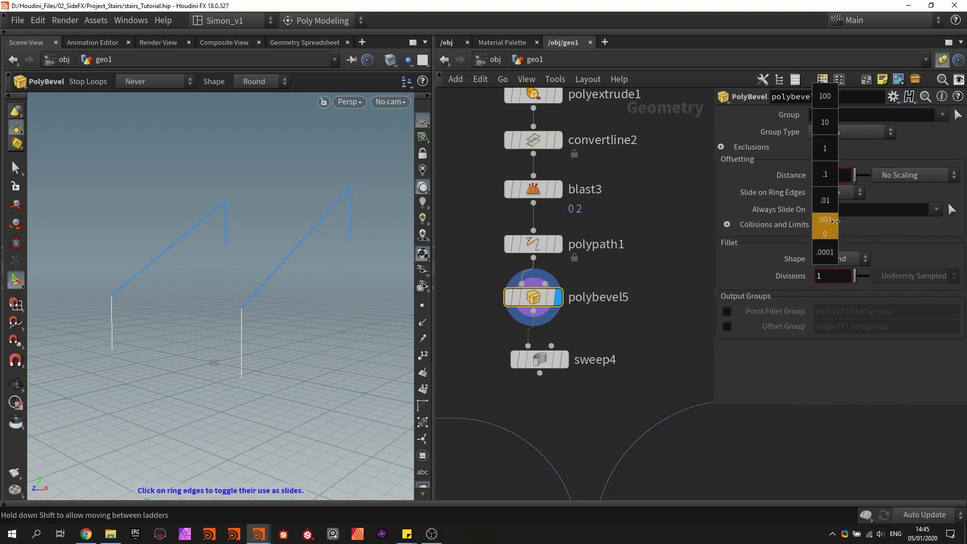
middle_drag(963, 193, 964, 193)
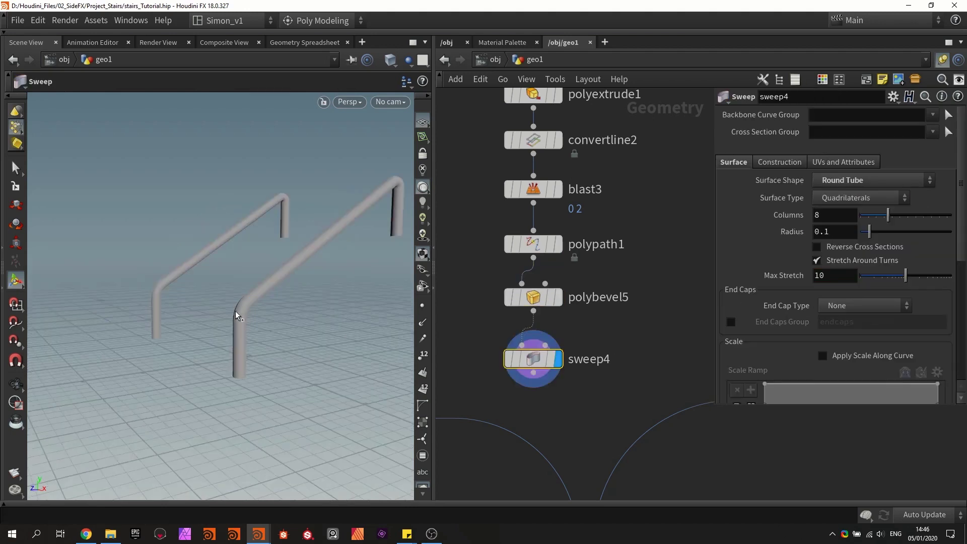
key(shift+w)
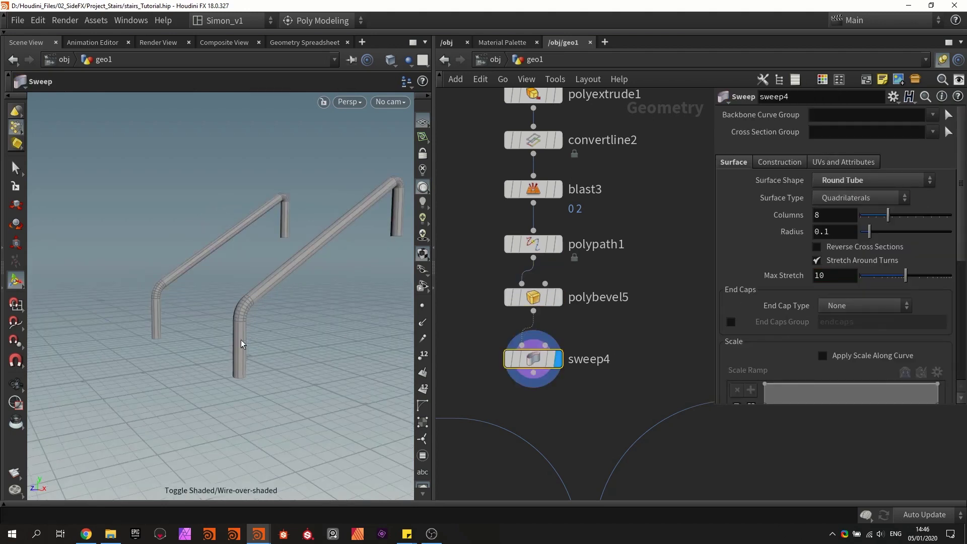
Refine the railing tubes with 11 Columns and a Radius of 0.067 in sweep4, and 5 Divisions in polybevel5
click(554, 297)
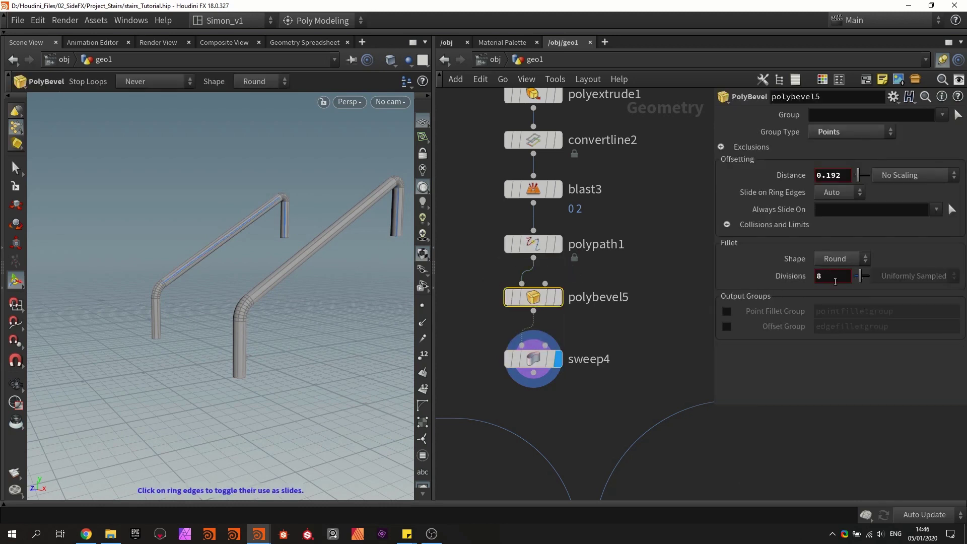
middle_drag(835, 281, 794, 298)
click(535, 361)
drag(888, 215, 867, 236)
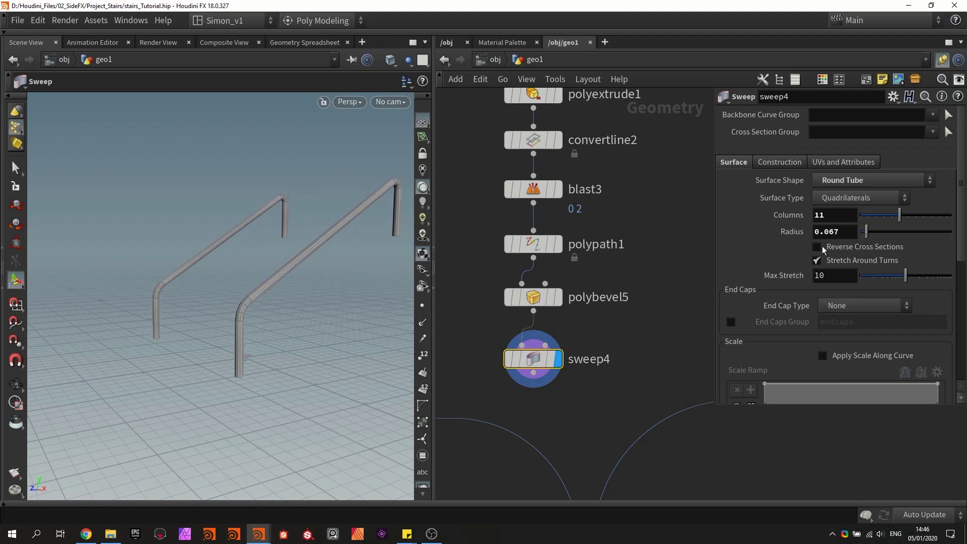
click(534, 298)
middle_drag(846, 276, 873, 281)
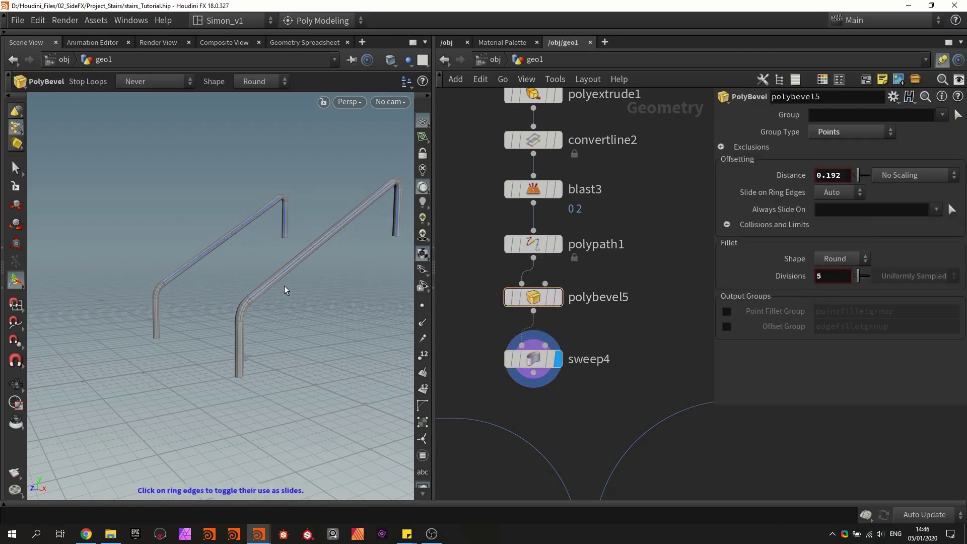
Connect the sweep4 railings into merge1 and display the combined staircase at normal1
alt+drag(284, 290, 307, 279)
middle_drag(604, 348, 604, 239)
scroll(623, 248, down, 3)
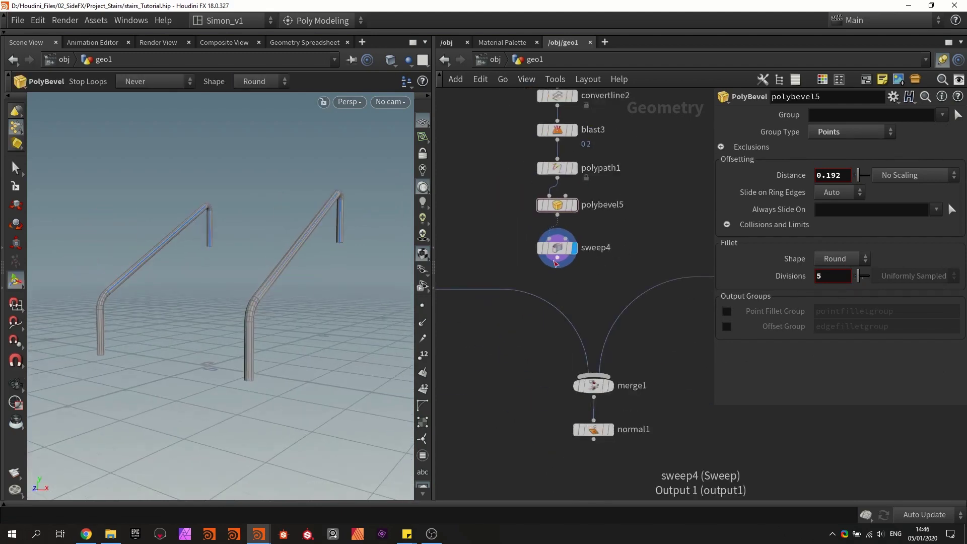
drag(556, 259, 599, 388)
click(610, 430)
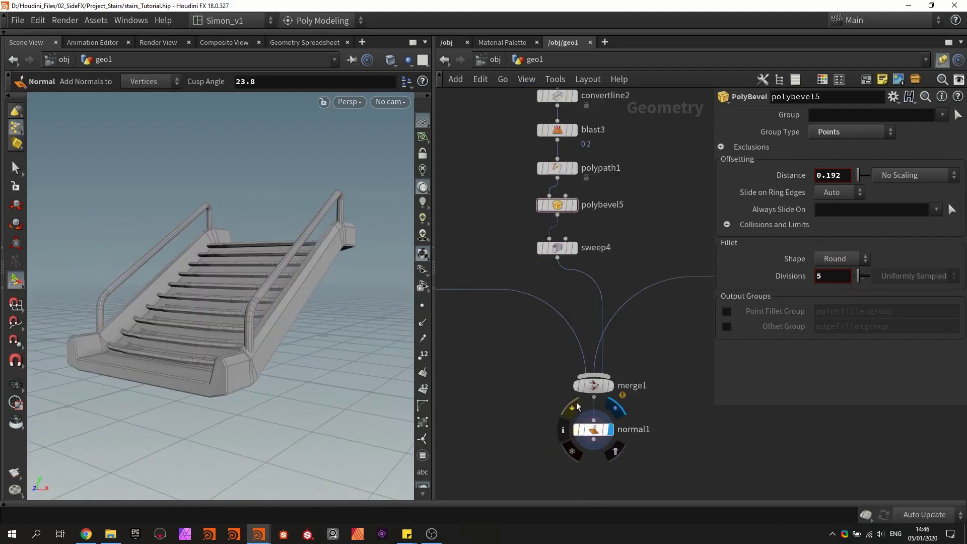
Check the merged staircase and railings from a higher angle and save the scene file
alt+drag(265, 309, 276, 244)
key(ctrl+s)
middle_drag(277, 244, 275, 260)
drag(275, 260, 280, 267)
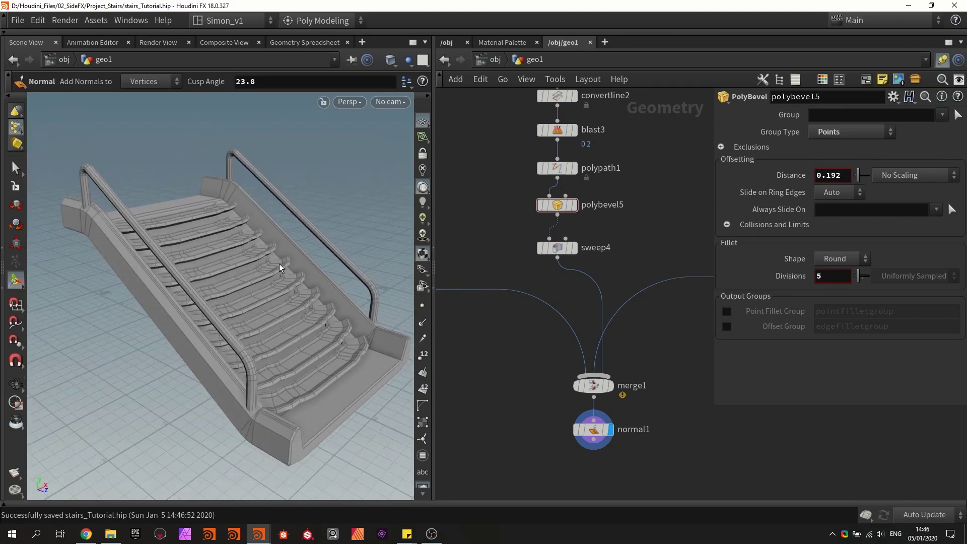
Lower the railings by adjusting the front transform in polyextrude1 to a Translate X of 0.774833
scroll(641, 246, down, 5)
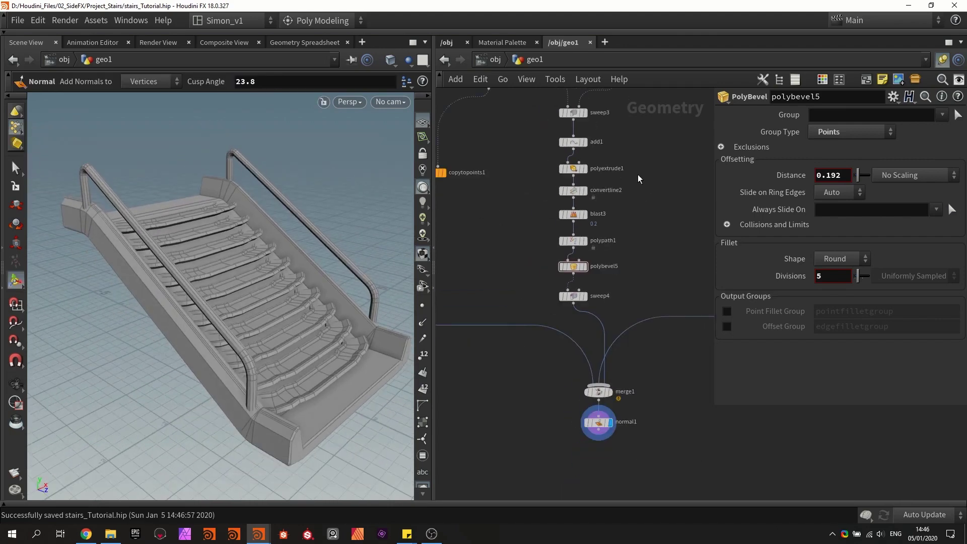
scroll(638, 175, up, 3)
scroll(637, 189, up, 2)
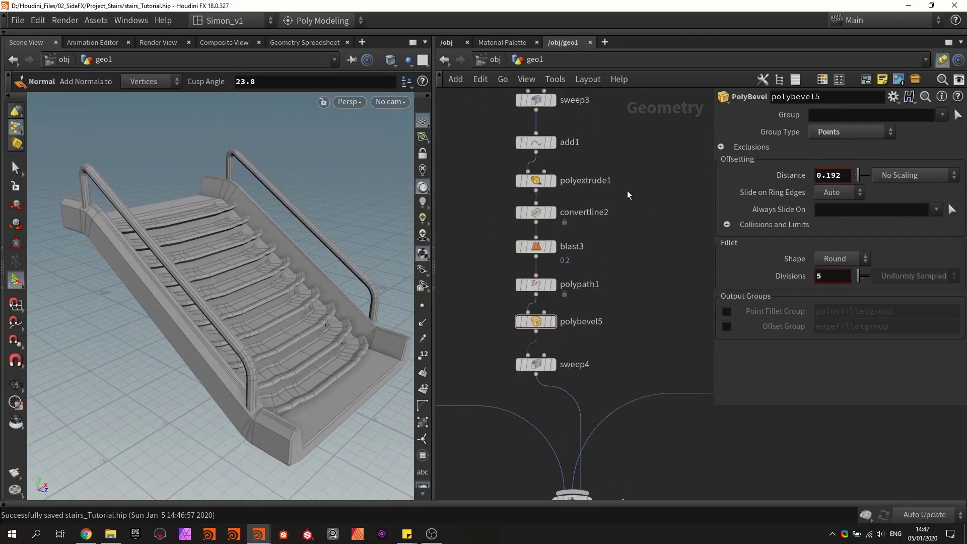
click(537, 176)
mouse_move(301, 186)
mouse_down()
mouse_move(299, 136)
mouse_move(304, 206)
mouse_move(304, 198)
mouse_up()
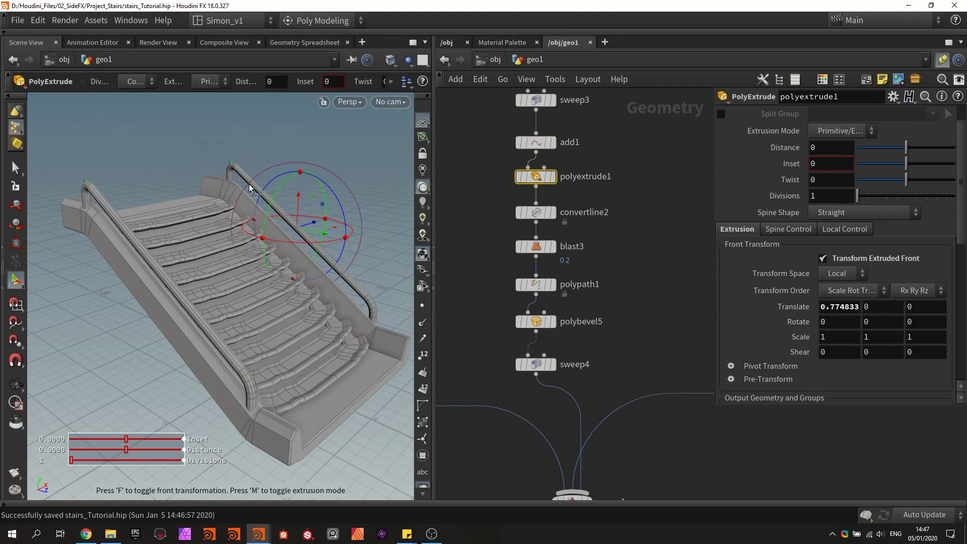
Thin the railing tubes with a Radius of 0.044 in sweep4 and save the scene file
click(535, 365)
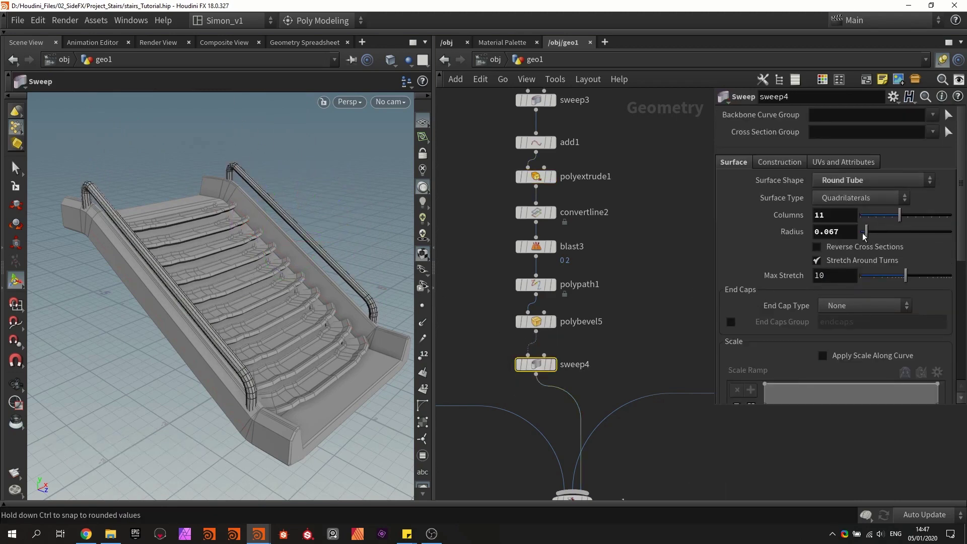
middle_drag(846, 232, 696, 279)
click(644, 279)
alt+drag(254, 258, 184, 260)
drag(177, 194, 372, 219)
key(ctrl+s)
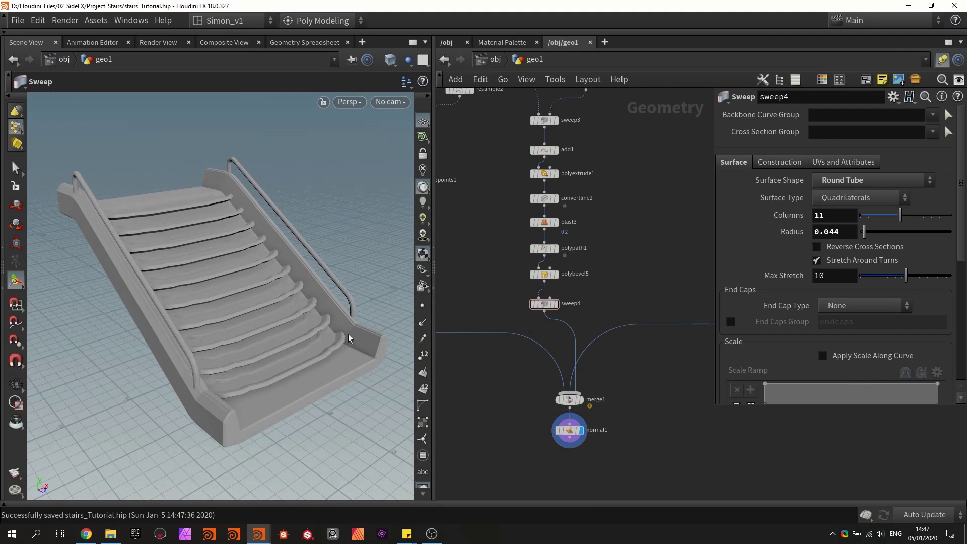
key(Escape)
drag(348, 340, 364, 344)
key(Return)
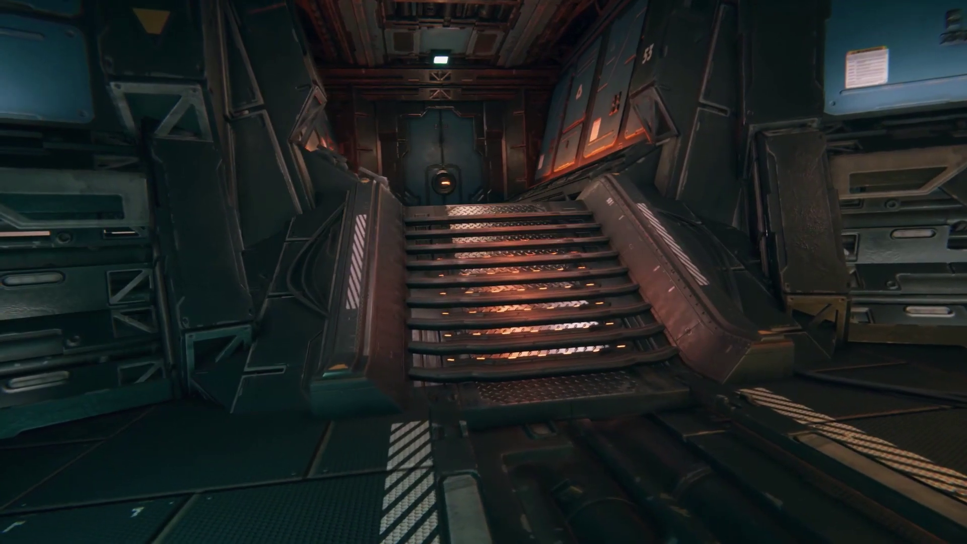